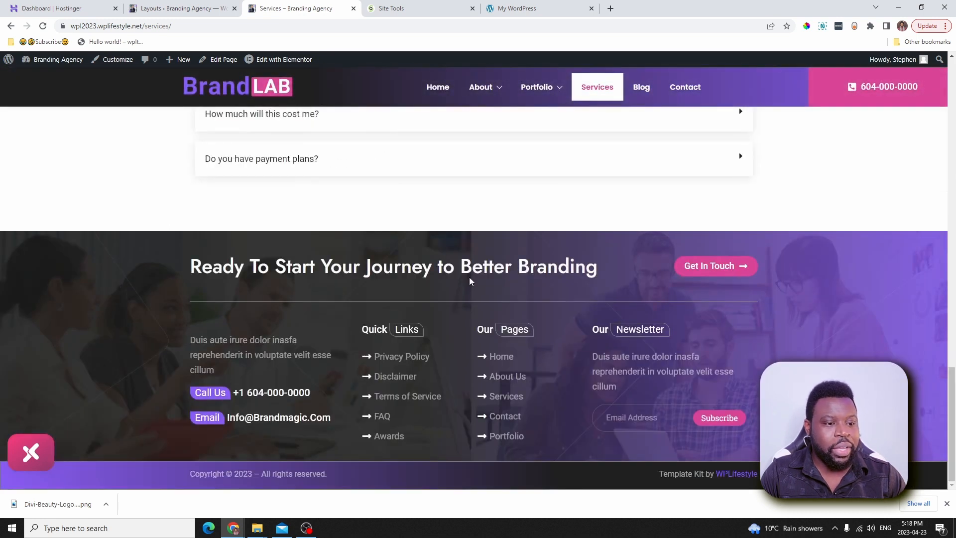
- Open the site's Home page and examine its header, hero, strategy and services sections
click(434, 91)
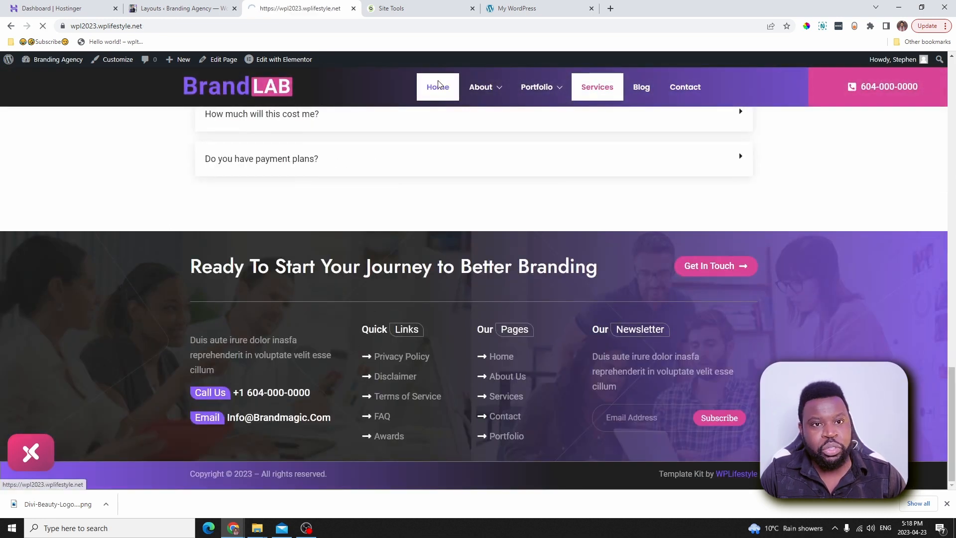
drag(951, 108, 952, 468)
scroll(537, 294, up, 10)
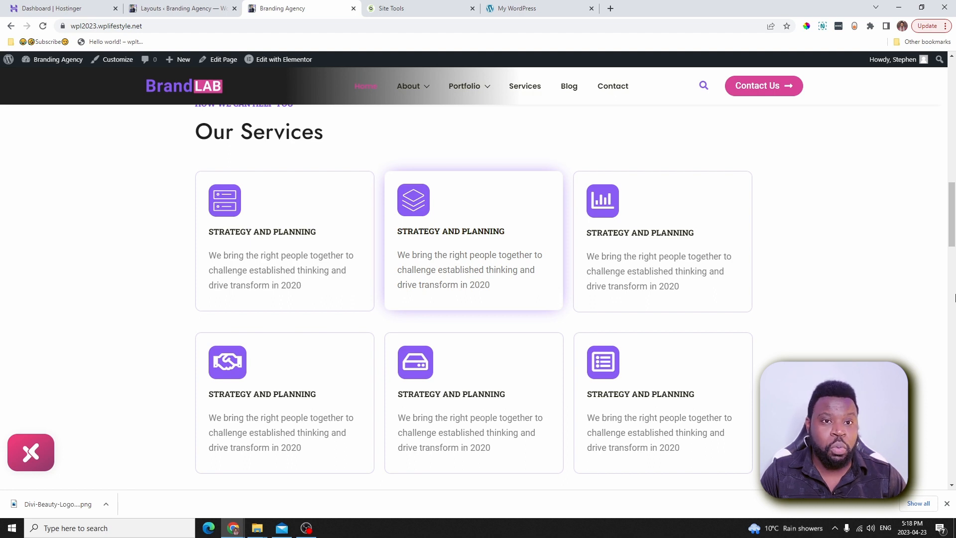
scroll(749, 243, up, 12)
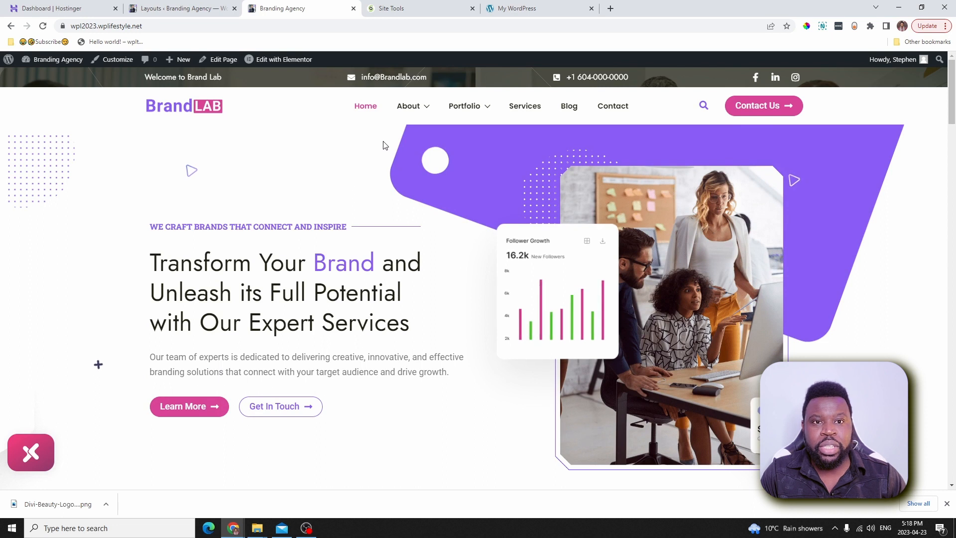
scroll(417, 152, down, 8)
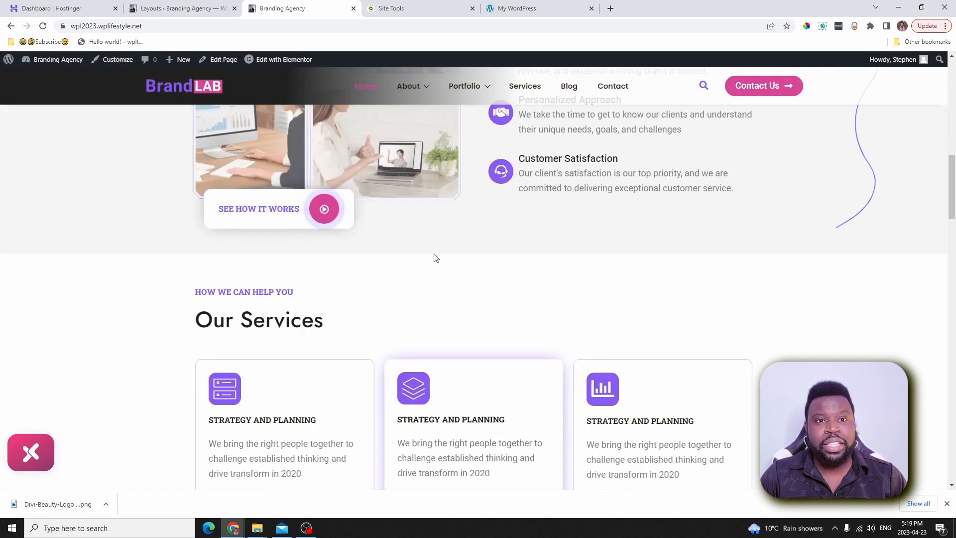
scroll(468, 243, up, 10)
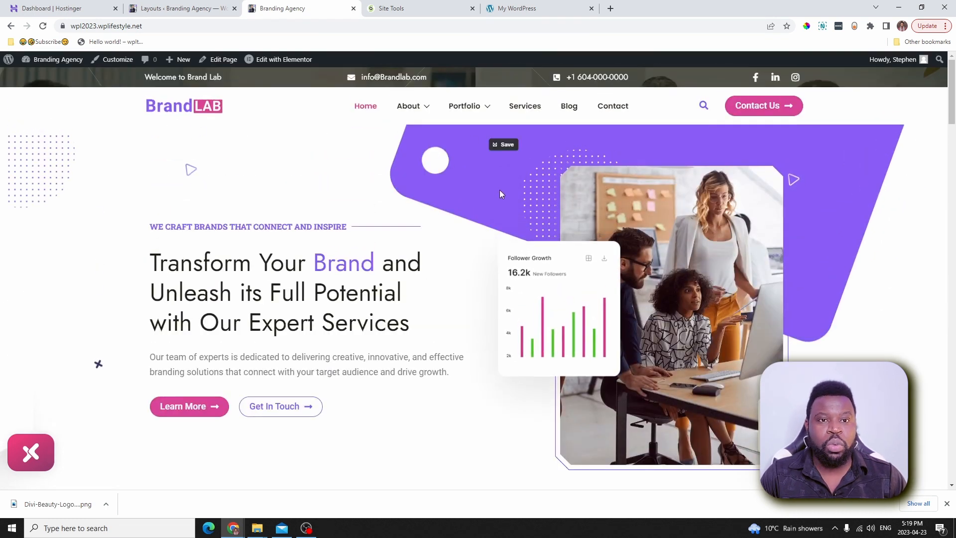
scroll(504, 229, down, 8)
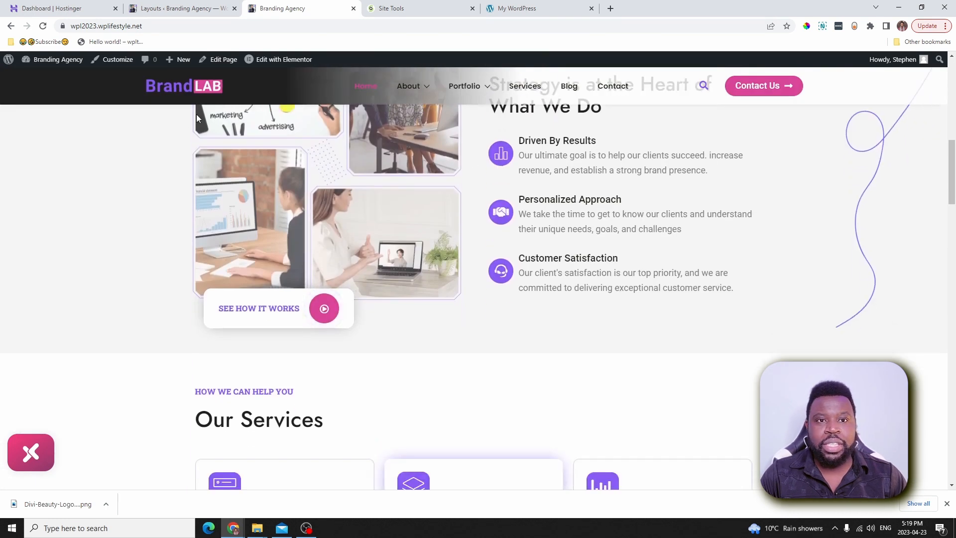
scroll(474, 177, up, 8)
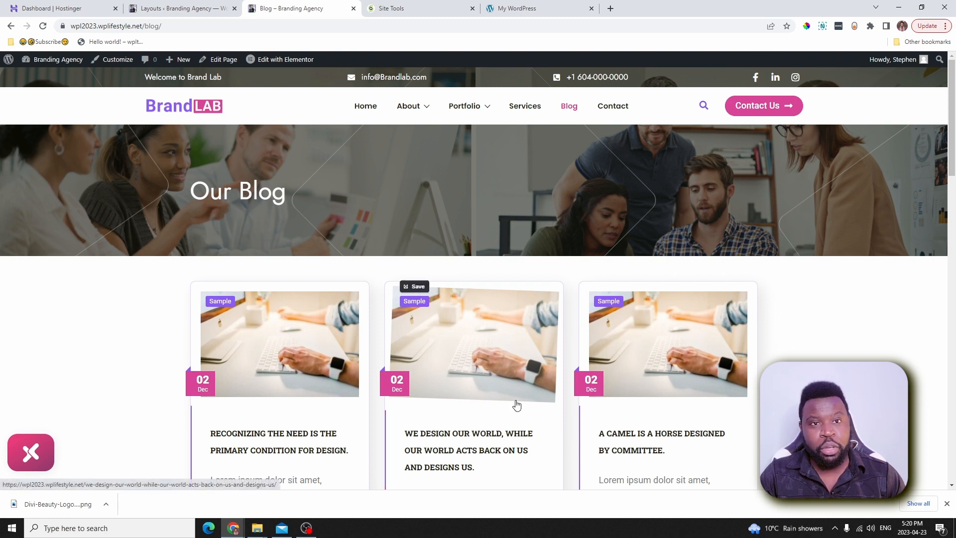
- Look through the Blog page's post grid and view the post "Recognizing the need is the primary condition for design."
scroll(508, 371, down, 9)
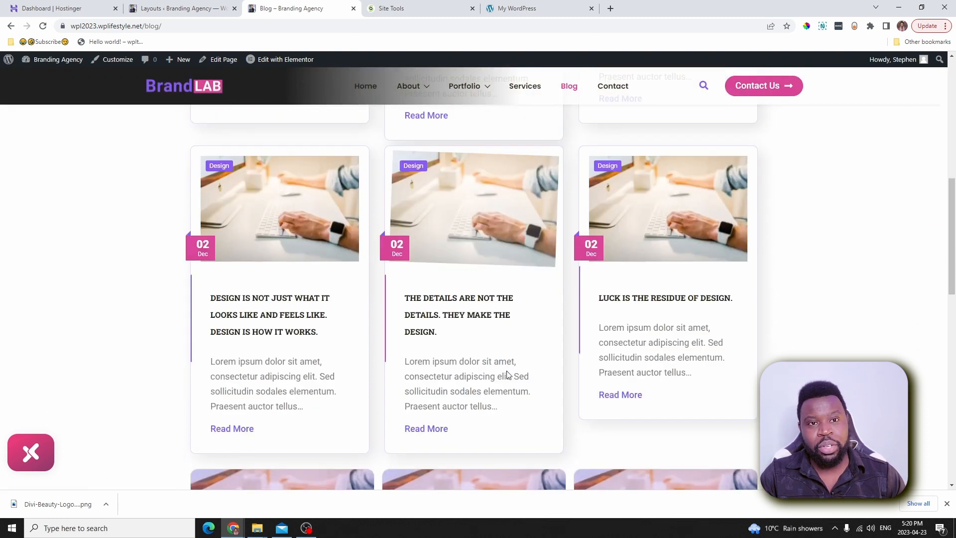
scroll(504, 376, up, 9)
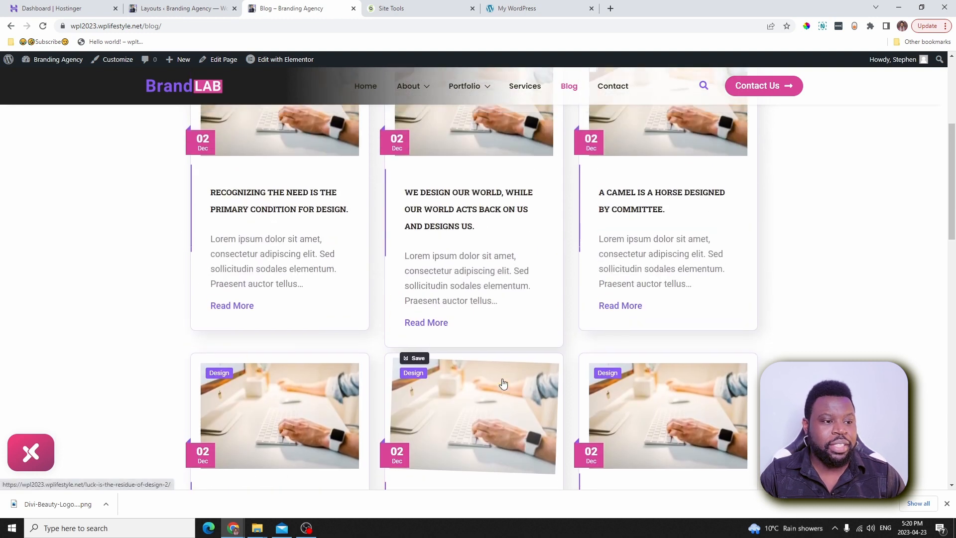
scroll(518, 341, down, 4)
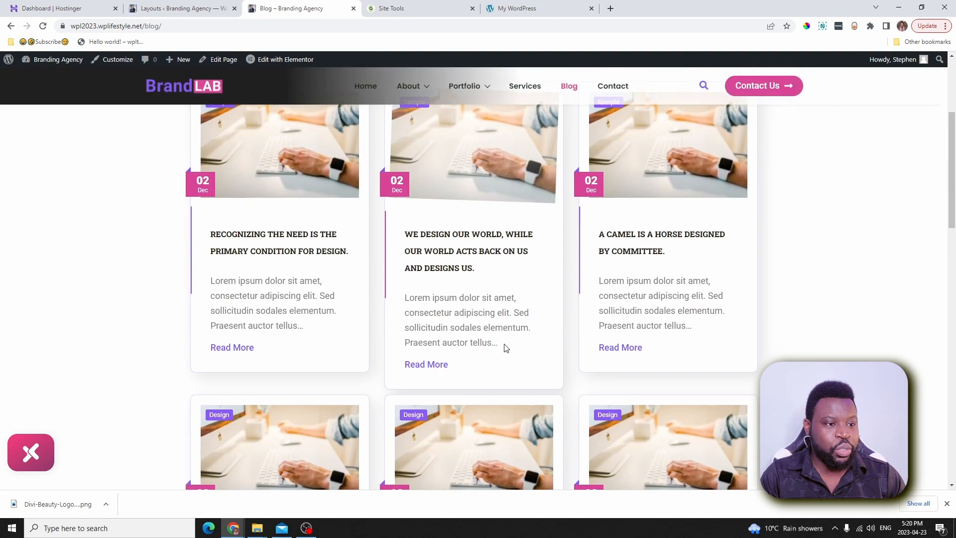
scroll(505, 348, up, 3)
scroll(288, 300, down, 3)
click(291, 284)
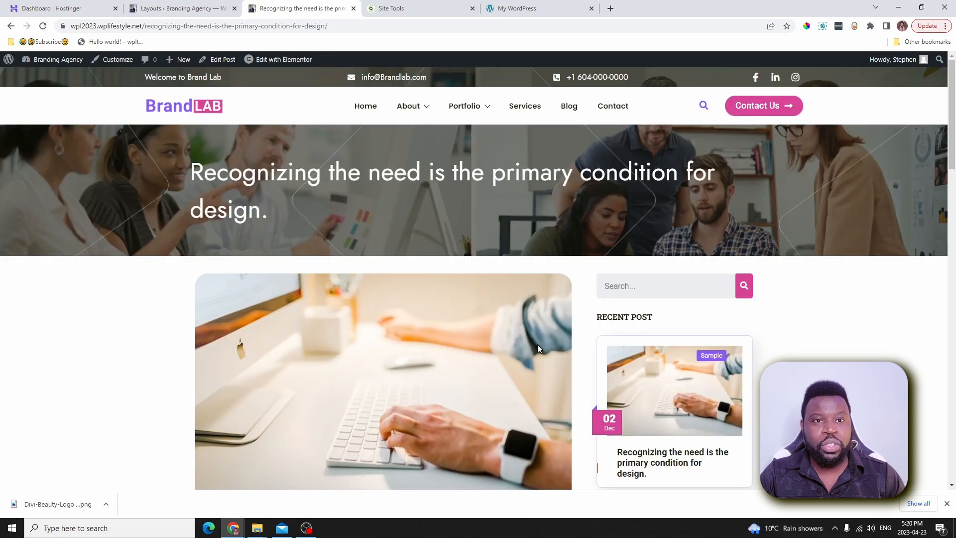
scroll(538, 341, down, 8)
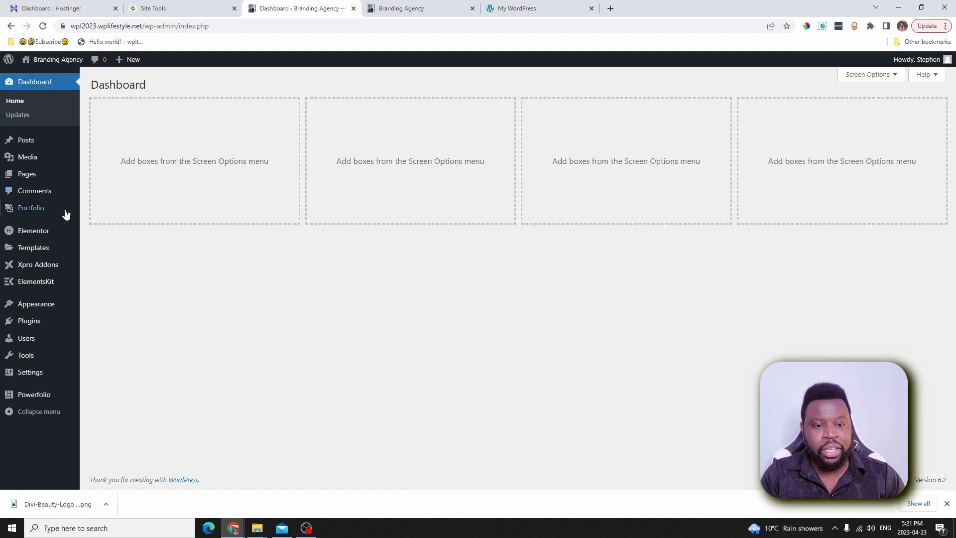
- Open the Xpro Theme Builder's list of layouts in the WordPress admin
mouse_move(36, 265)
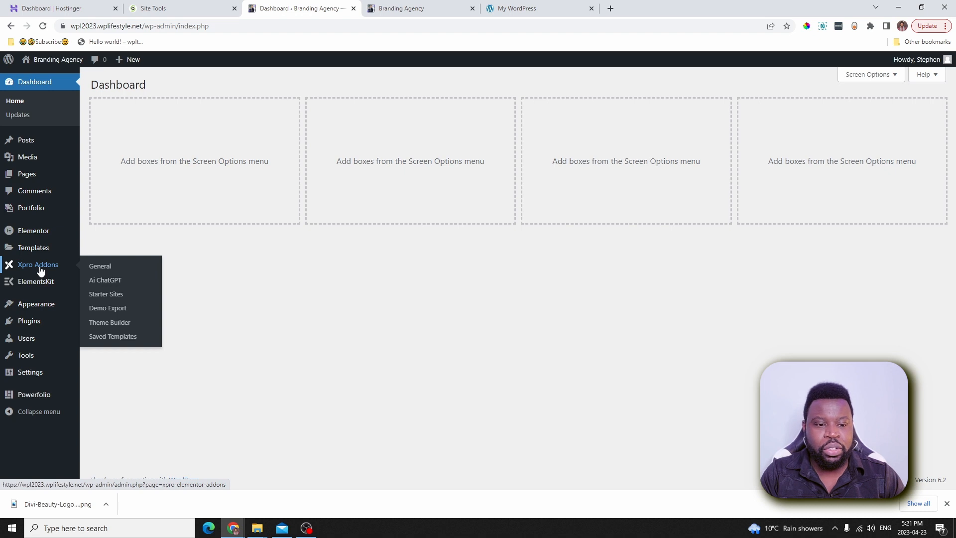
click(111, 324)
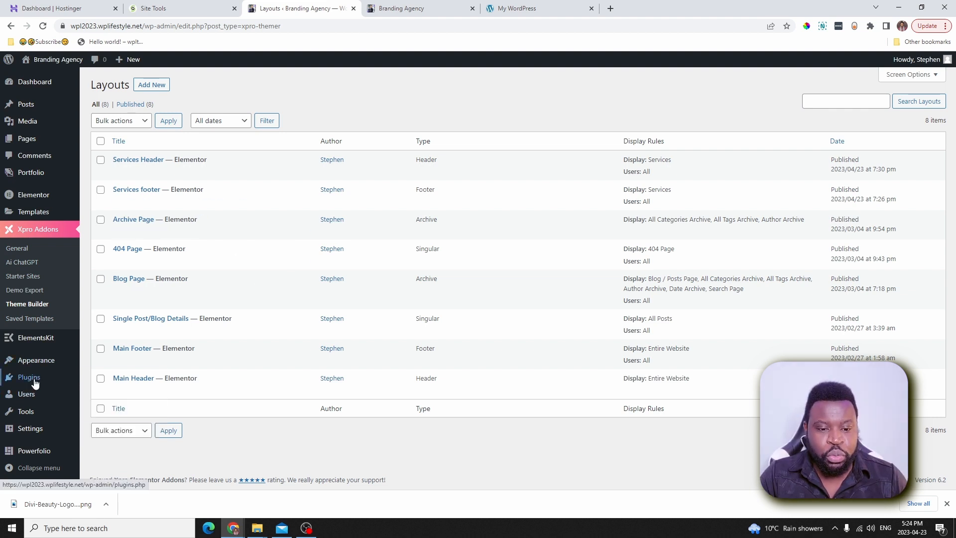
- Search the WordPress plugin directory for "xpro" to find the Xpro theme builder and addons plugins
mouse_move(33, 381)
click(104, 394)
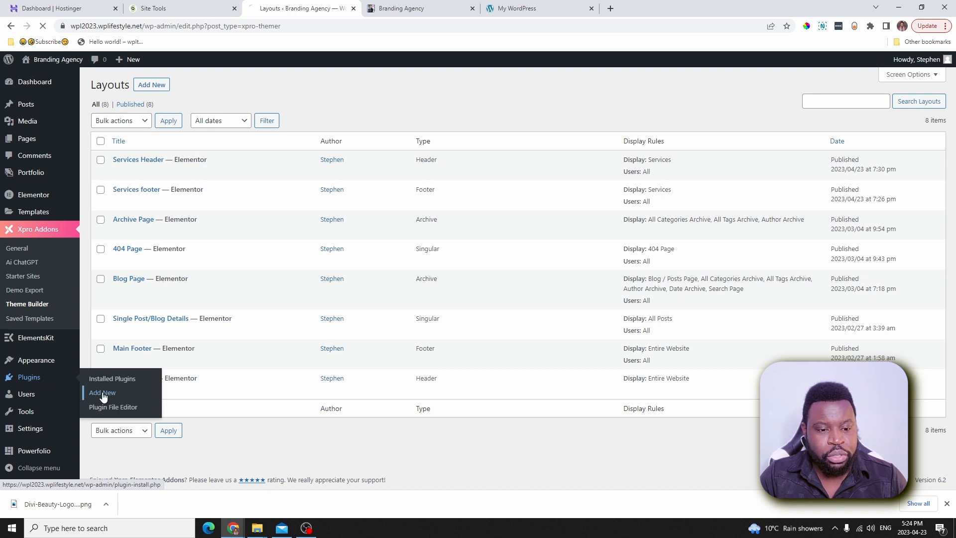
click(819, 114)
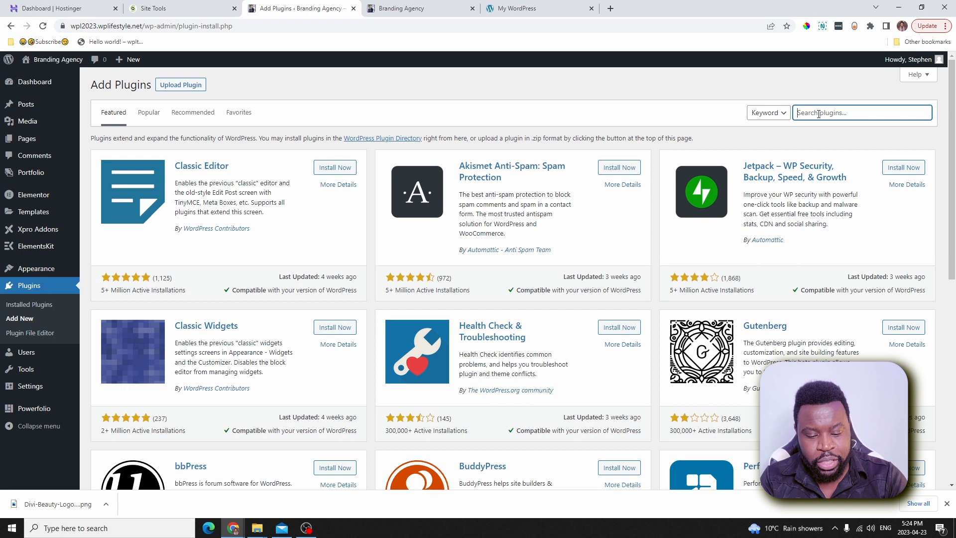
text(xpro)
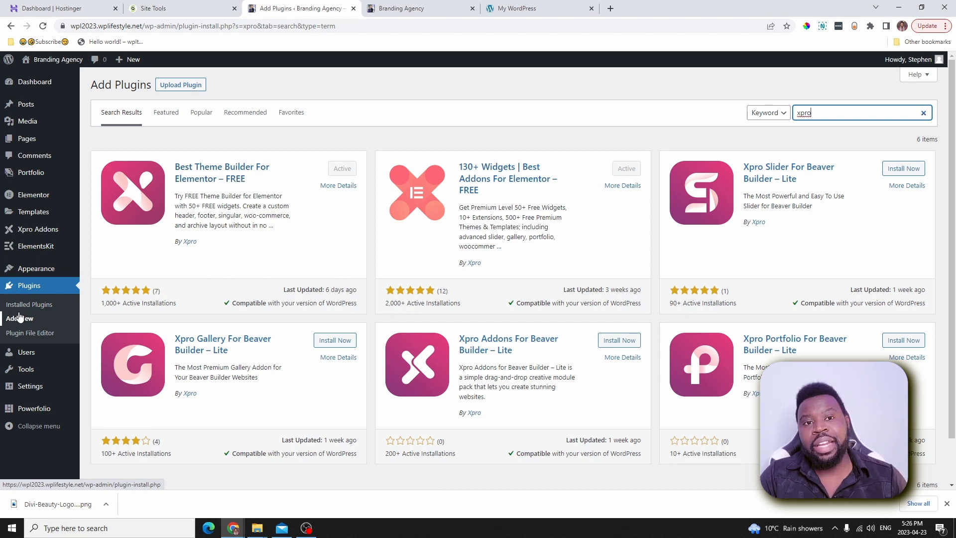
- Add a new Xpro Theme Builder layout titled "Sample Header" and set its template type to Header
mouse_move(37, 232)
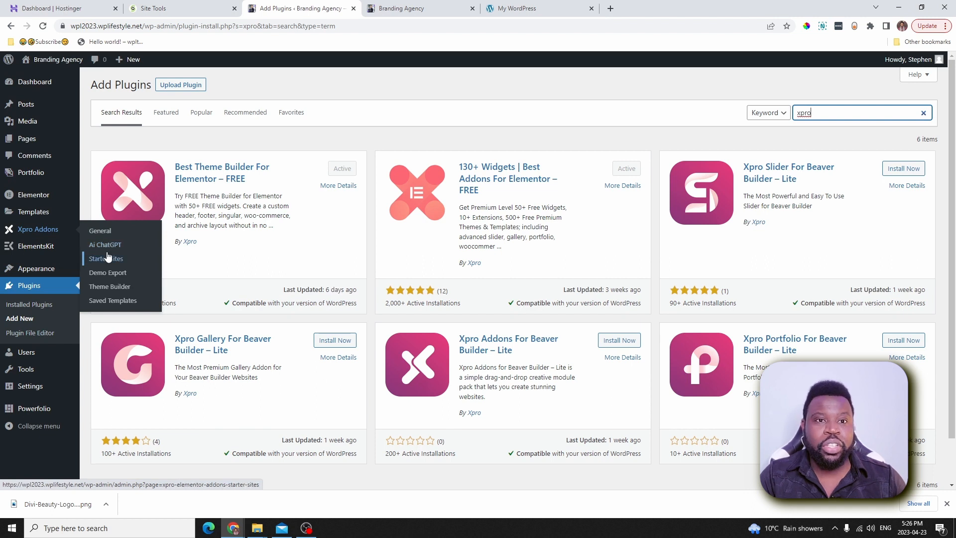
click(109, 292)
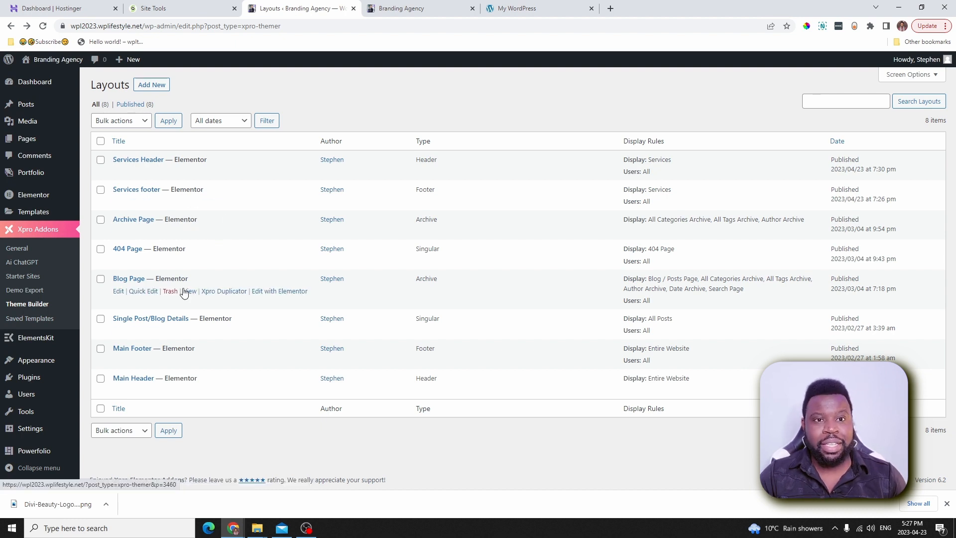
click(148, 86)
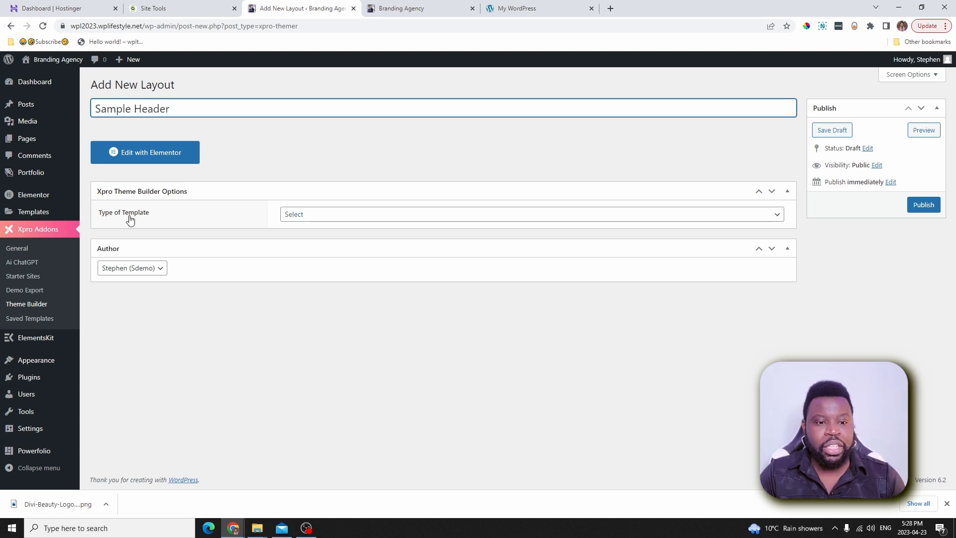
click(325, 215)
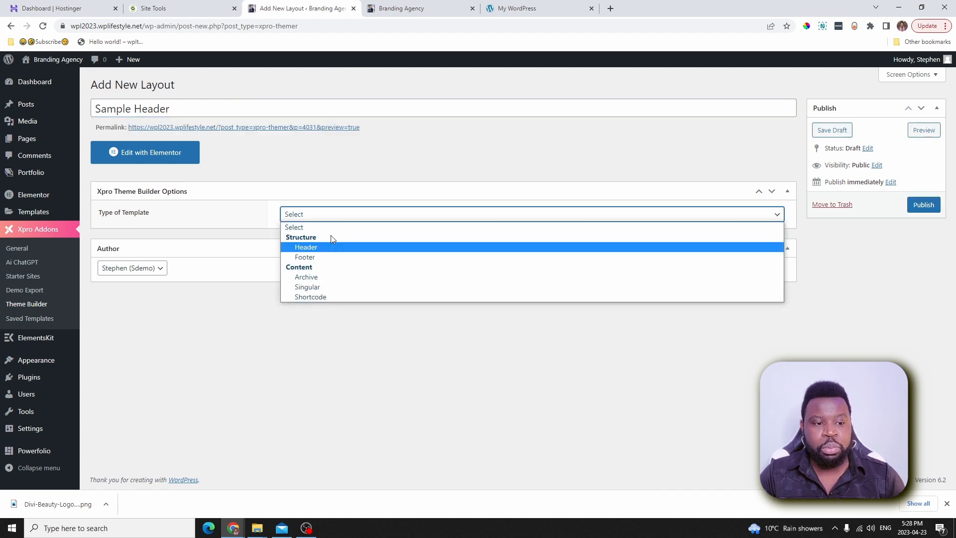
click(308, 248)
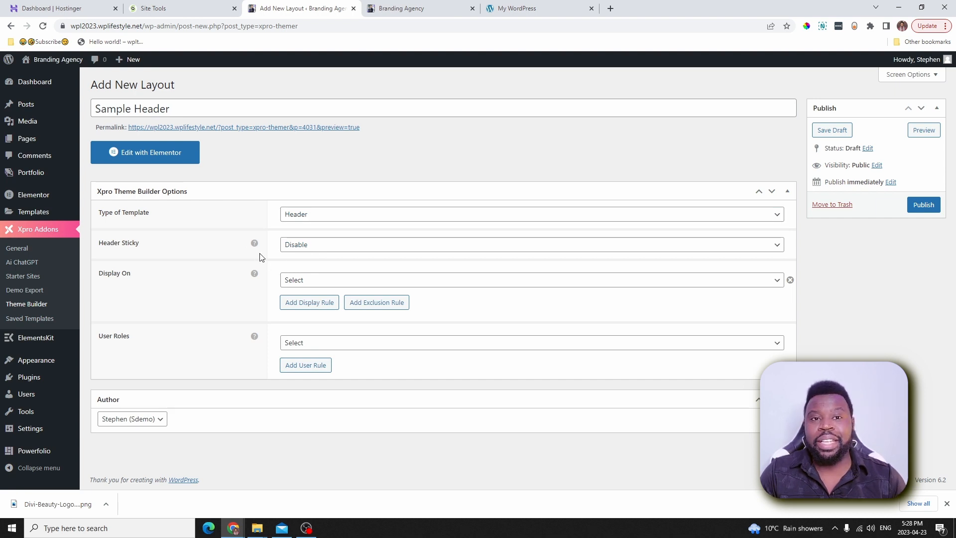
- Enable the Header Sticky option for the Sample Header layout
click(319, 281)
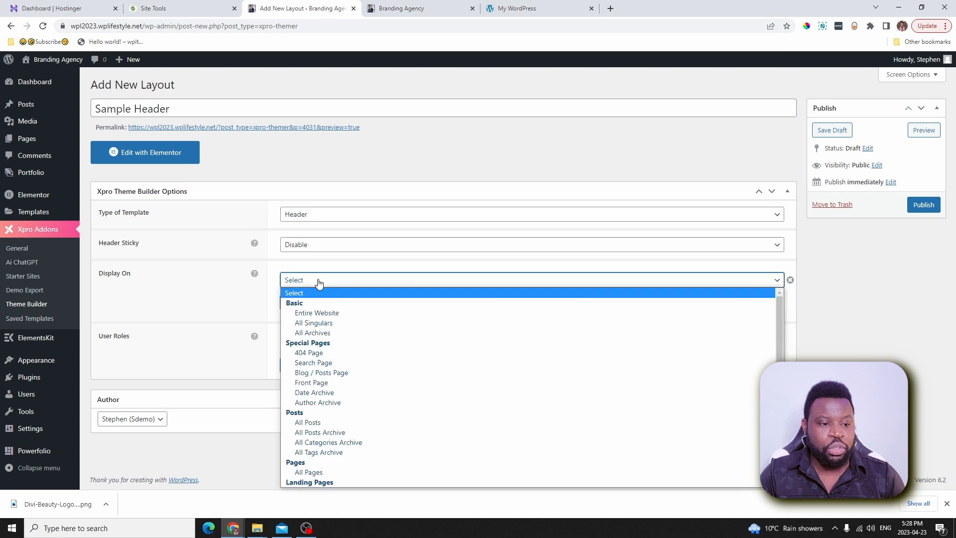
click(299, 245)
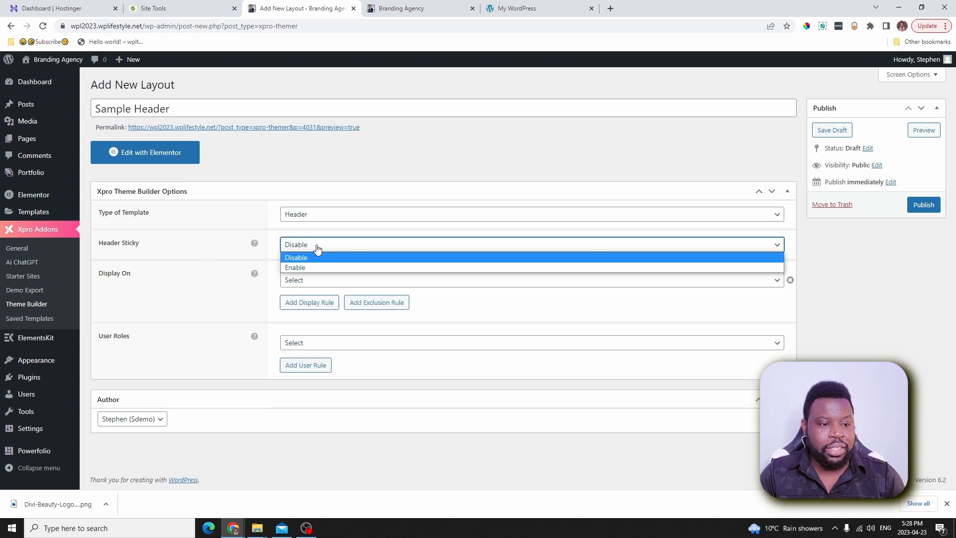
click(302, 268)
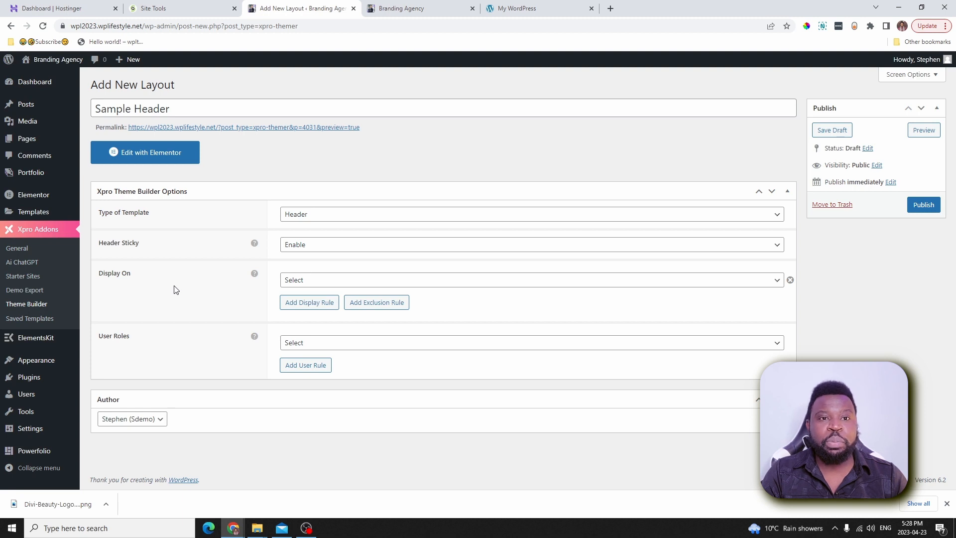
- Check the header on the live site's About page, and return to the new layout's settings
click(332, 284)
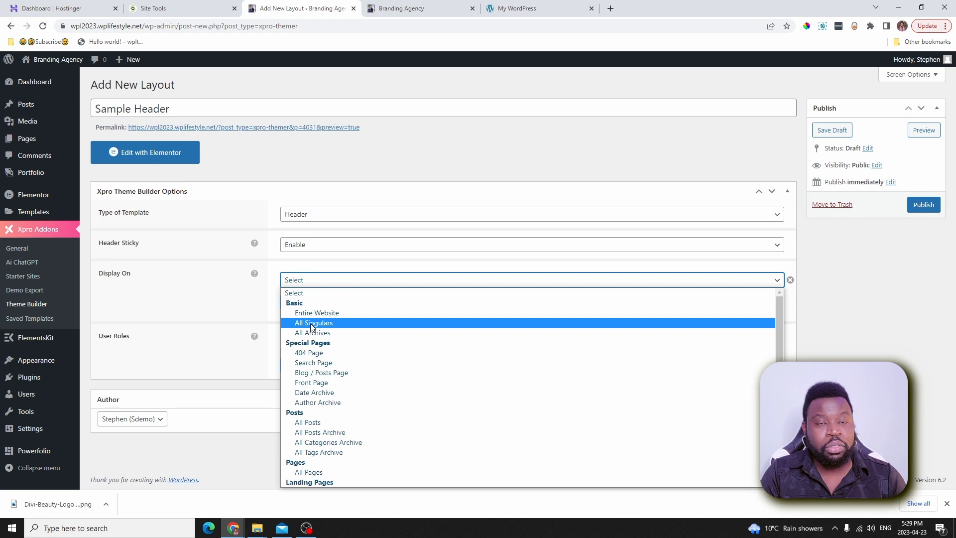
click(410, 11)
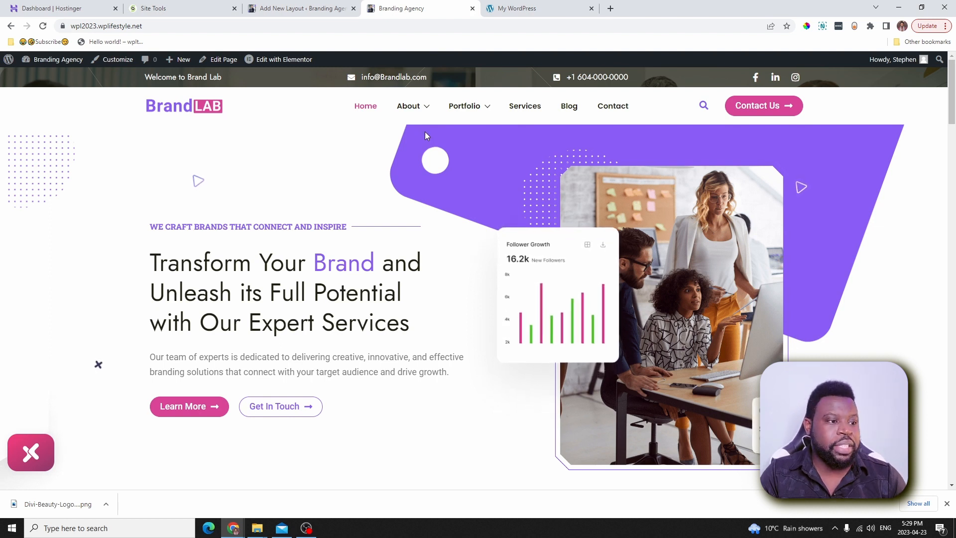
mouse_move(411, 110)
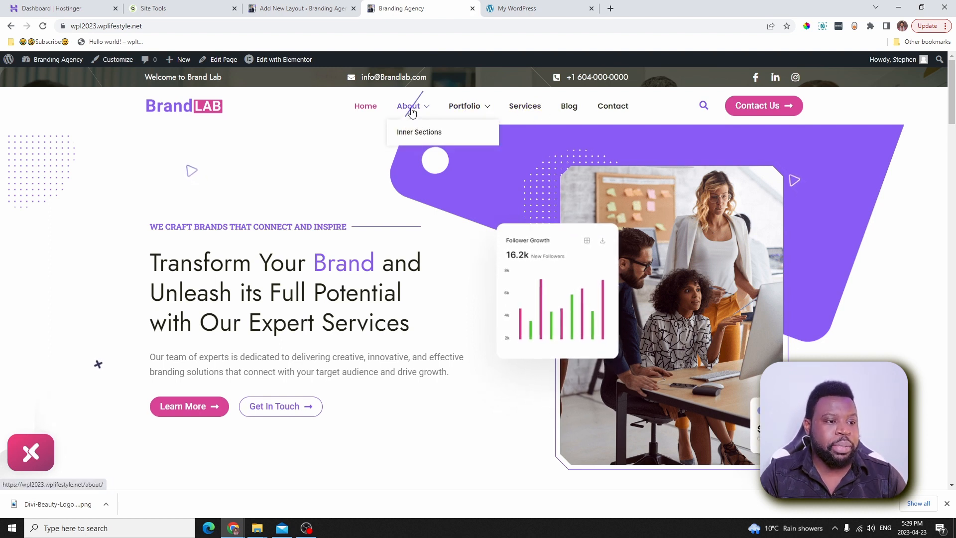
click(411, 110)
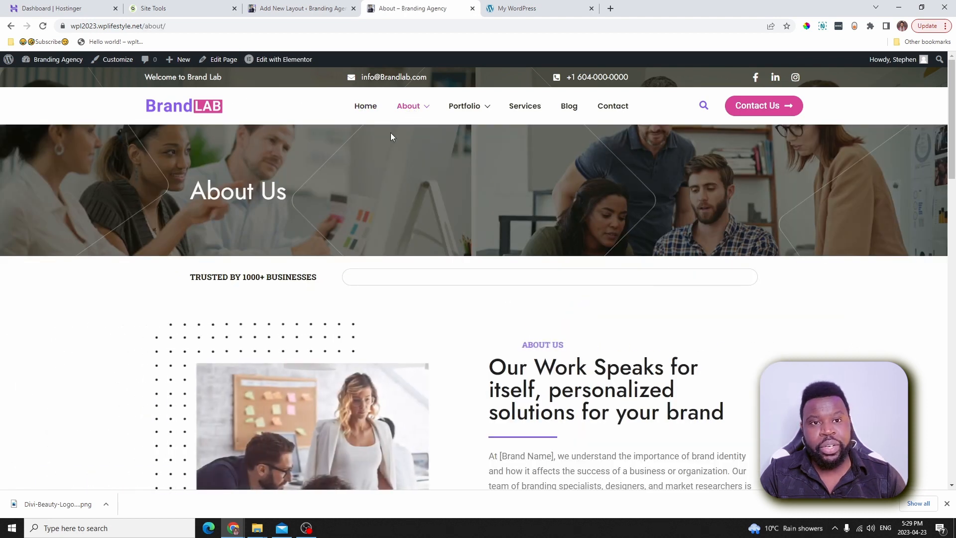
click(294, 10)
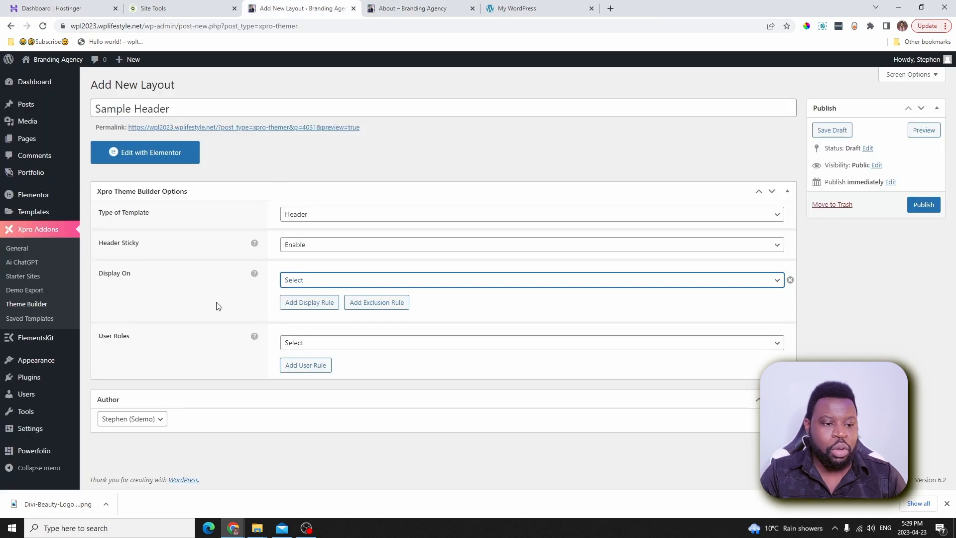
- Set the Display On rule to Specific Pages / Posts / Taxonomies, etc. and target the About page
click(303, 282)
scroll(328, 438, down, 5)
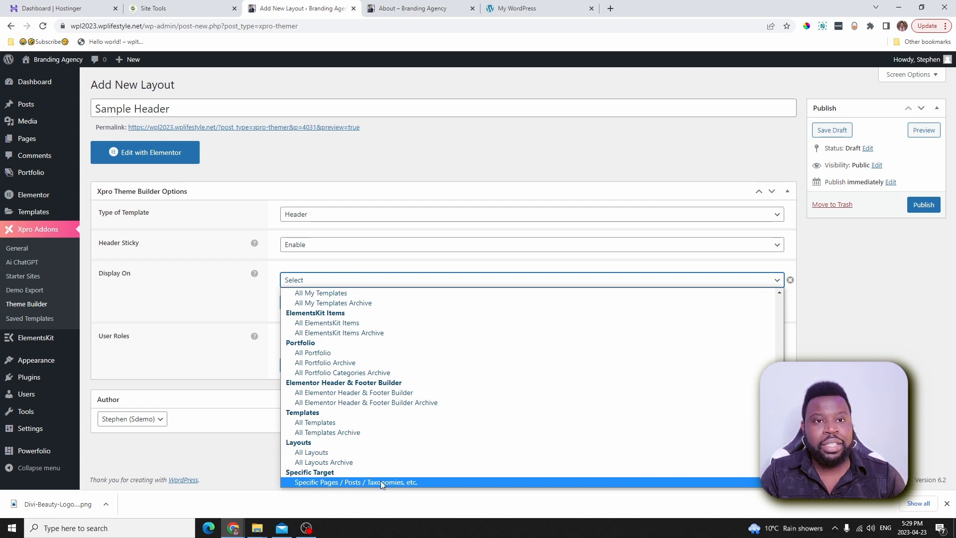
click(394, 482)
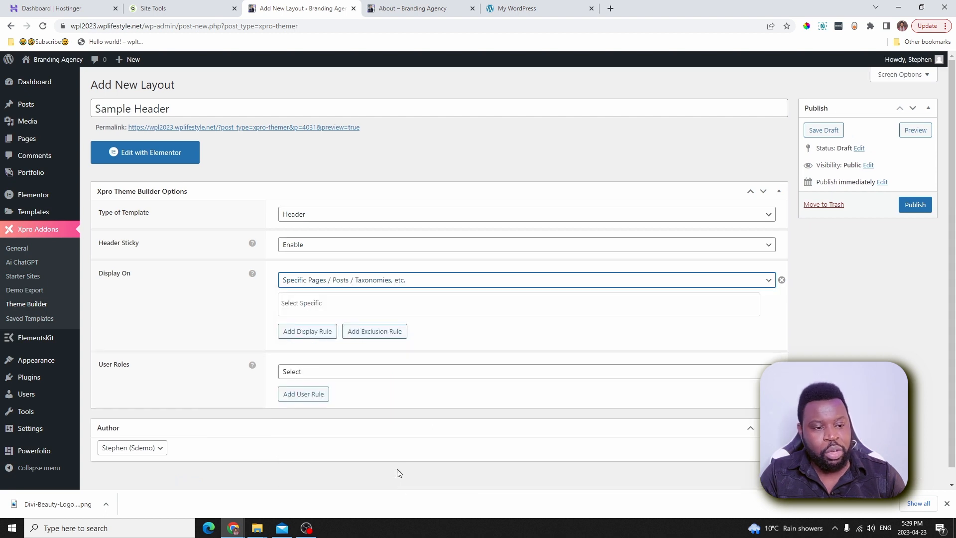
click(319, 305)
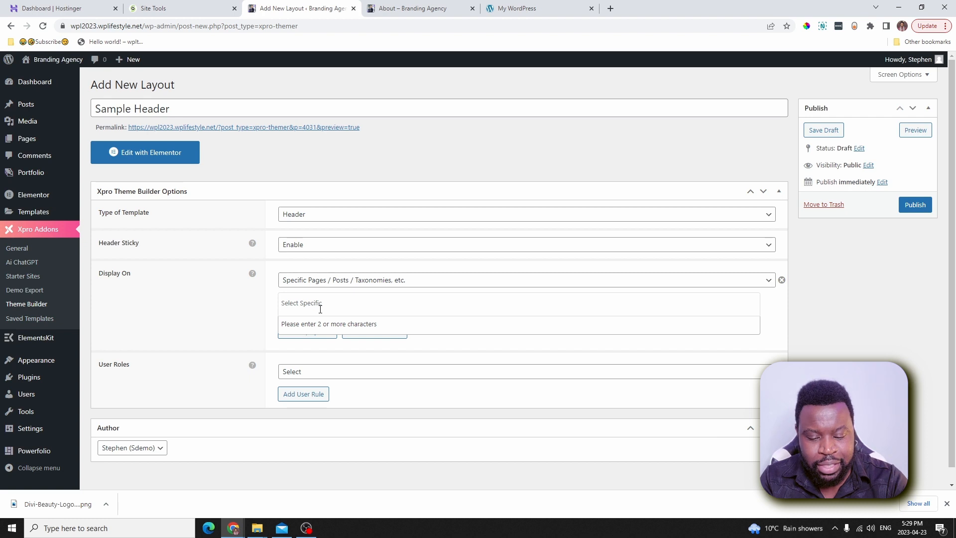
text(abo)
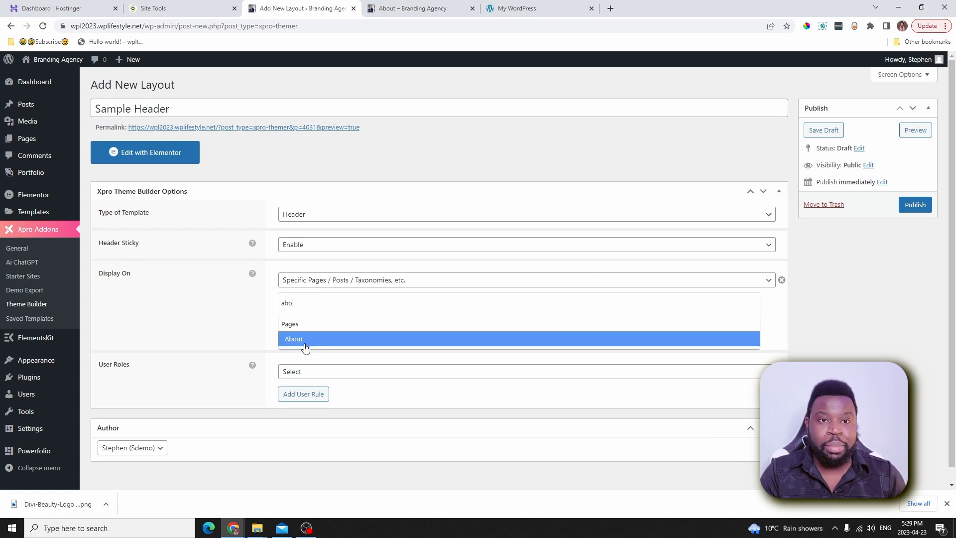
click(306, 341)
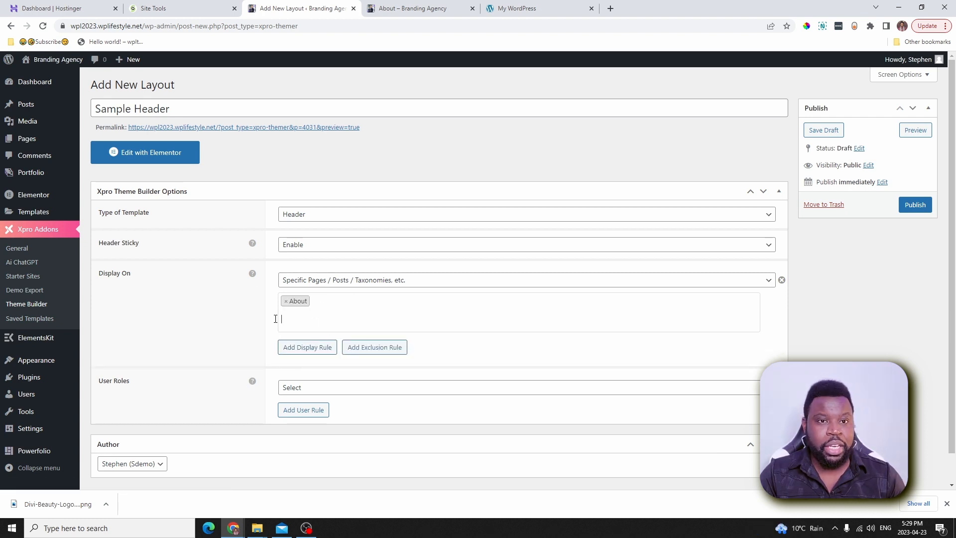
- Add a second display rule to the Sample Header layout and look through its available targets
click(302, 348)
click(367, 344)
scroll(367, 278, down, 10)
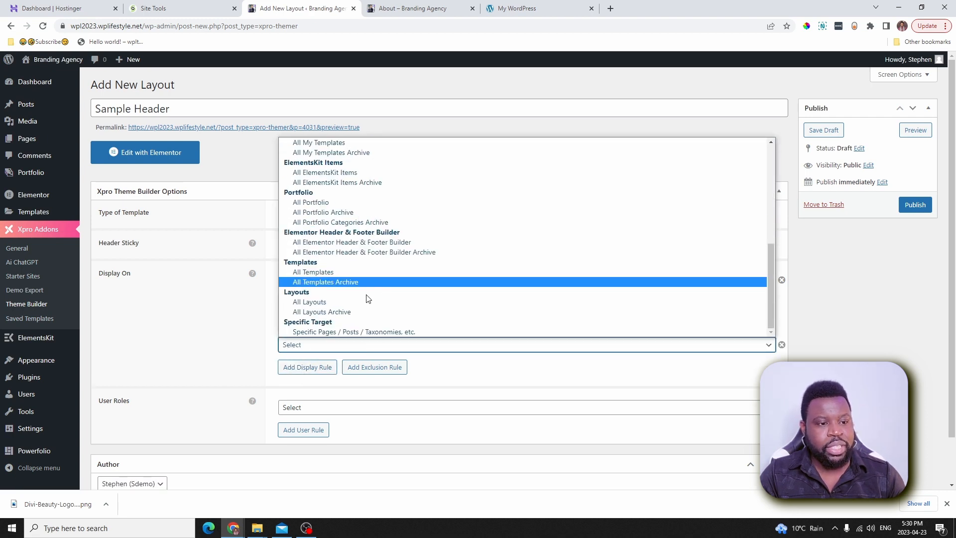
scroll(369, 199, up, 10)
scroll(393, 189, down, 10)
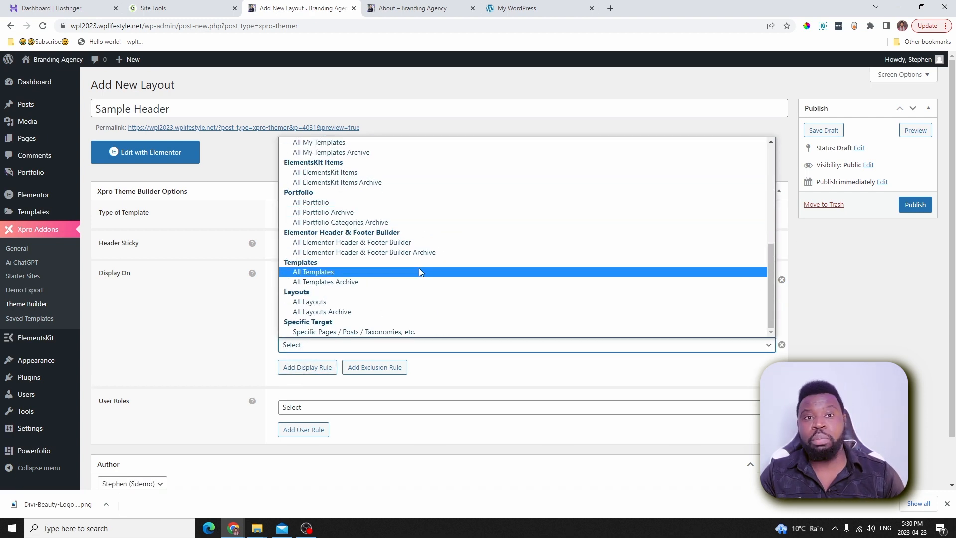
click(800, 325)
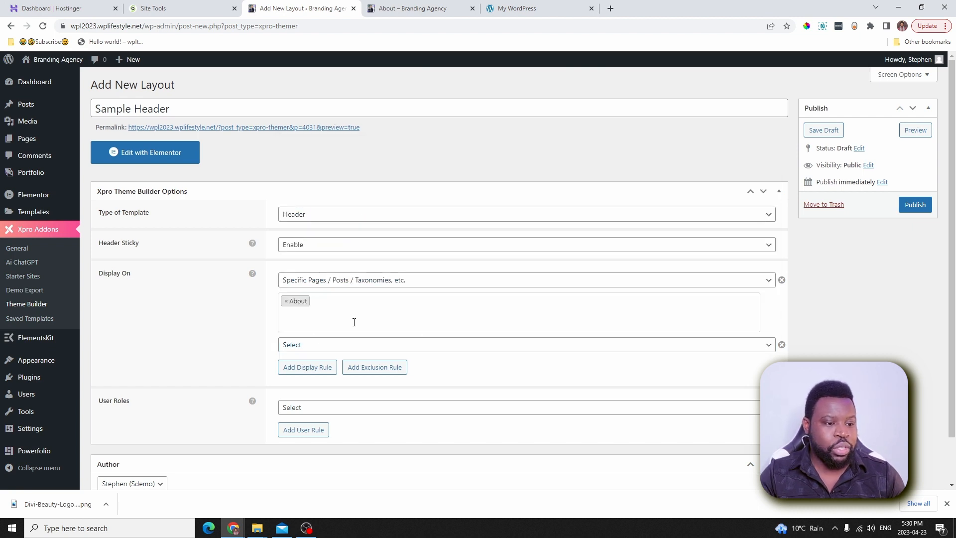
- Add an exclusion rule, look through its targets, and remove it together with the empty second display rule
click(380, 367)
scroll(364, 329, down, 2)
click(348, 294)
scroll(349, 369, down, 5)
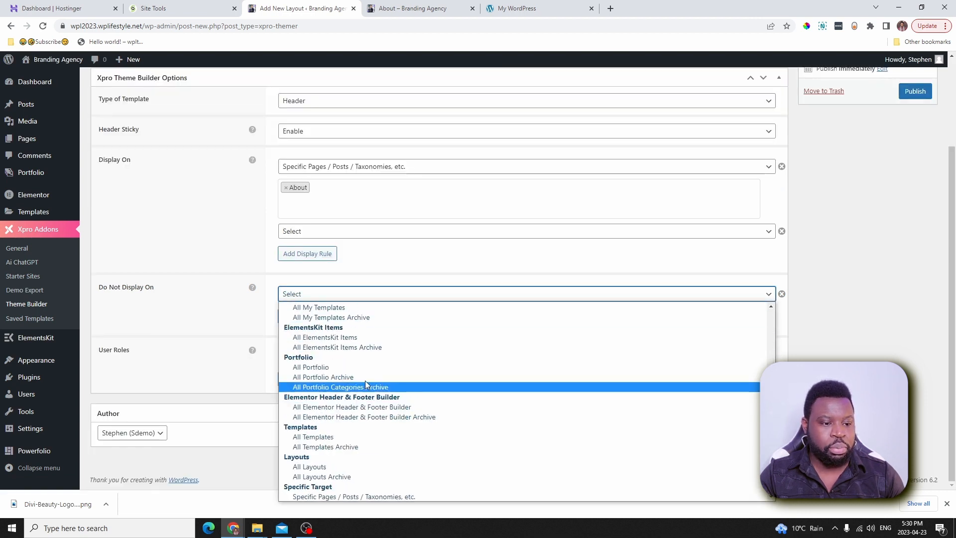
scroll(368, 373, up, 5)
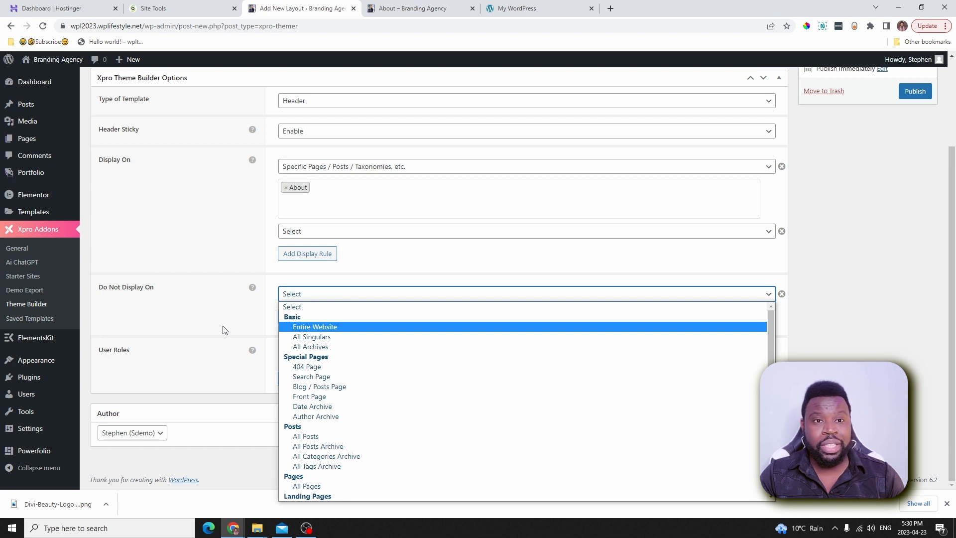
click(781, 294)
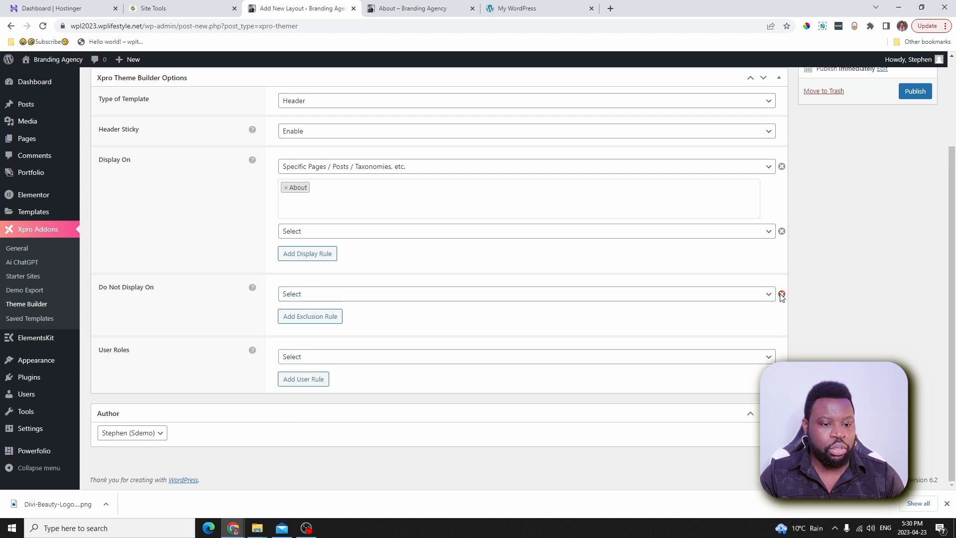
click(781, 251)
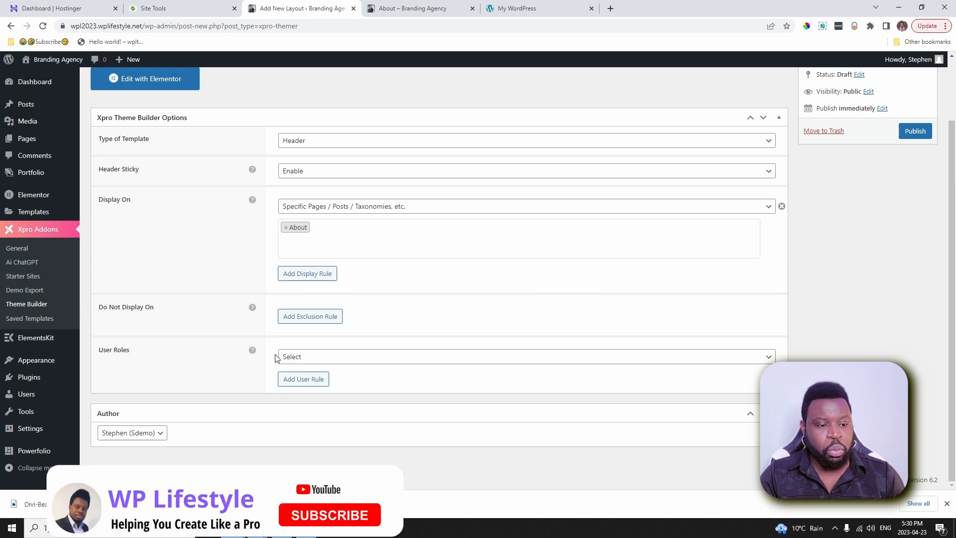
- Set the layout's User Roles to All and publish the Sample Header layout
click(298, 357)
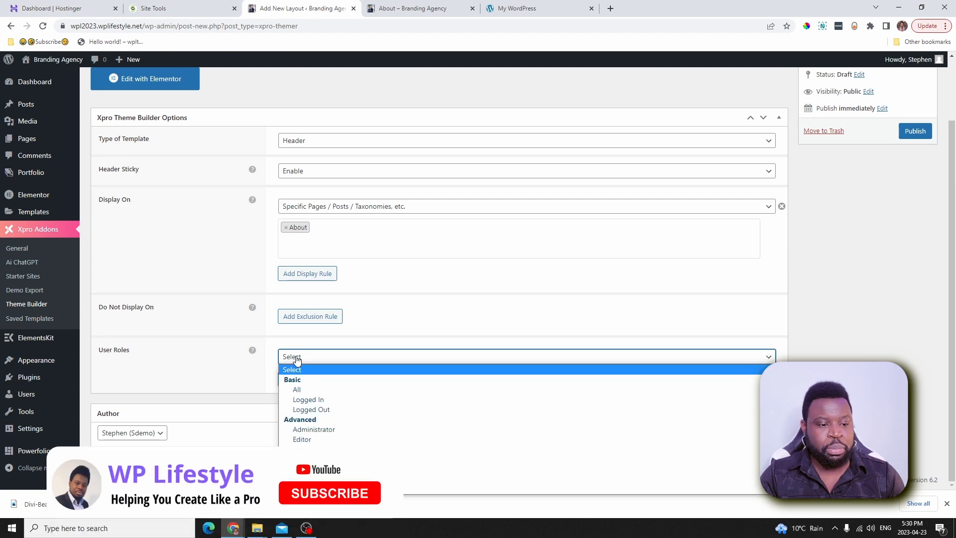
click(301, 390)
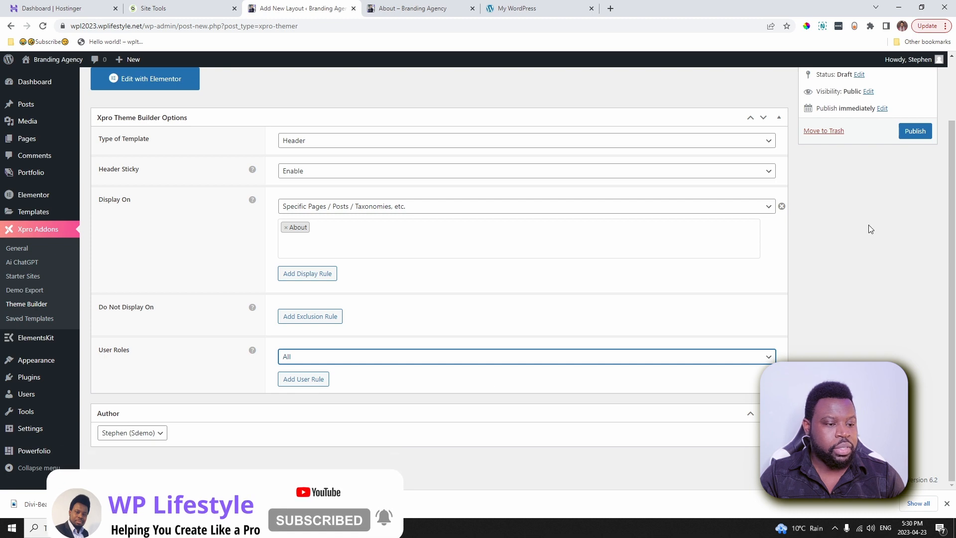
scroll(887, 214, up, 2)
click(907, 204)
- Check the header area of the live site's About page, and return to the Sample Header layout settings
key(ctrl+Tab)
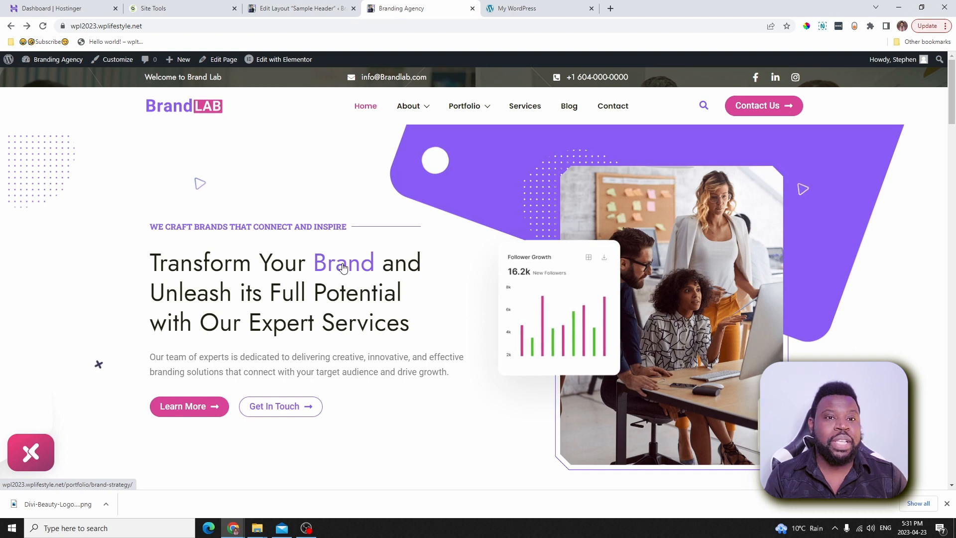
click(408, 108)
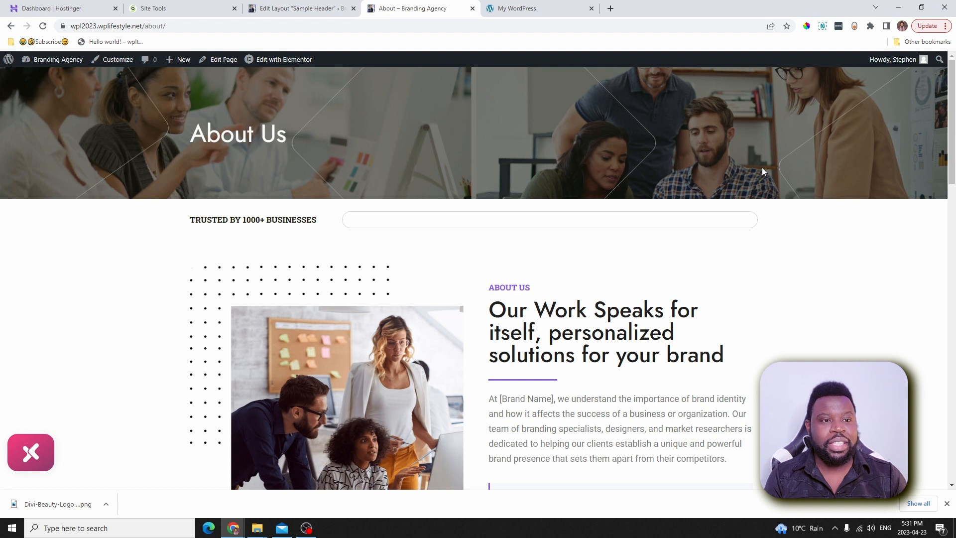
click(299, 8)
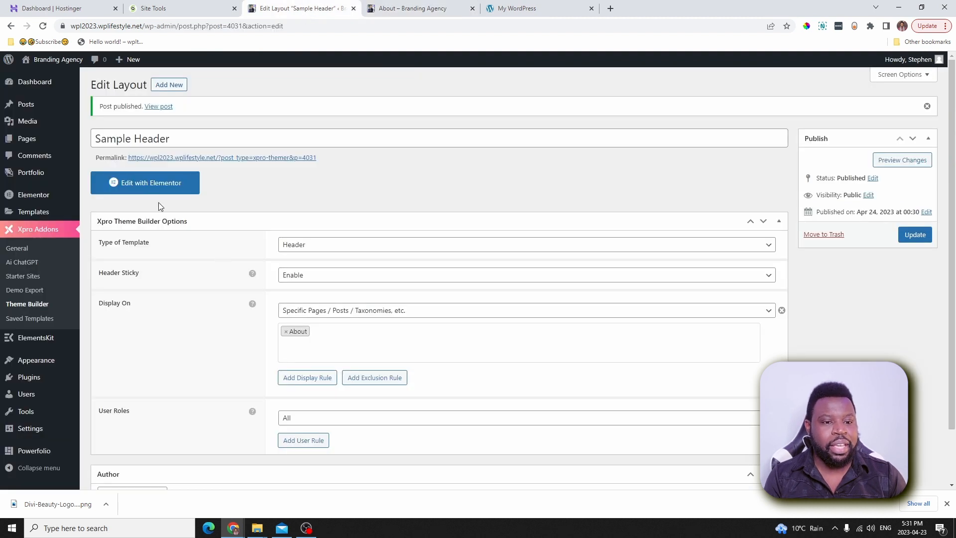
- Open the Sample Header layout in the Elementor editor, and briefly view the Elementor website before returning to the editor
click(143, 184)
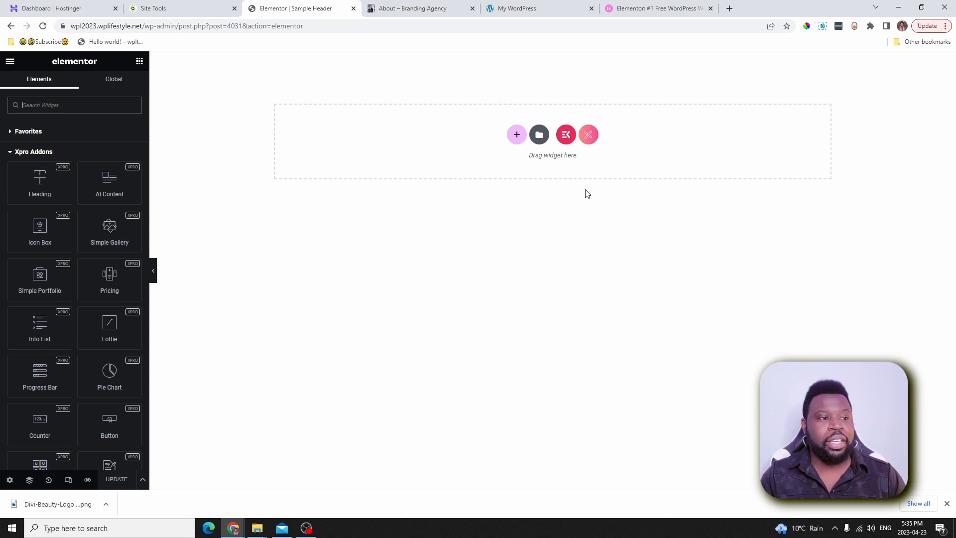
click(661, 9)
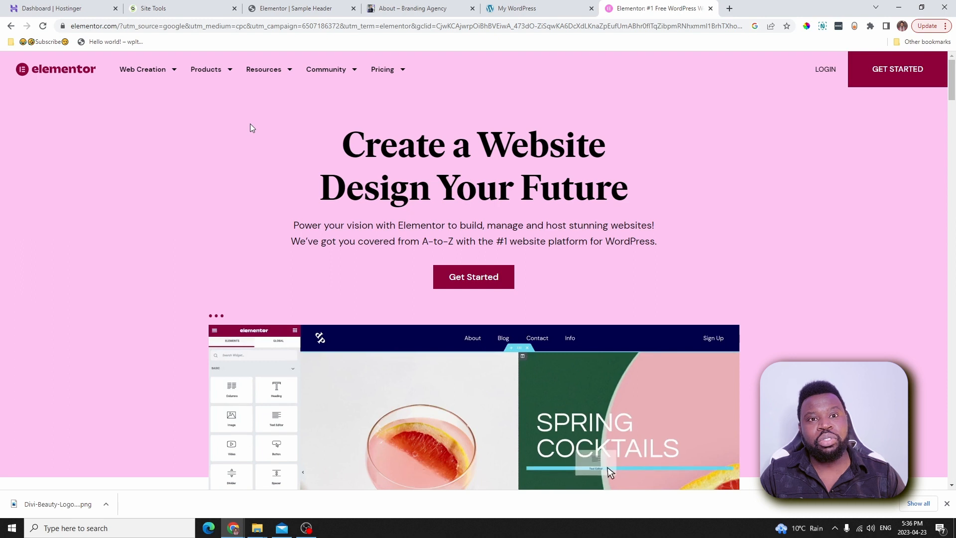
click(319, 9)
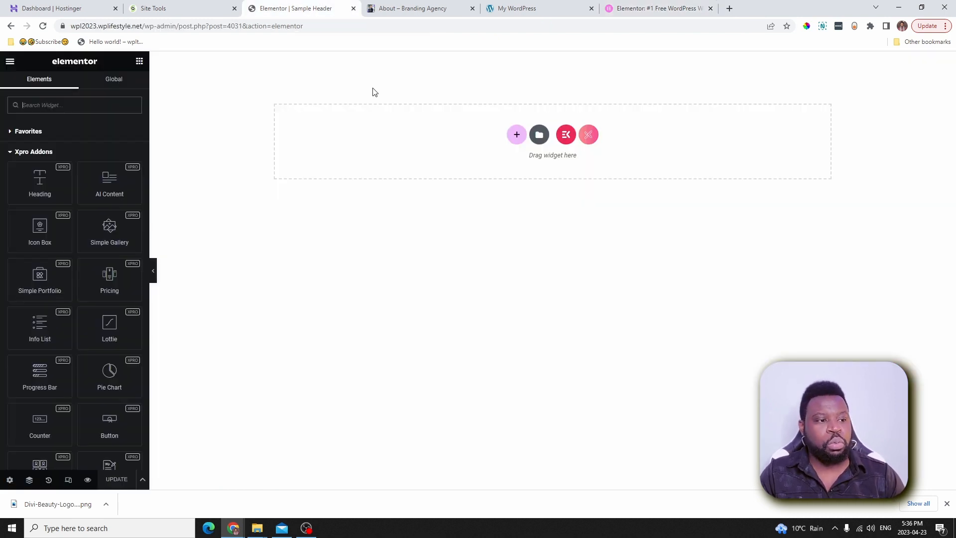
- Add a container with one-third and two-thirds columns, and reverse the main container's row direction
click(516, 136)
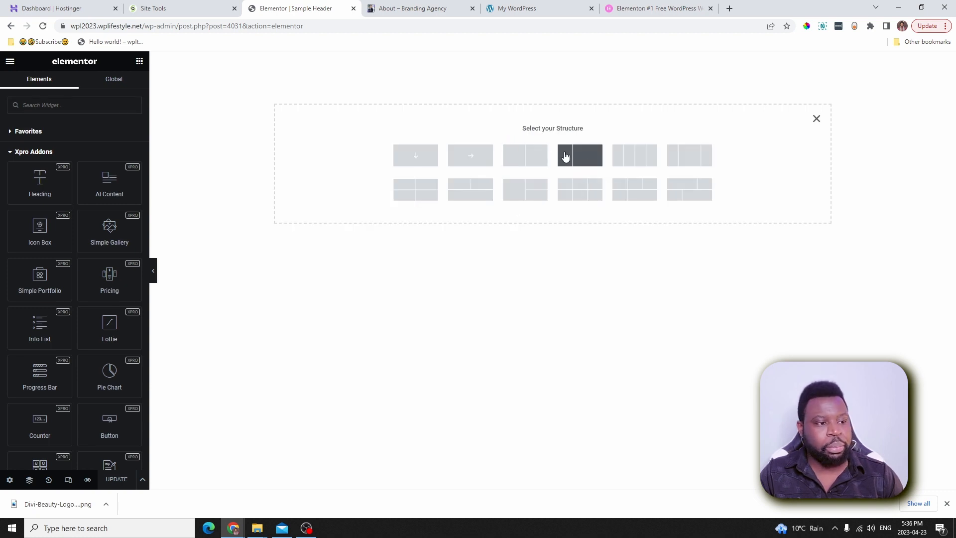
click(594, 162)
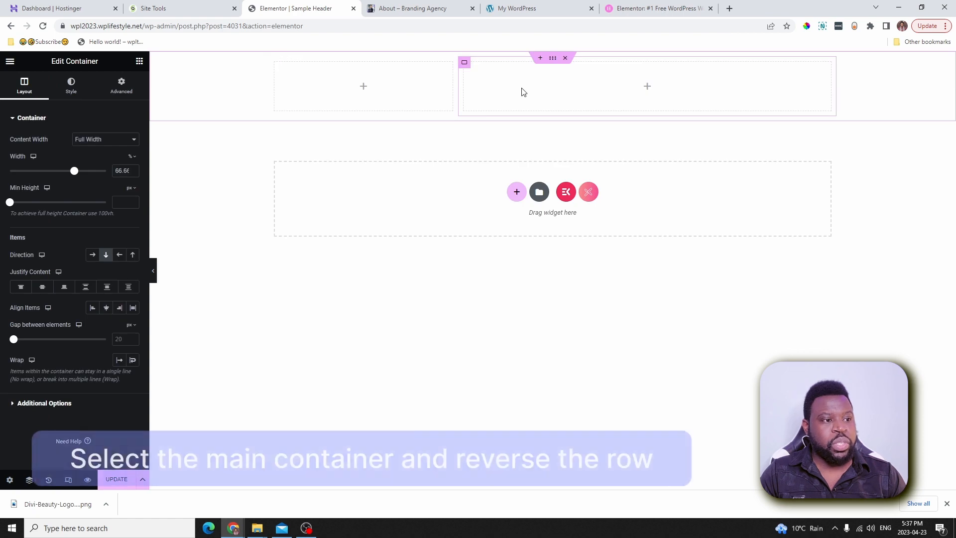
click(553, 61)
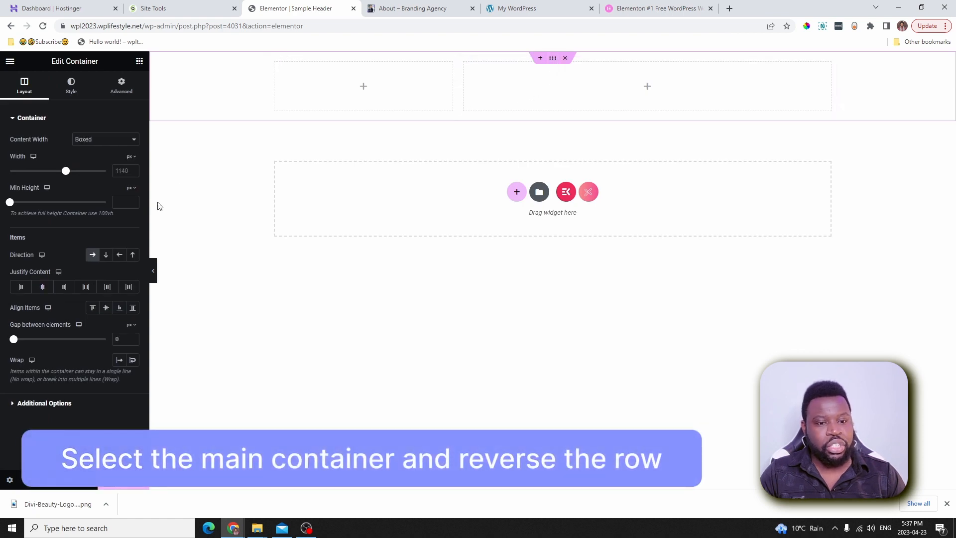
click(120, 255)
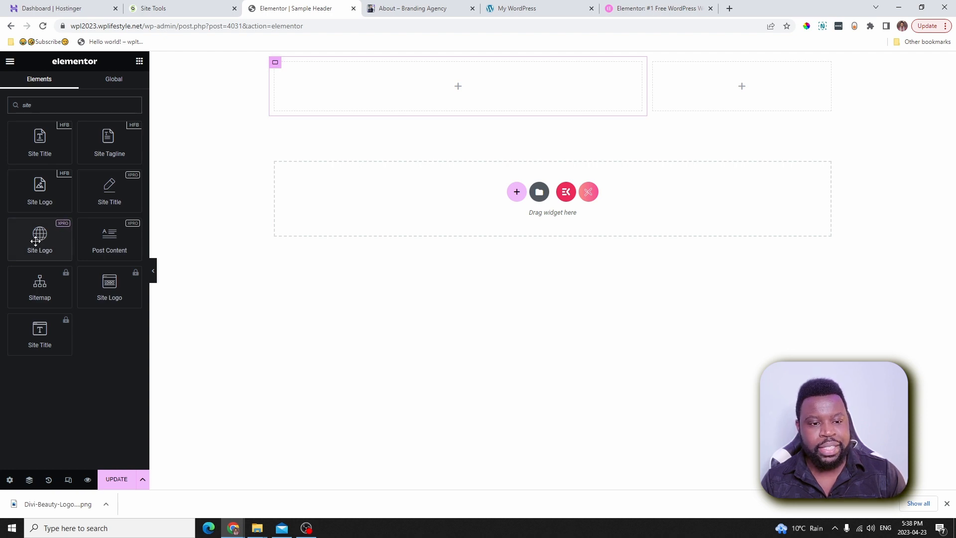
- Add the Xpro Site Logo widget and the Xpro Horizontal Menu widget to the wider column
drag(39, 239, 417, 98)
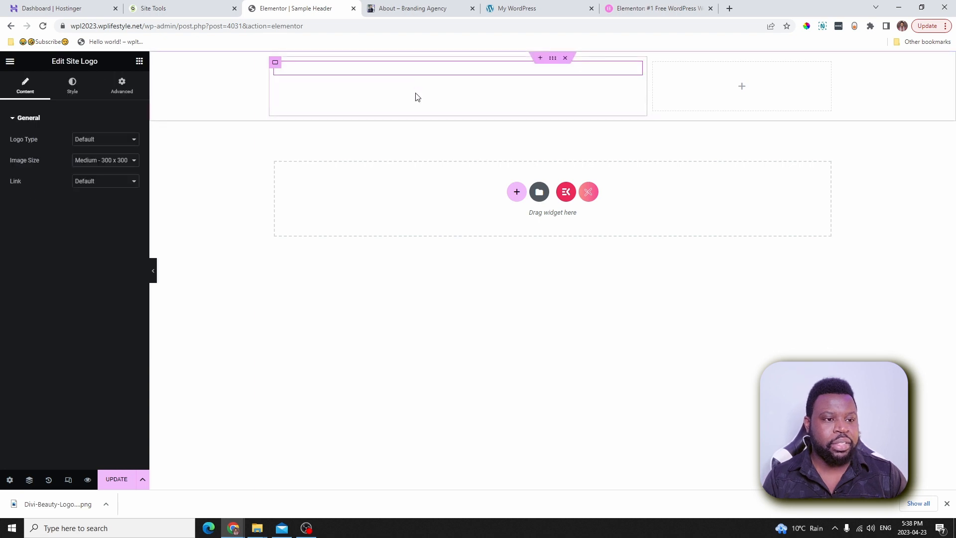
click(139, 60)
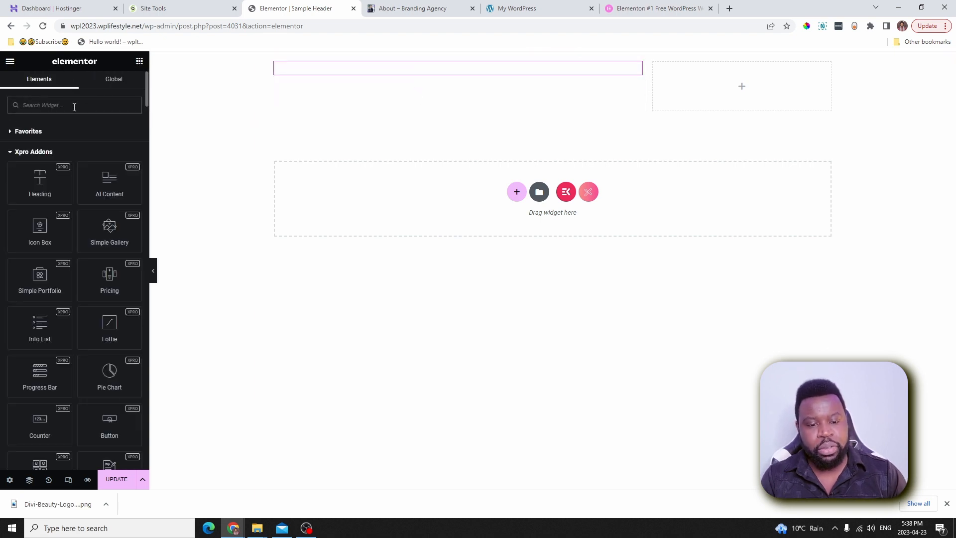
text(menu)
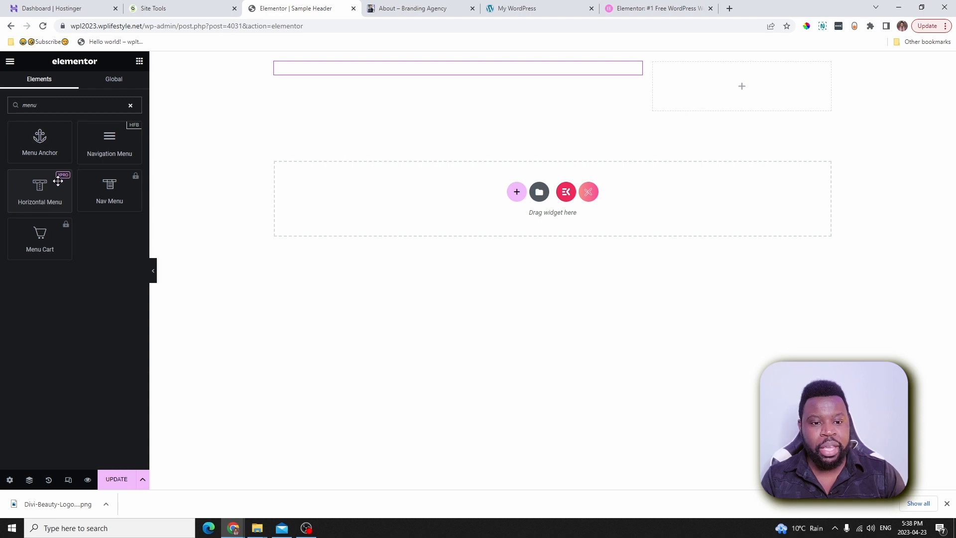
drag(40, 192, 477, 75)
- Set the Site Logo's logo type to Custom and insert the BrandLAB logo image from the media library
click(306, 68)
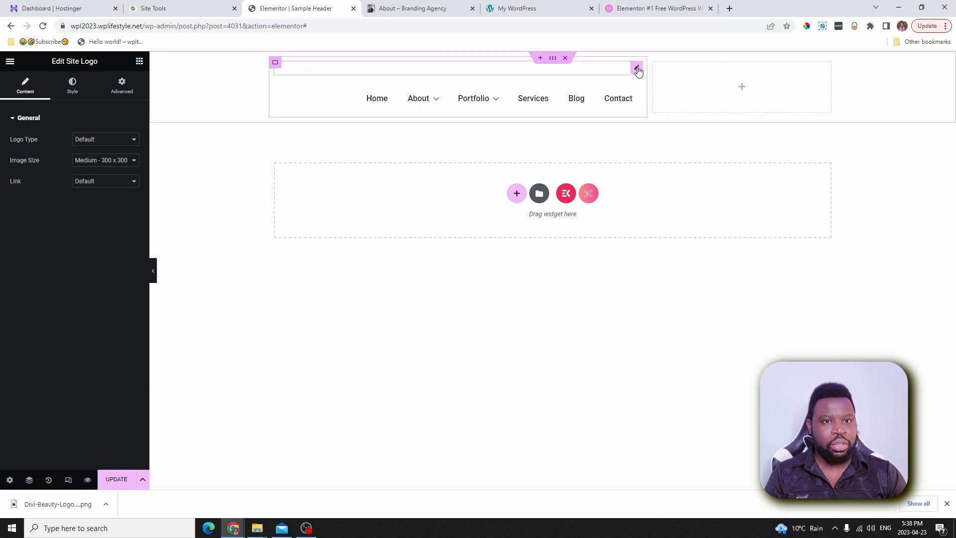
click(99, 141)
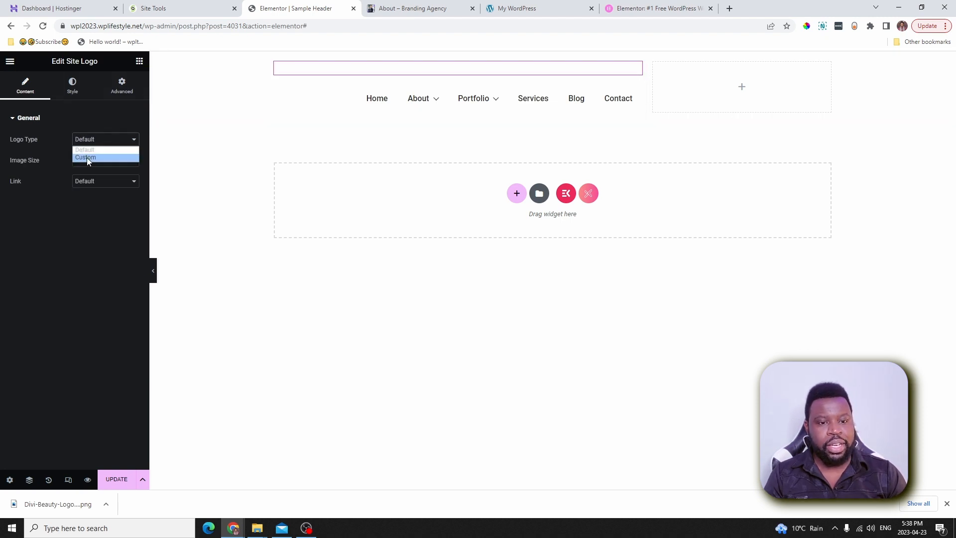
click(89, 157)
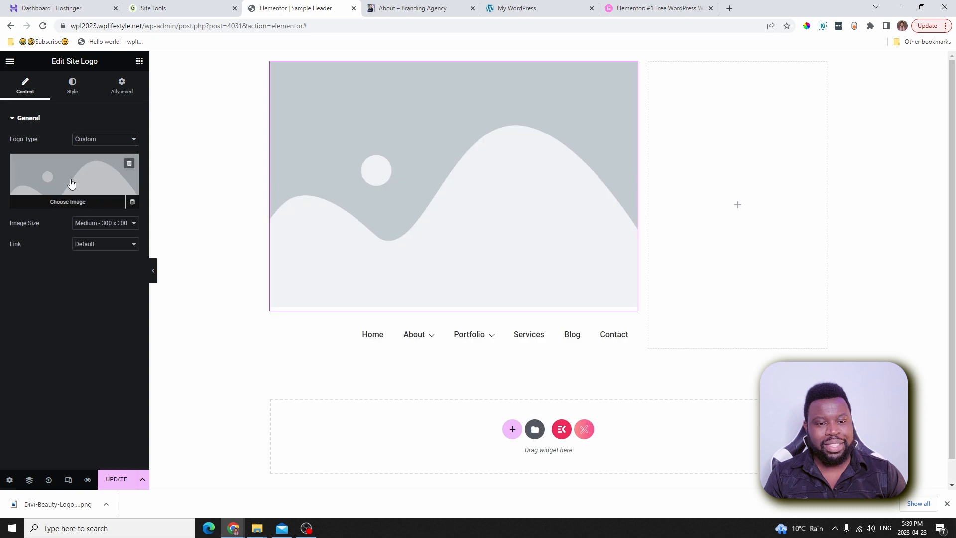
click(72, 182)
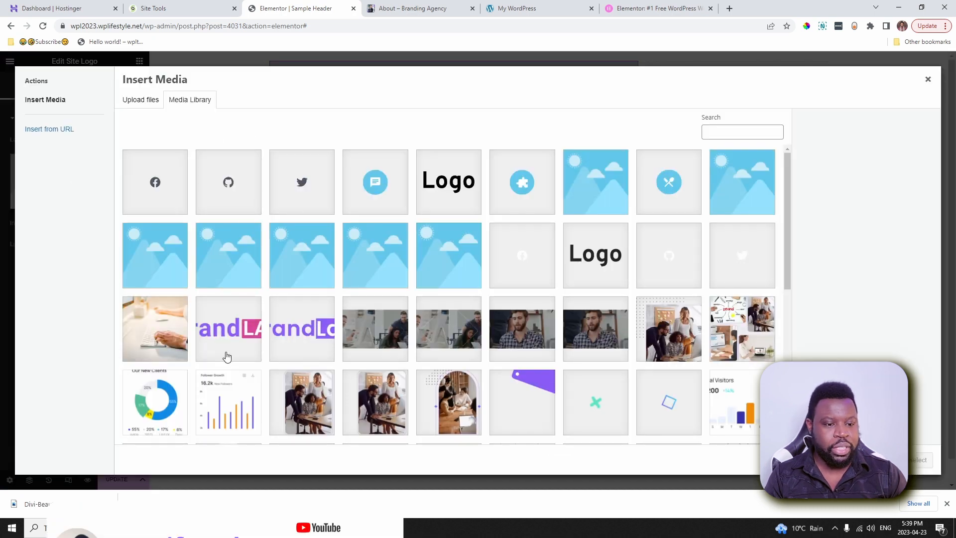
click(228, 331)
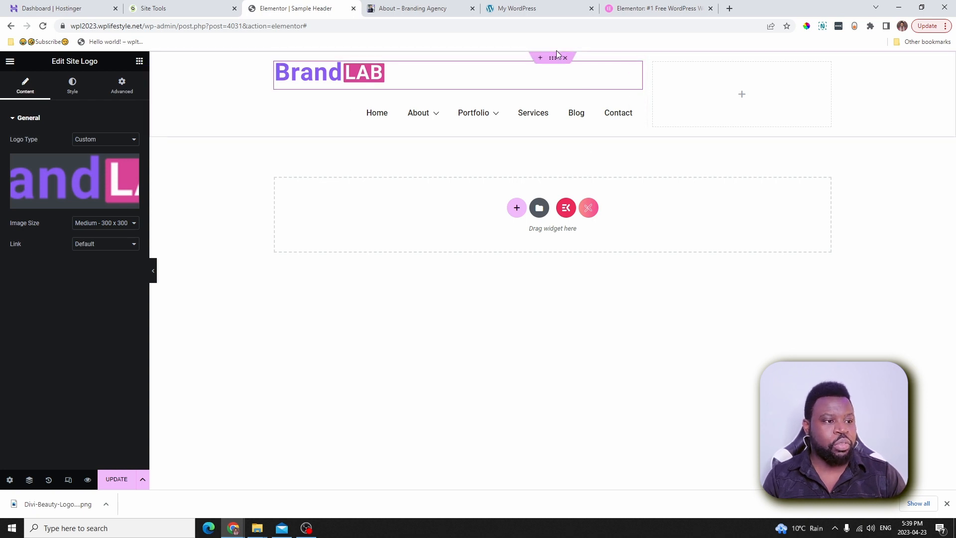
- Set the direction of the inner container holding the logo and menu to a horizontal row, and its width to 70%
click(554, 58)
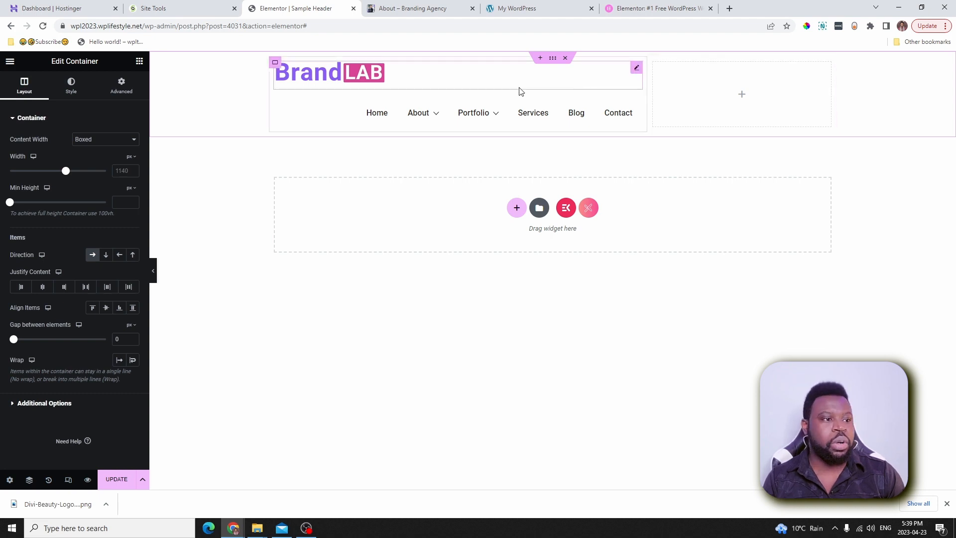
click(275, 63)
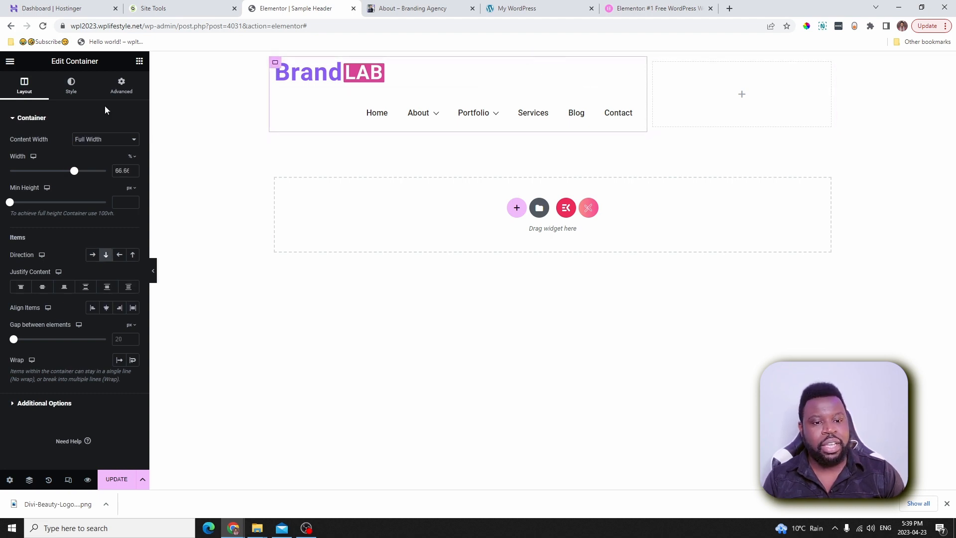
click(93, 256)
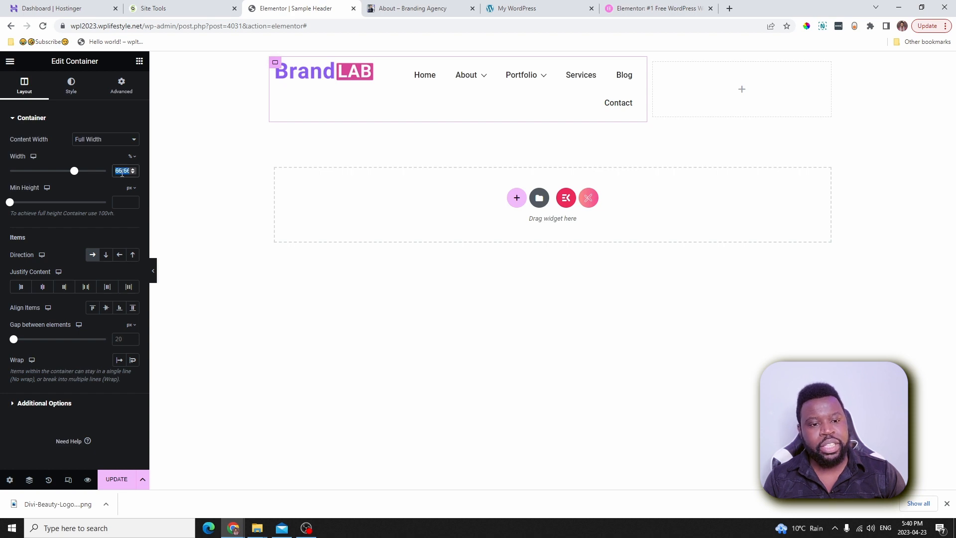
text(70)
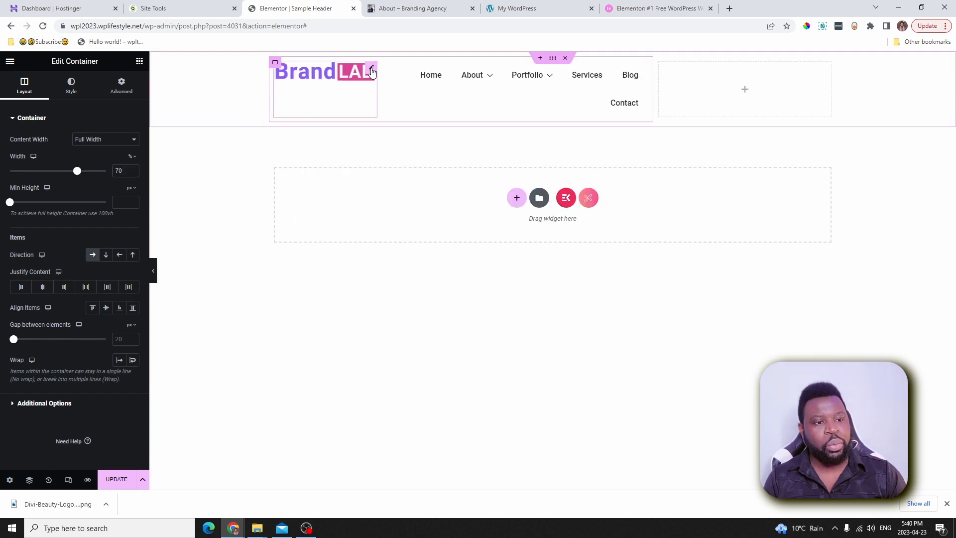
- Set the Site Logo's width to 61% in its style settings
click(370, 71)
click(72, 93)
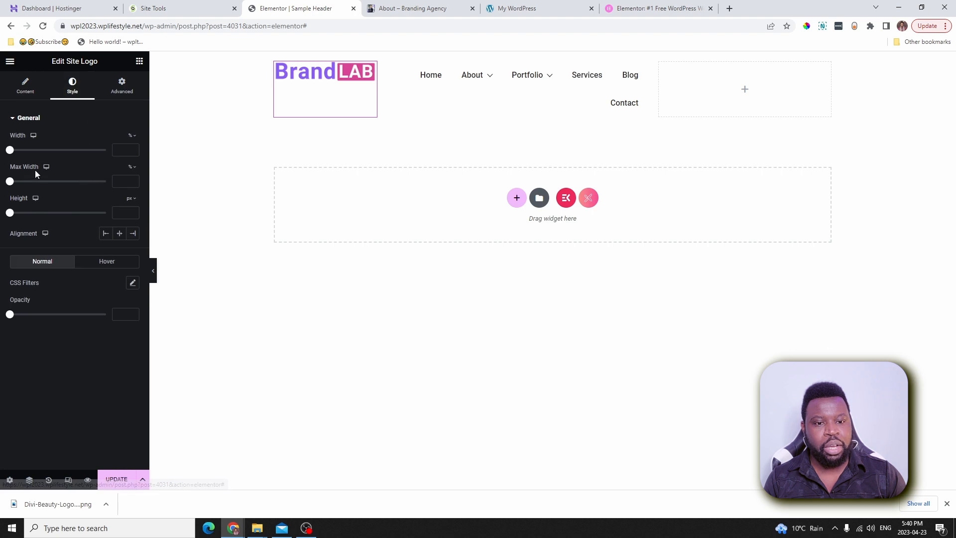
drag(10, 150, 70, 169)
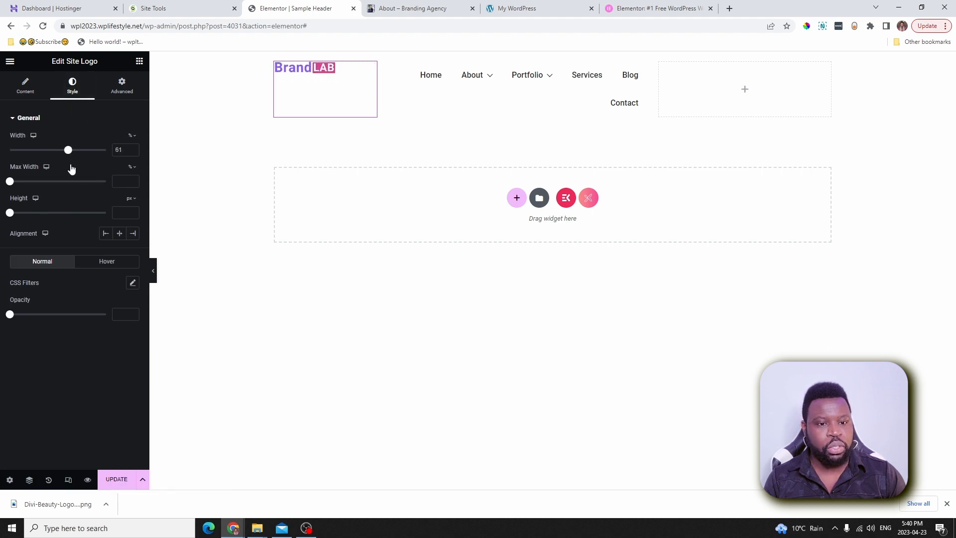
- Open the Horizontal Menu widget's content settings and choose Main Menu as the displayed menu
click(634, 76)
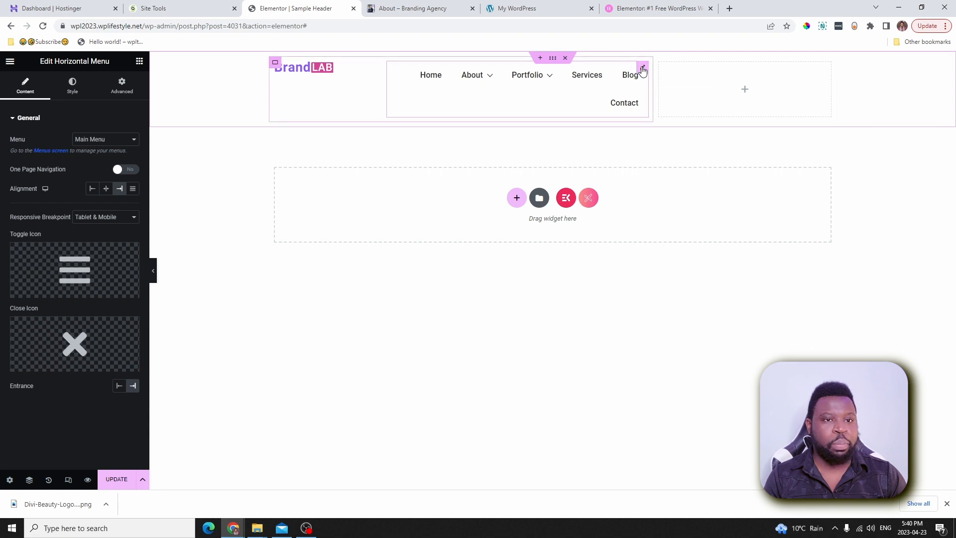
click(93, 142)
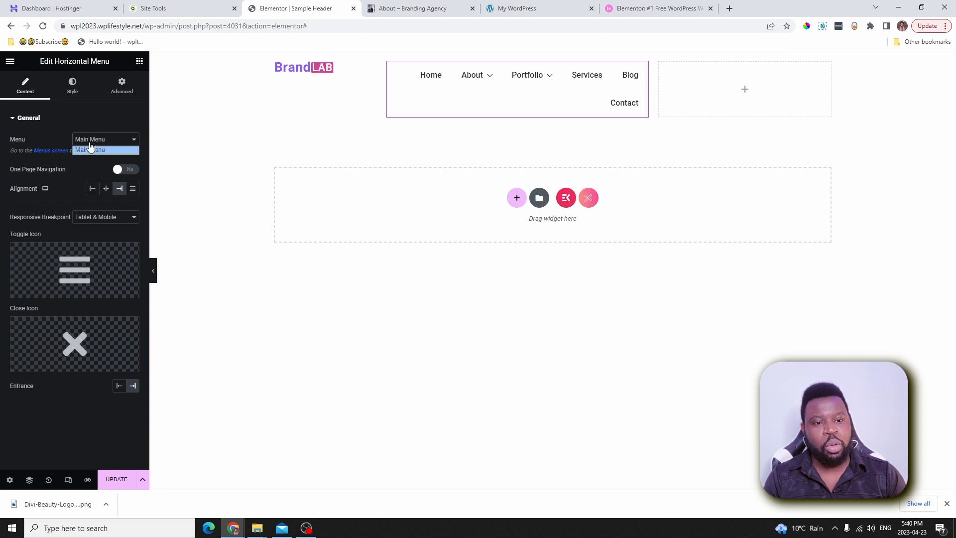
click(94, 150)
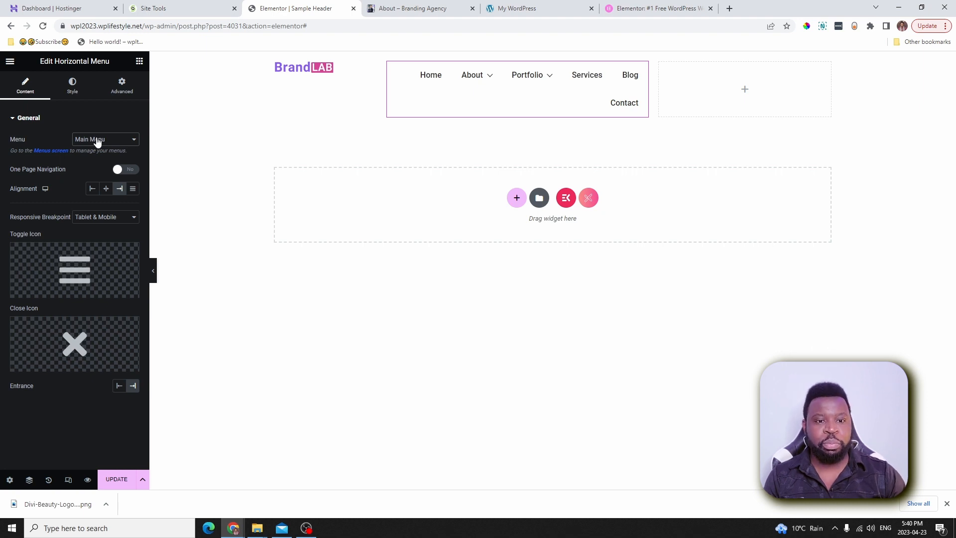
click(114, 140)
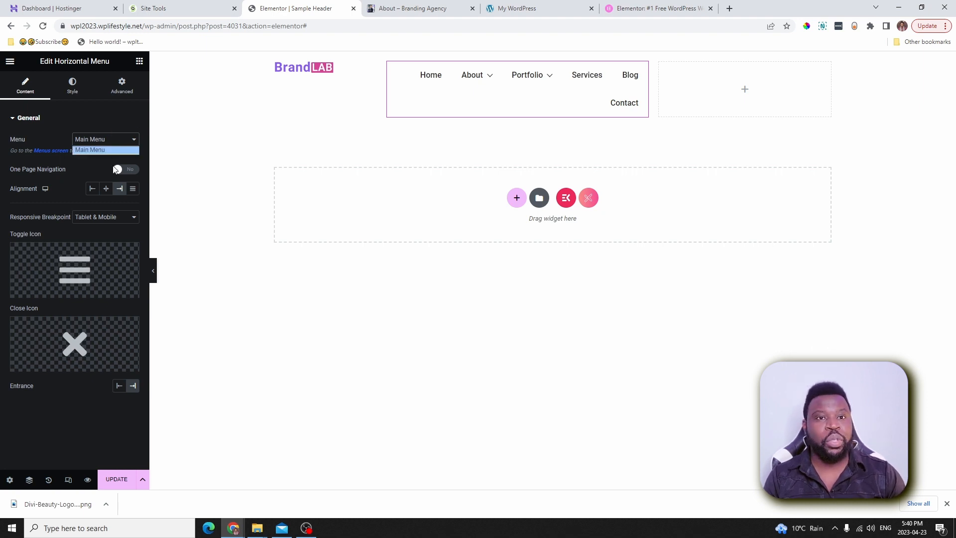
- Try a Full Width content width at 90% on the outer header container and return it to Boxed
click(552, 58)
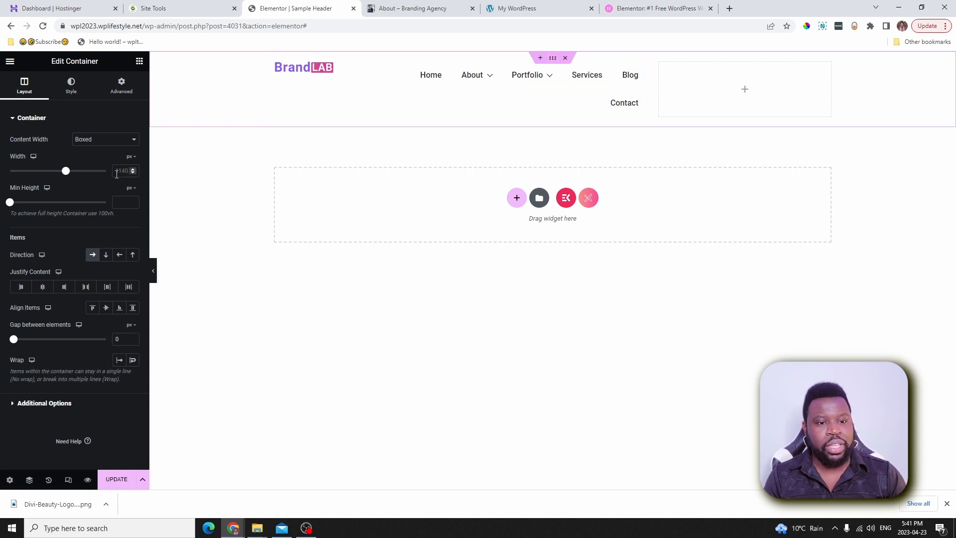
click(87, 142)
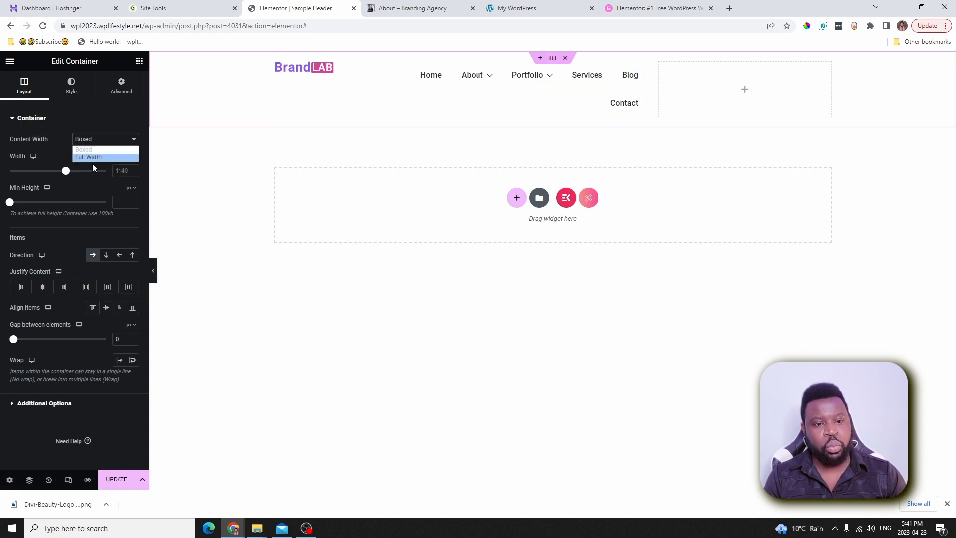
click(94, 158)
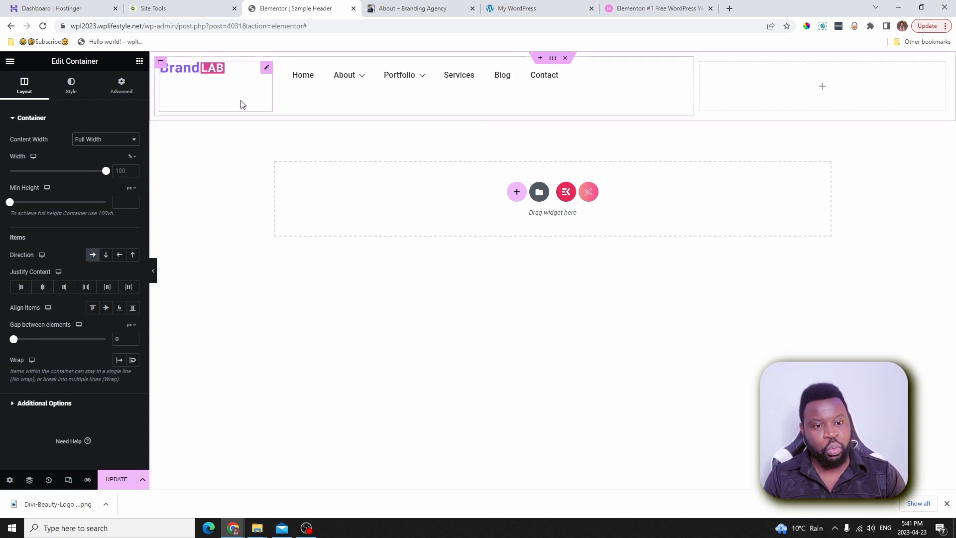
drag(106, 172, 97, 172)
click(105, 139)
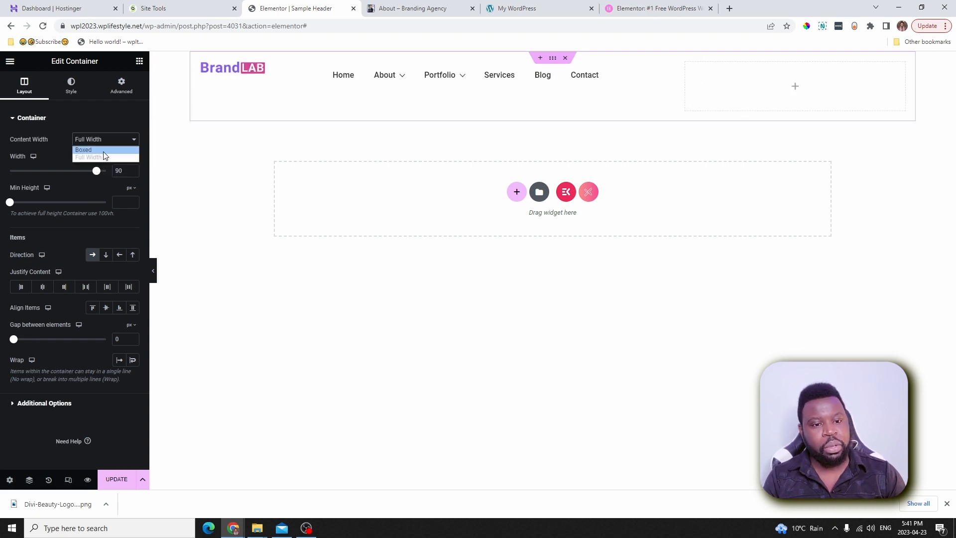
click(104, 150)
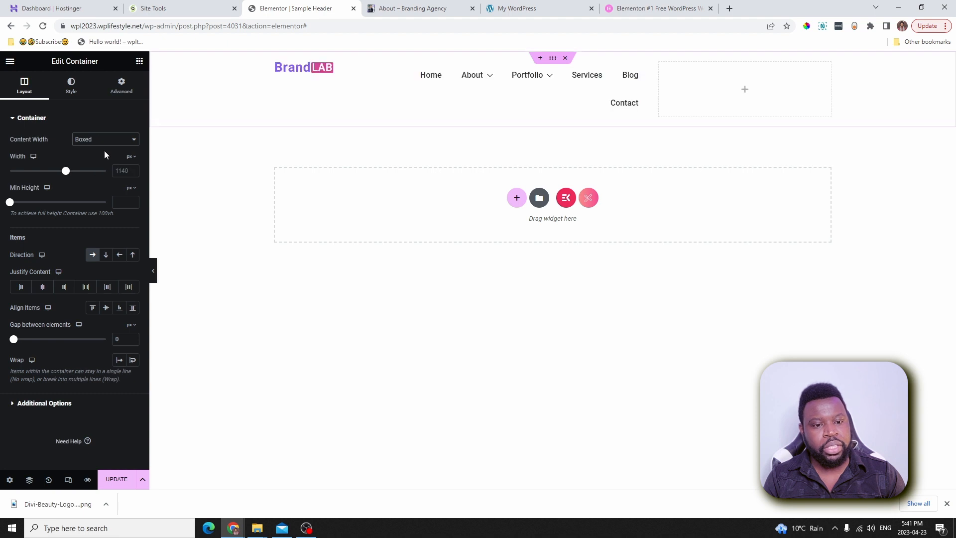
- Set the outer header container's boxed width to 1320 px
double_click(123, 172)
text(1320)
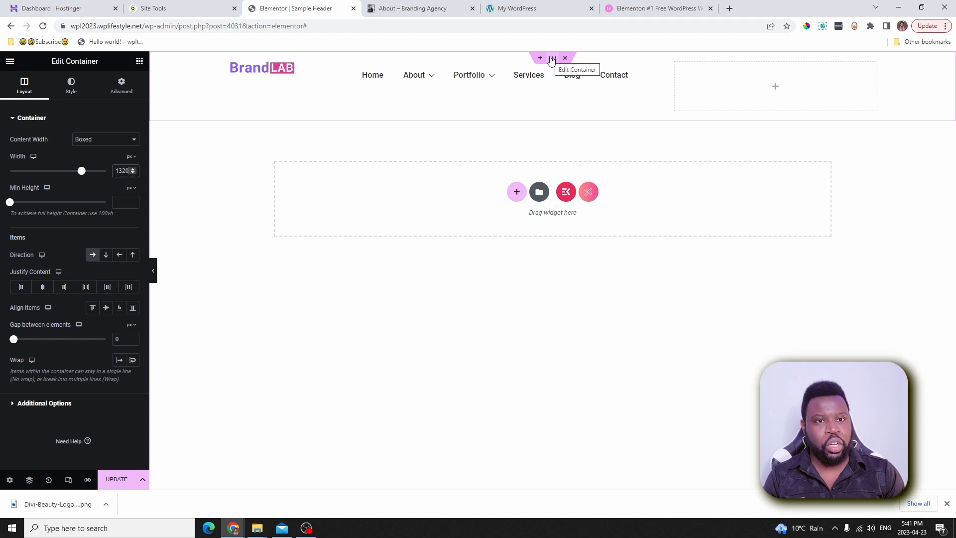
- Give the outer header container a Classic background in the dark #1F1F1F global color
click(69, 95)
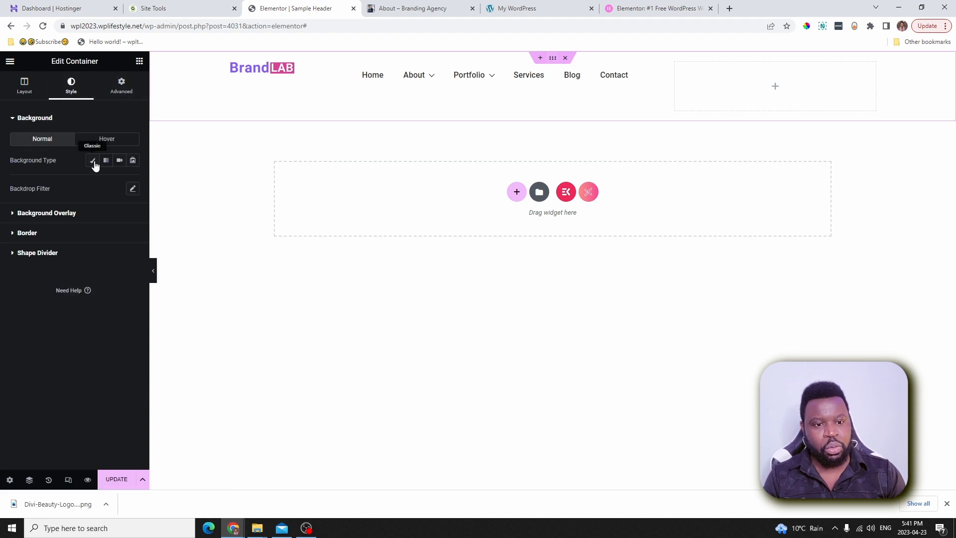
click(92, 160)
click(119, 182)
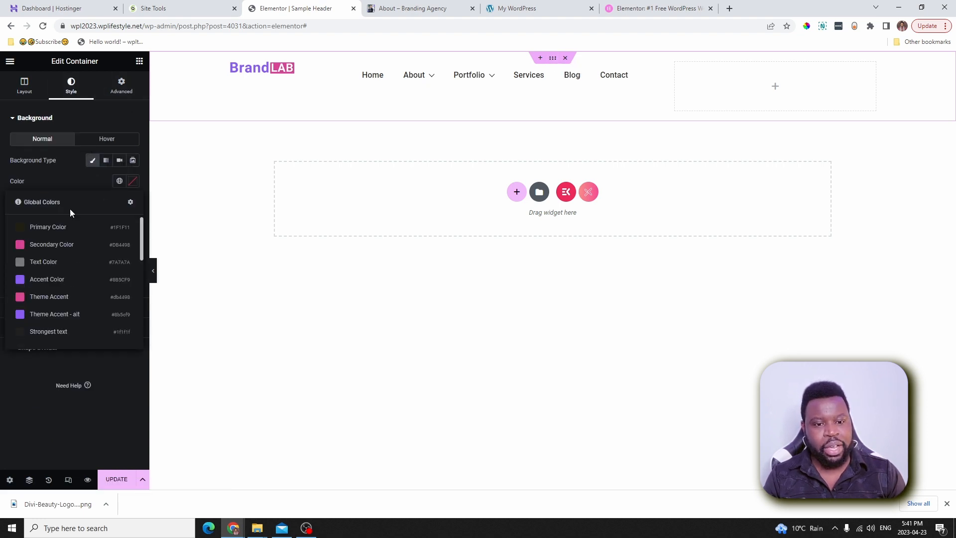
scroll(115, 268, down, 3)
scroll(70, 269, up, 1)
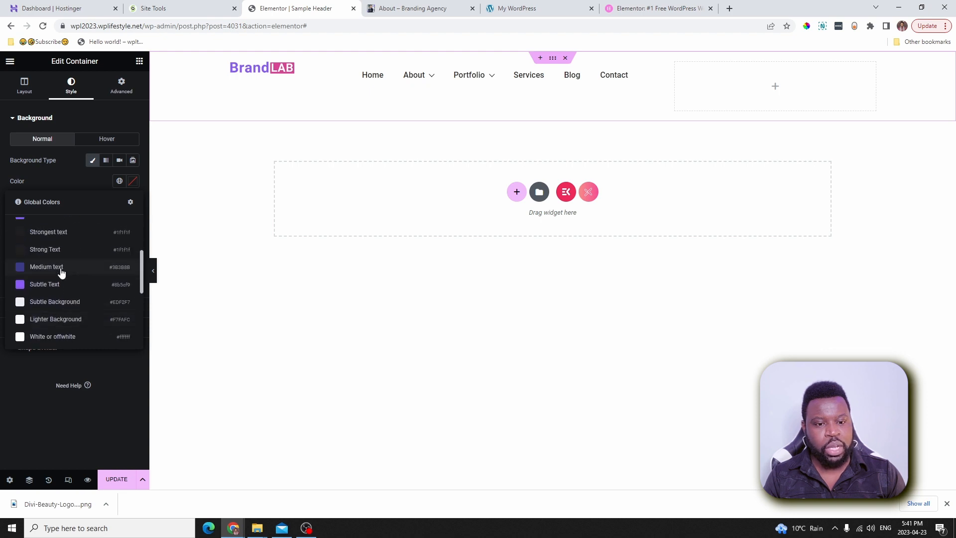
click(53, 285)
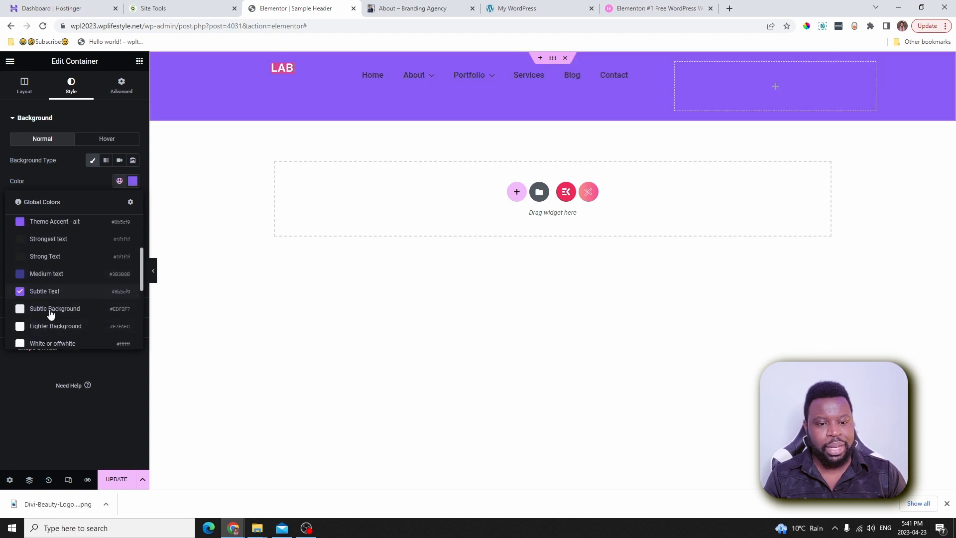
scroll(51, 315, down, 1)
click(52, 250)
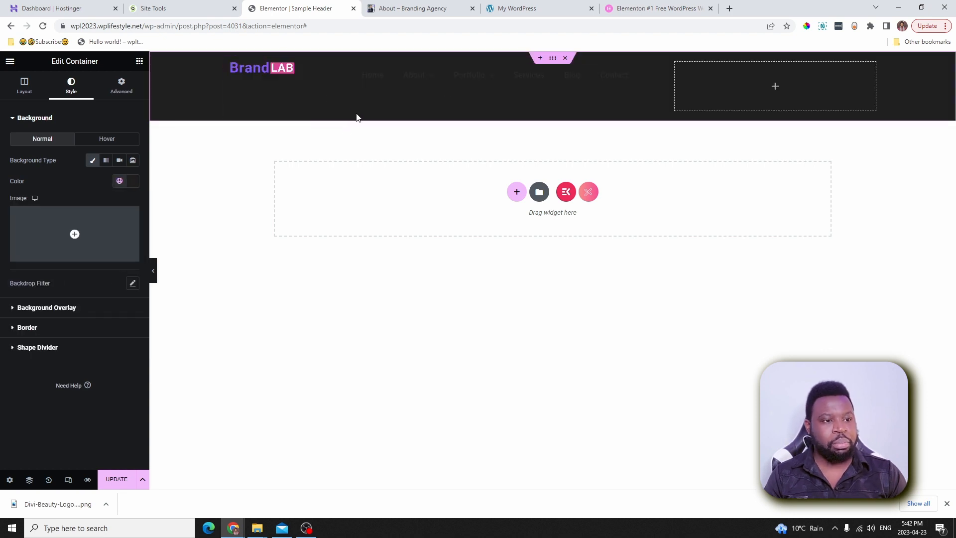
- Set the normal text color of the Horizontal Menu's items to white
click(632, 67)
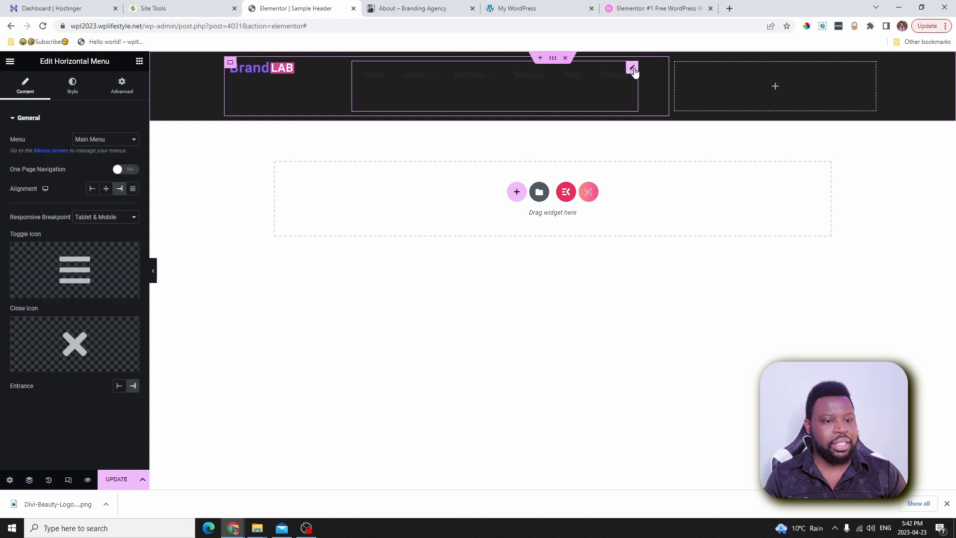
click(73, 84)
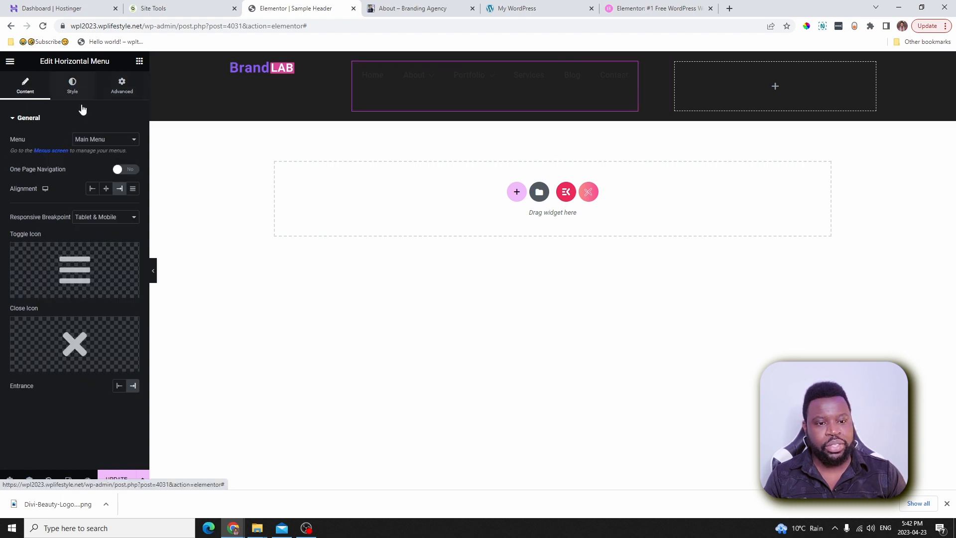
click(119, 202)
scroll(69, 292, down, 5)
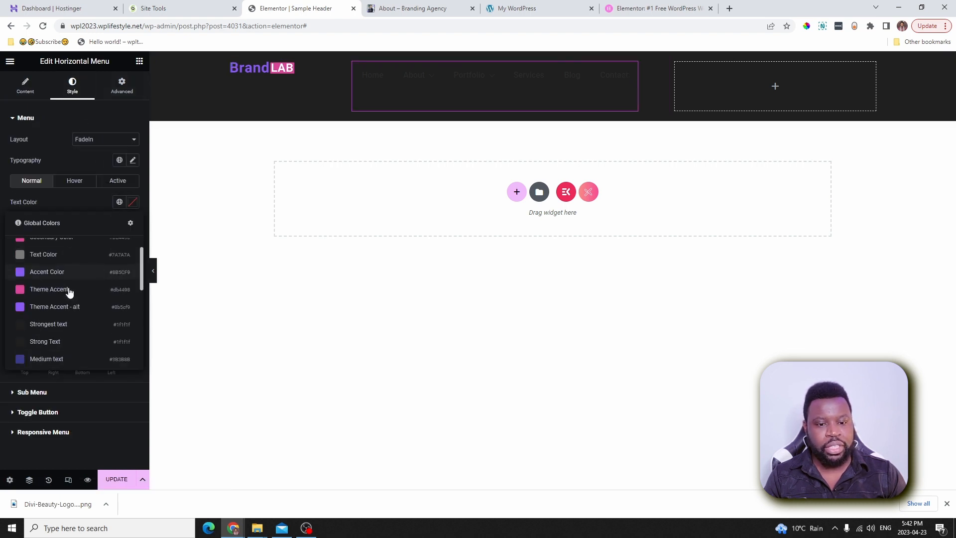
click(458, 120)
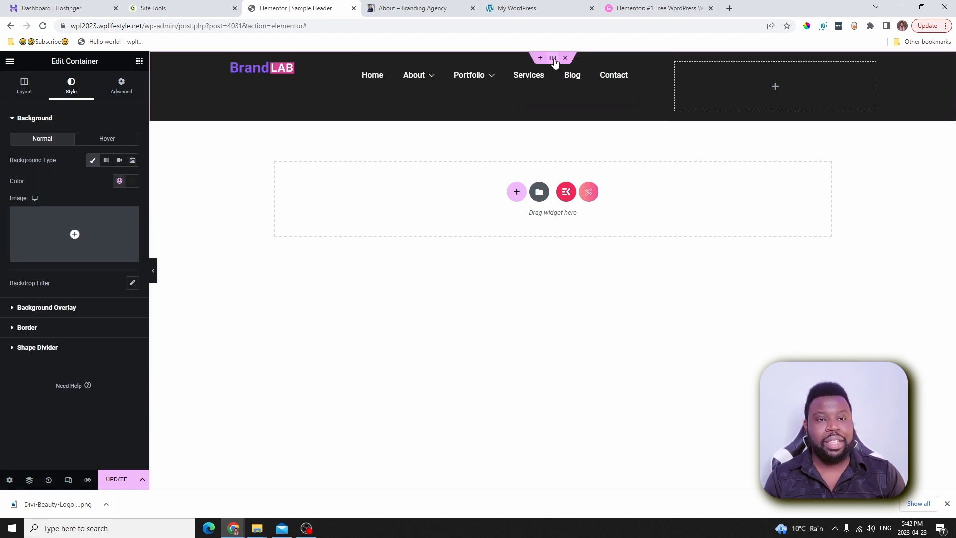
- Set the padding to 0 on the outer header container, the inner logo and menu container, and the empty column
click(122, 87)
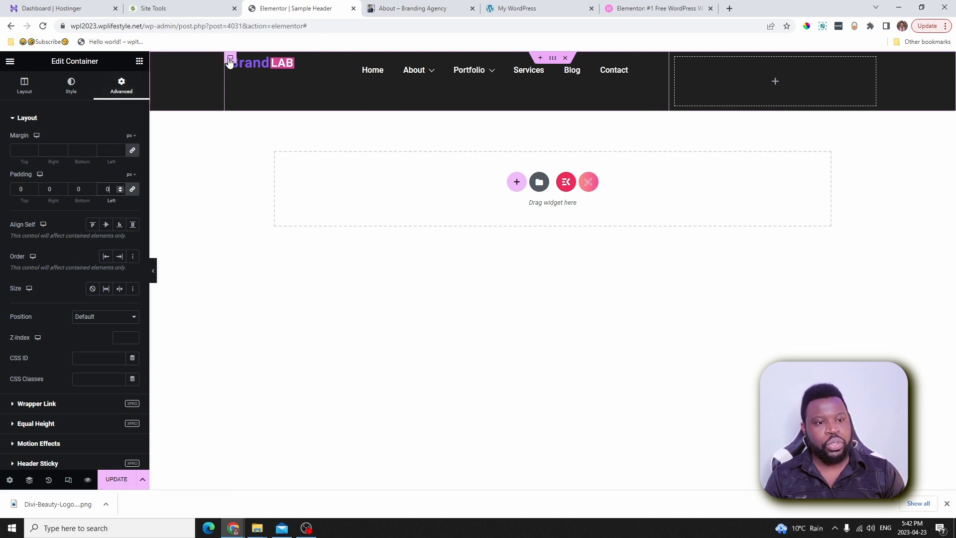
click(230, 59)
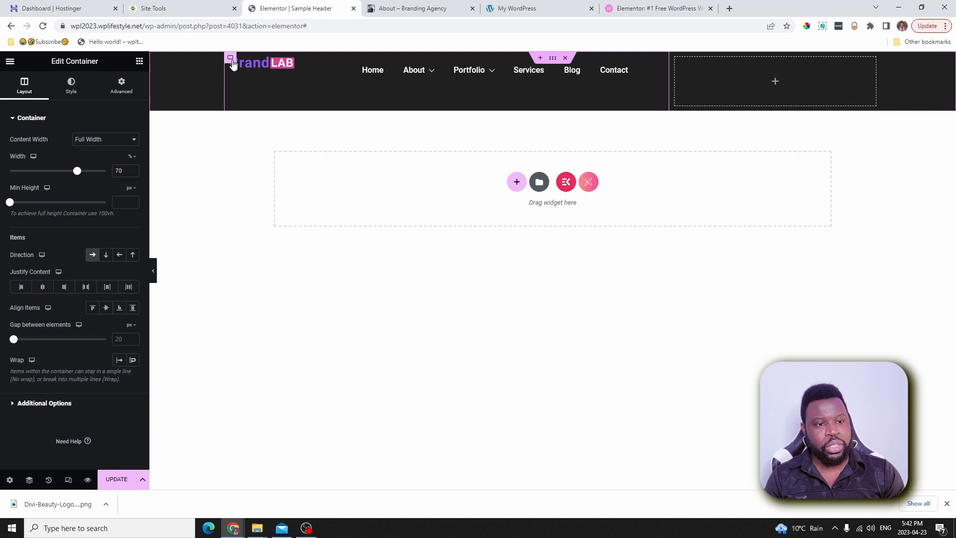
click(123, 89)
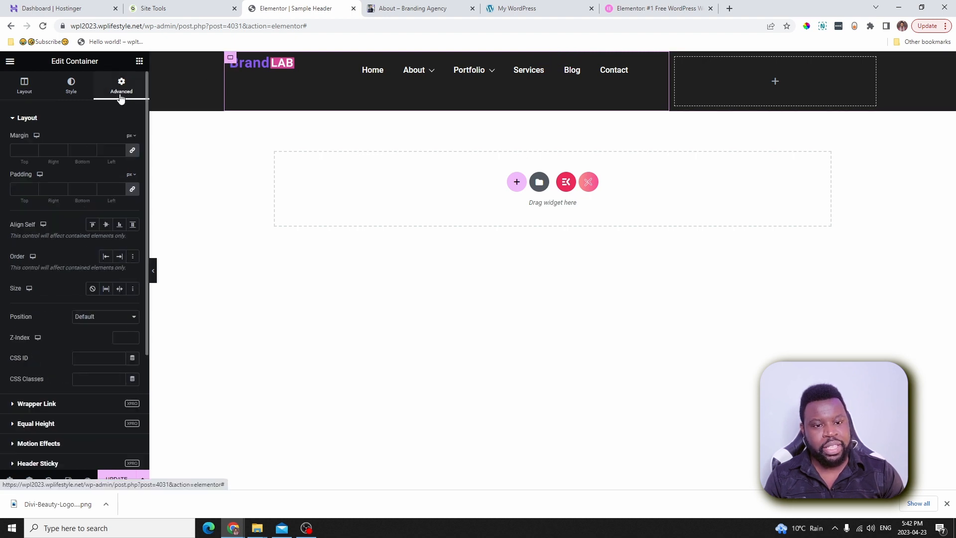
click(107, 188)
text(0)
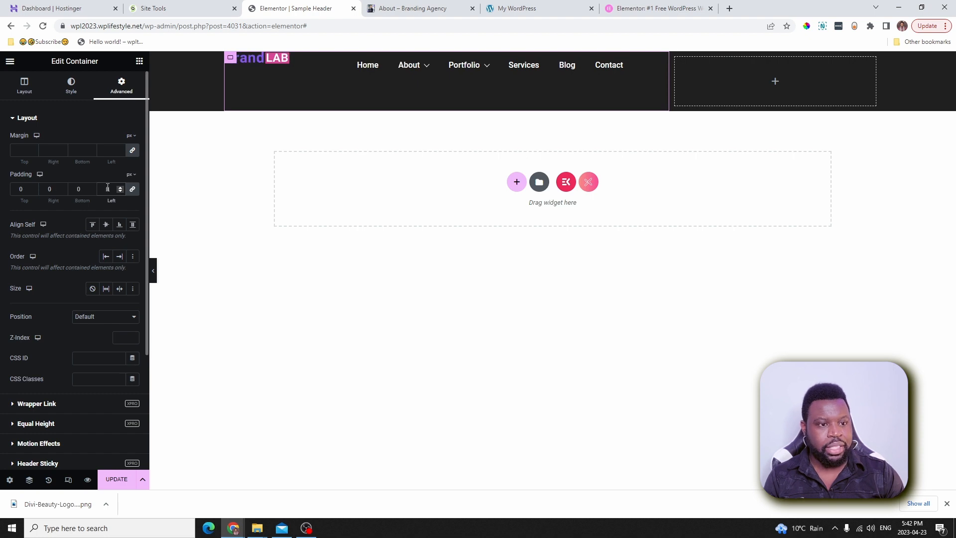
click(677, 58)
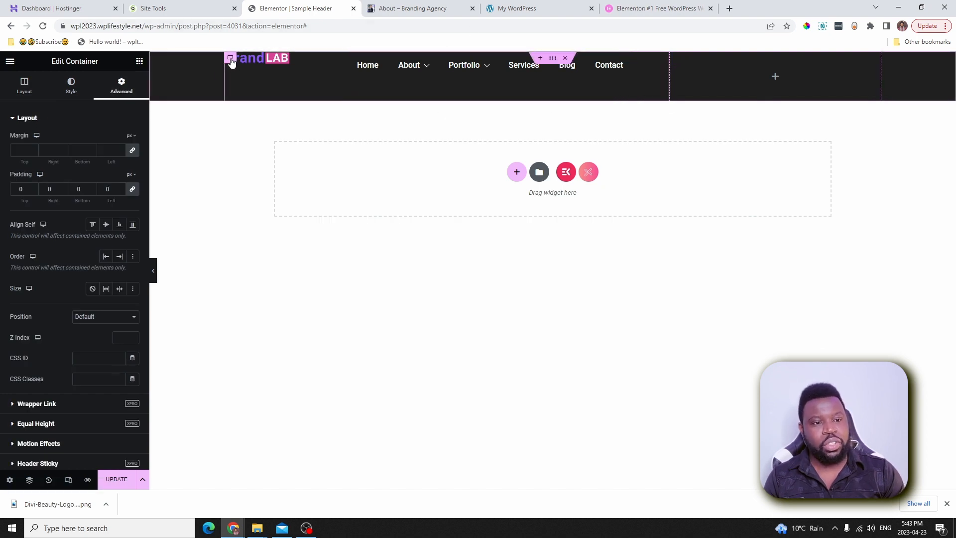
- Align the items of the logo and menu container to the center and set the gap between elements to 10 px
scroll(84, 314, down, 3)
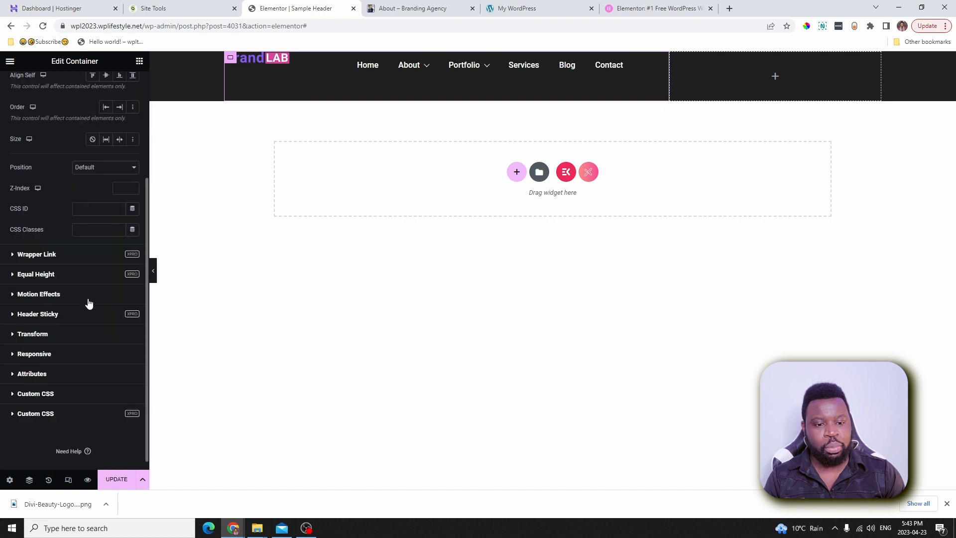
scroll(17, 139, up, 3)
click(25, 94)
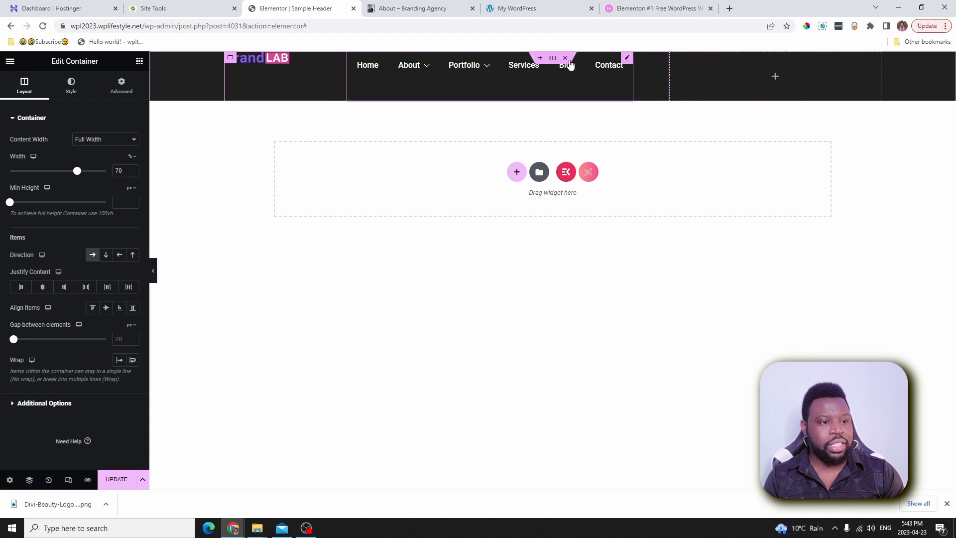
click(106, 307)
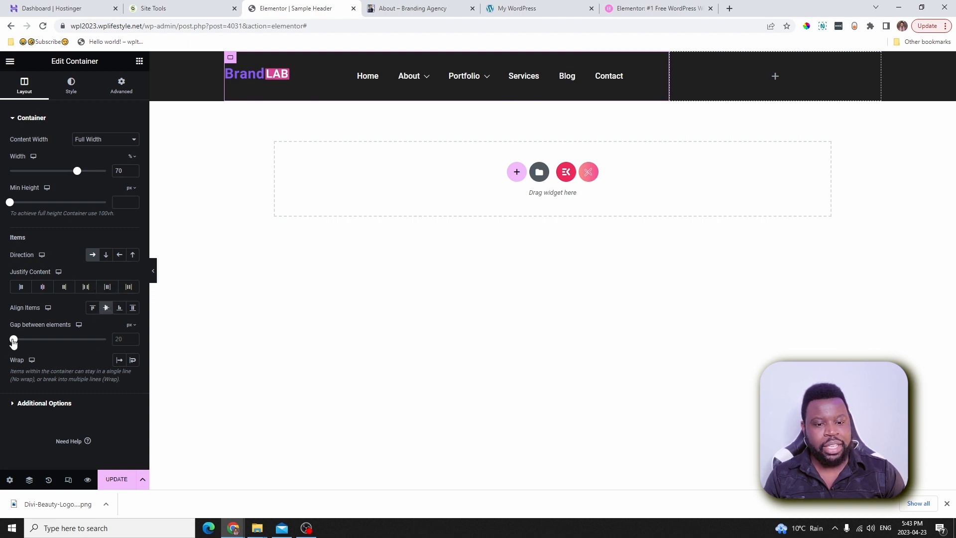
mouse_move(13, 341)
mouse_down()
mouse_move(40, 340)
mouse_move(9, 339)
mouse_up()
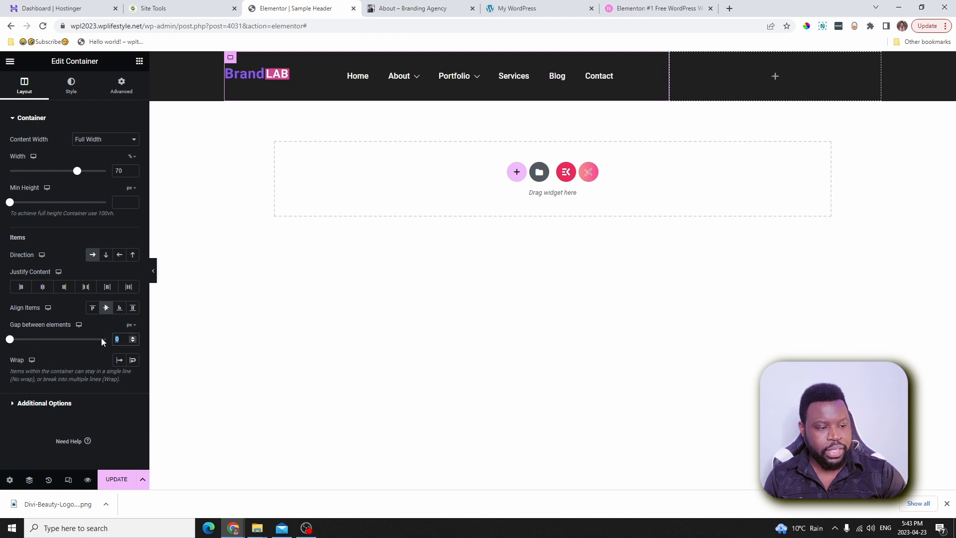
text(10)
- Add the Xpro Button widget to the header's empty column
click(189, 283)
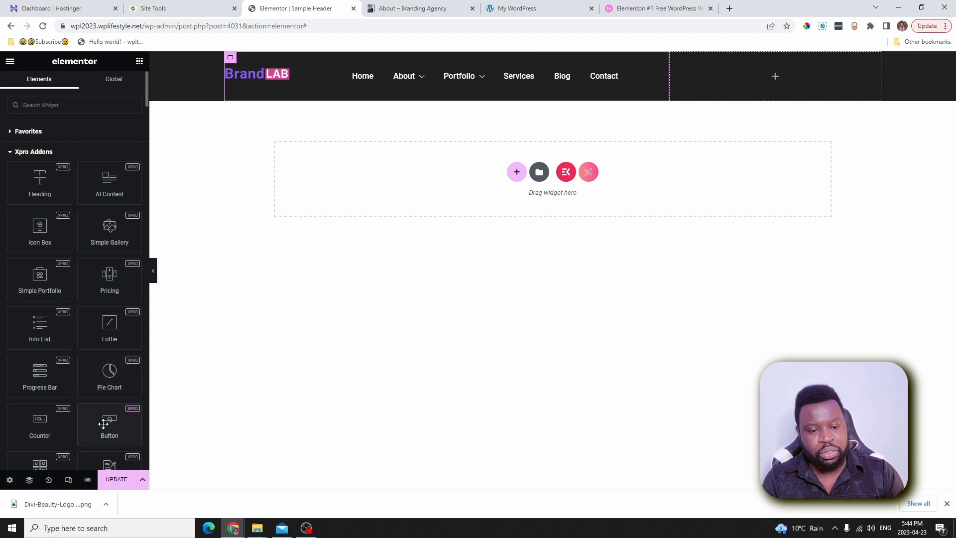
drag(105, 424, 757, 87)
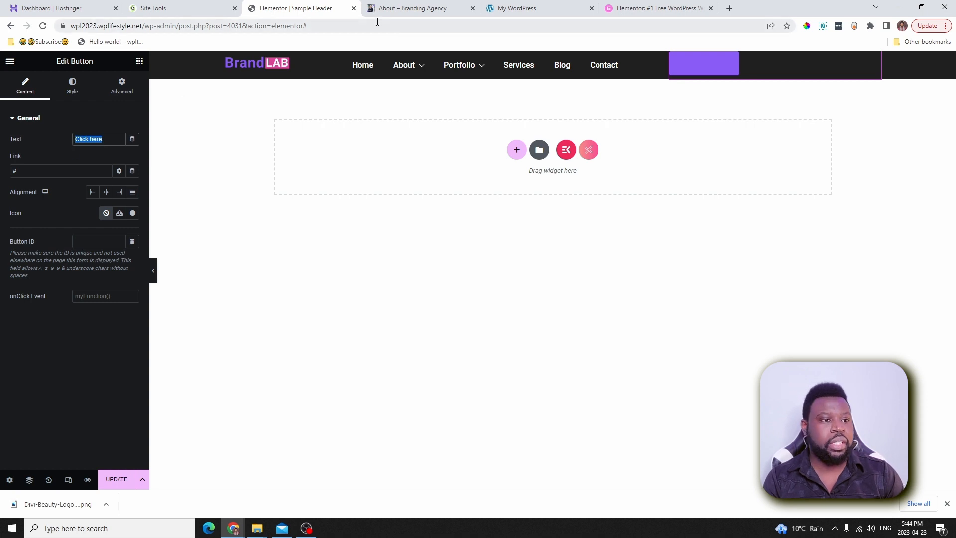
- Examine the header buttons on the Elementor homepage and the site's Services page, and try the phone number button's link
click(668, 8)
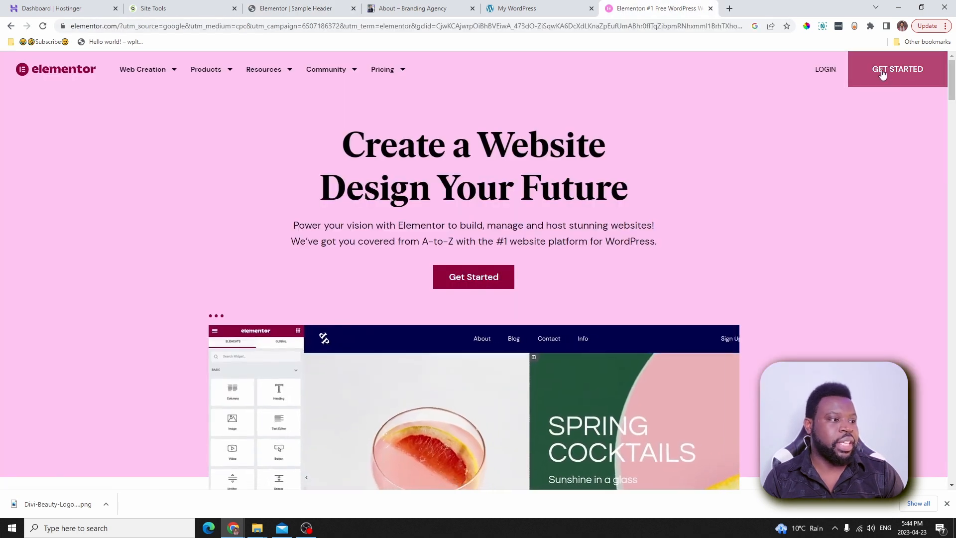
click(505, 11)
click(421, 7)
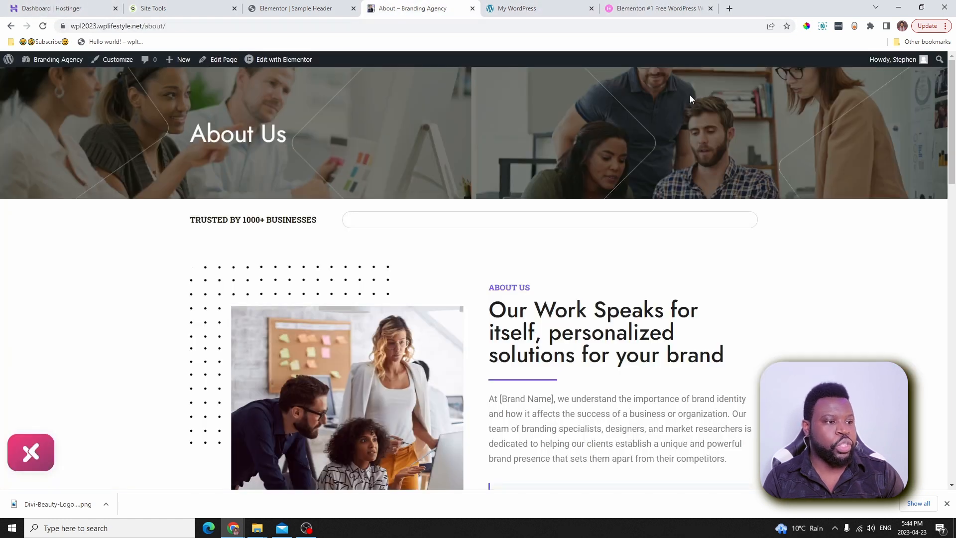
click(11, 26)
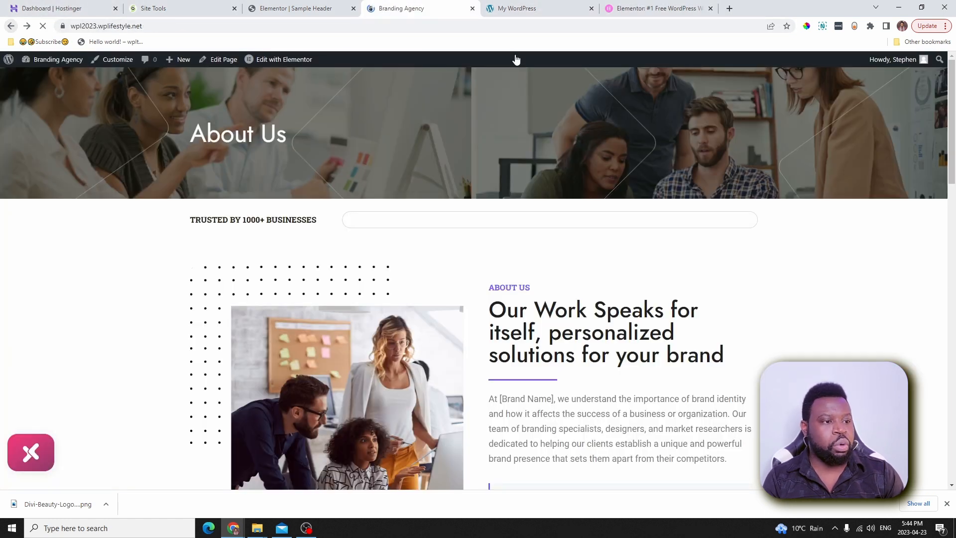
click(524, 108)
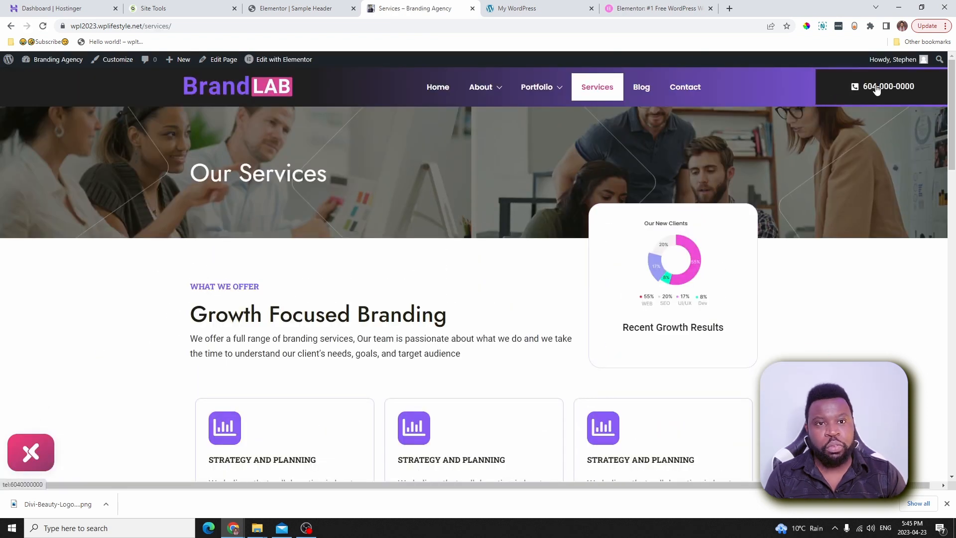
click(877, 89)
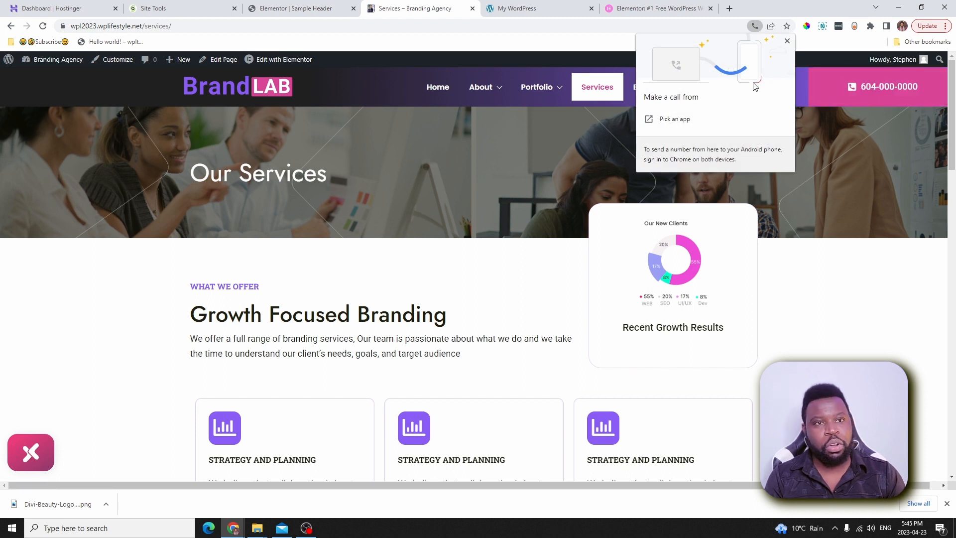
- Return to the header template, set the button text to "Get Started" and link it to the site's Contact page
click(786, 41)
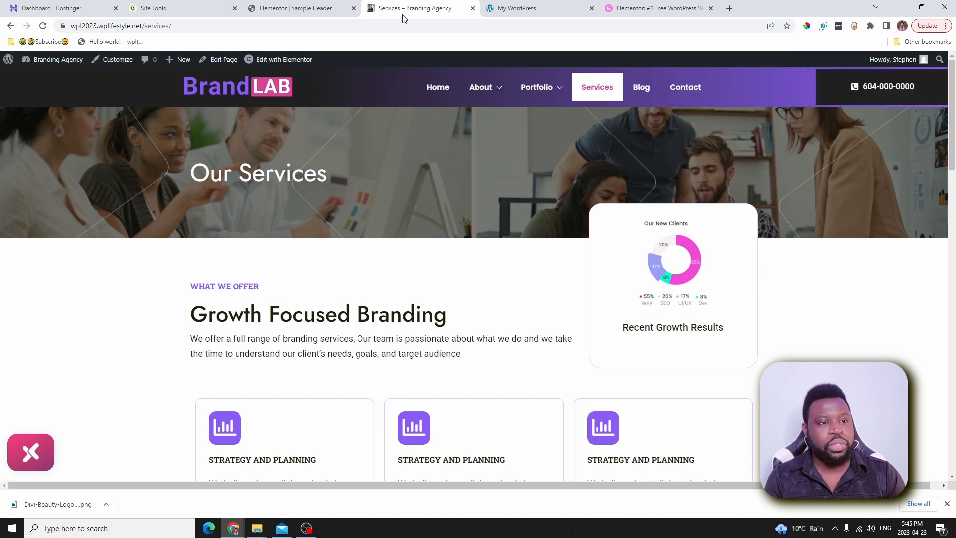
click(299, 9)
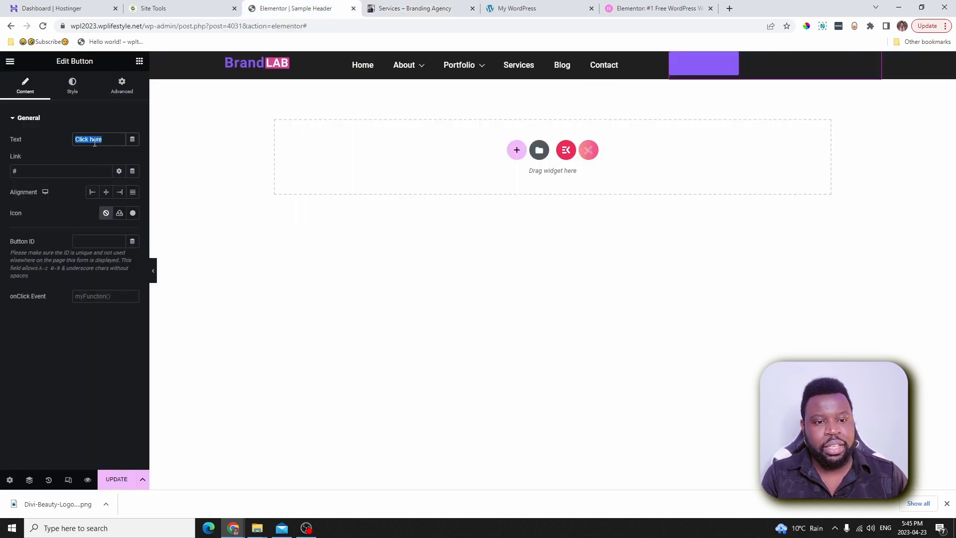
text(Get Started)
key(Tab)
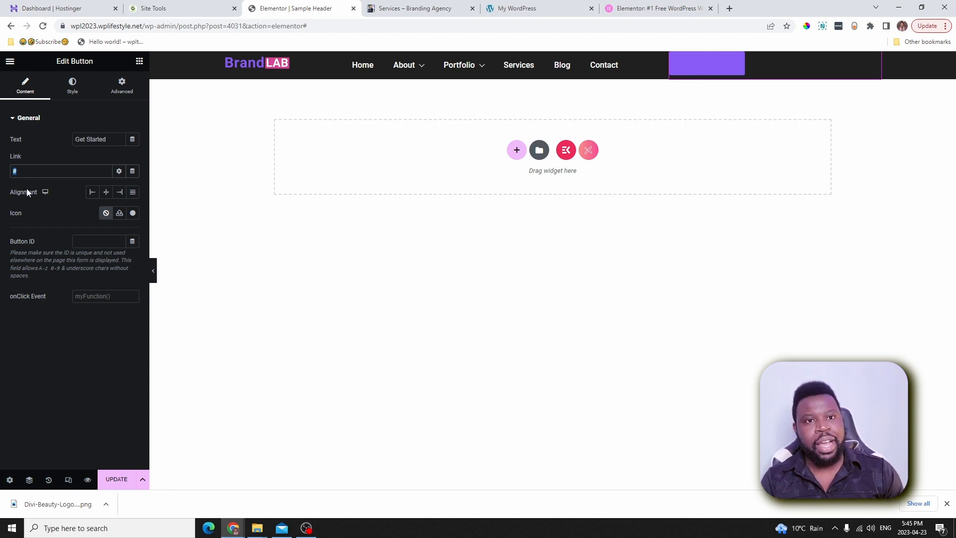
key(BackSpace)
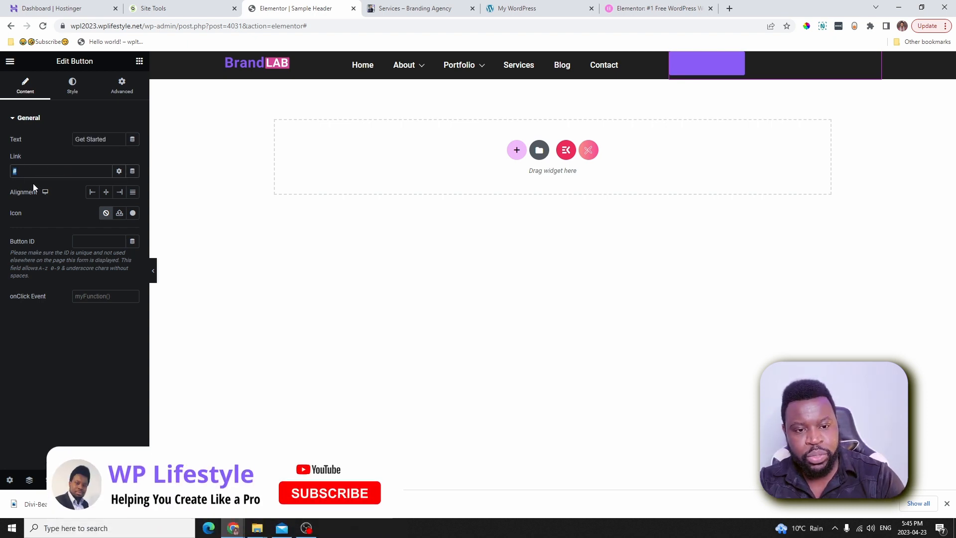
text(cin)
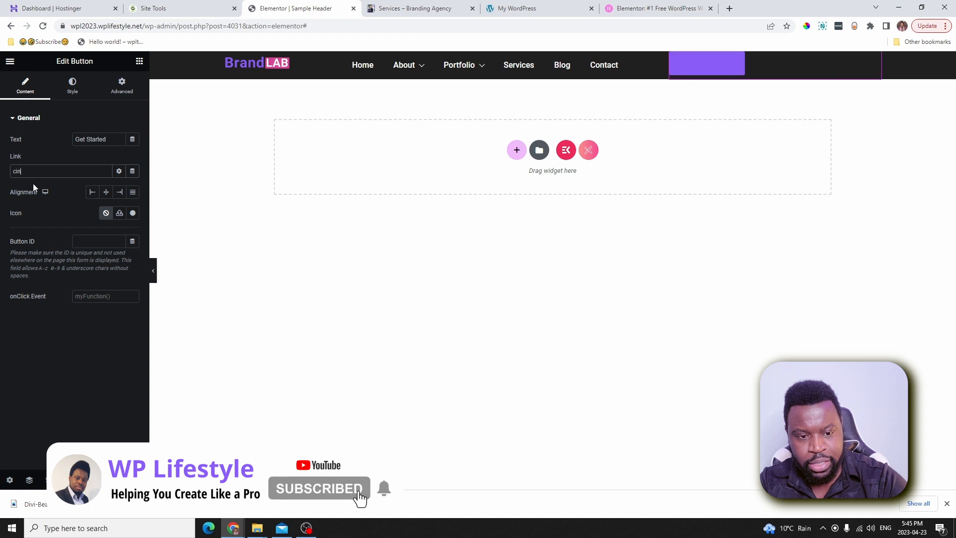
text(tact)
click(31, 188)
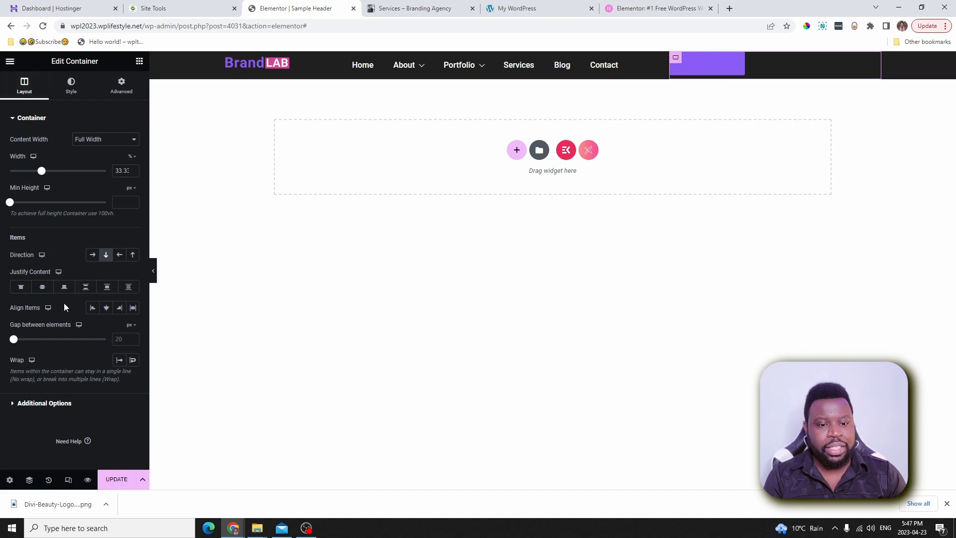
- Align the items of the button's column to the end and set the button's text color to the global white
click(119, 309)
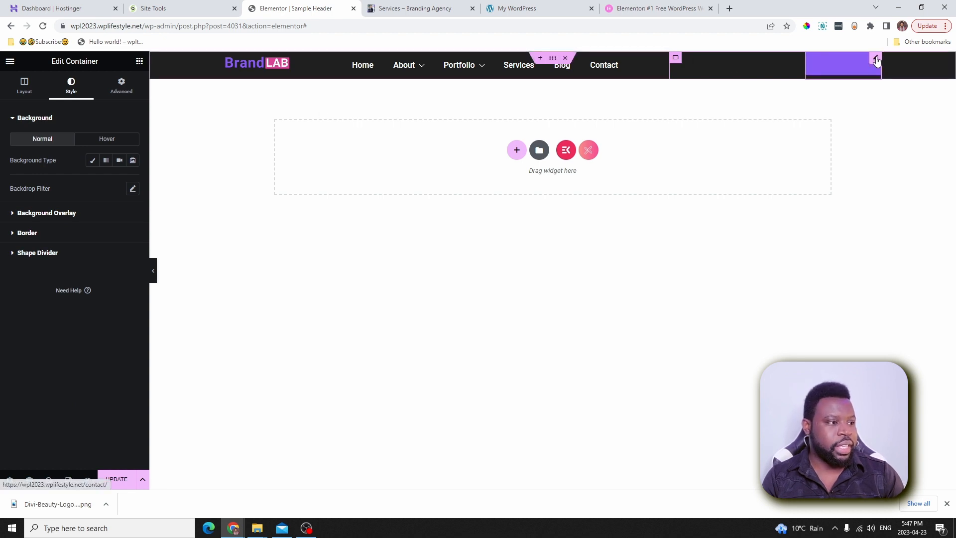
click(876, 60)
click(79, 92)
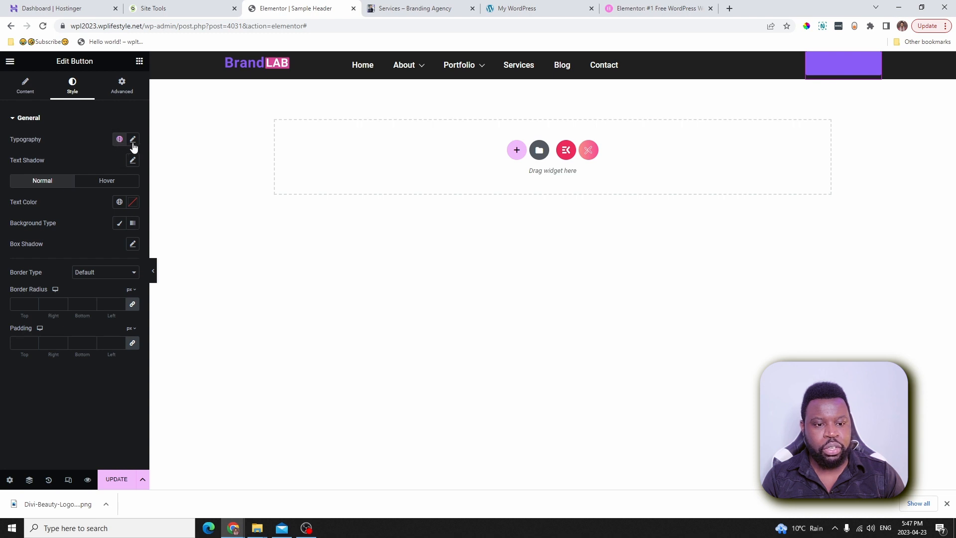
click(120, 202)
scroll(75, 299, down, 3)
click(58, 269)
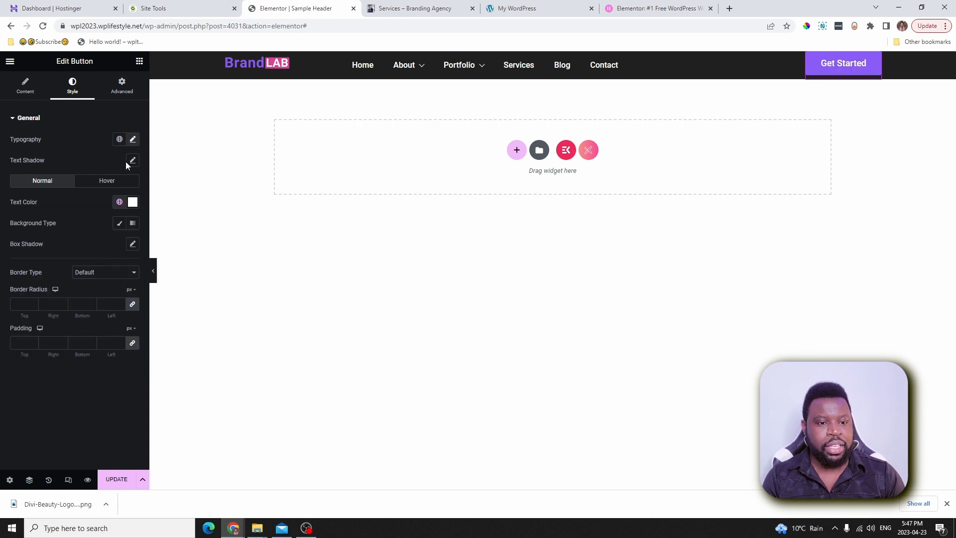
- Set the header button's typography transform to Uppercase
click(132, 141)
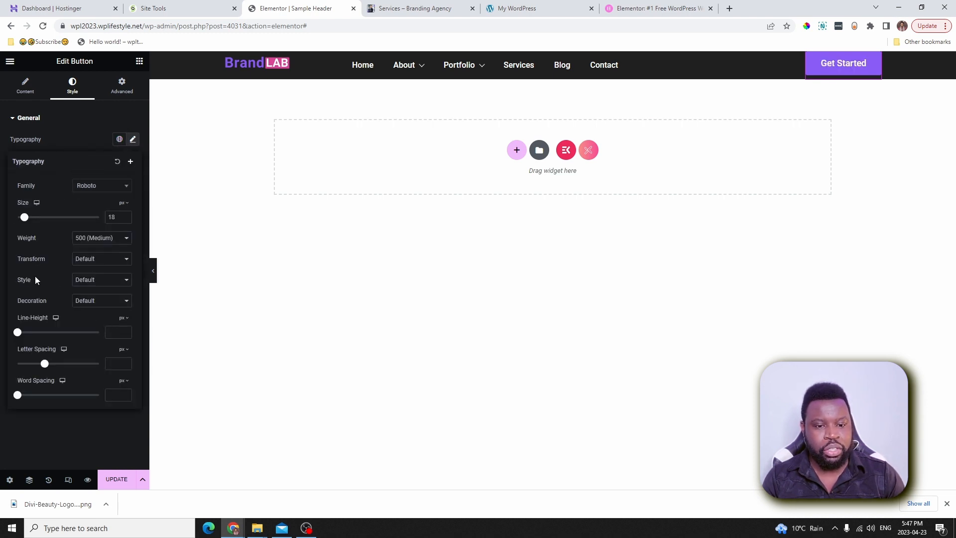
click(90, 265)
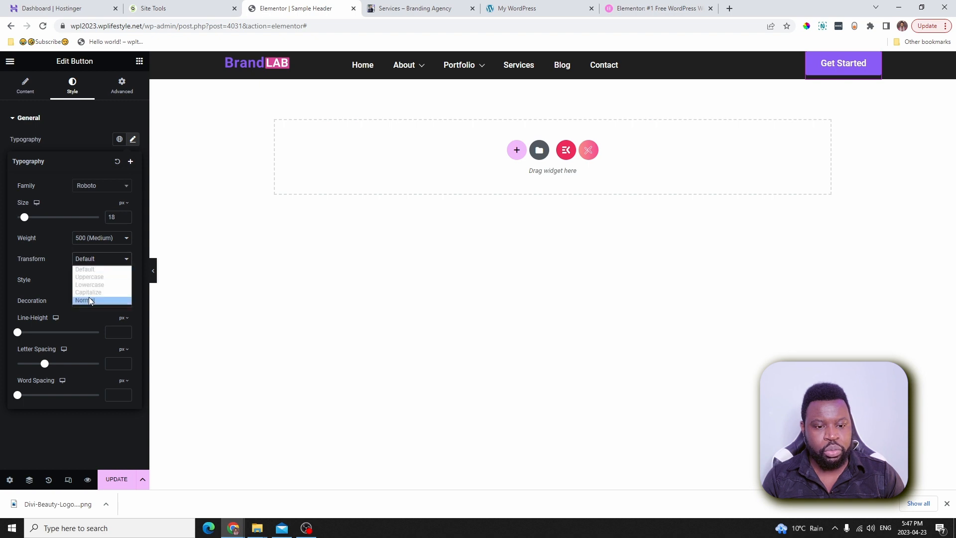
click(98, 279)
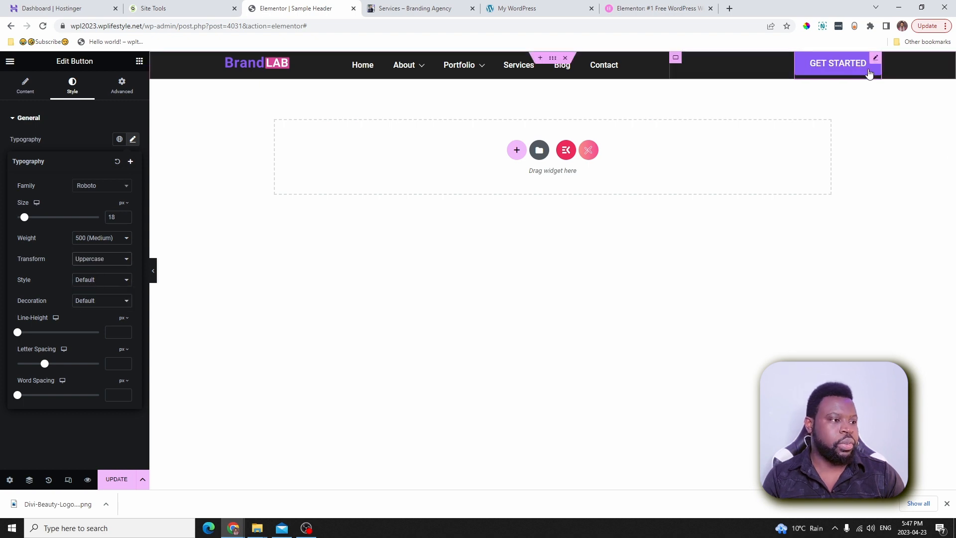
click(834, 92)
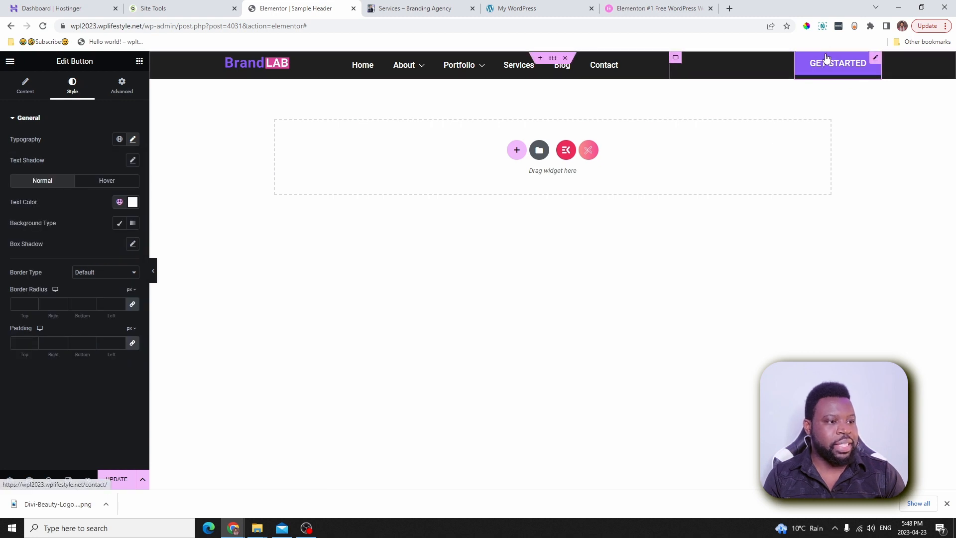
- Unlink the button's padding and set it to 35 px for top and bottom and 45 px for right and left
click(650, 13)
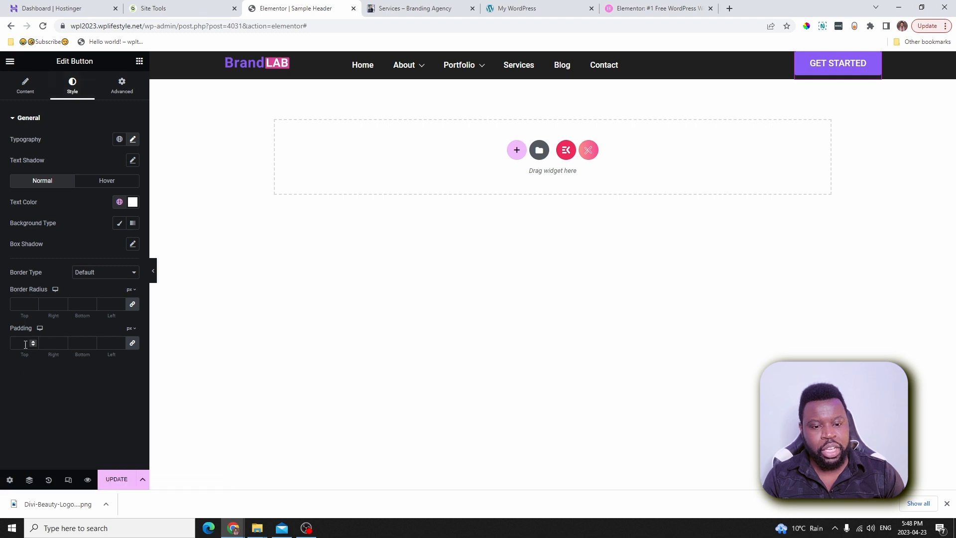
drag(24, 356, 47, 357)
click(132, 343)
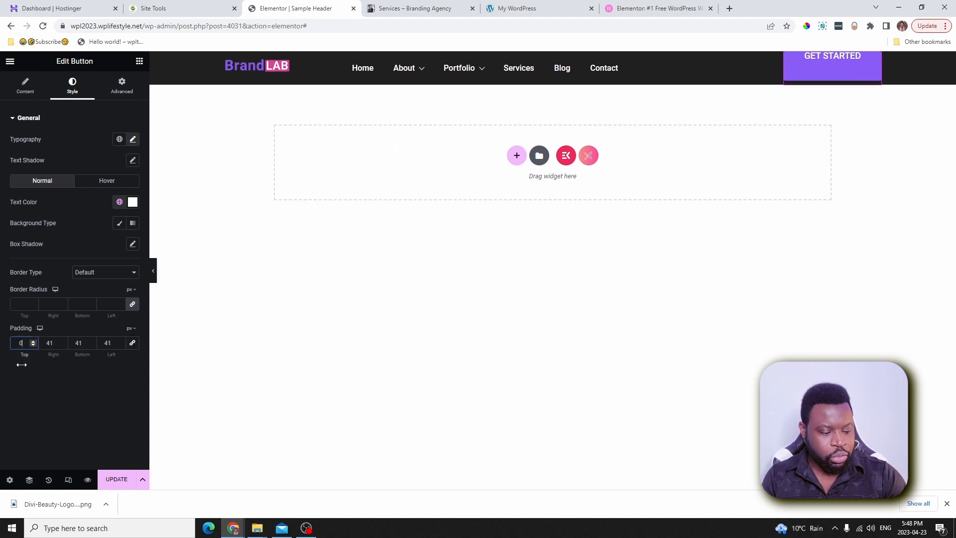
text(035)
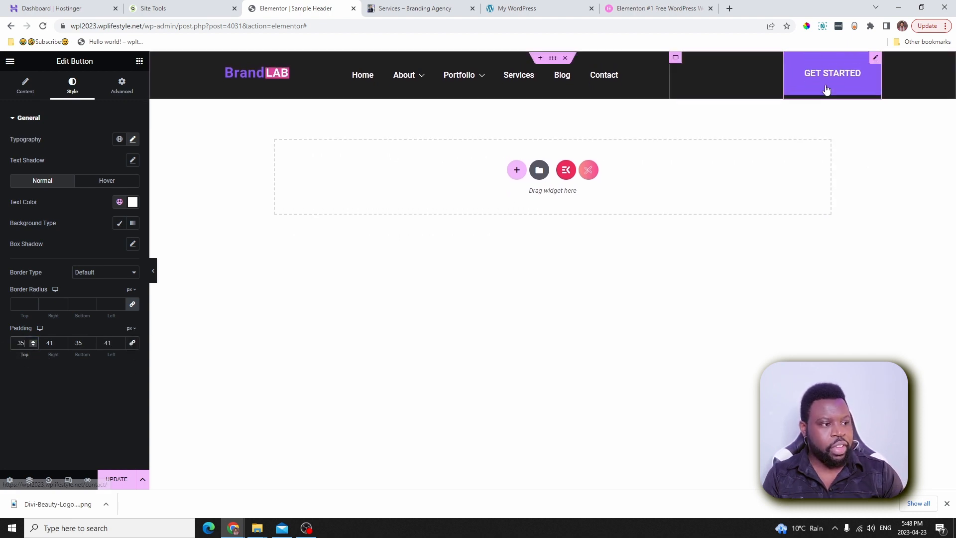
double_click(106, 343)
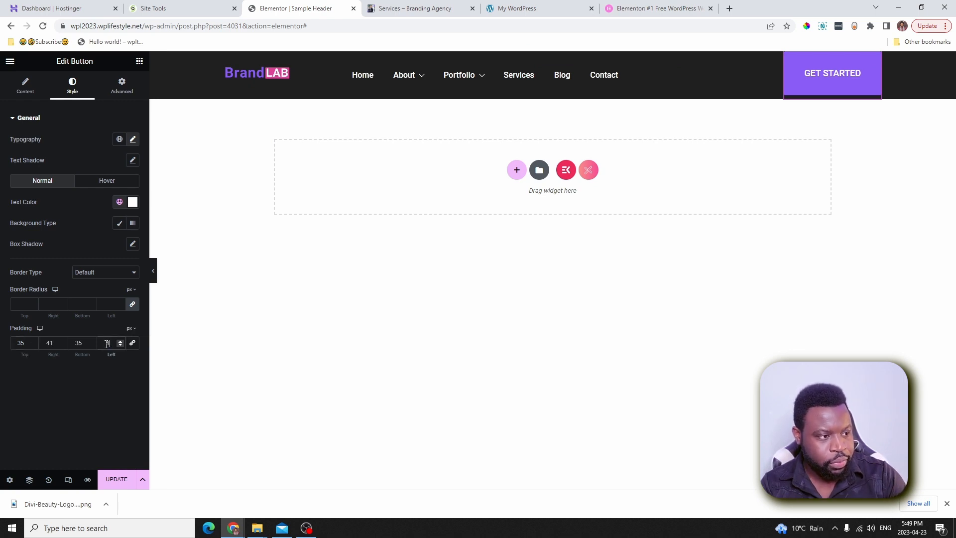
text(45)
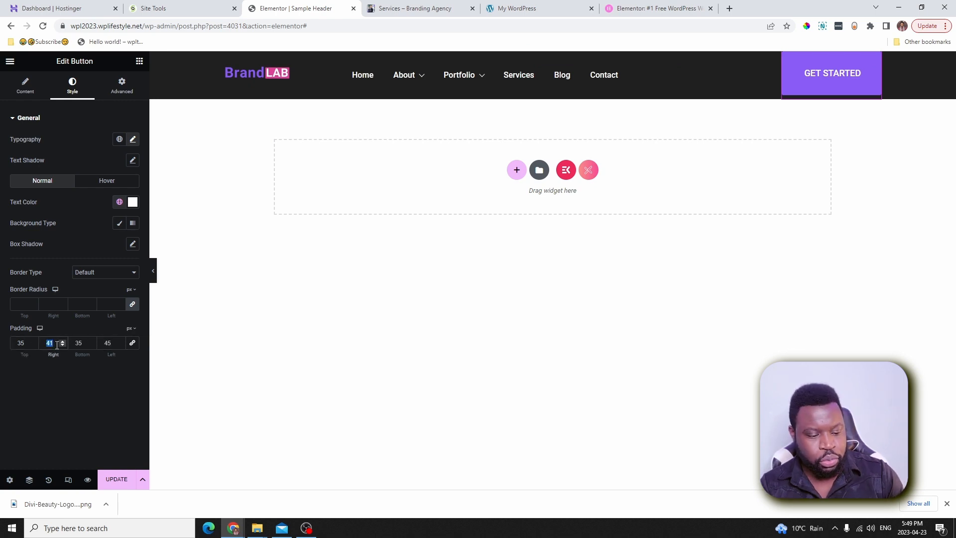
text(45)
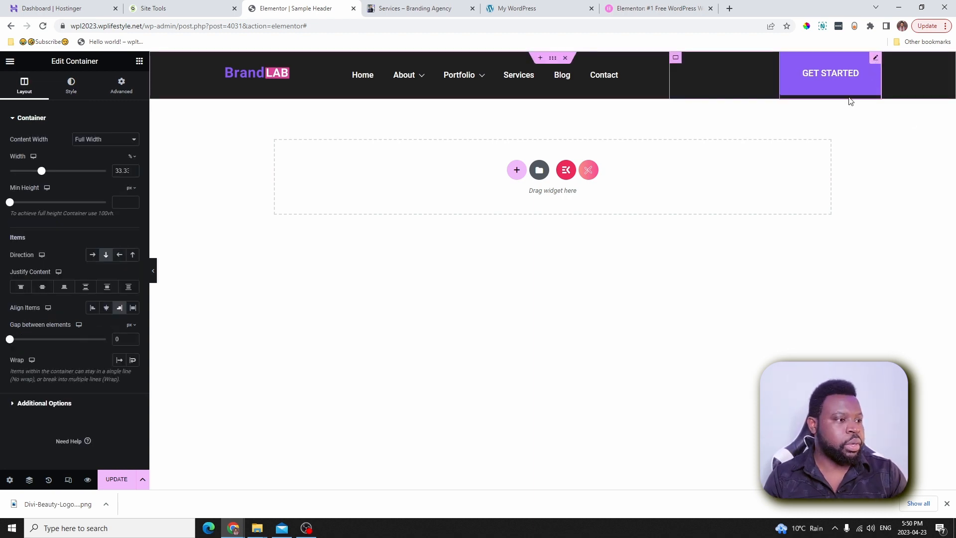
- Unlink the button's margin, set the bottom margin to -8 px, and preview the header without the editing panel
click(875, 59)
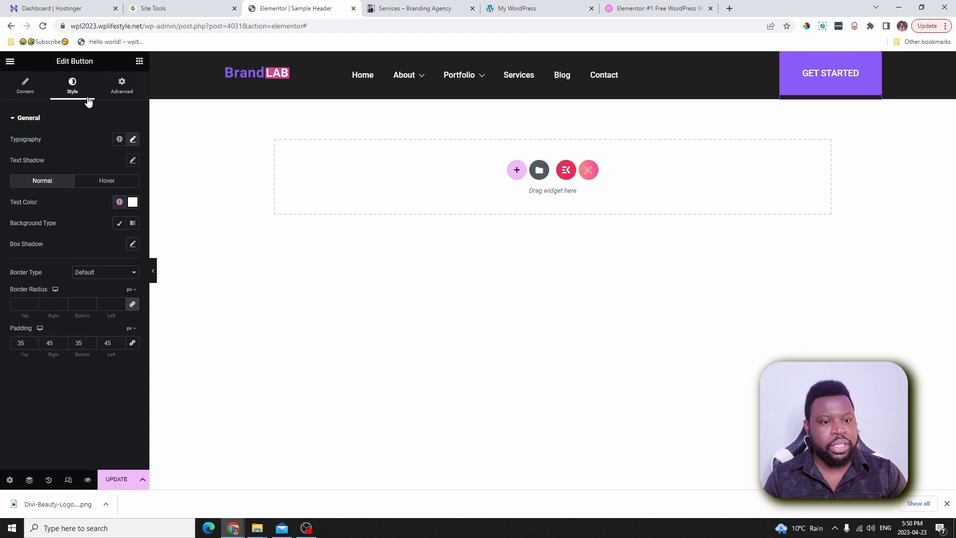
click(122, 87)
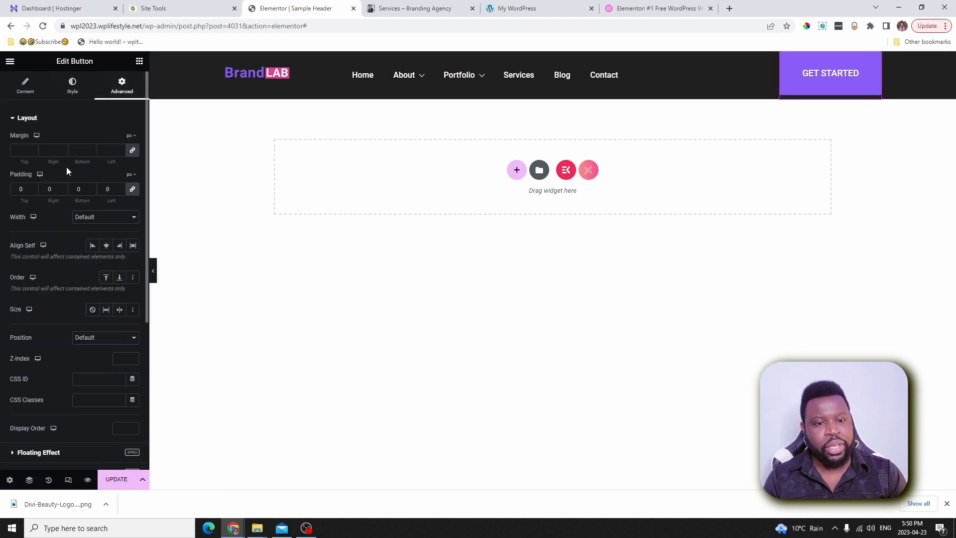
click(132, 150)
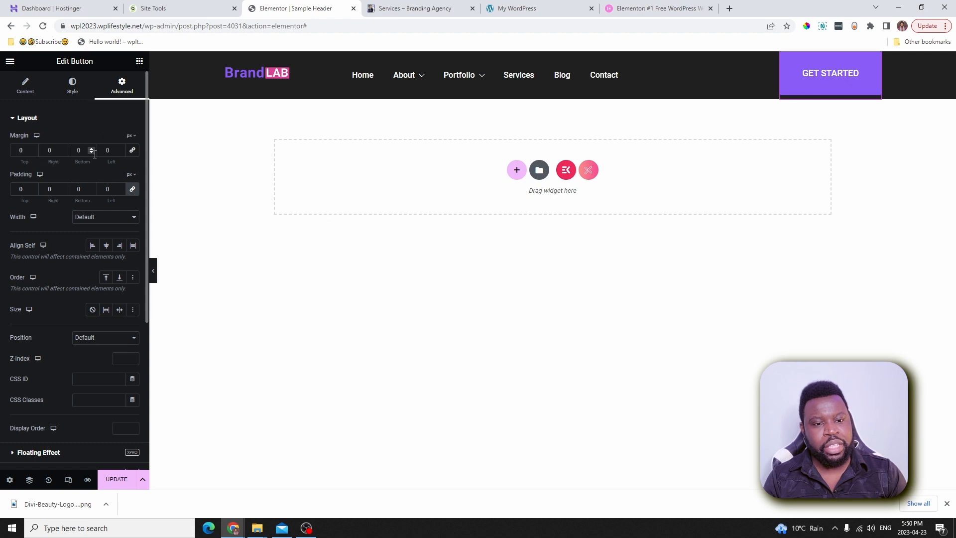
drag(84, 162, 80, 162)
click(155, 270)
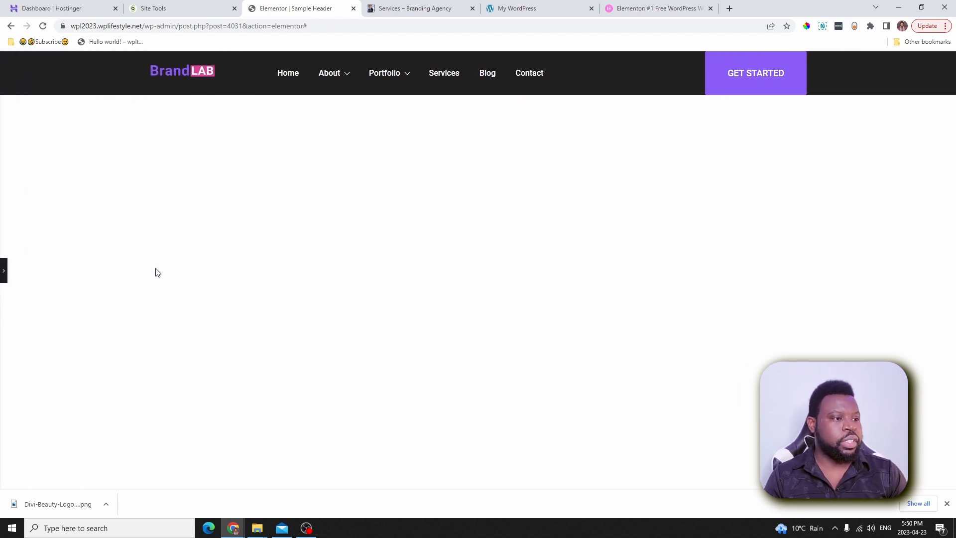
click(4, 271)
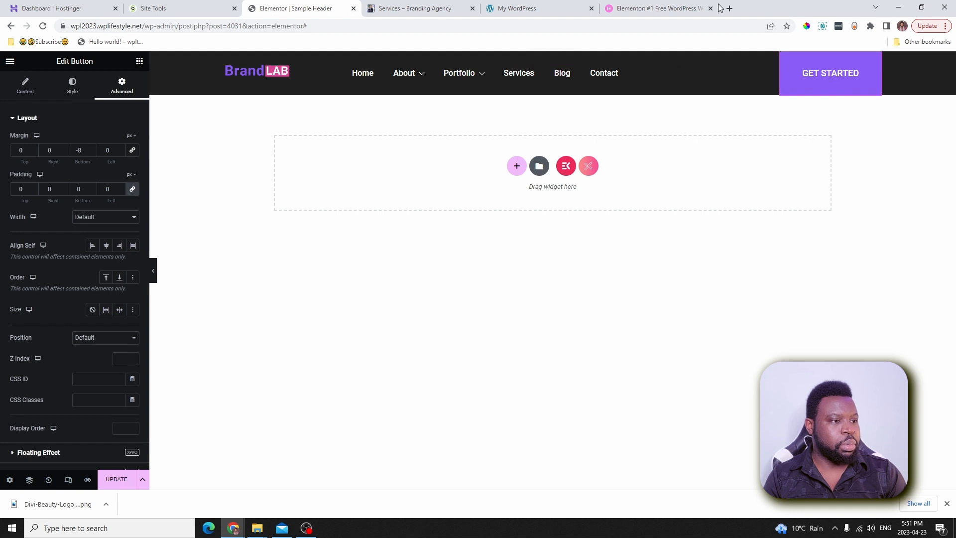
- Compare the new header and its button with the headers on the Elementor homepage and the site's Services page
click(674, 8)
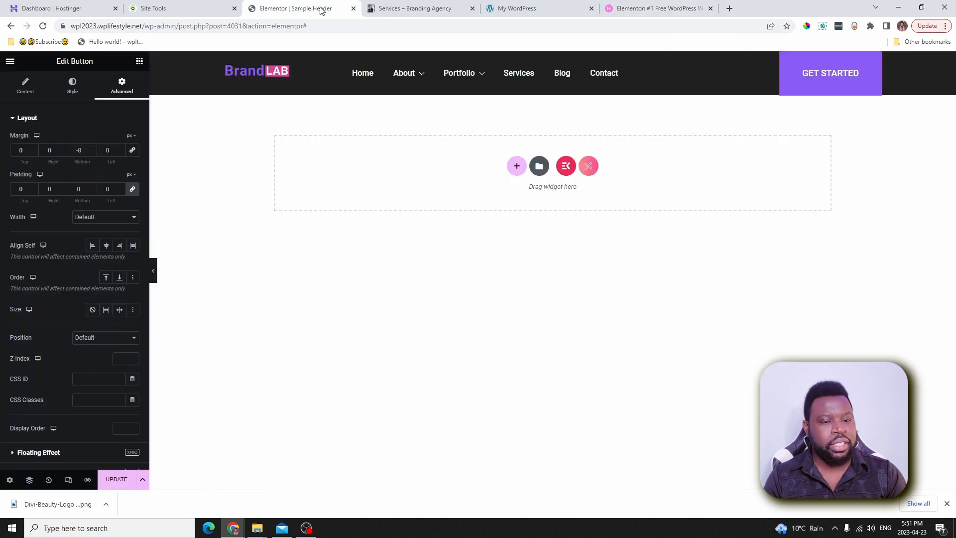
click(298, 8)
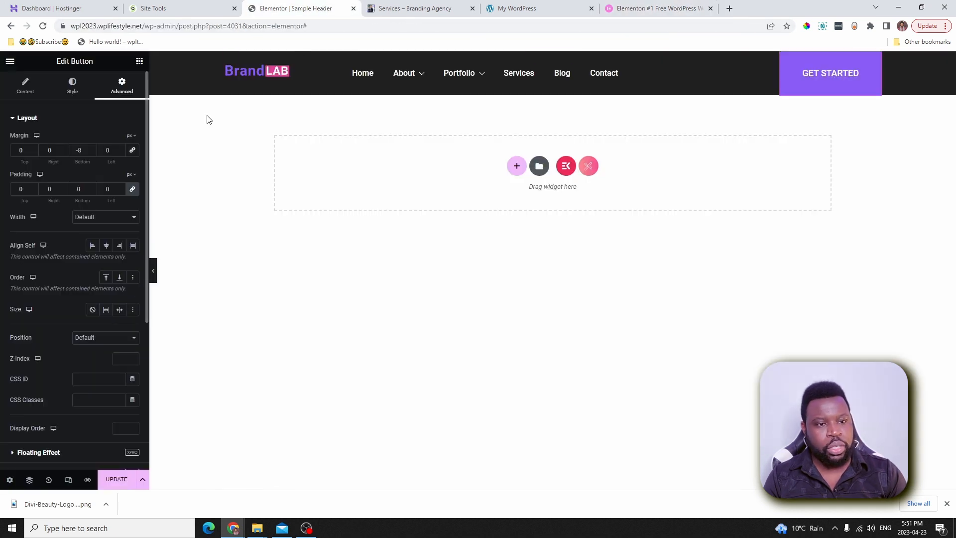
click(72, 86)
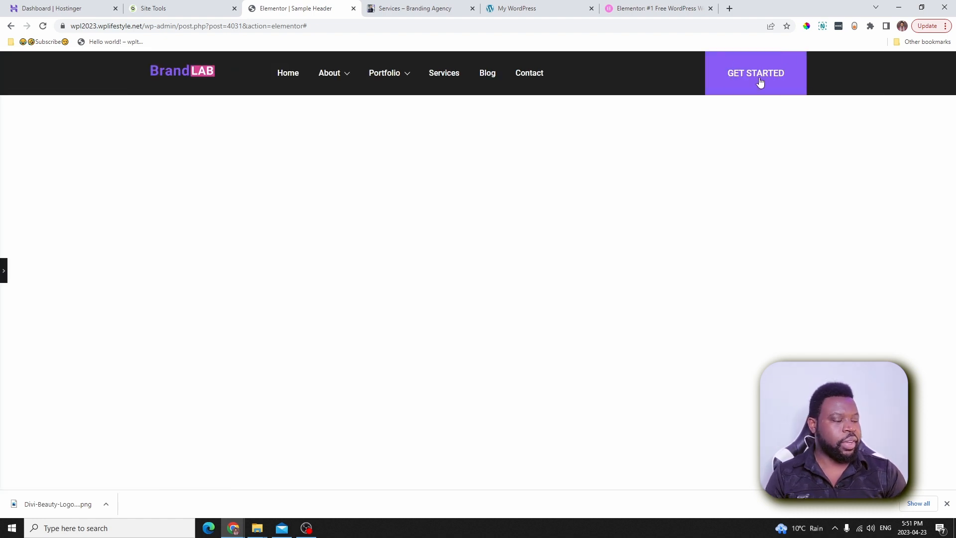
click(662, 8)
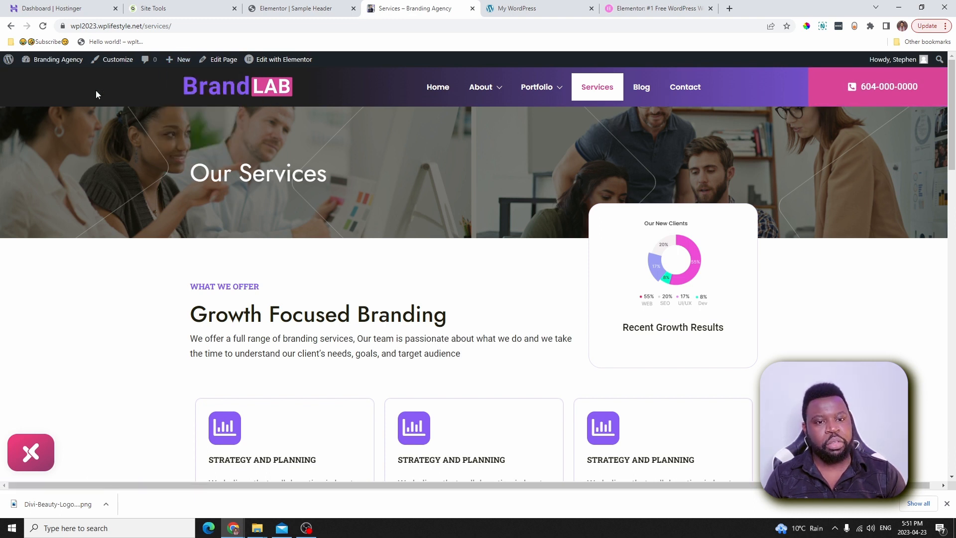
click(658, 8)
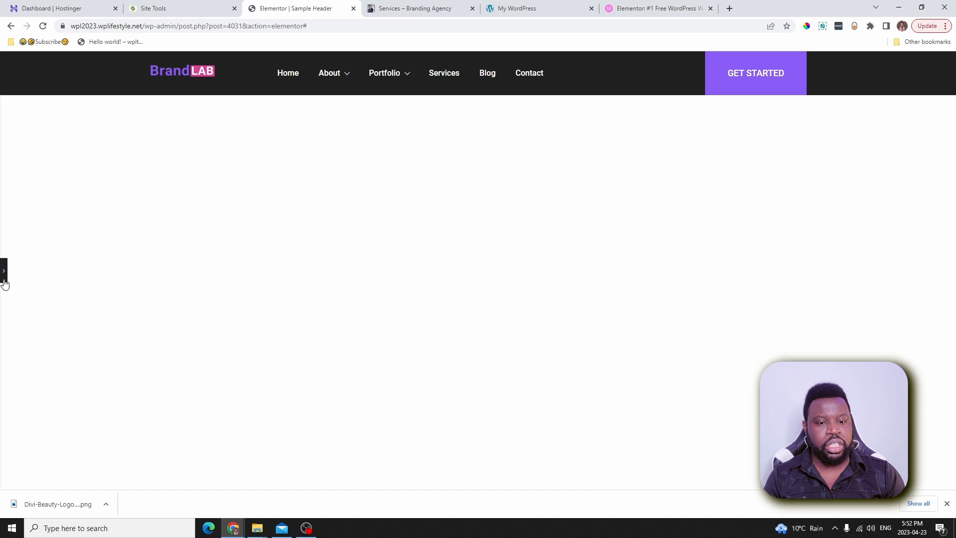
- Set the outer header container to Full Width content at 100% width and compare its preview with the Elementor homepage header
click(4, 282)
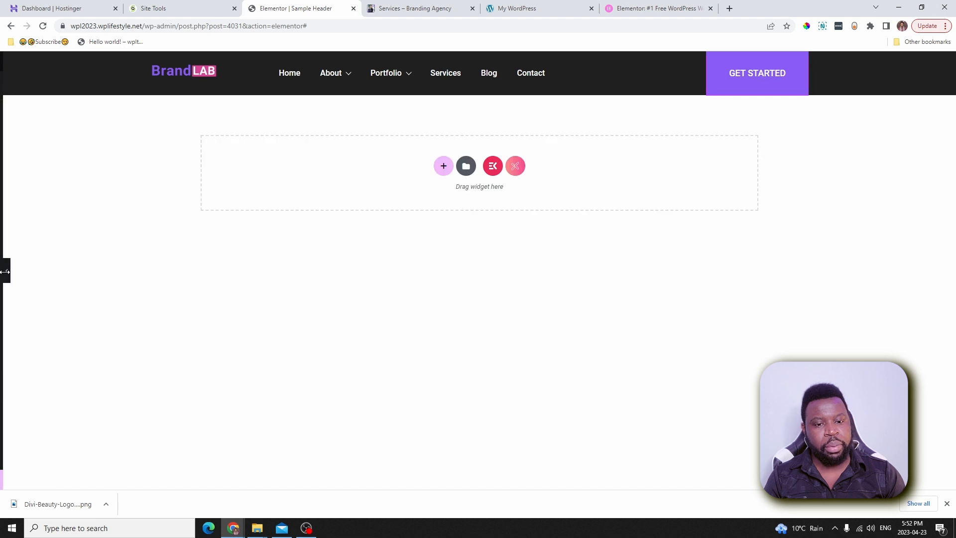
click(551, 59)
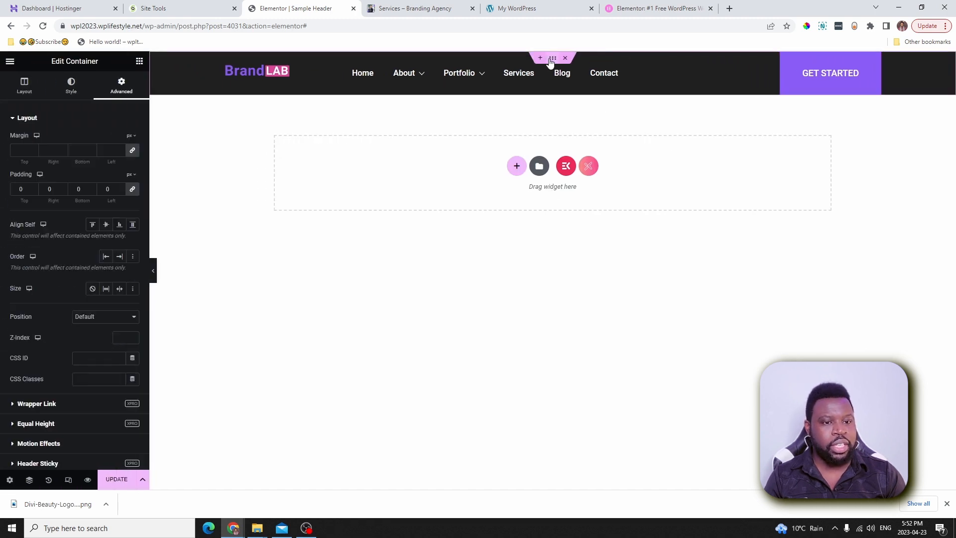
click(23, 84)
click(120, 145)
click(95, 155)
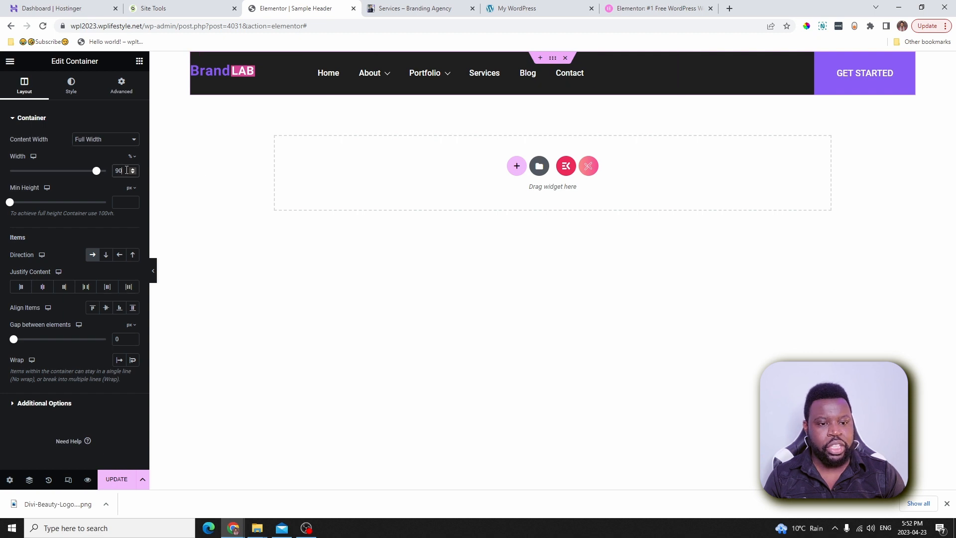
text(100)
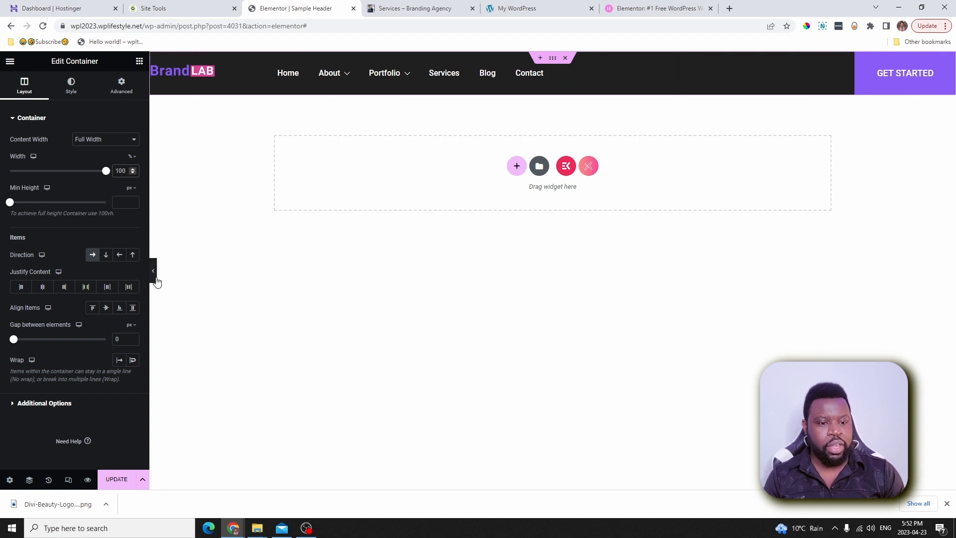
click(154, 278)
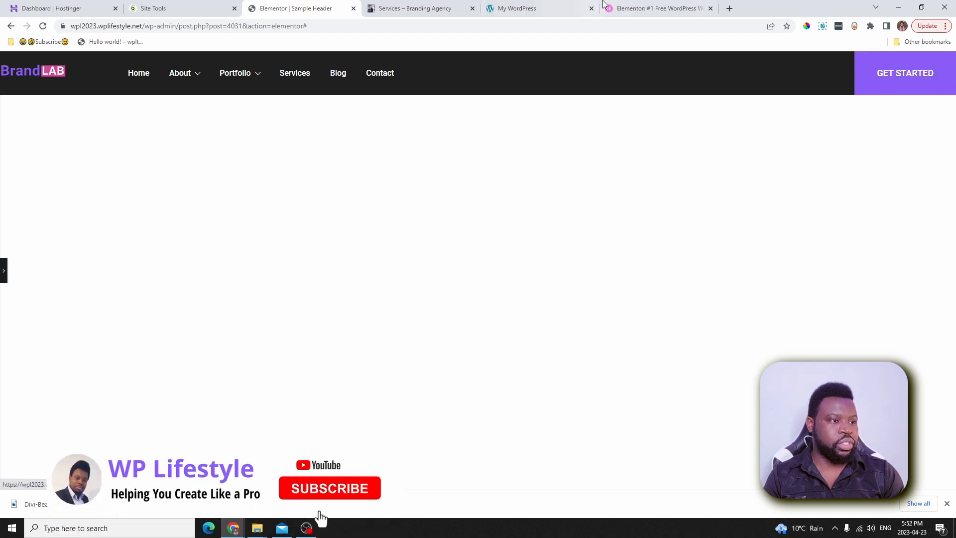
click(686, 10)
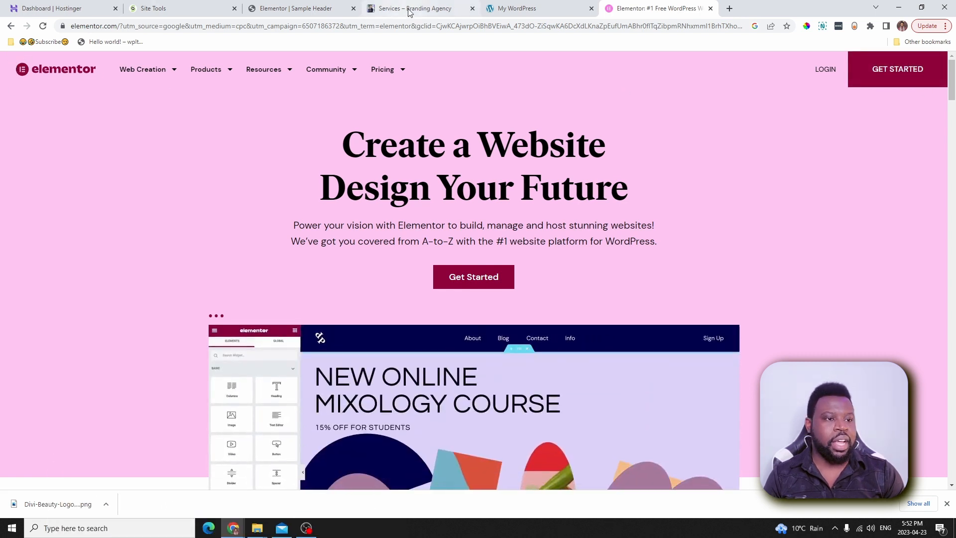
- Try the spacing options for the container holding the logo and menu, and settle on Space Around for Justify Content
click(298, 8)
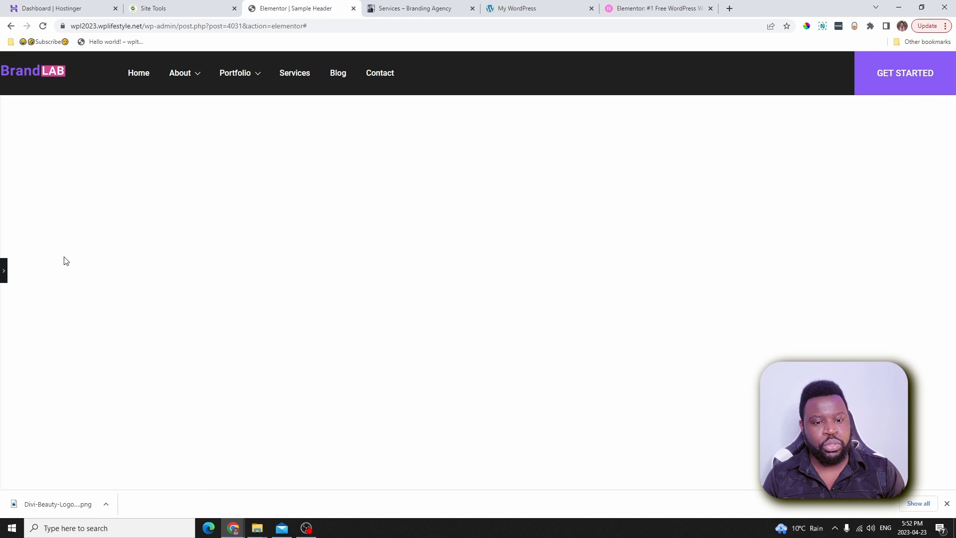
click(4, 271)
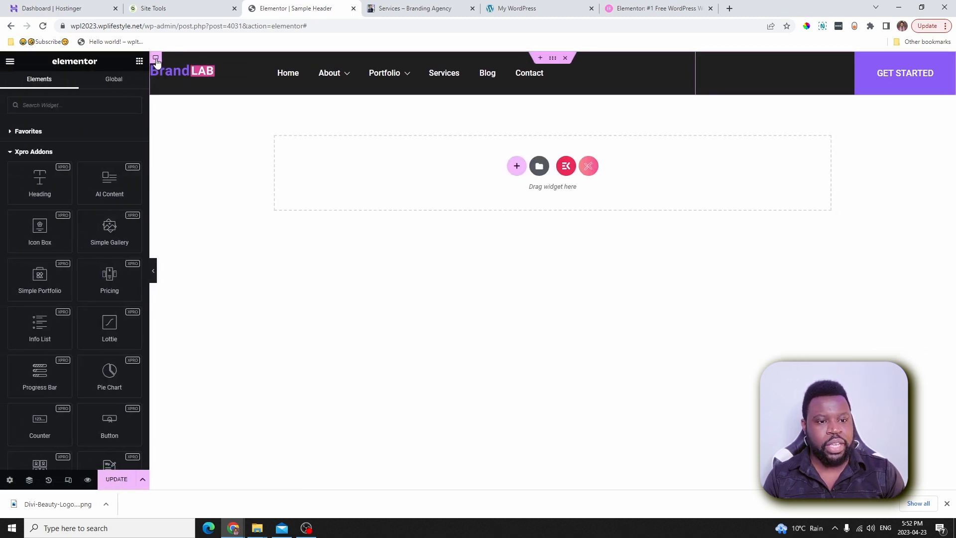
click(156, 59)
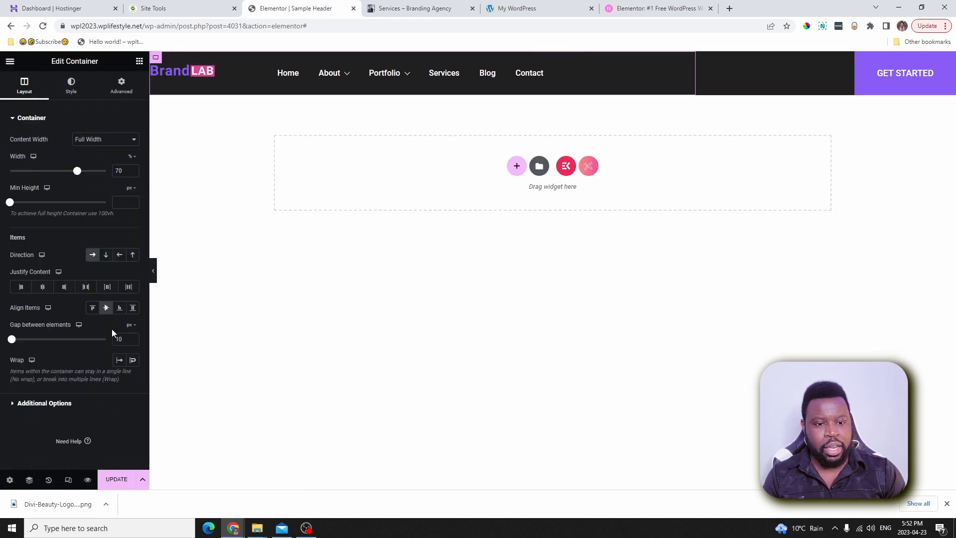
click(108, 287)
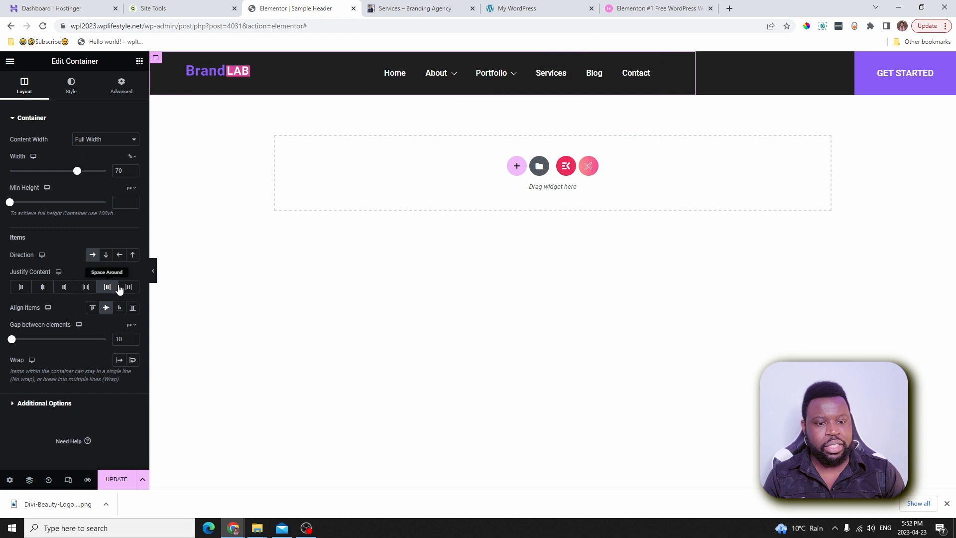
click(87, 287)
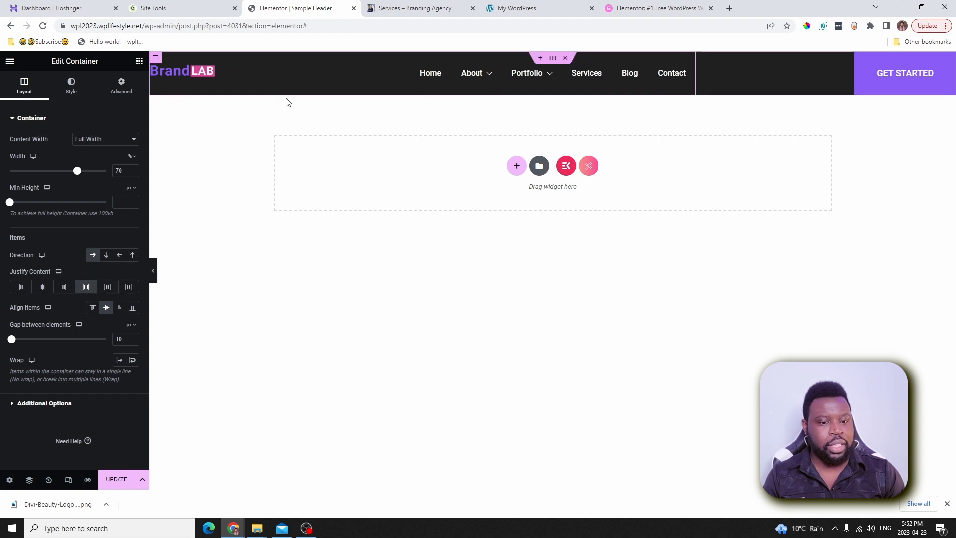
click(130, 288)
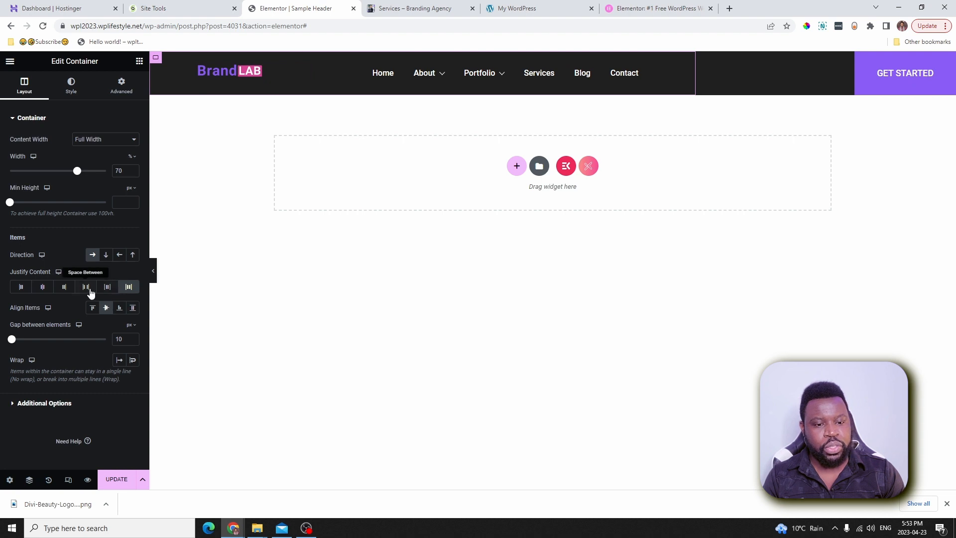
click(108, 288)
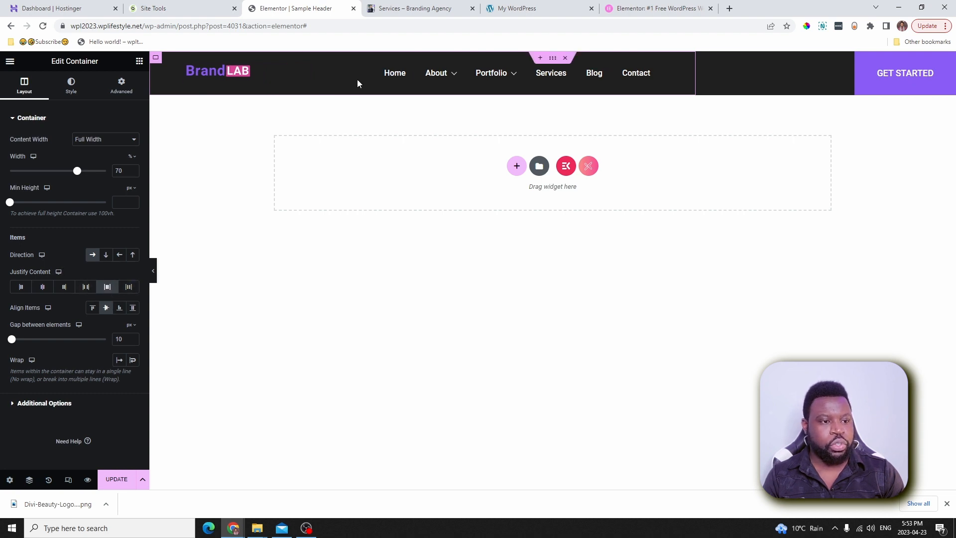
- Preview the header without the editing panel and compare its menu with the Elementor homepage and the site's Services page
click(154, 278)
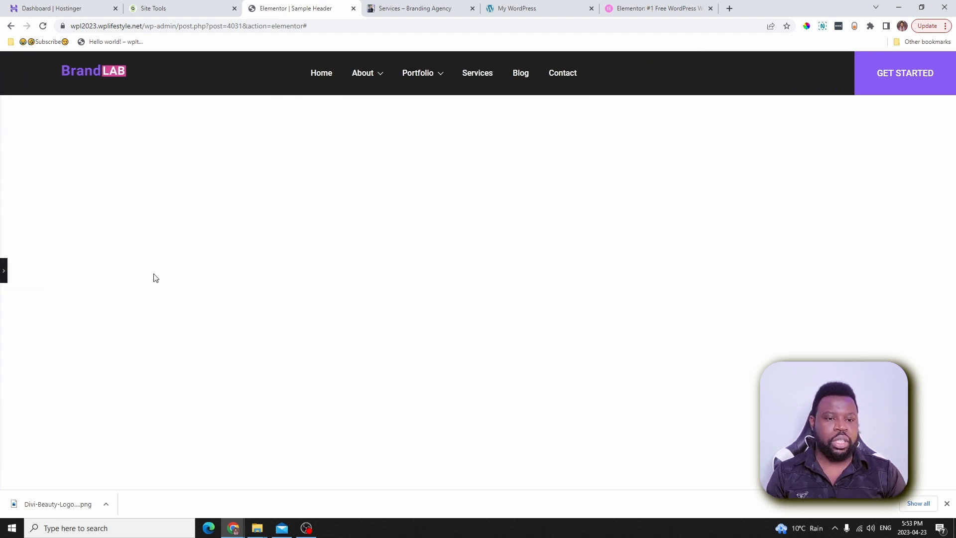
click(657, 8)
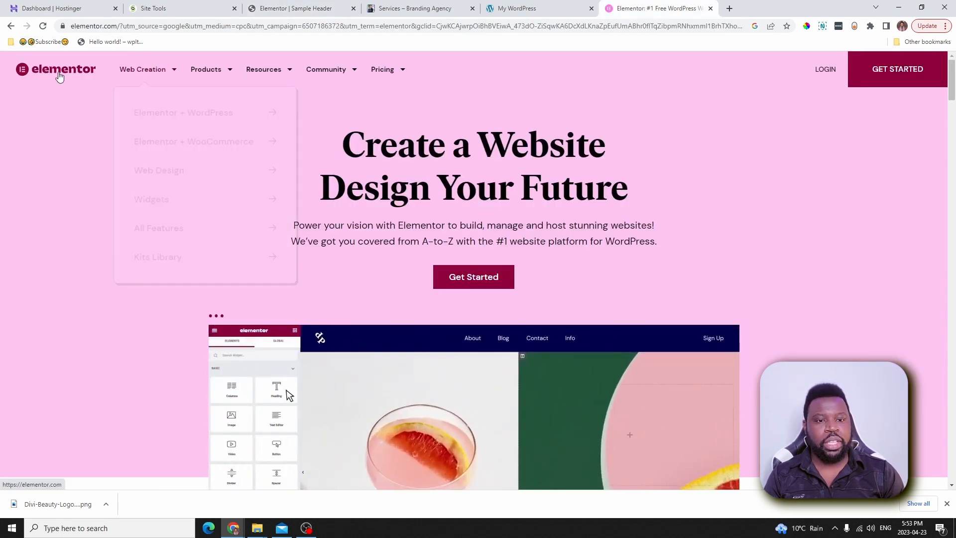
mouse_move(124, 73)
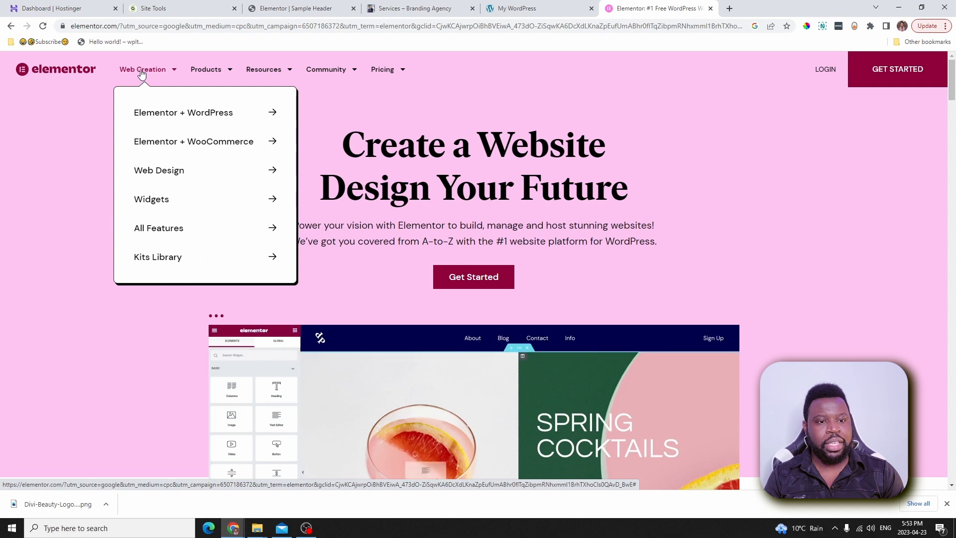
click(422, 11)
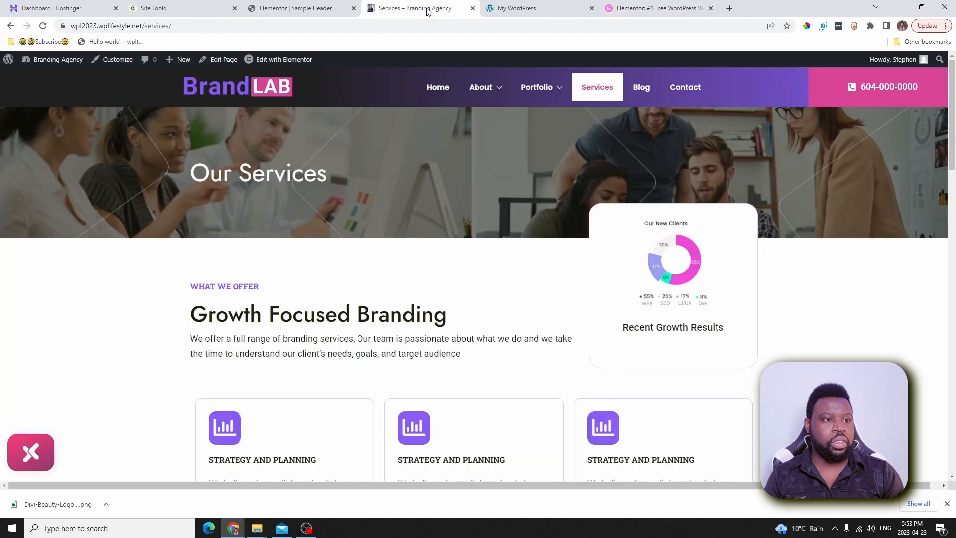
click(508, 13)
click(289, 11)
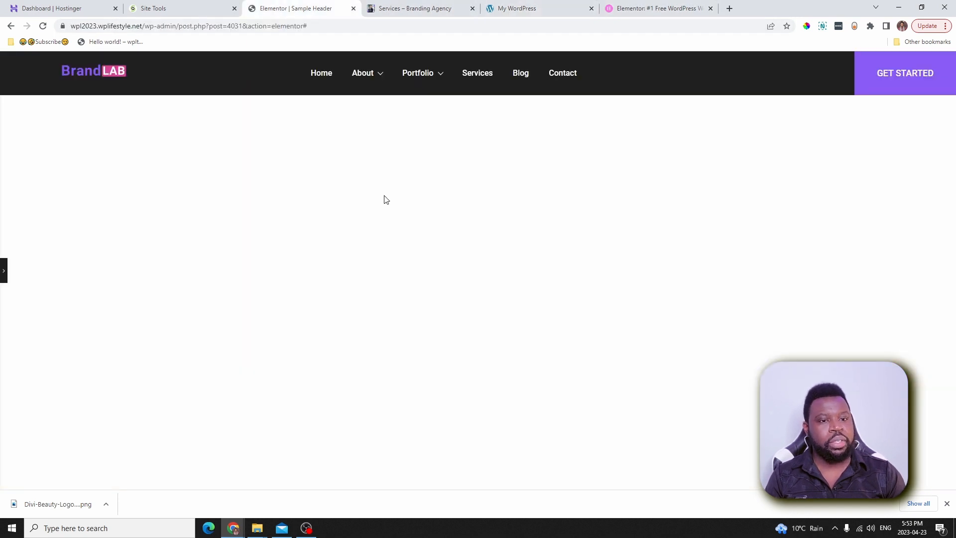
- Set the horizontal menu's active text color to the global Accent Color
click(3, 271)
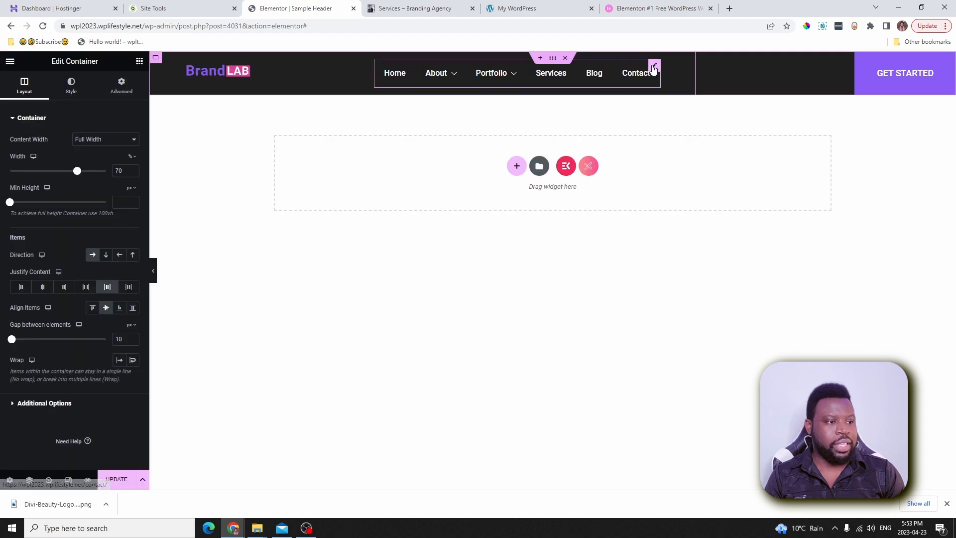
click(654, 70)
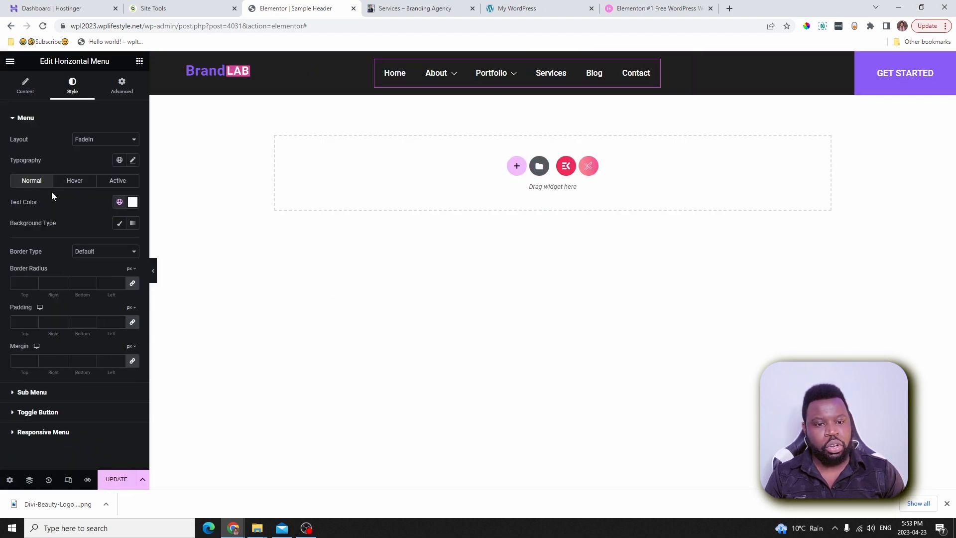
click(116, 183)
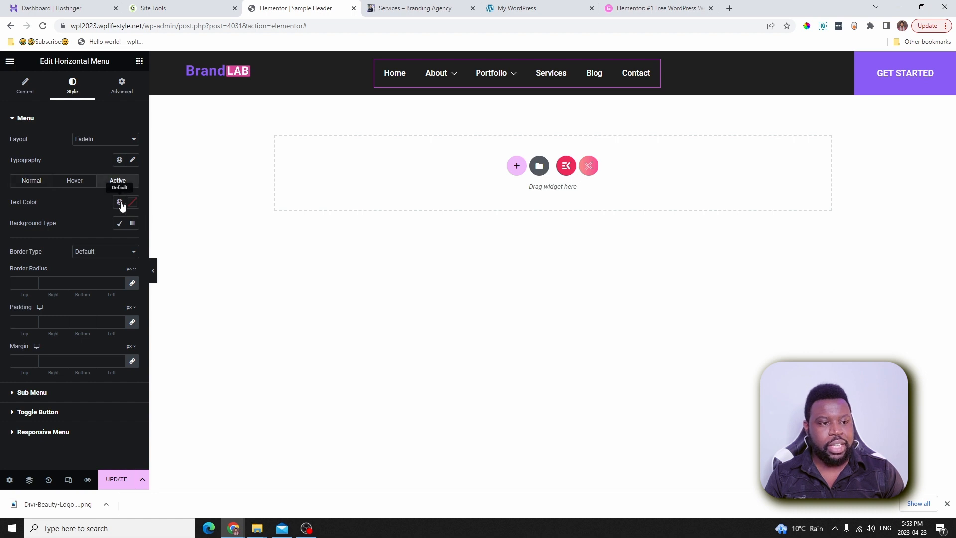
click(118, 203)
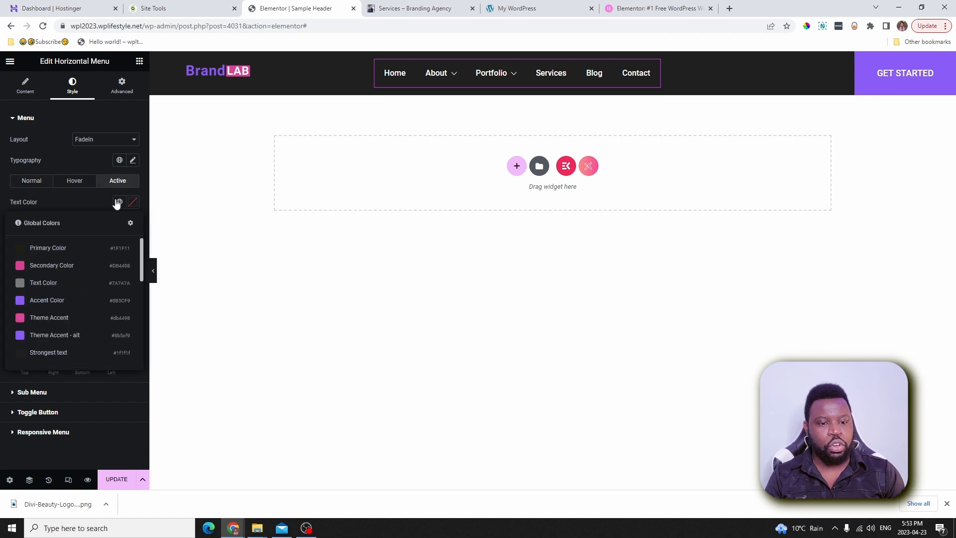
click(43, 301)
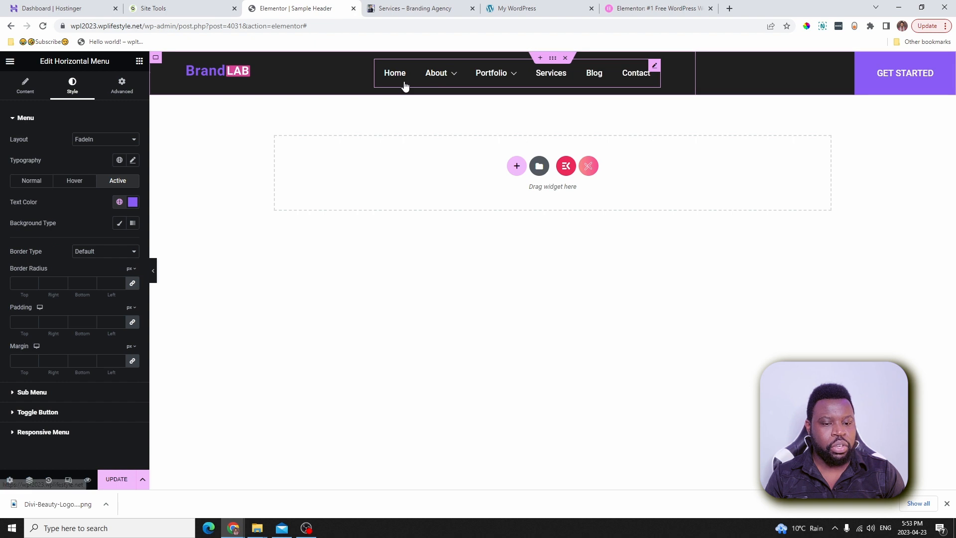
- Set the horizontal menu's hover text color to the global Accent Color and check the effect on the menu items
click(79, 185)
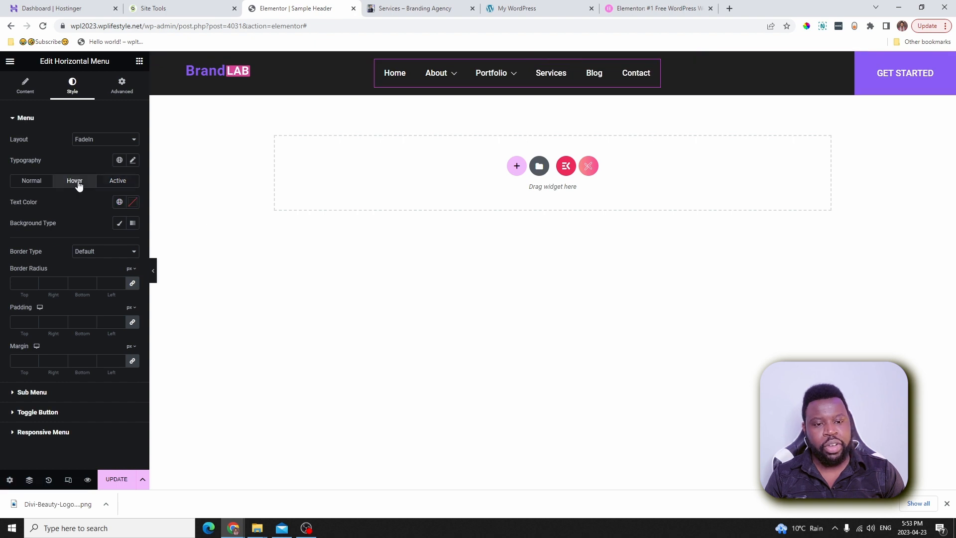
click(124, 202)
click(45, 302)
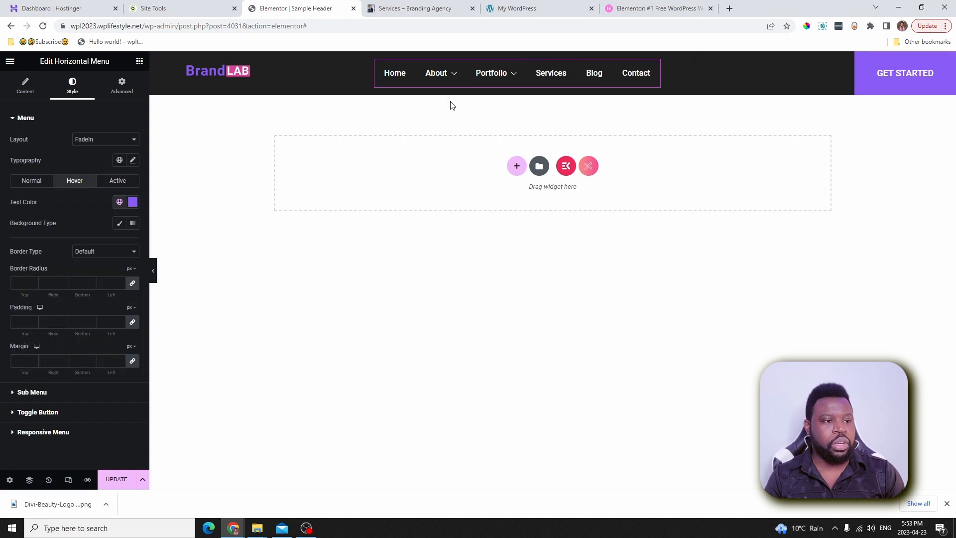
mouse_move(433, 75)
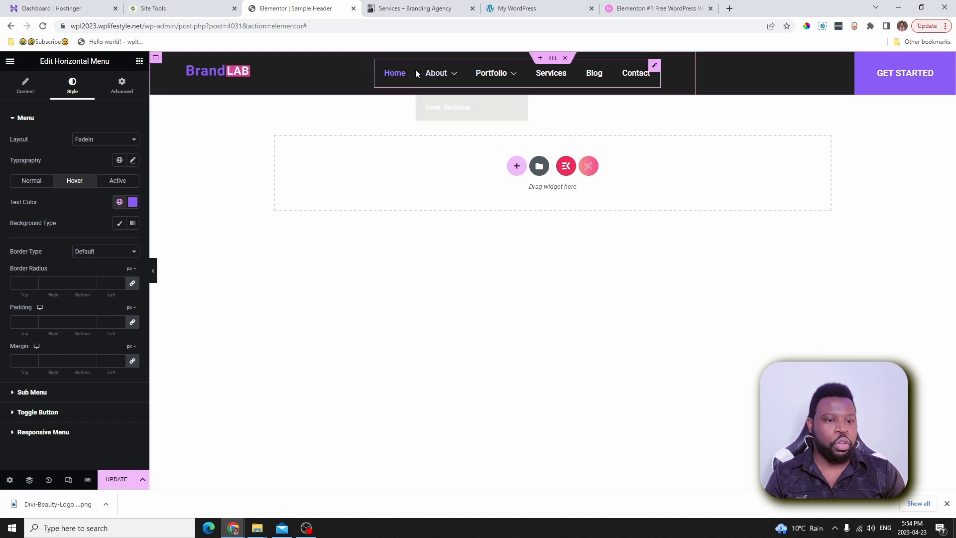
- Try the Focus Lens and Push Right layouts on the horizontal menu and check their hover effects
click(94, 141)
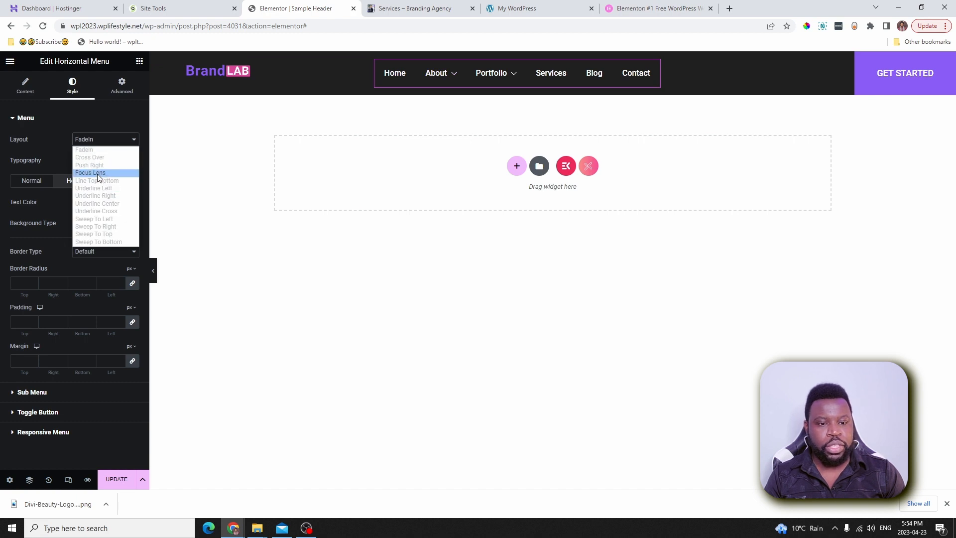
click(97, 173)
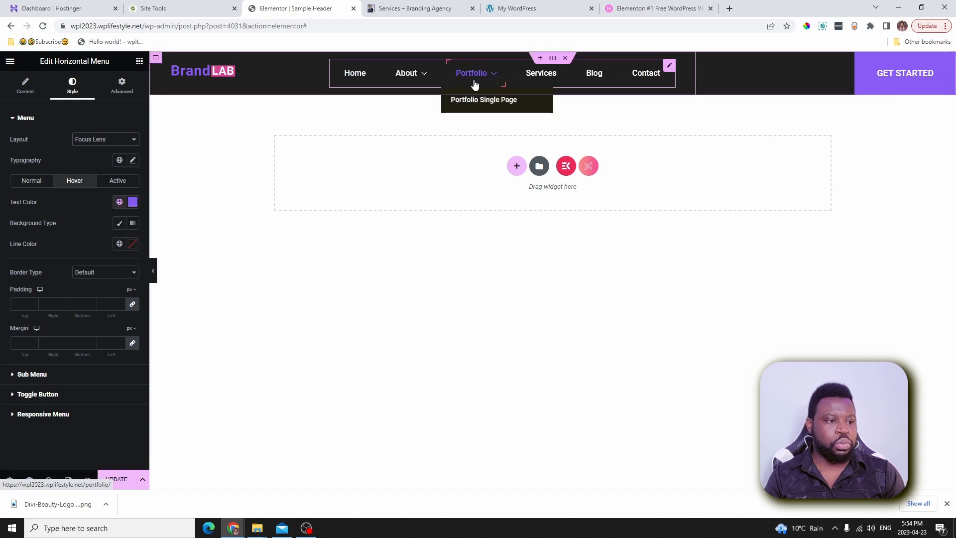
click(104, 139)
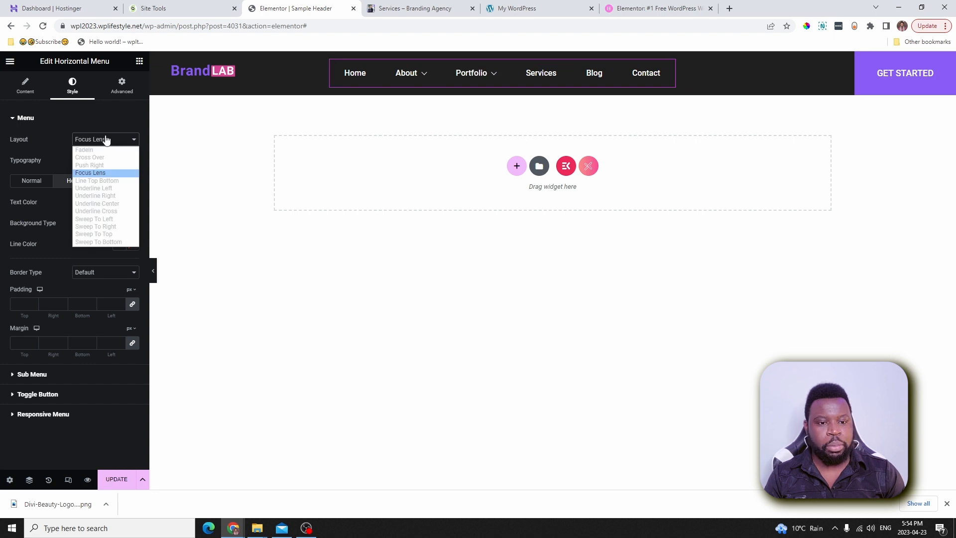
click(99, 163)
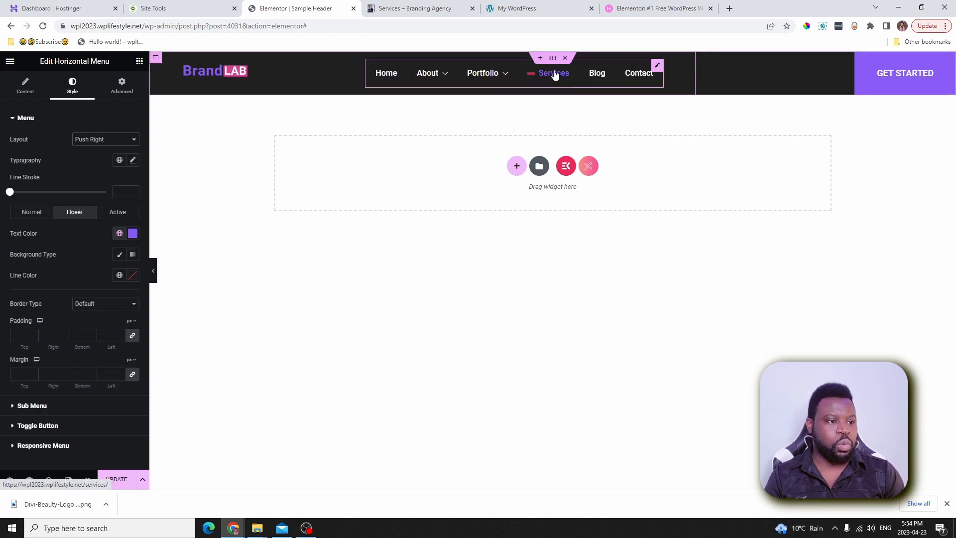
- Check the menu hover effect on the site's Services page and set the horizontal menu's layout to Sweep To Top
click(106, 145)
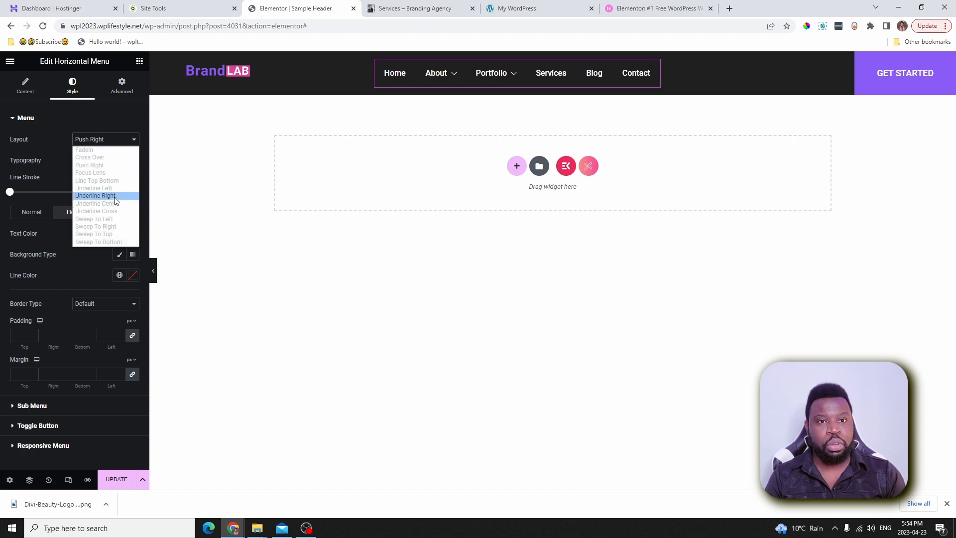
click(415, 9)
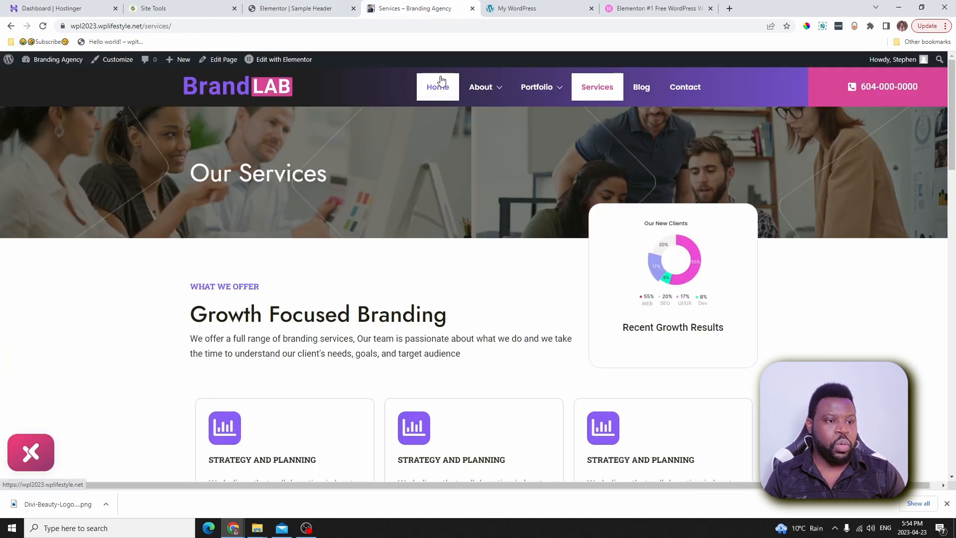
click(319, 9)
click(106, 141)
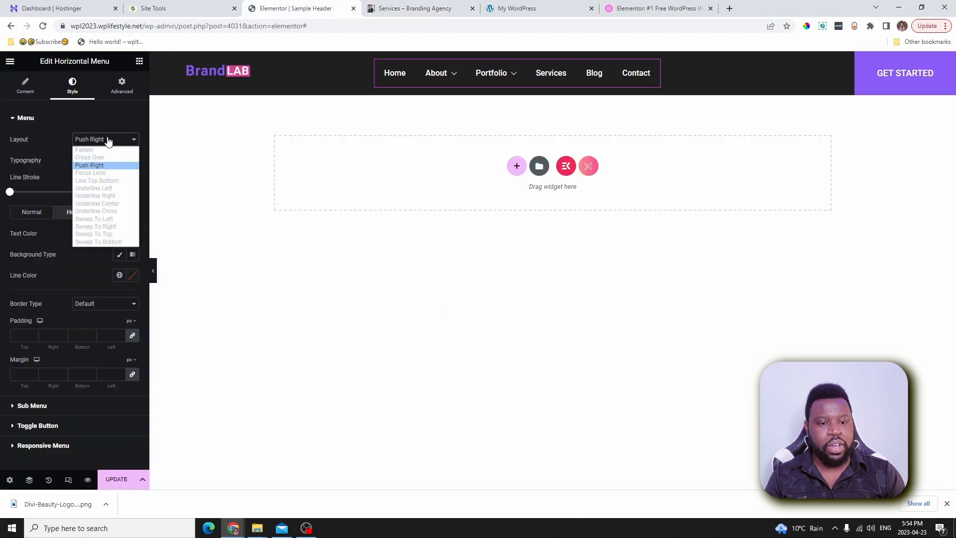
click(91, 234)
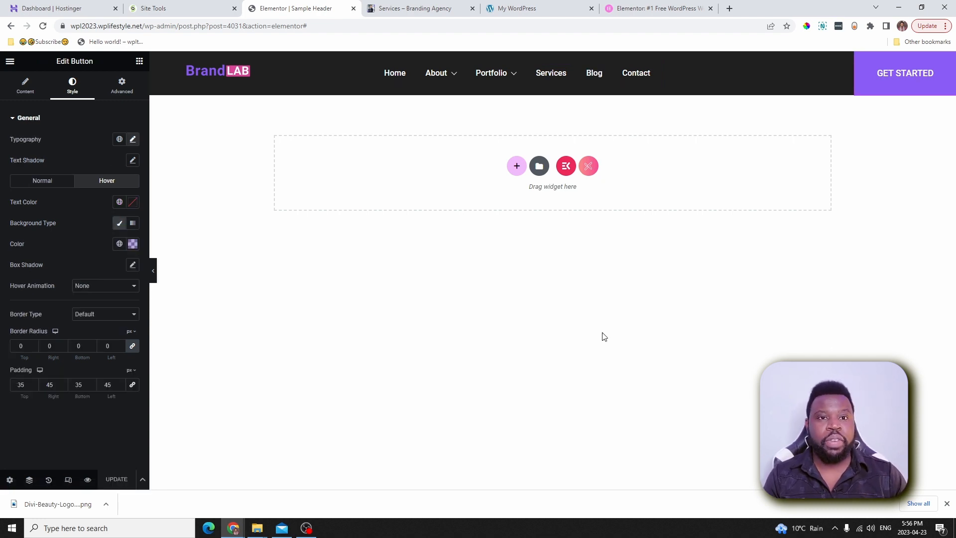
- Preview the header in tablet view, opening and closing its collapsed menu, and in mobile view
click(68, 481)
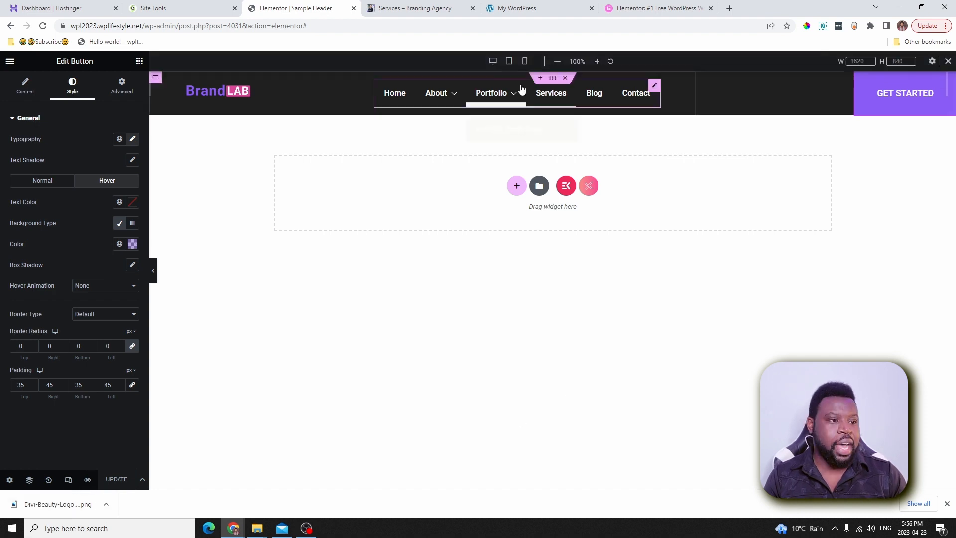
click(509, 61)
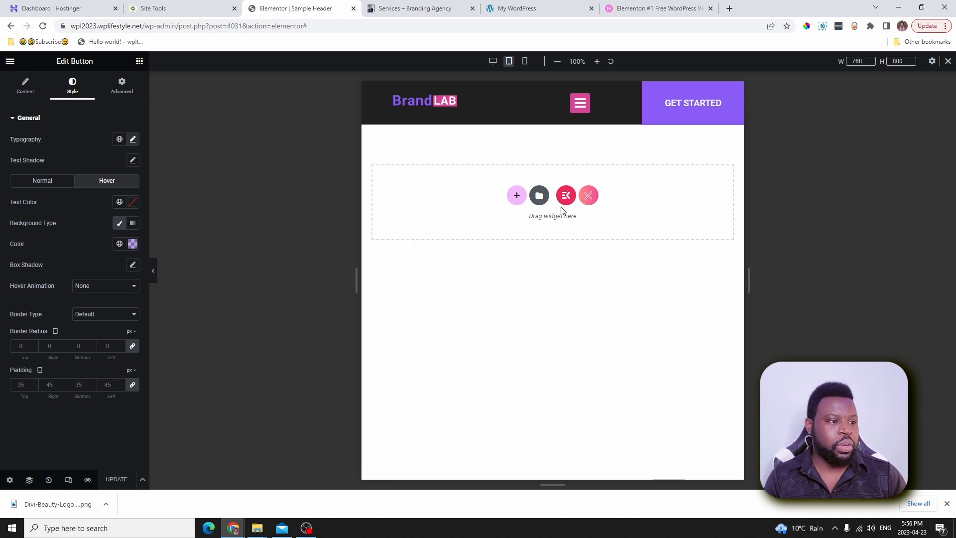
click(579, 106)
click(579, 107)
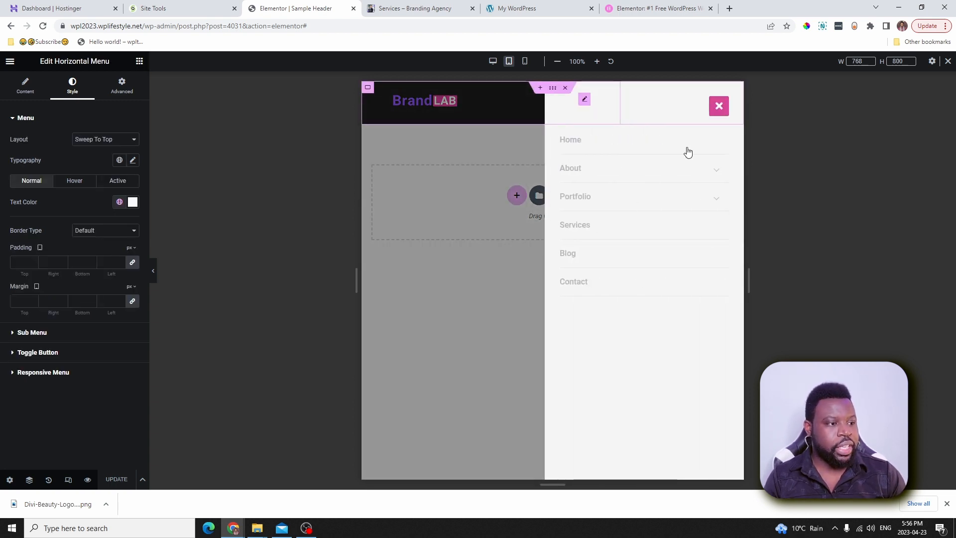
click(718, 106)
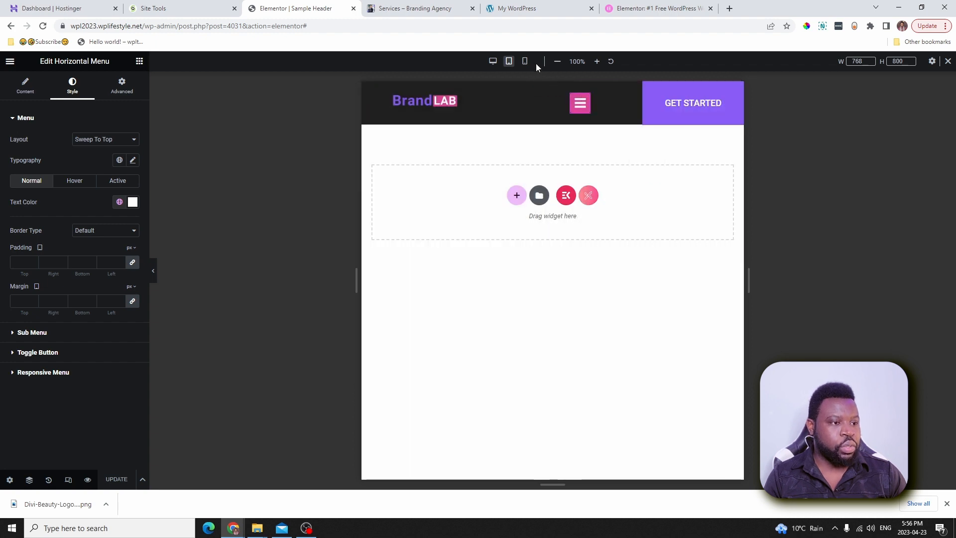
click(525, 62)
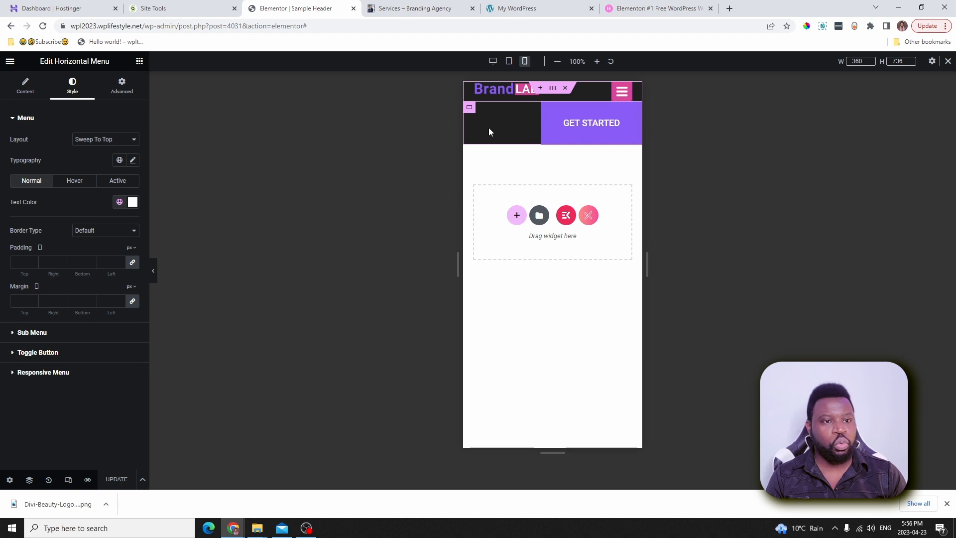
- View the Elementor homepage in a smaller browser window to examine how its header adapts to a narrow width
click(675, 8)
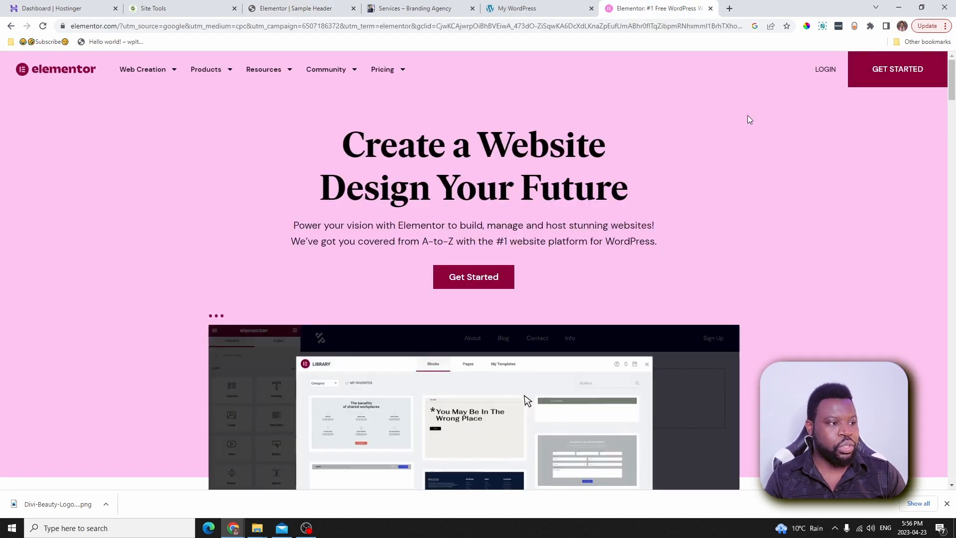
click(923, 8)
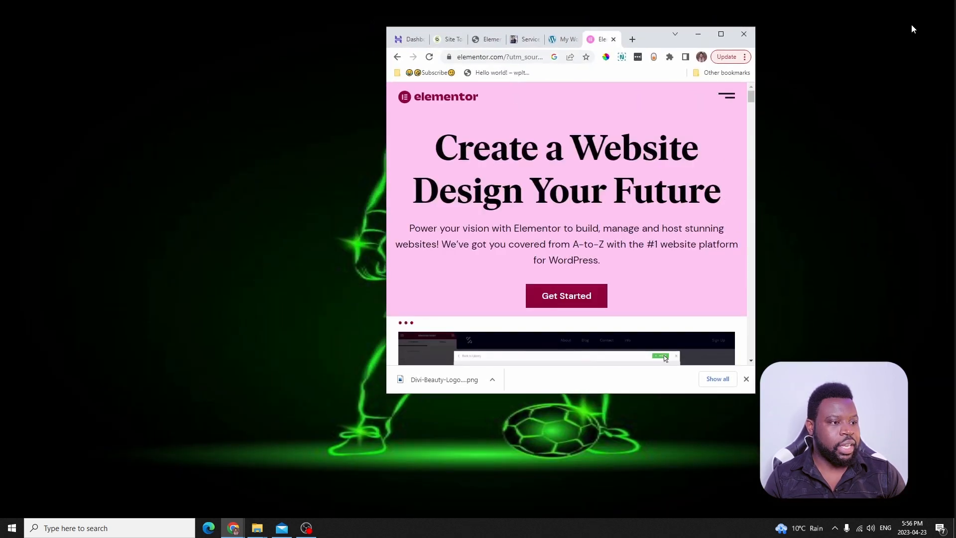
- Narrow the Elementor homepage's window to phone width, and open and close its collapsed menu to examine the header
drag(755, 219, 635, 200)
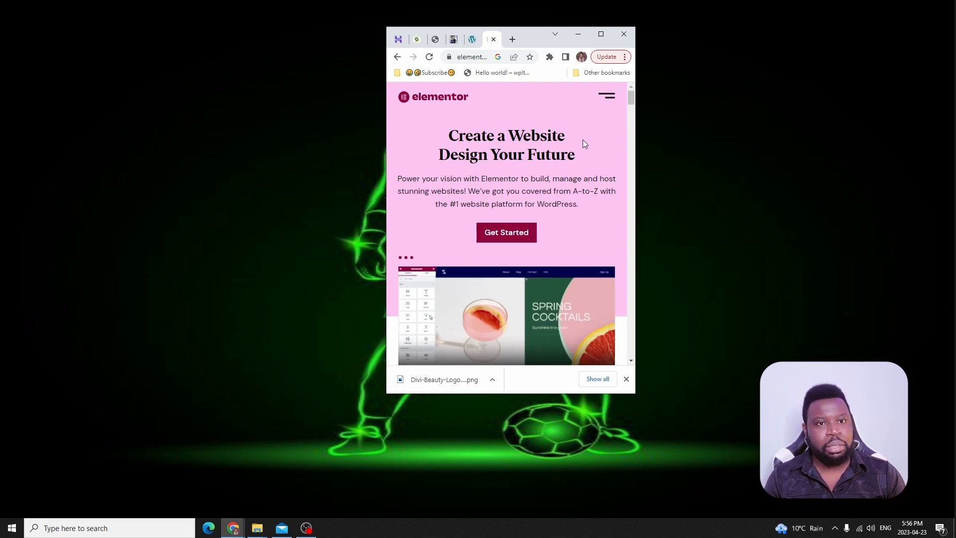
click(612, 99)
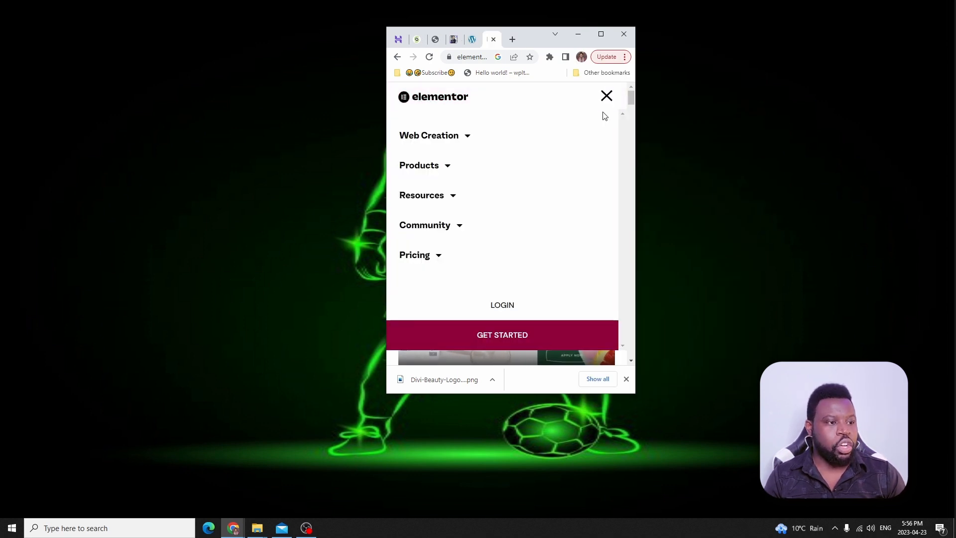
click(606, 95)
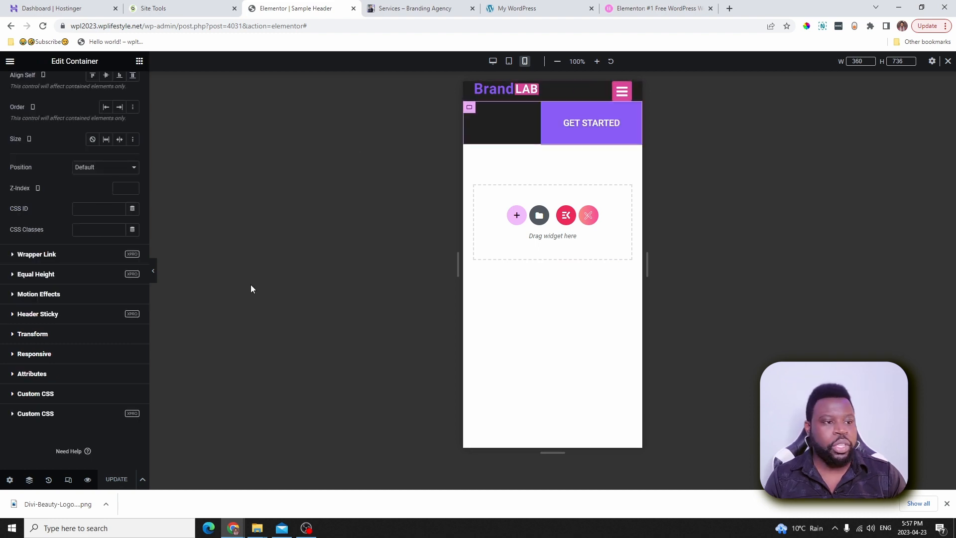
- Hide the Get Started button's container on mobile portrait and preview the mobile header
click(469, 110)
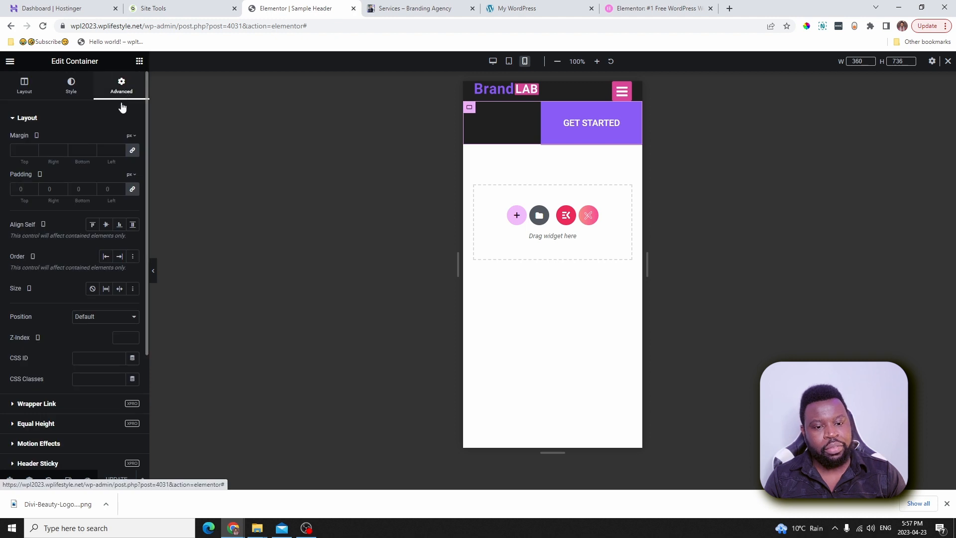
scroll(89, 323, down, 8)
click(32, 344)
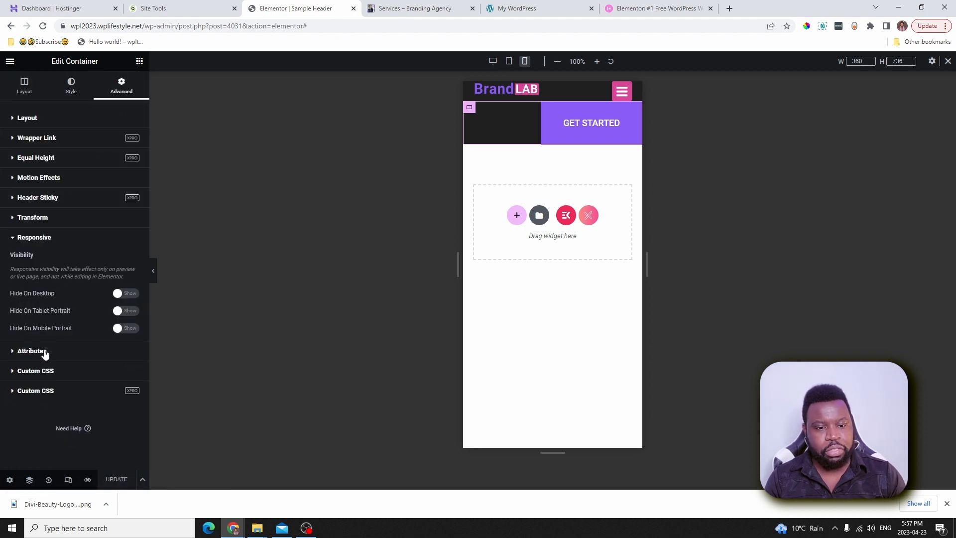
click(124, 328)
click(153, 271)
click(11, 271)
click(154, 273)
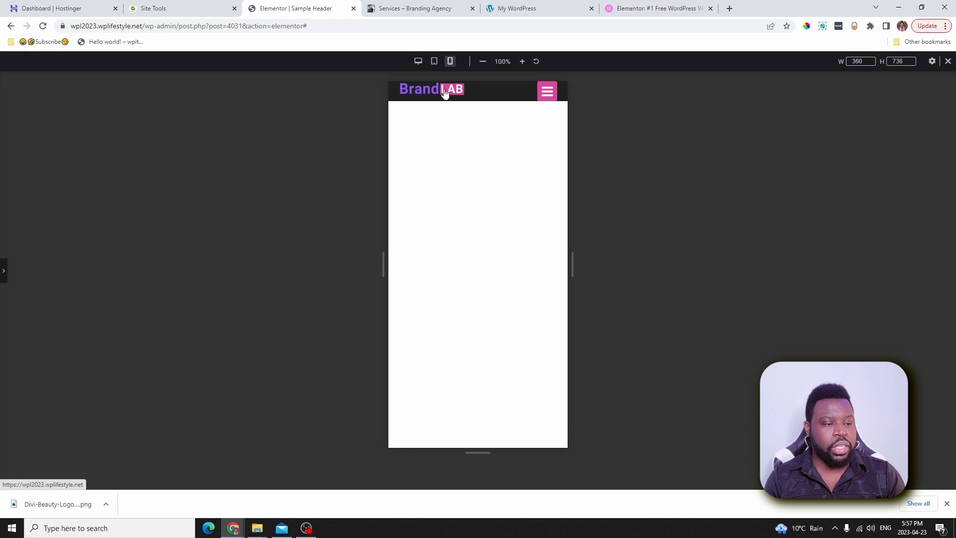
click(3, 270)
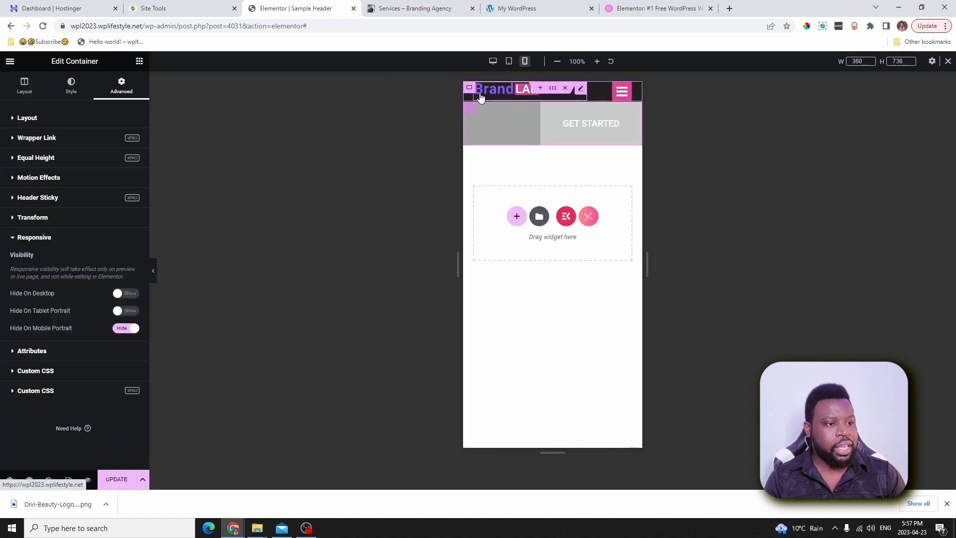
- Set the mobile top padding of the container holding the logo and menu to 10 px and add bottom padding
click(470, 89)
click(118, 93)
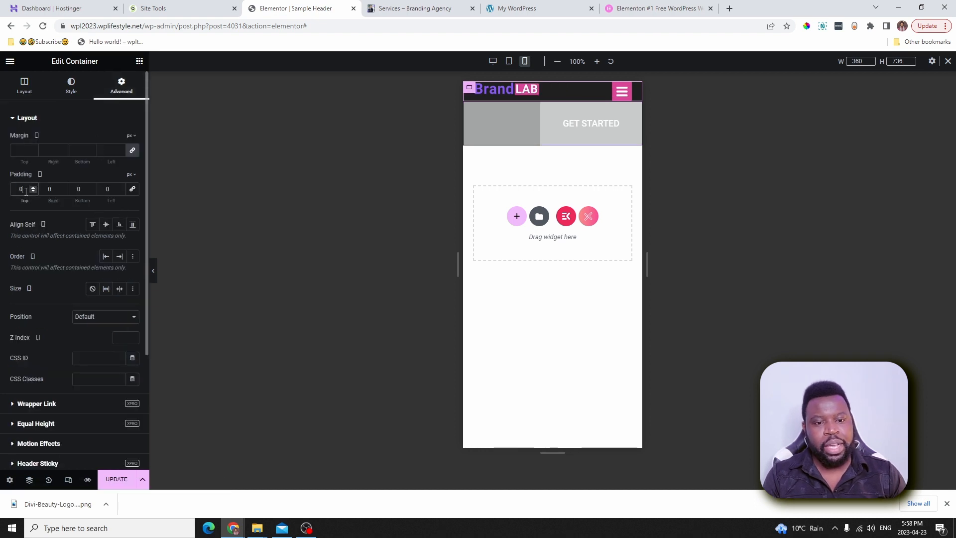
text(10)
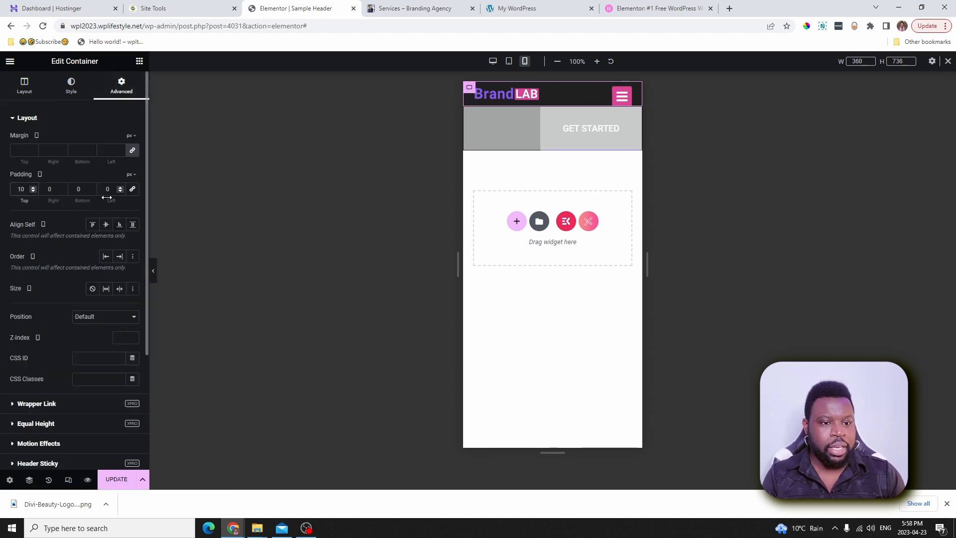
drag(110, 192, 100, 185)
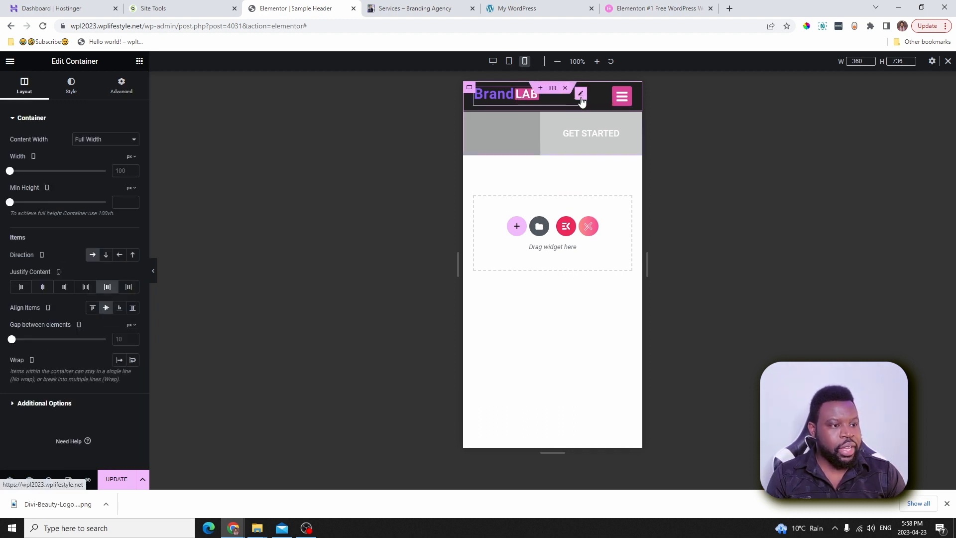
- Set the site logo's mobile bottom margin to -8 px and preview the mobile header
click(583, 97)
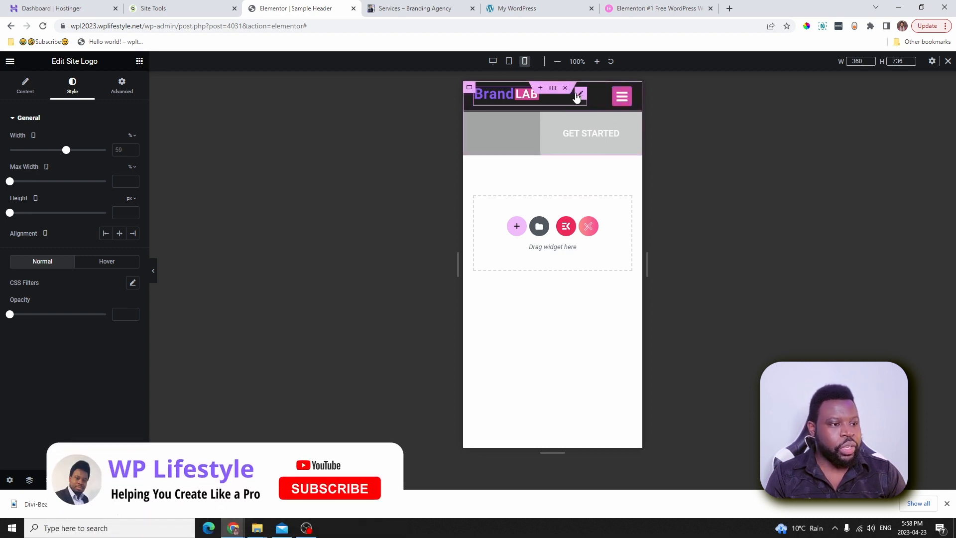
click(118, 84)
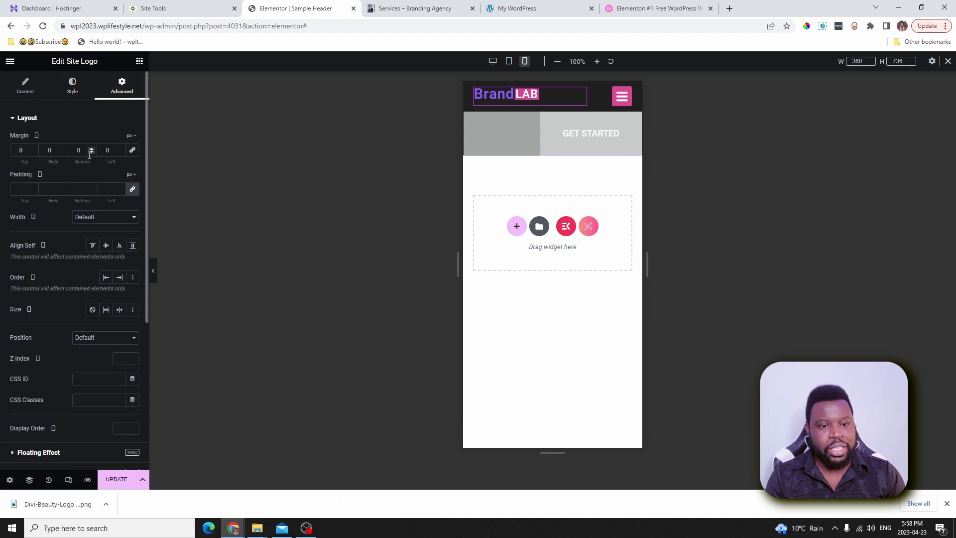
click(91, 153)
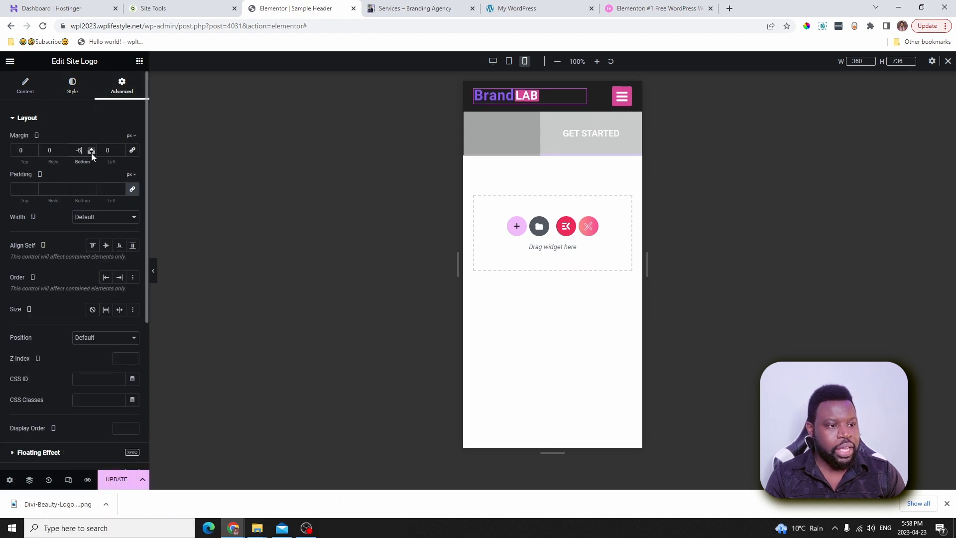
click(91, 153)
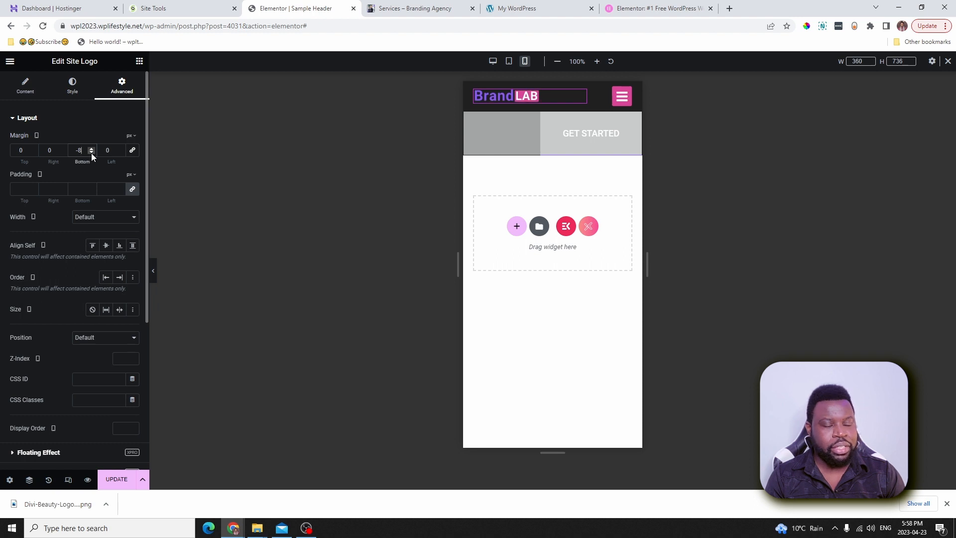
click(153, 271)
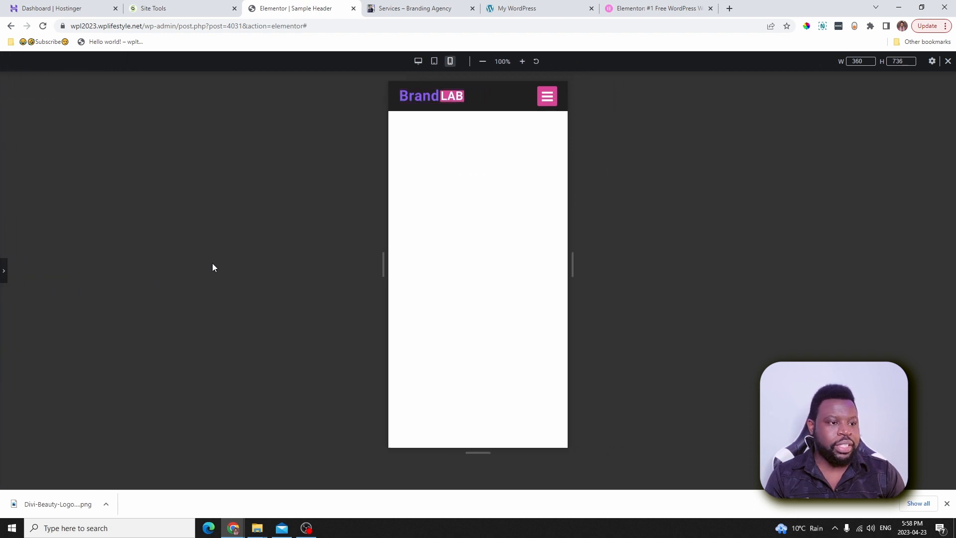
- Examine the Services page's header at a narrow width using the browser's developer tools, opening and closing its mobile menu
click(436, 9)
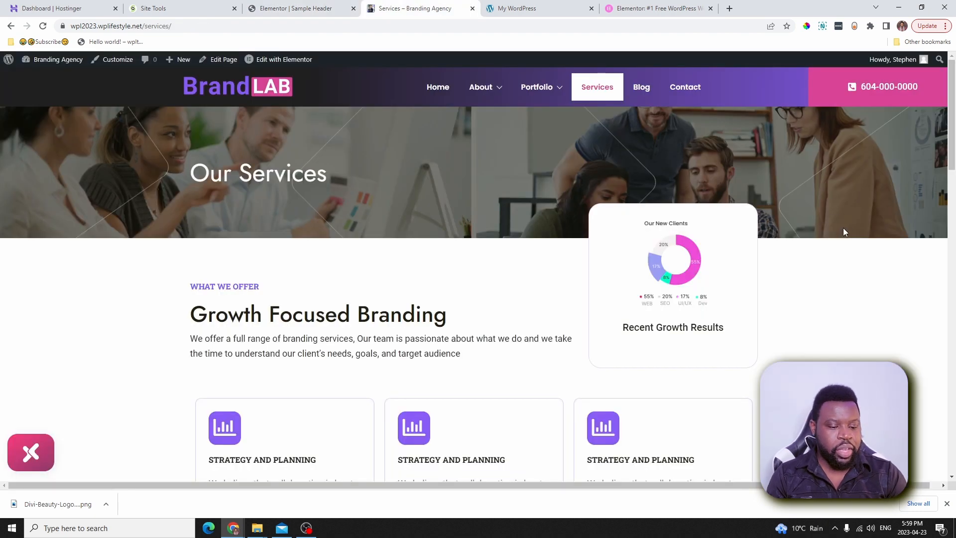
key(ctrl+shift+i)
click(88, 91)
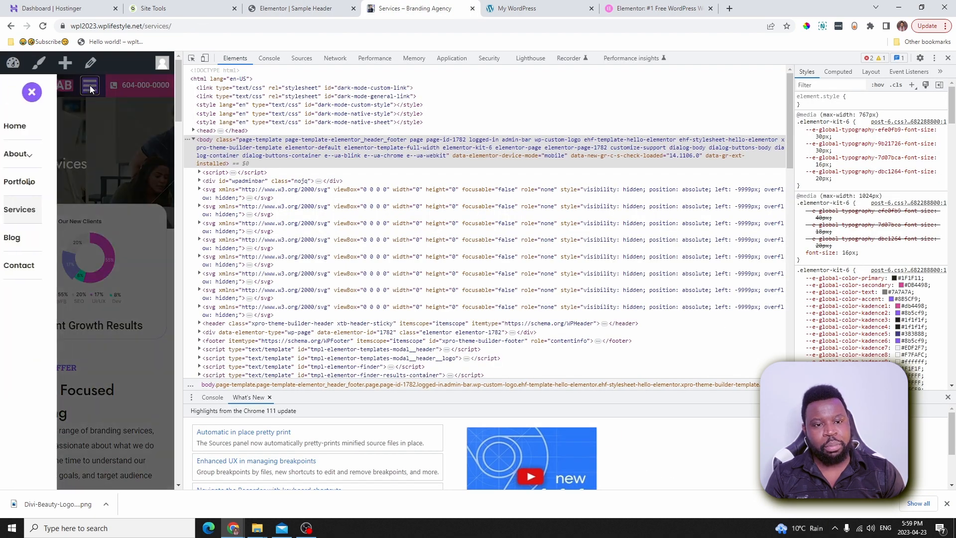
click(44, 93)
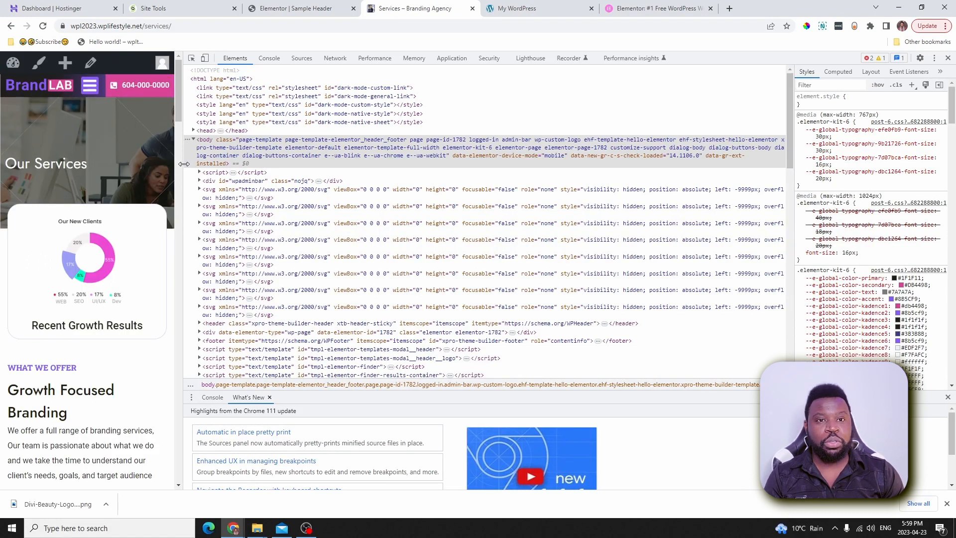
click(948, 58)
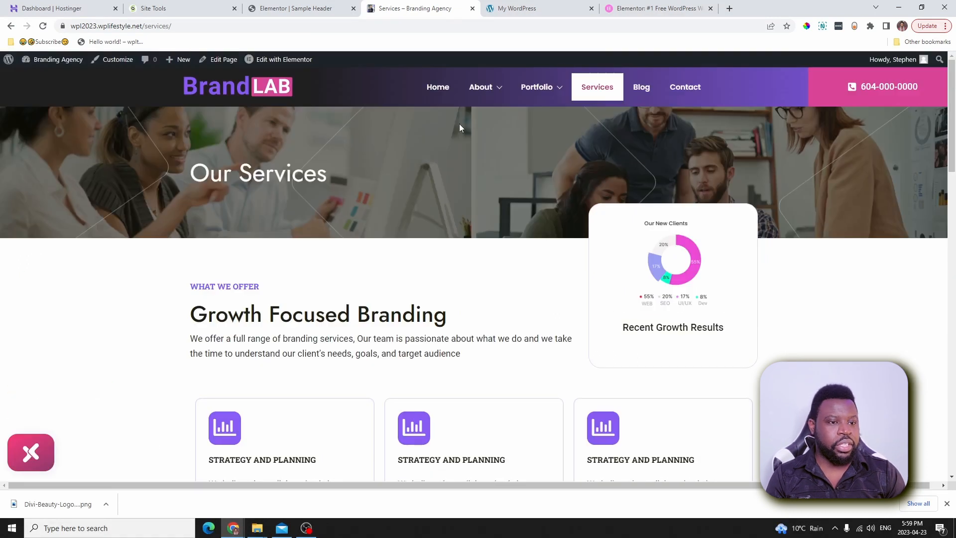
- Return to the Sample Header editor and show the Get Started button's container on mobile portrait again
click(310, 9)
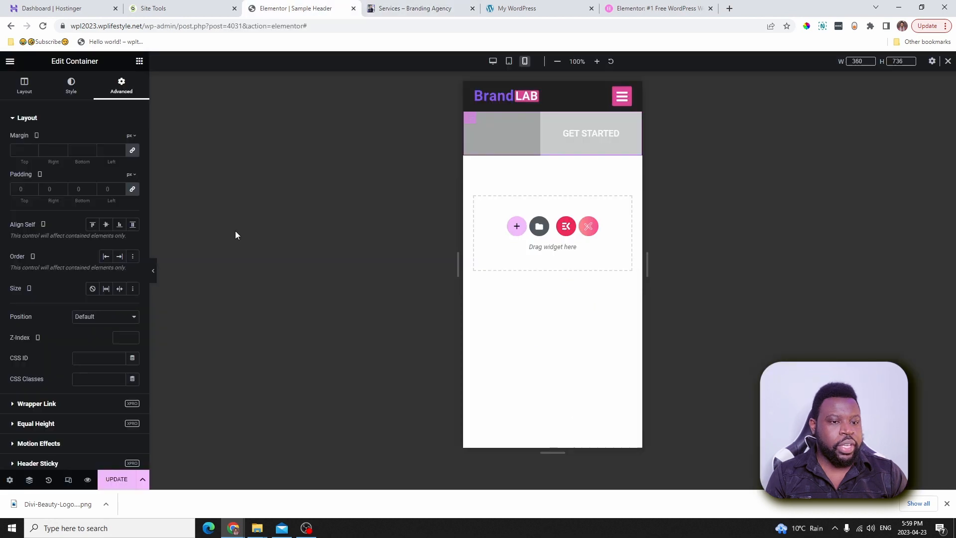
click(470, 118)
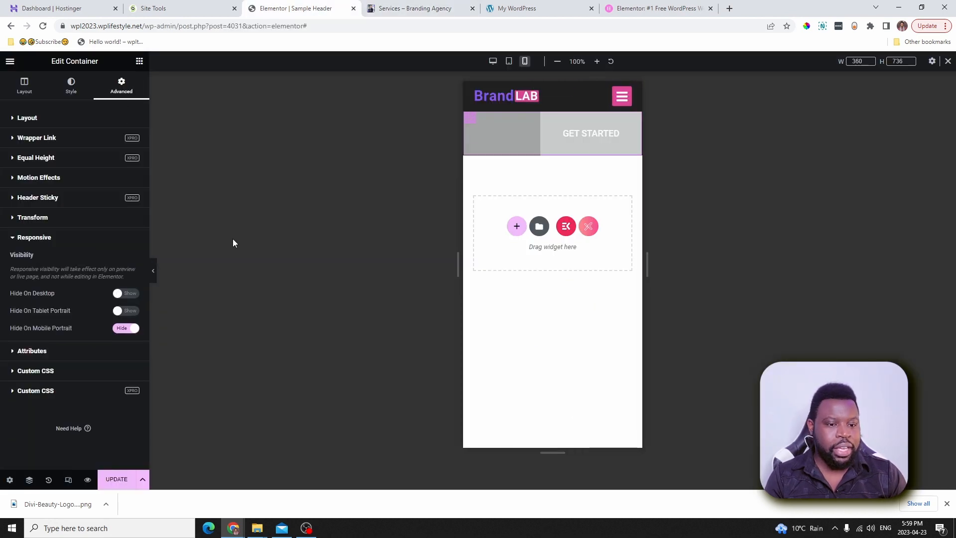
click(119, 331)
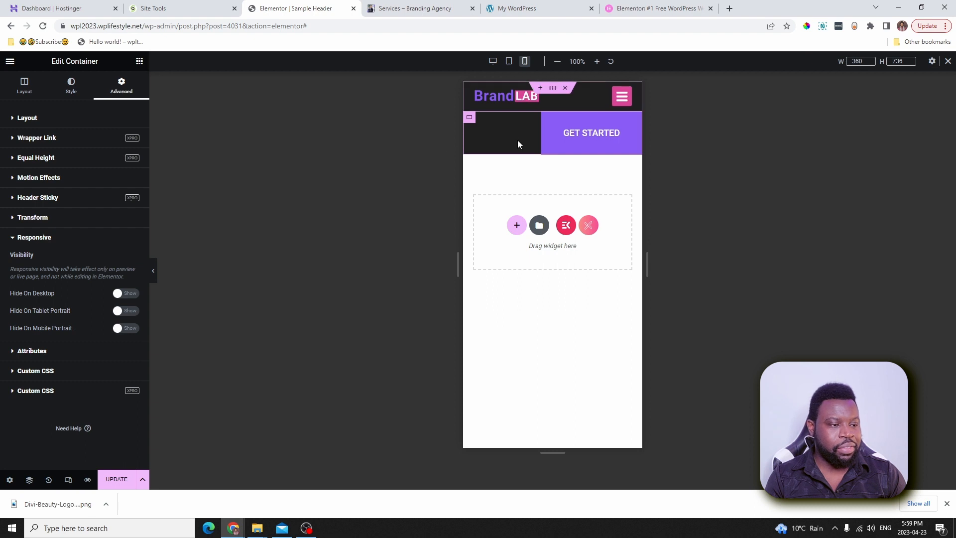
- Set the mobile width of the container holding the logo and menu to 55%
click(491, 105)
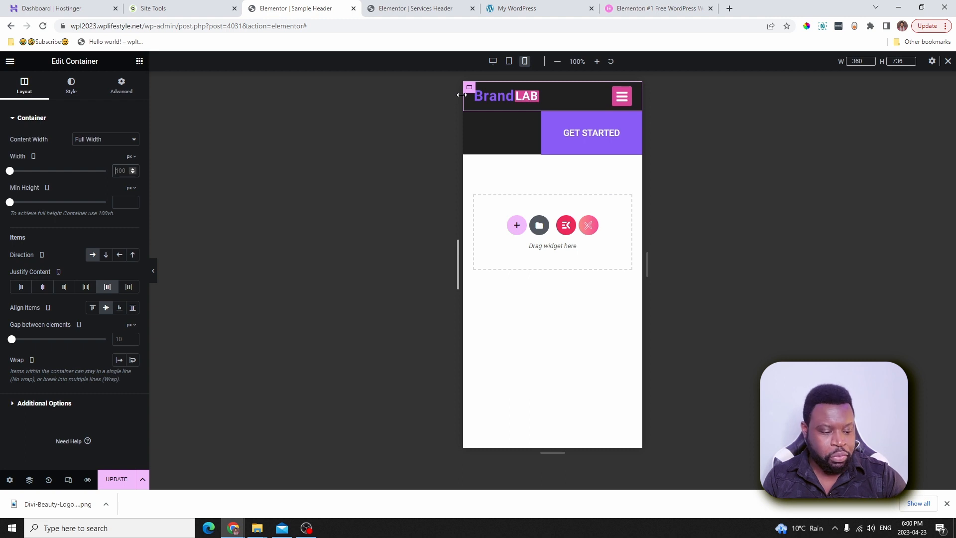
click(122, 171)
text(55)
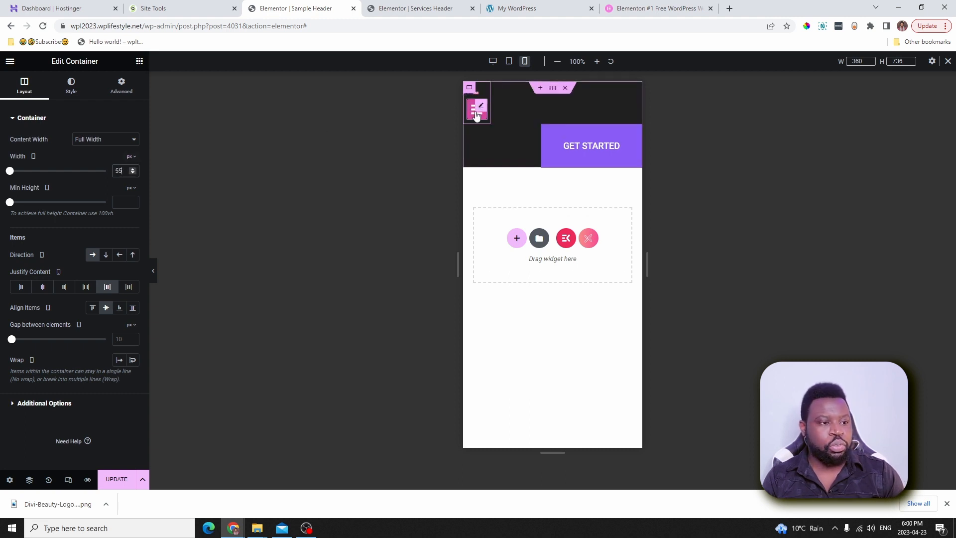
click(132, 159)
click(130, 177)
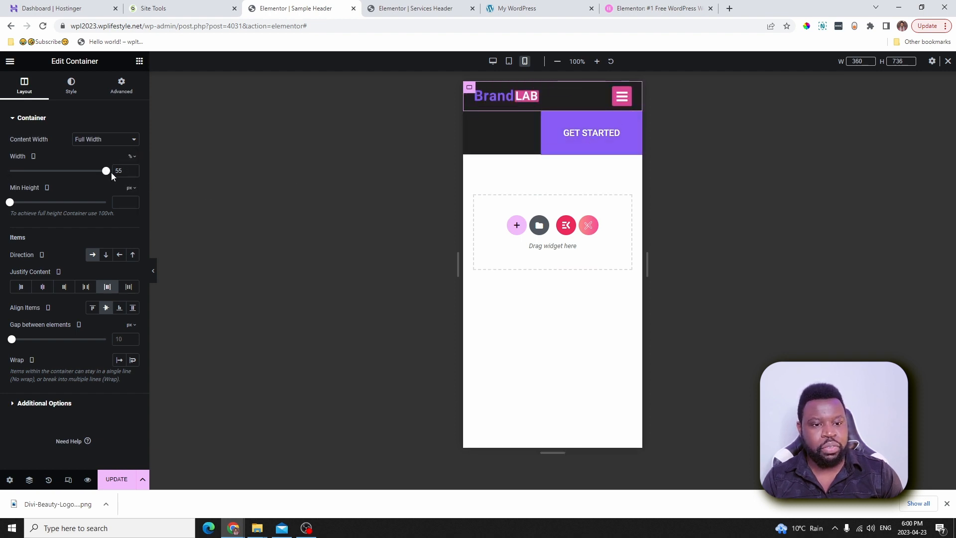
drag(112, 172, 62, 171)
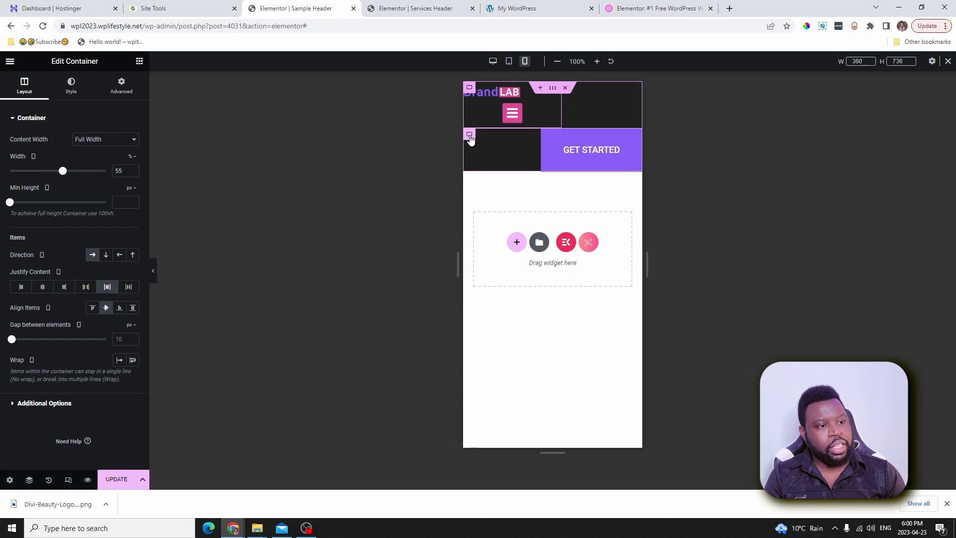
- Set the mobile width of the Get Started button's container to 40%
click(470, 137)
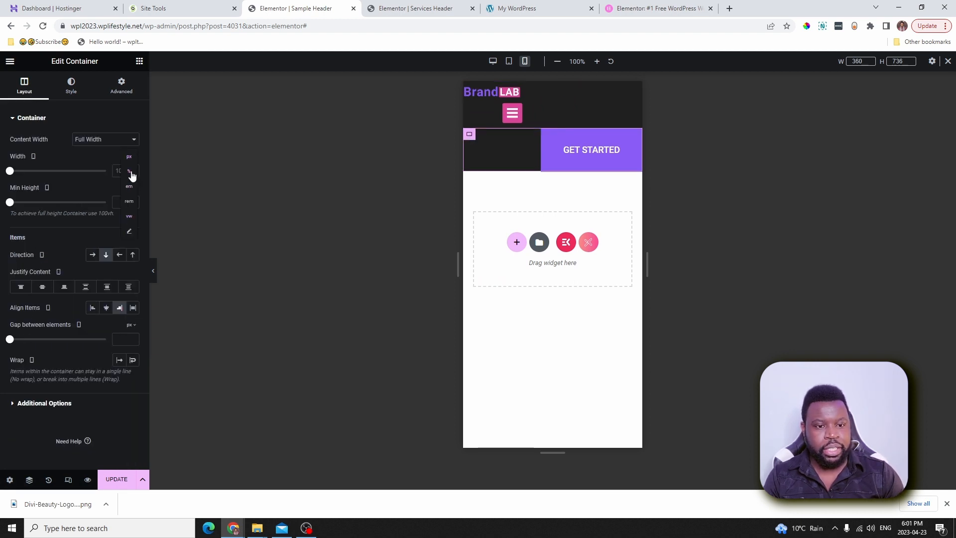
click(129, 171)
text(40)
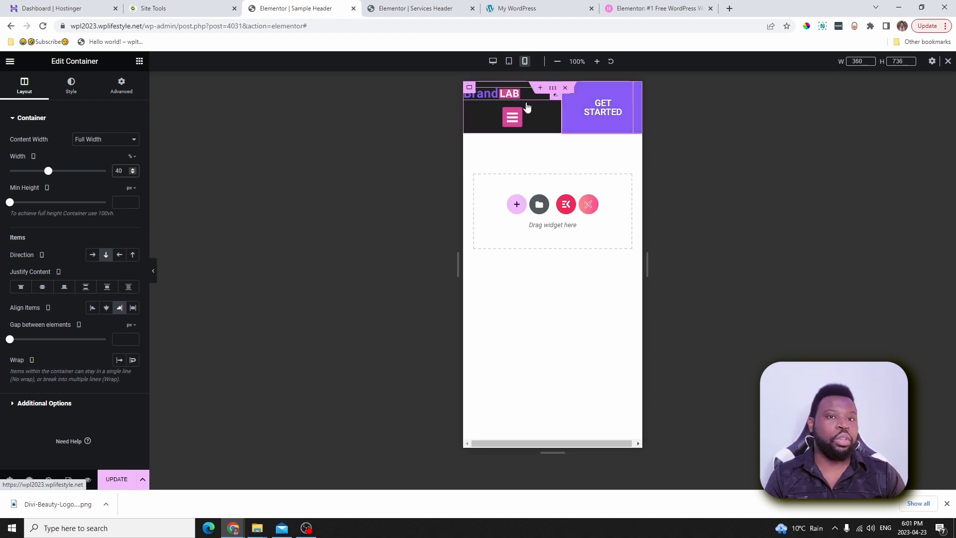
- Switch the site logo's mobile width to pixels and fine-tune it to about 119 px
click(515, 94)
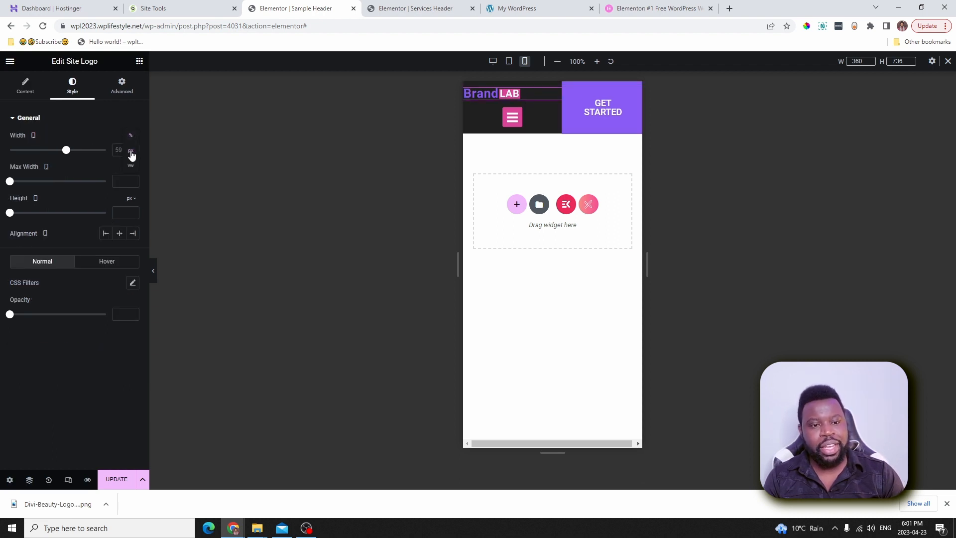
click(131, 151)
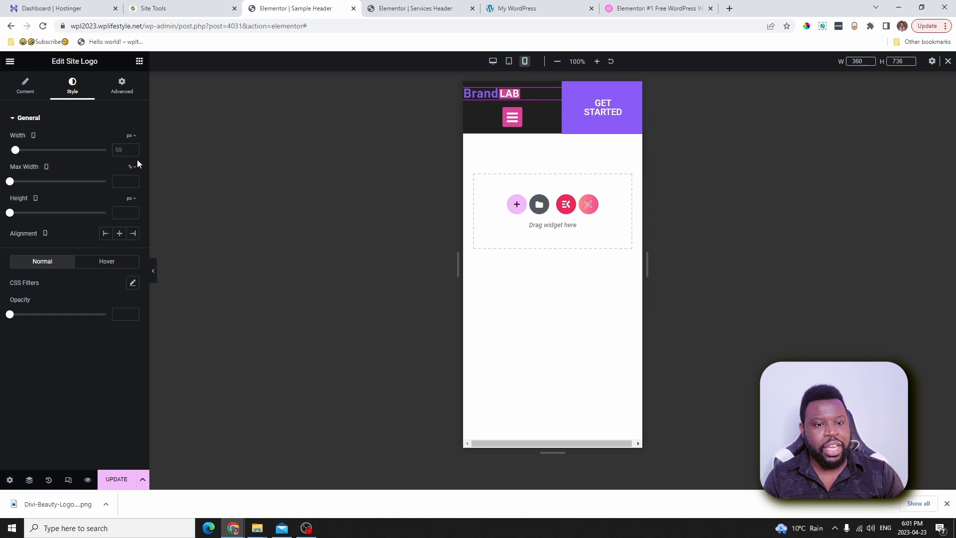
drag(16, 152, 22, 154)
click(132, 149)
click(132, 150)
click(132, 150)
click(132, 150)
click(132, 150)
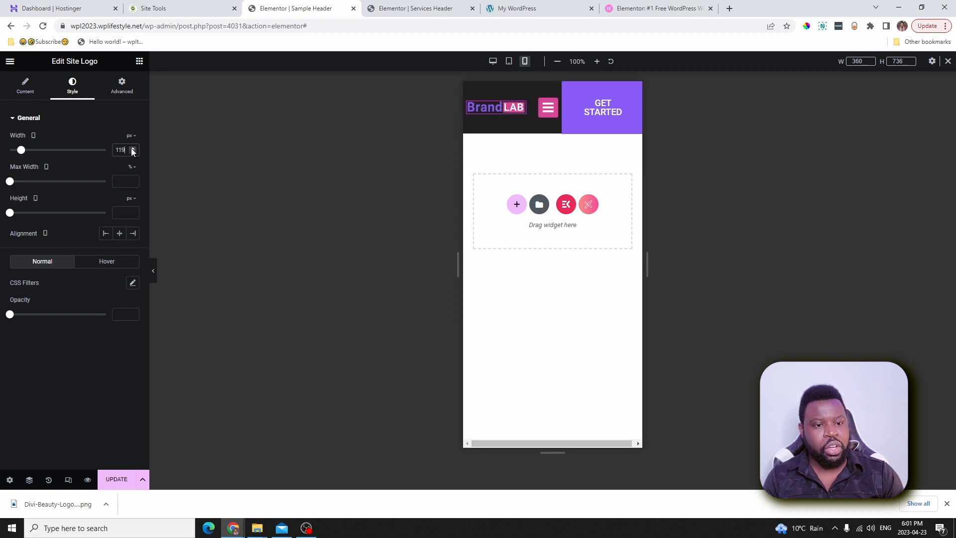
click(132, 148)
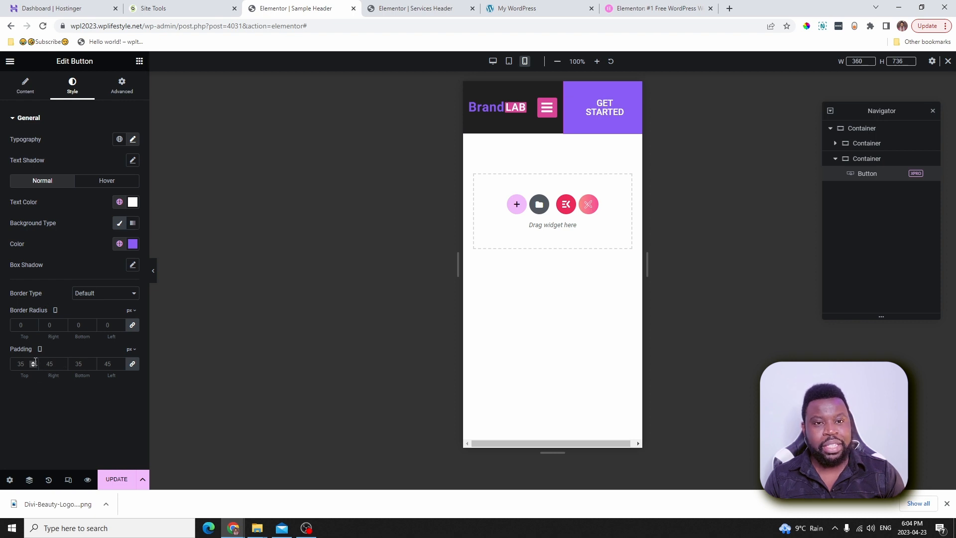
- Unlink the Get Started button's mobile padding and set it to 30 px top and bottom and 15 px left and right
click(132, 365)
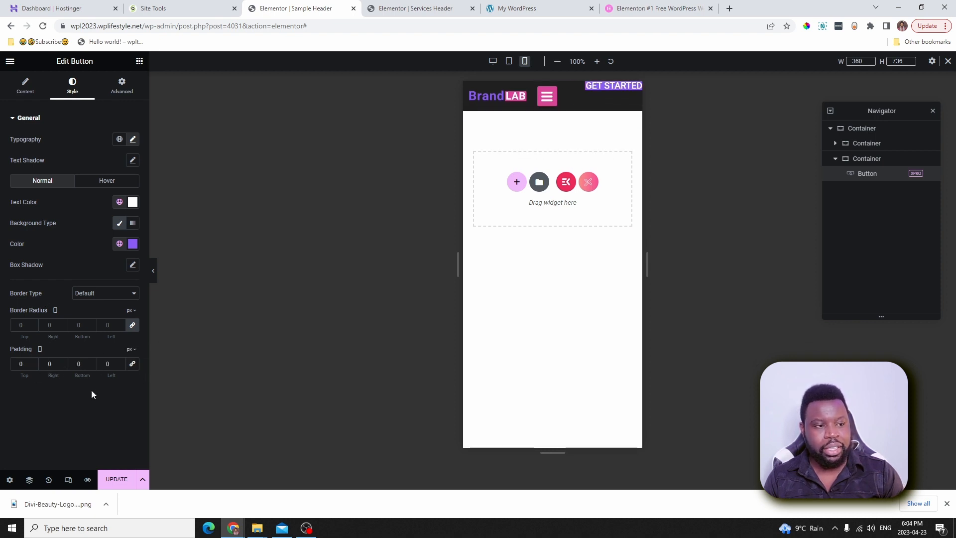
double_click(106, 366)
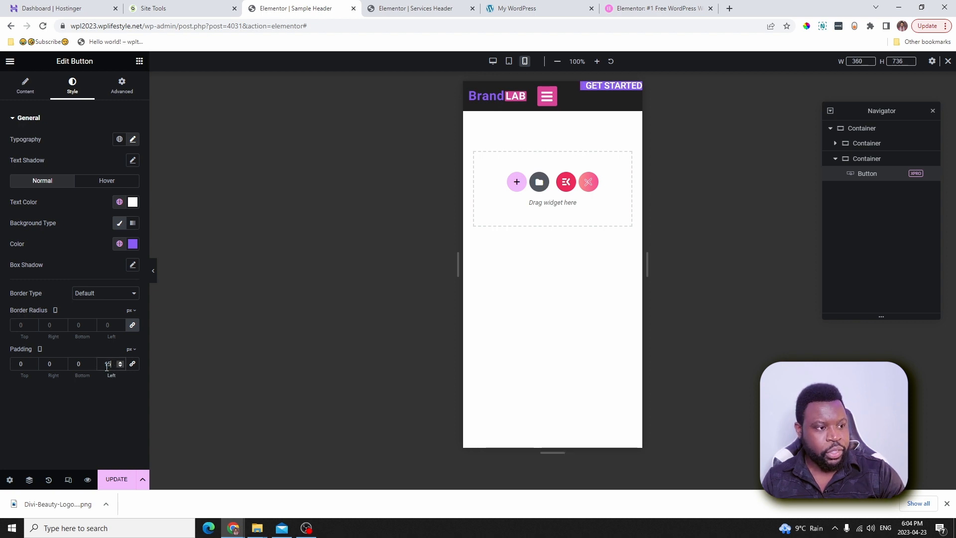
double_click(56, 364)
text(-1)
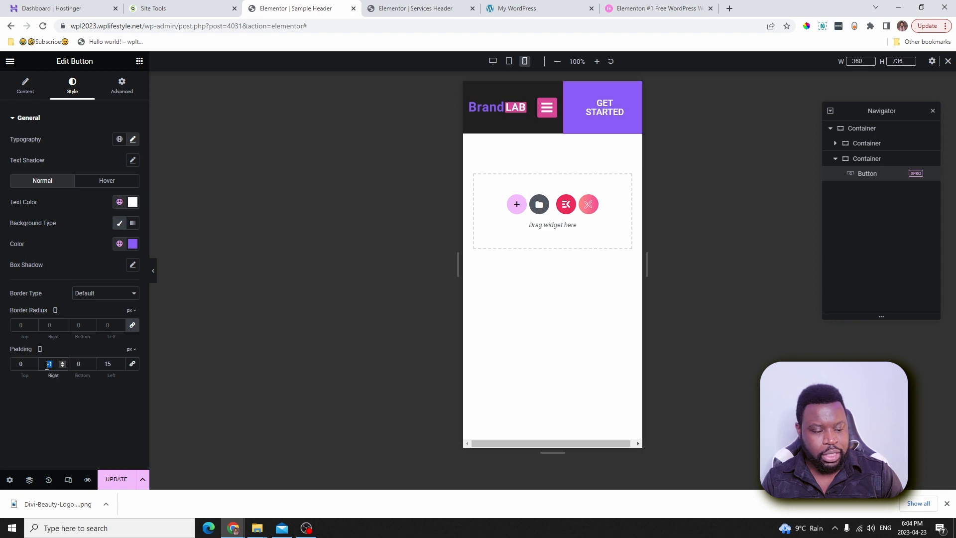
text(15)
click(26, 364)
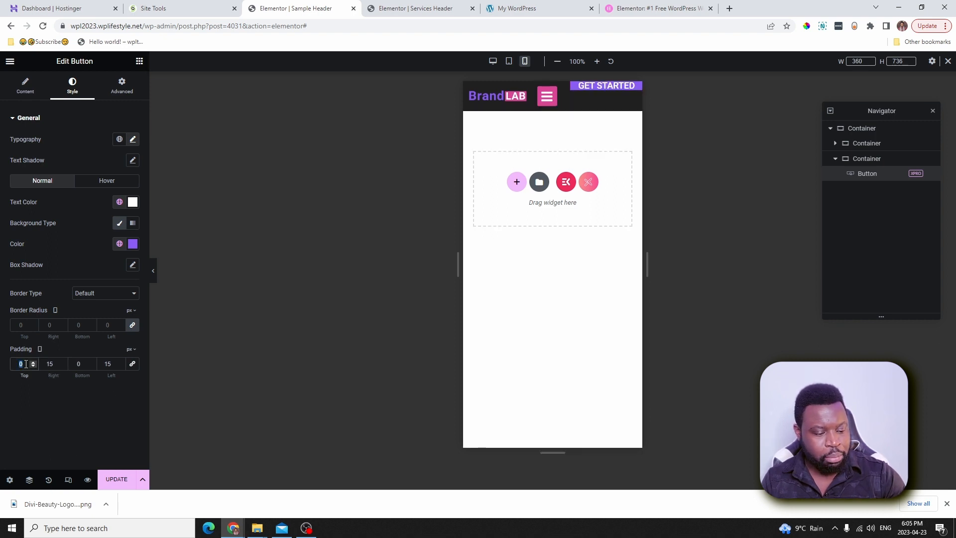
text(30)
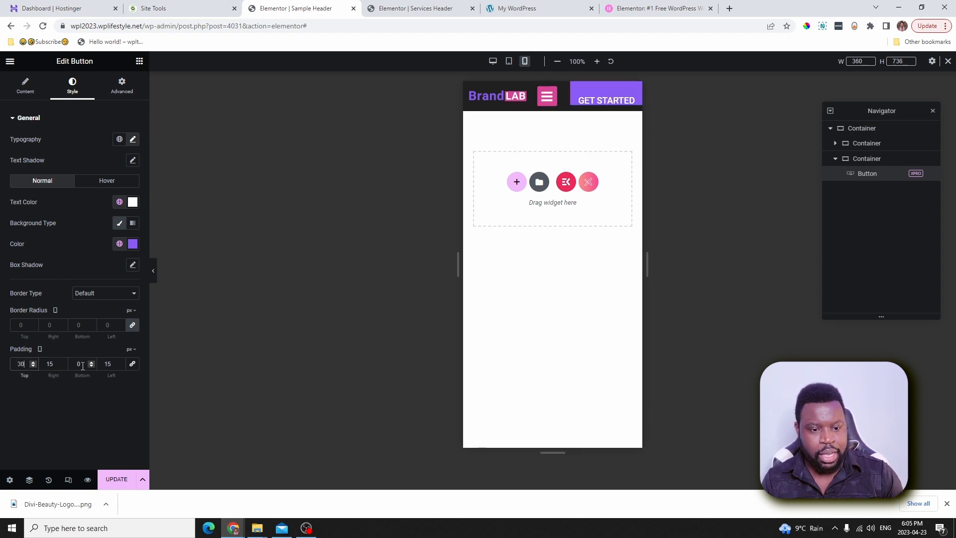
double_click(82, 366)
text(30)
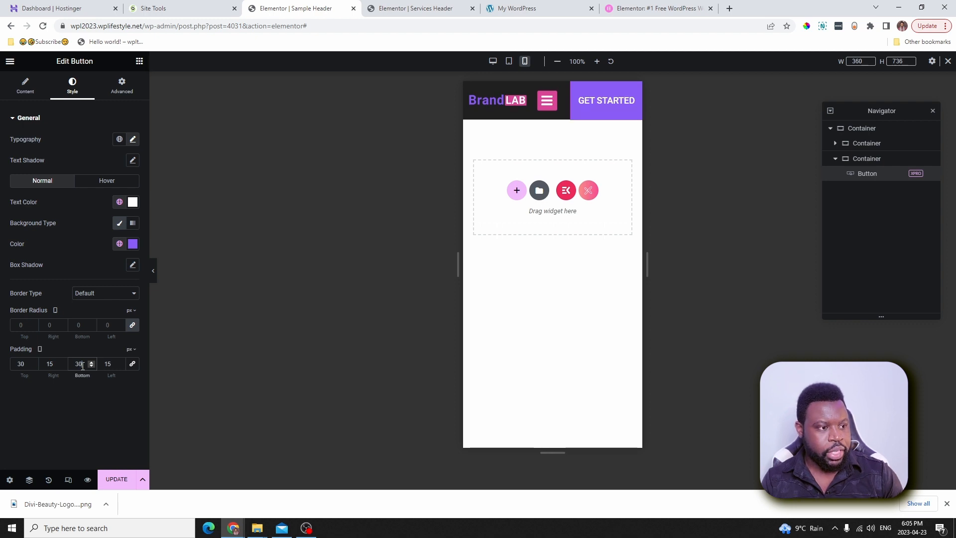
click(155, 273)
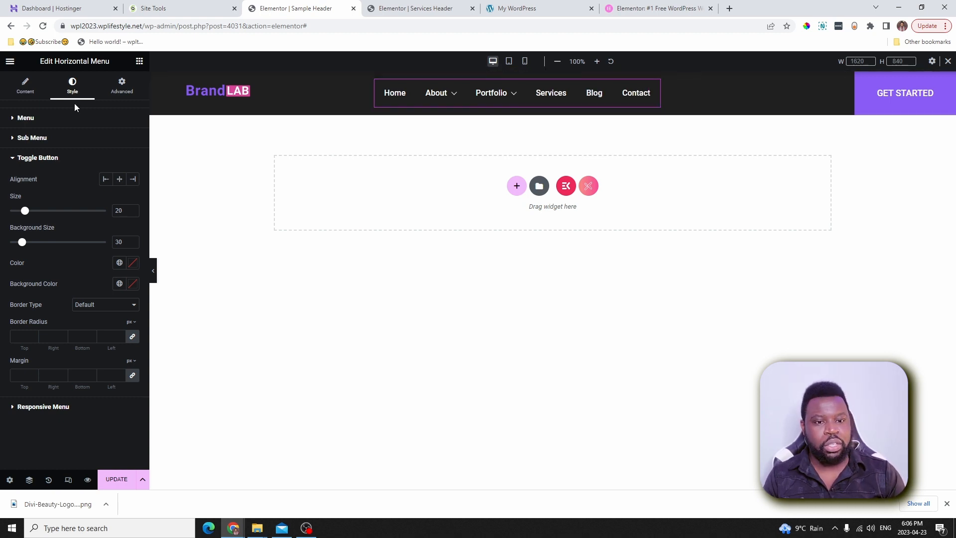
click(20, 121)
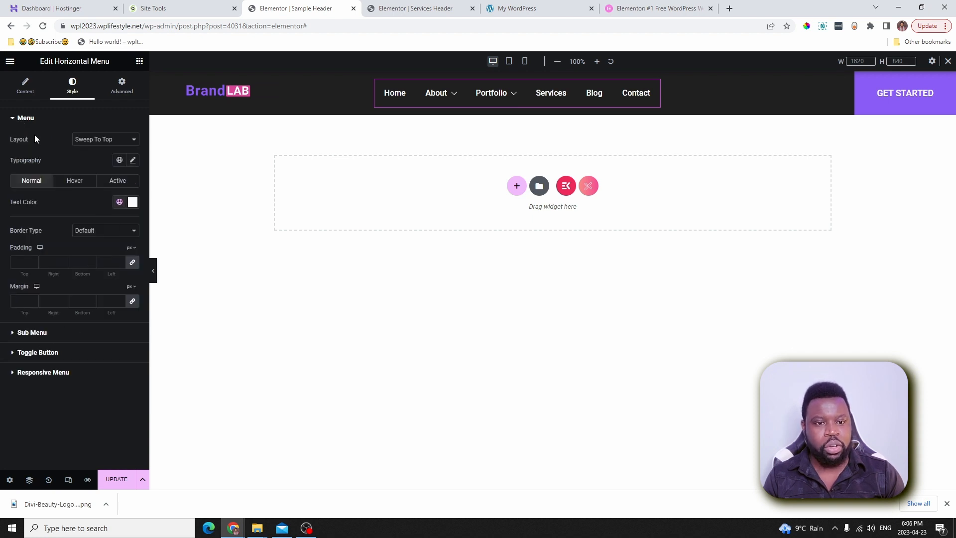
click(30, 120)
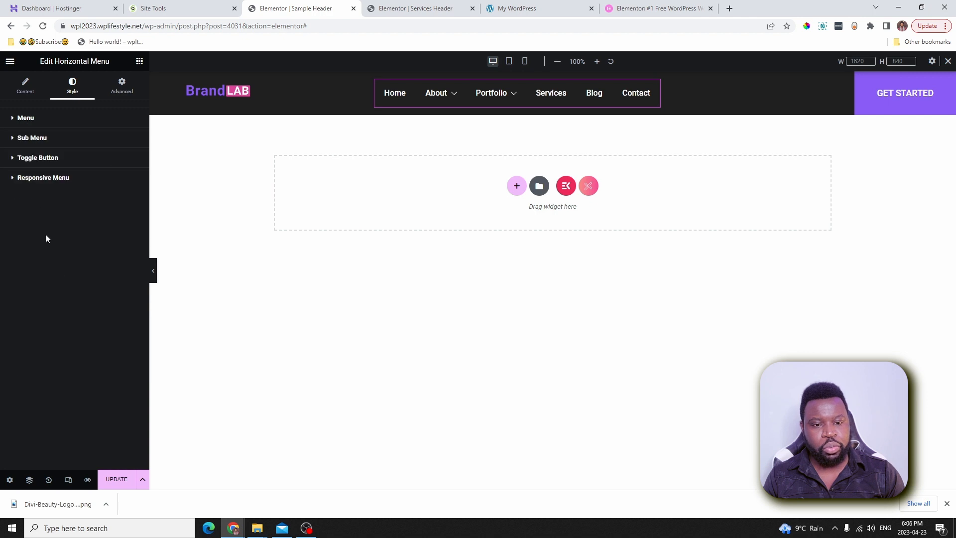
- Give the horizontal menu's sub menu a solid white global colour as its normal-state background
click(29, 141)
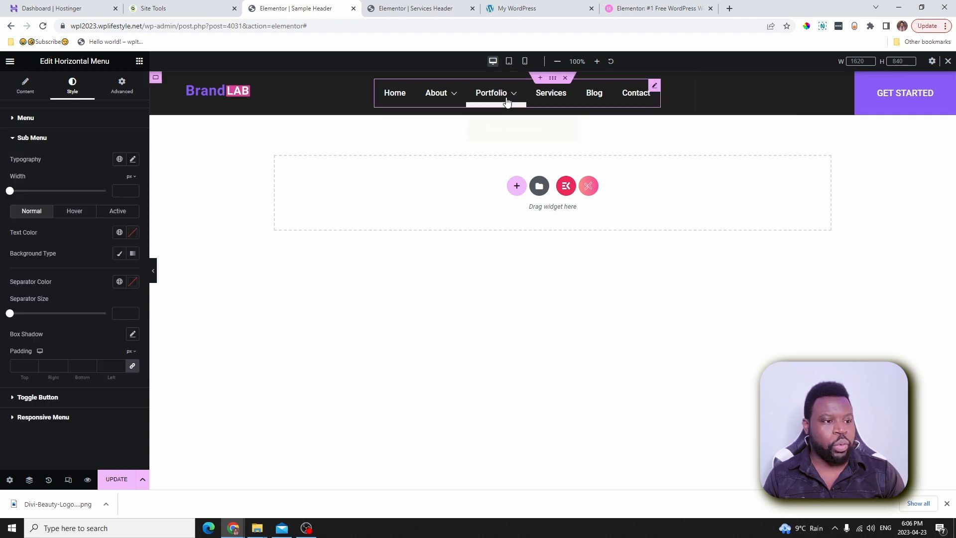
mouse_move(488, 94)
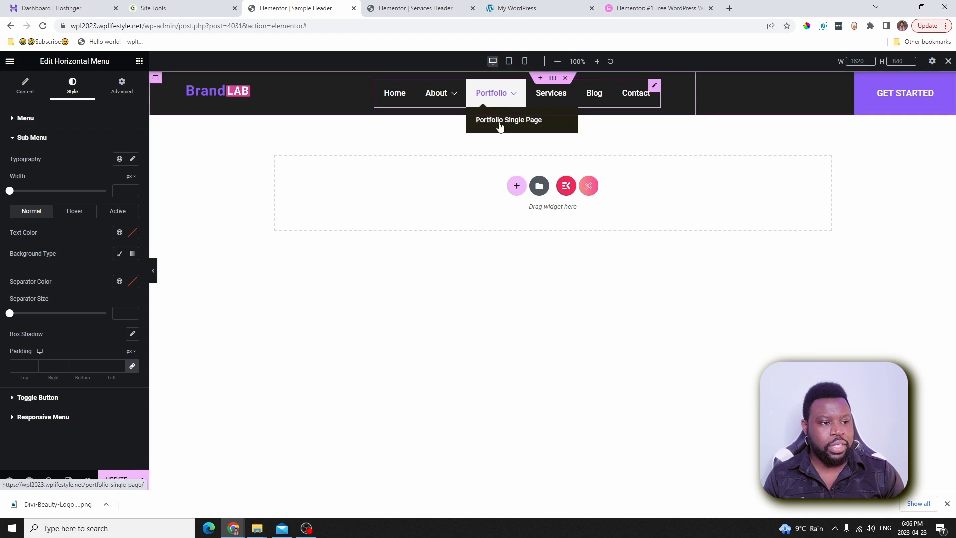
click(120, 253)
click(120, 274)
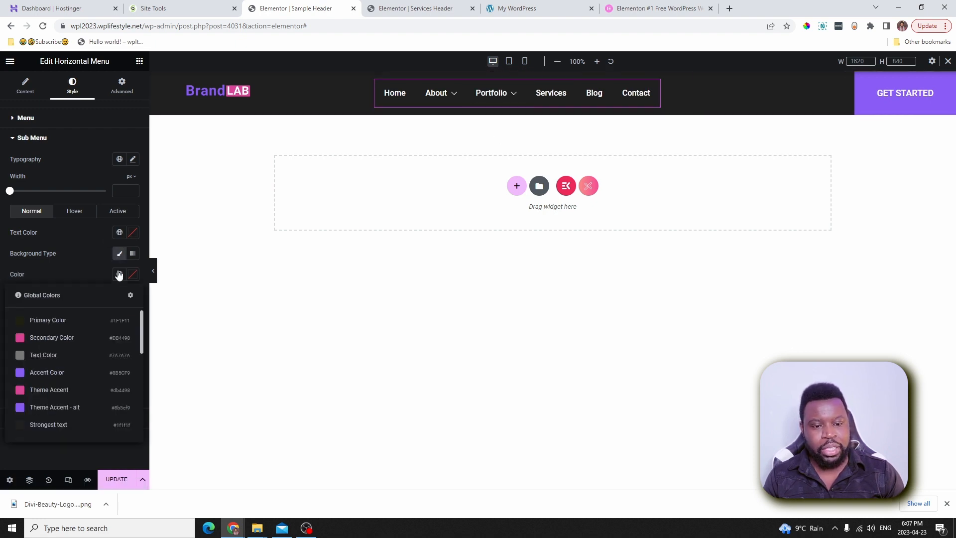
scroll(57, 378, down, 5)
click(67, 332)
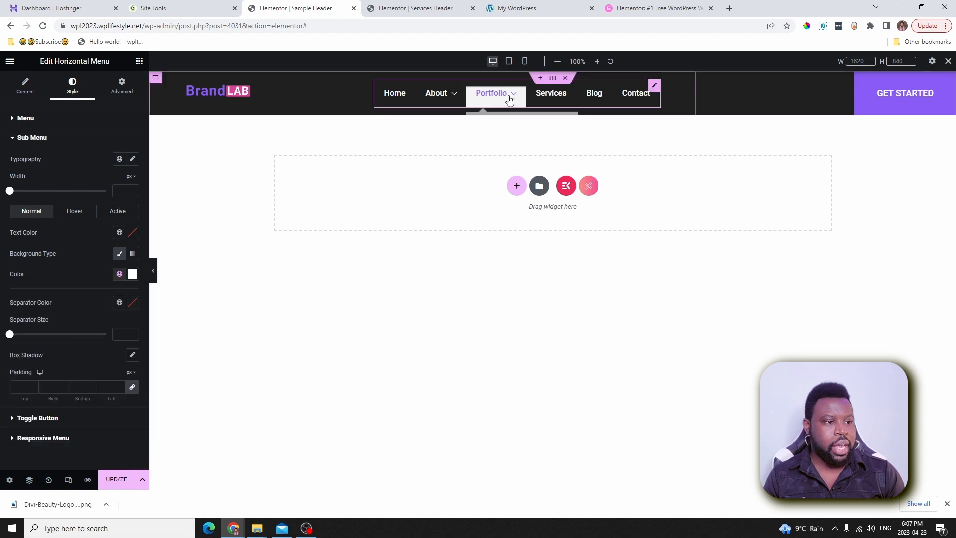
mouse_move(498, 97)
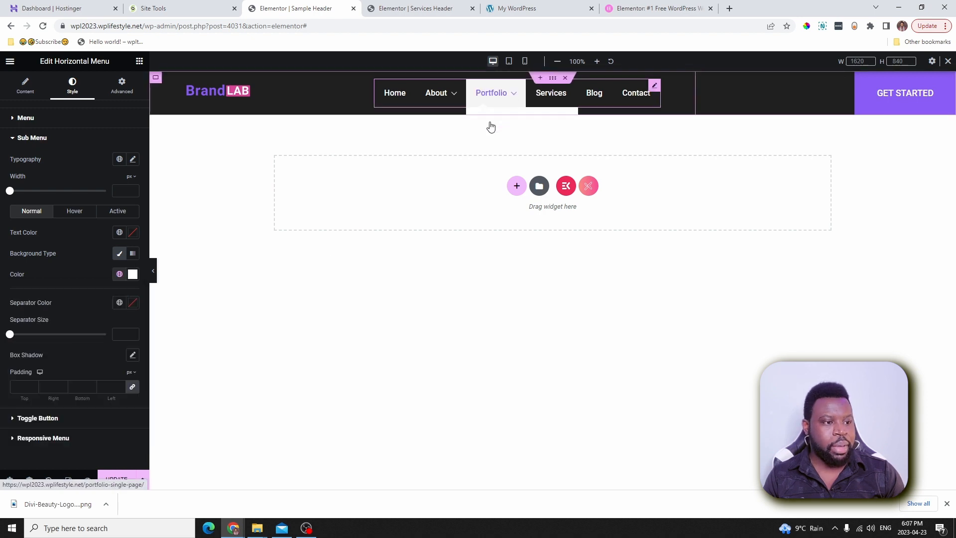
- Set the sub menu's normal text colour to the global Accent Color and its hover text colour to Secondary Color
click(120, 233)
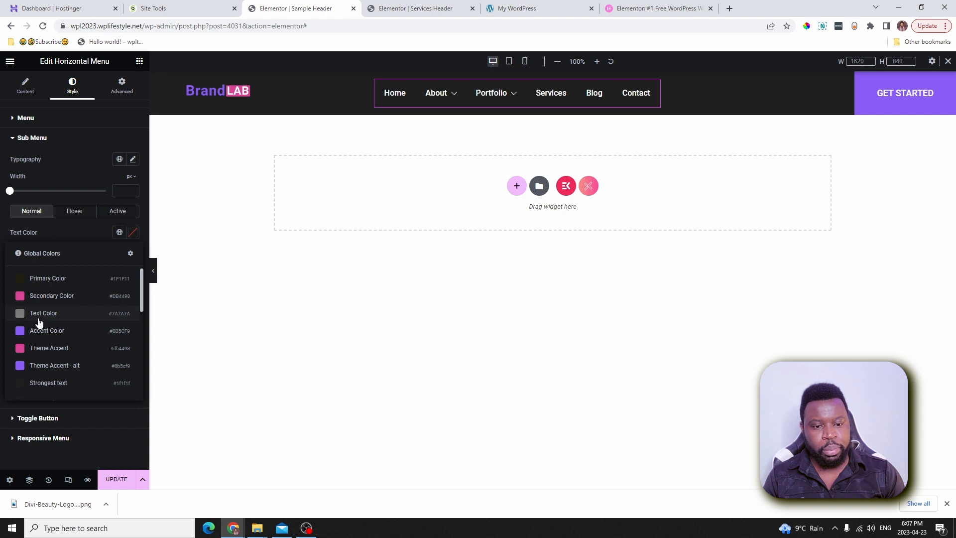
click(51, 332)
mouse_move(491, 123)
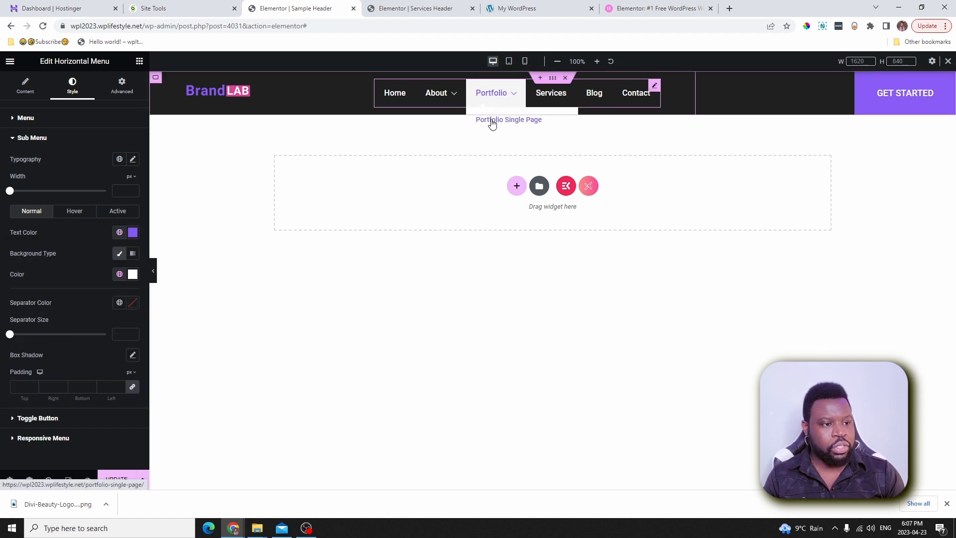
click(75, 211)
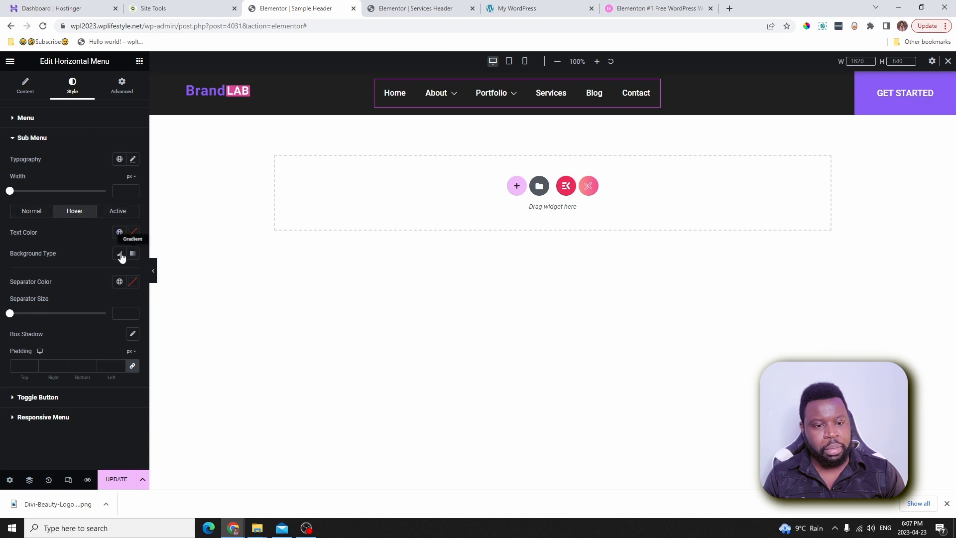
click(120, 232)
click(51, 297)
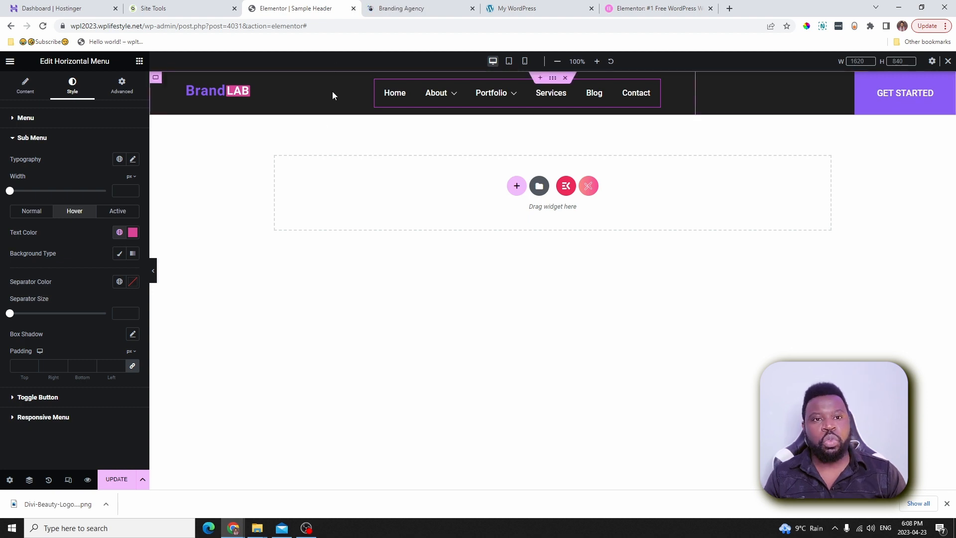
- Check how the header behaves while scrolling on the live Branding Agency home page
click(403, 11)
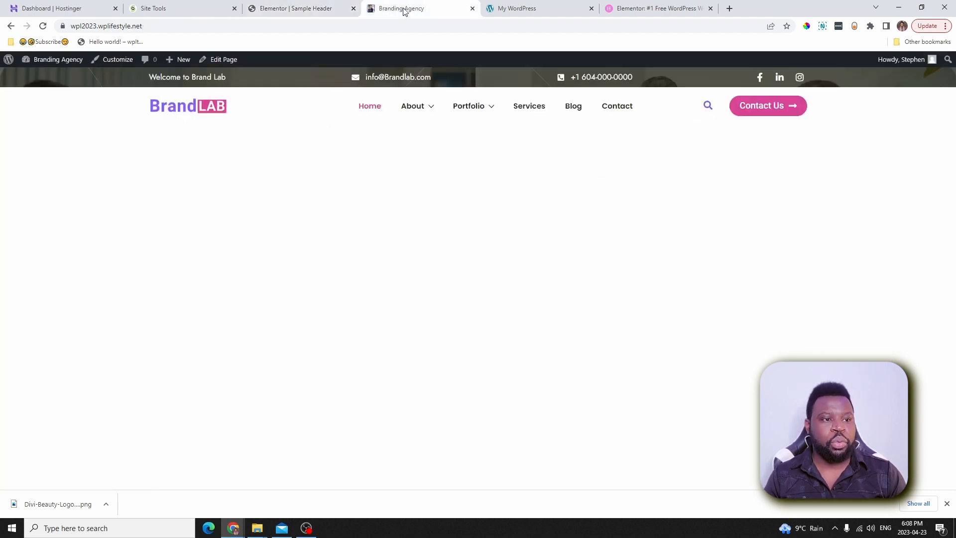
scroll(371, 171, down, 6)
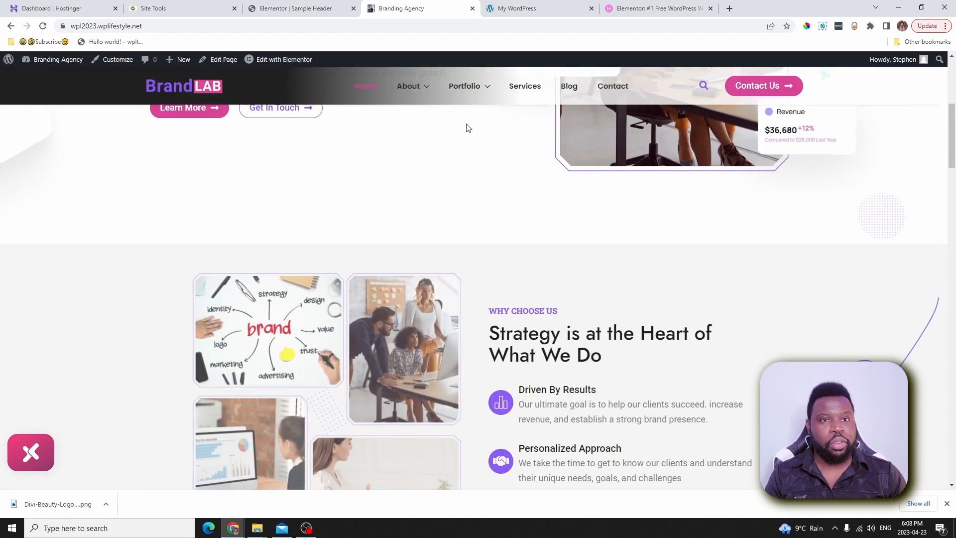
click(276, 6)
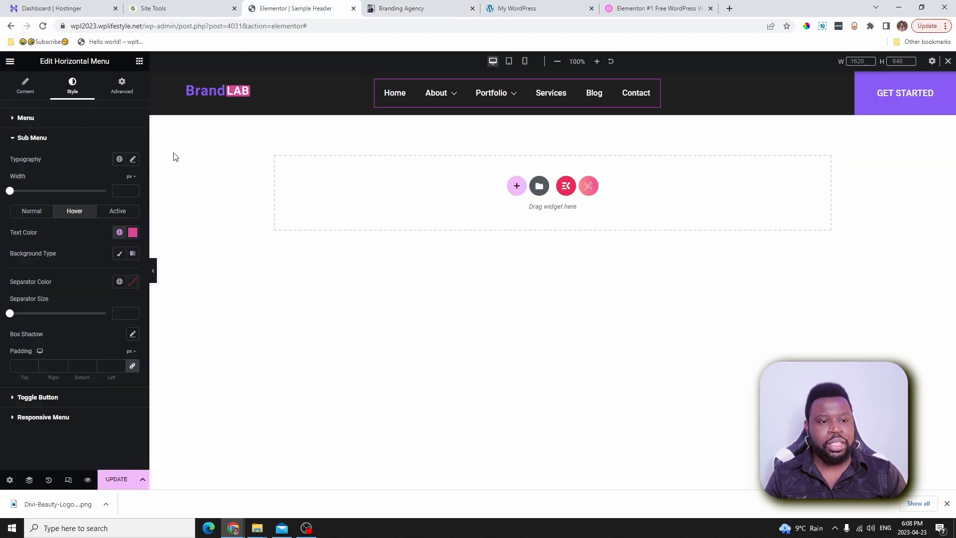
- Set the header container's Header Sticky background to the solid dark blue global colour and update the template
mouse_move(513, 93)
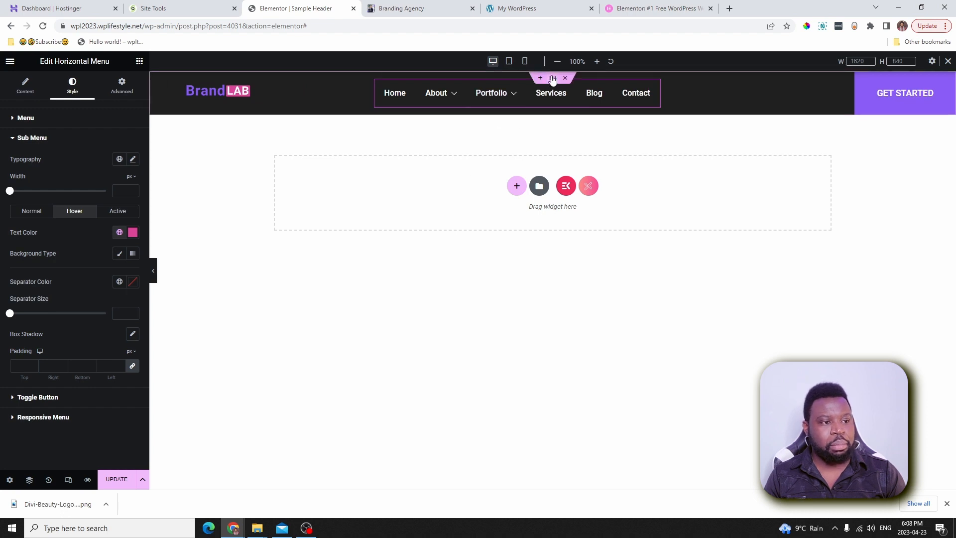
click(553, 78)
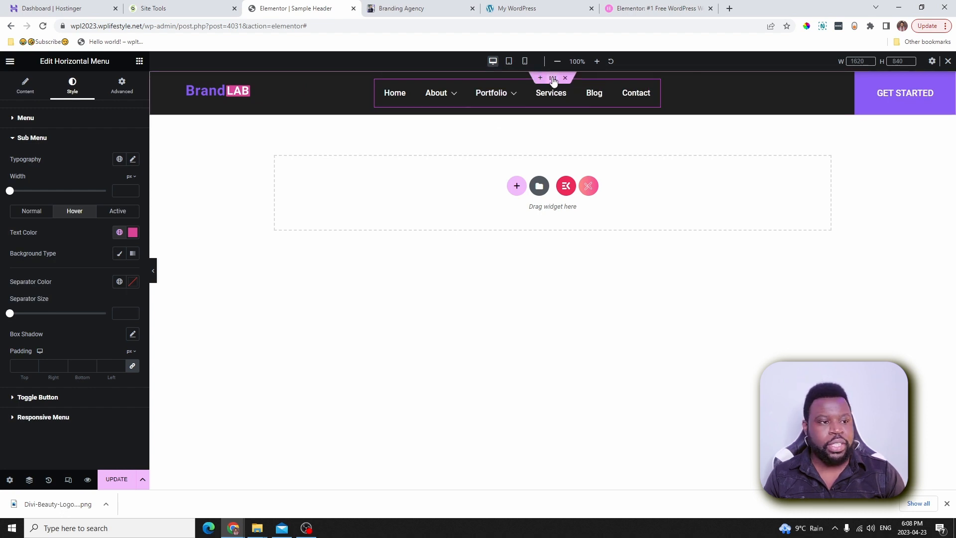
click(124, 90)
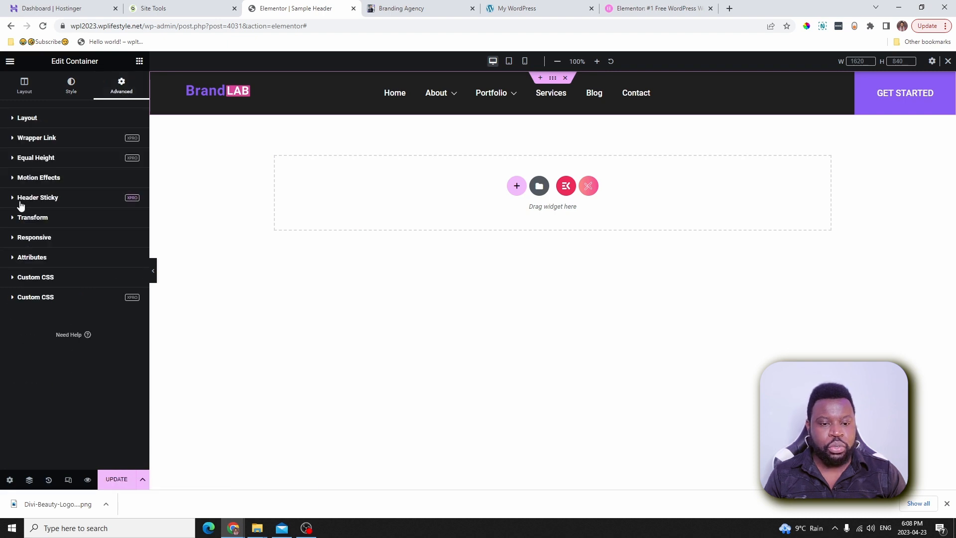
click(129, 200)
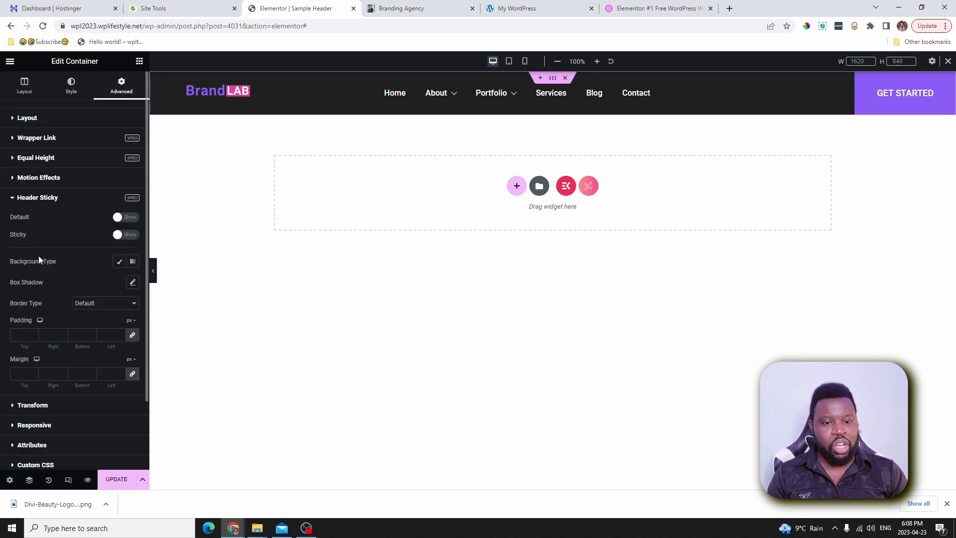
click(119, 263)
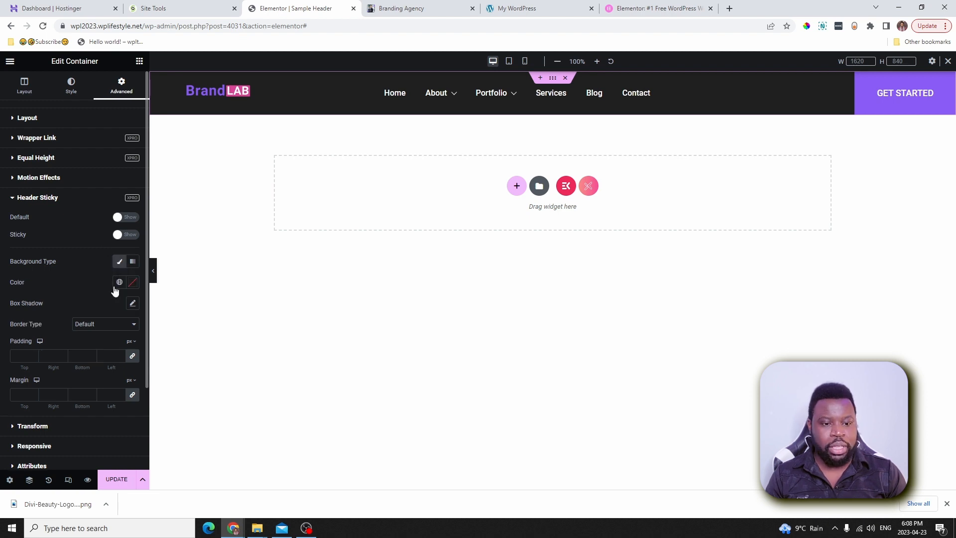
click(120, 281)
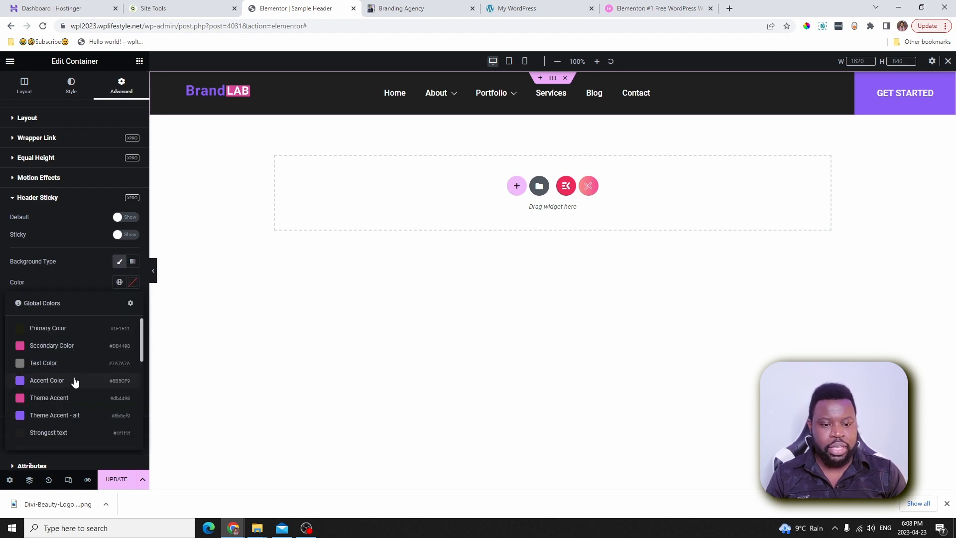
click(59, 415)
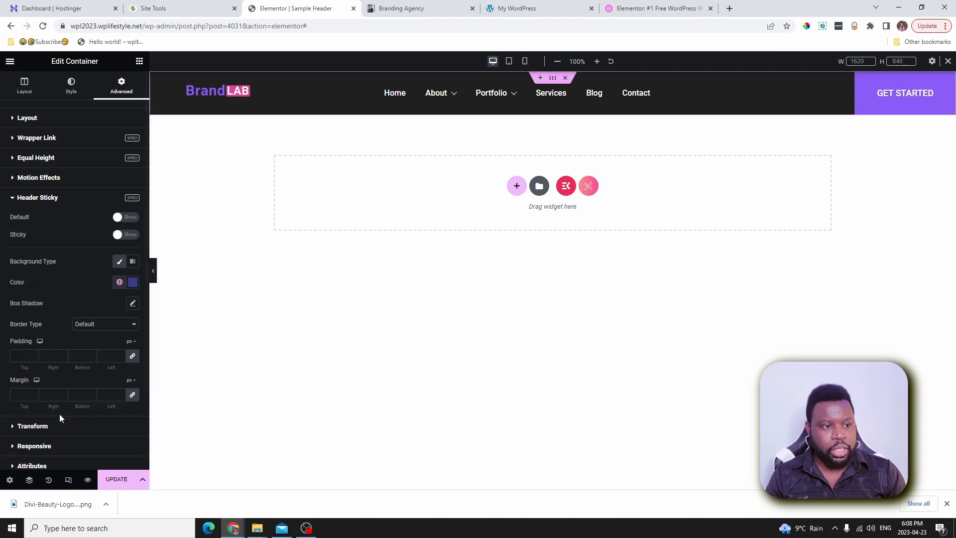
click(119, 480)
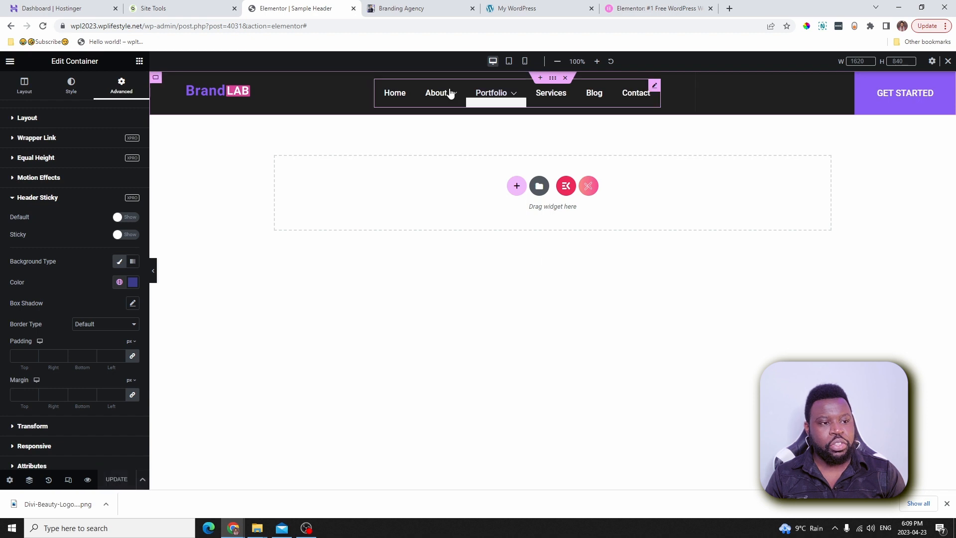
- Open the live site's About page and examine the sticky header and sub menu styling along the page
mouse_move(458, 92)
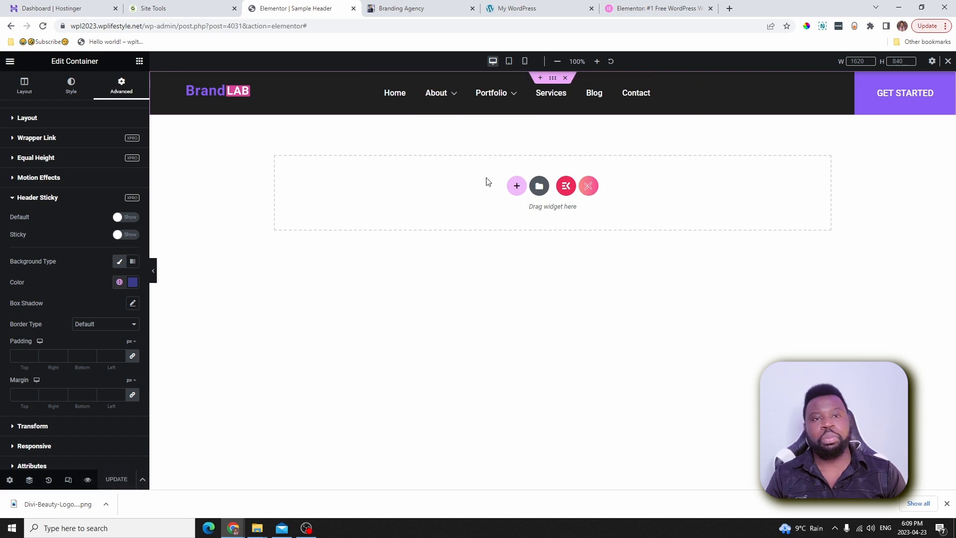
click(421, 11)
mouse_move(400, 91)
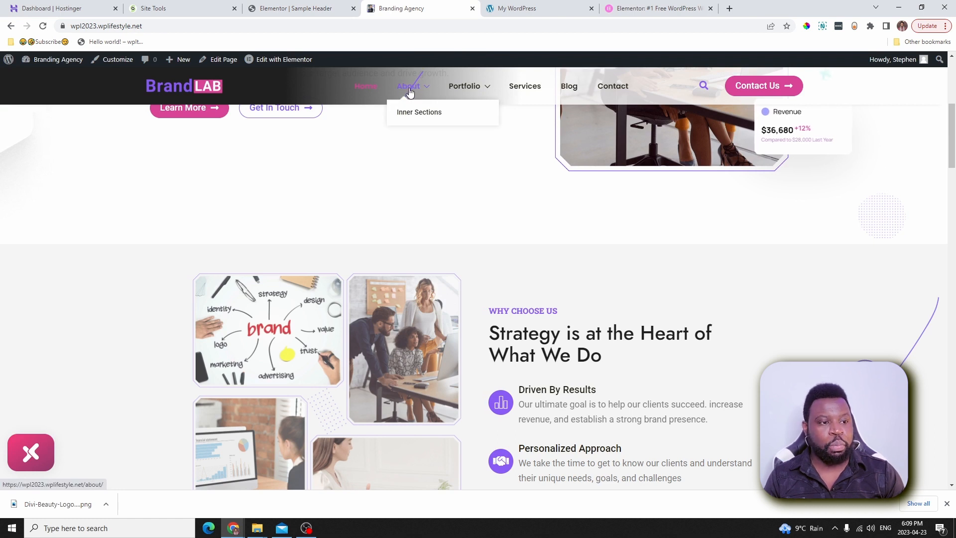
click(414, 92)
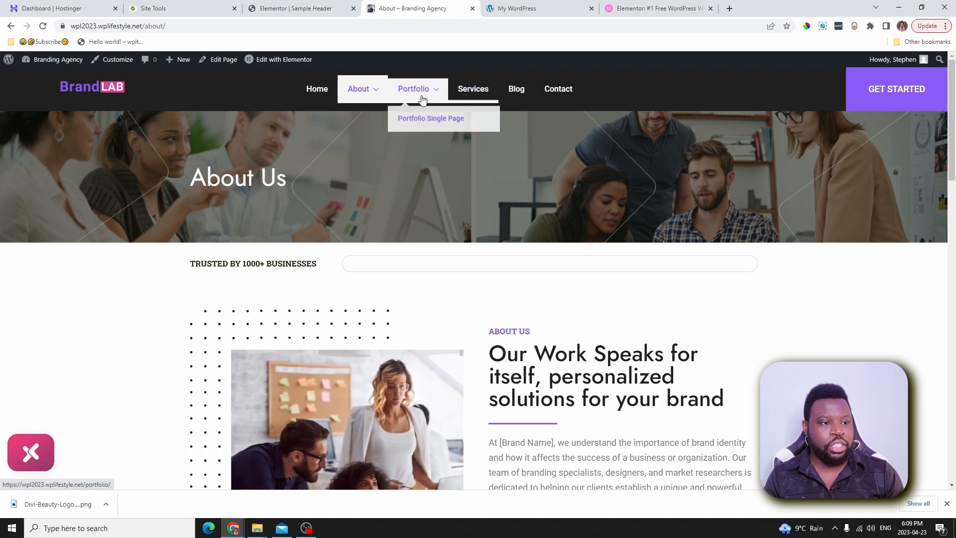
scroll(469, 185, down, 4)
scroll(469, 184, down, 5)
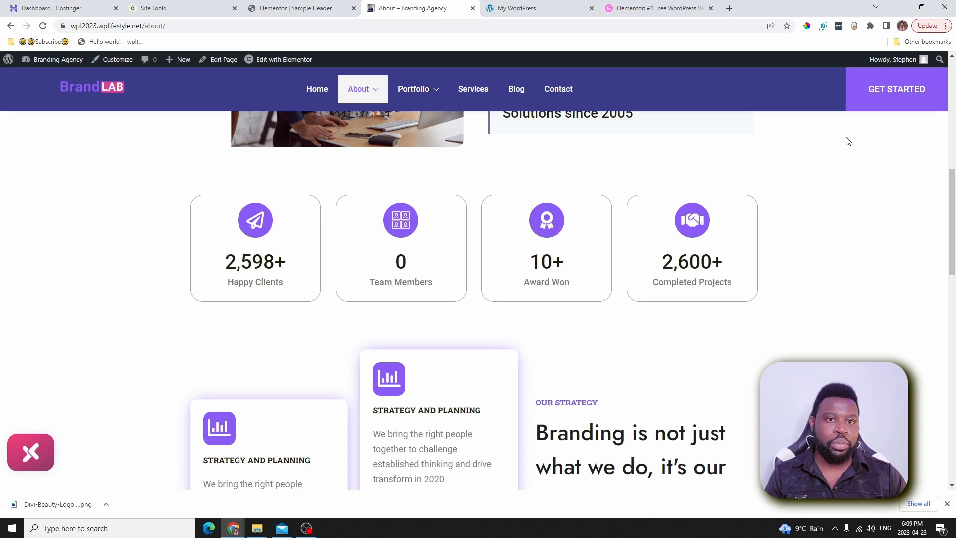
scroll(546, 139, down, 10)
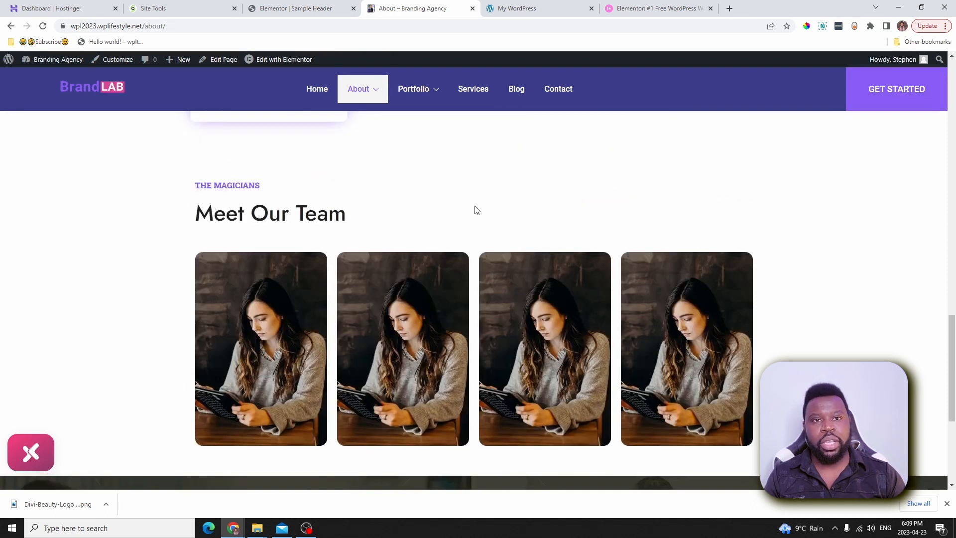
scroll(437, 165, up, 8)
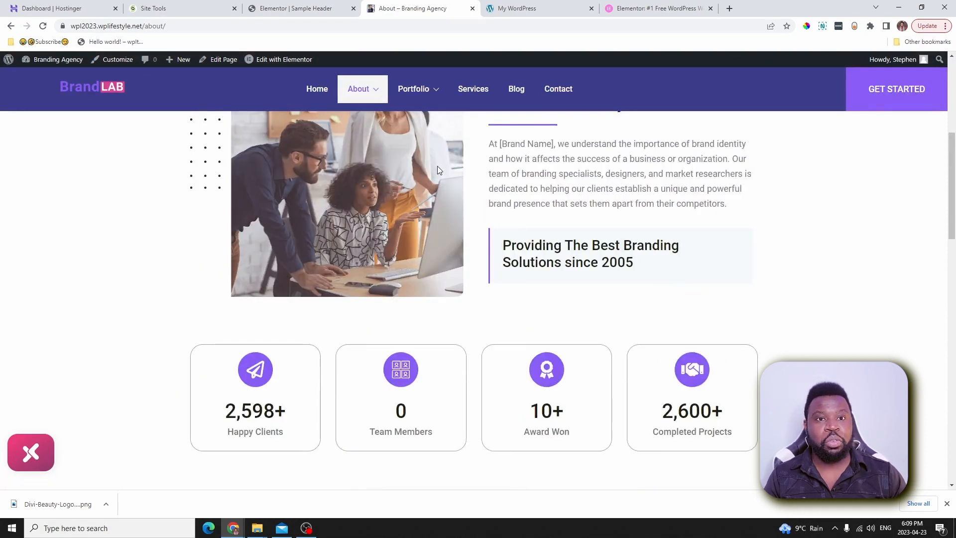
scroll(170, 74, up, 5)
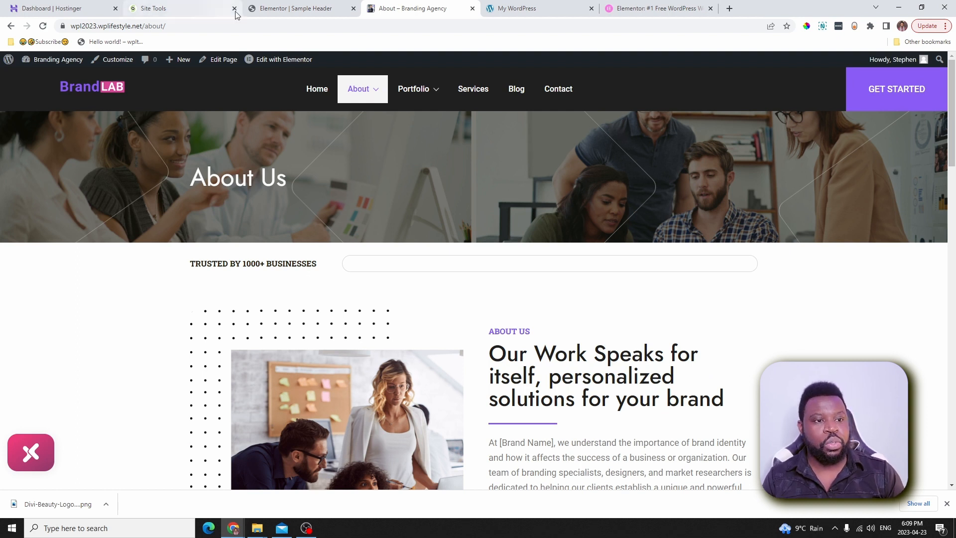
- Exit the Elementor editor to WordPress and update the Sample Header layout
click(291, 9)
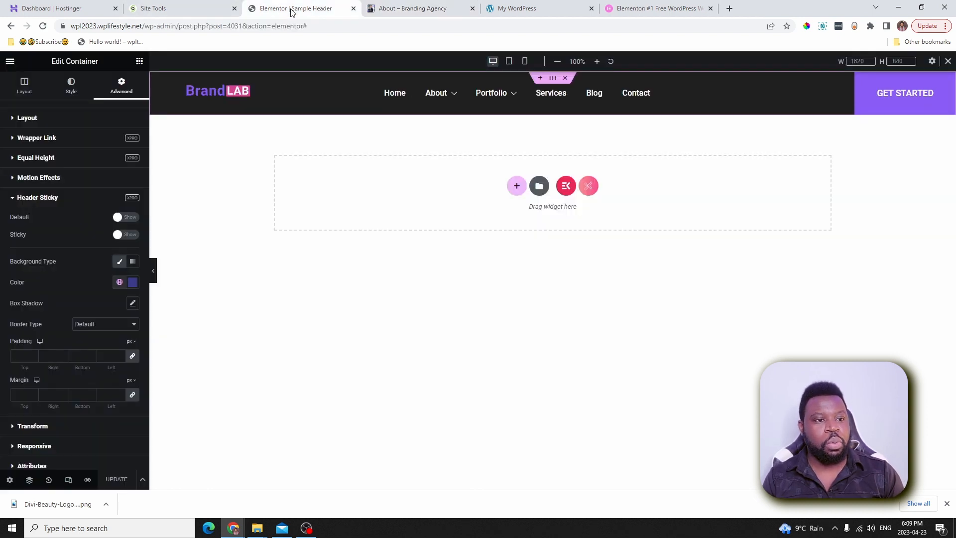
click(10, 61)
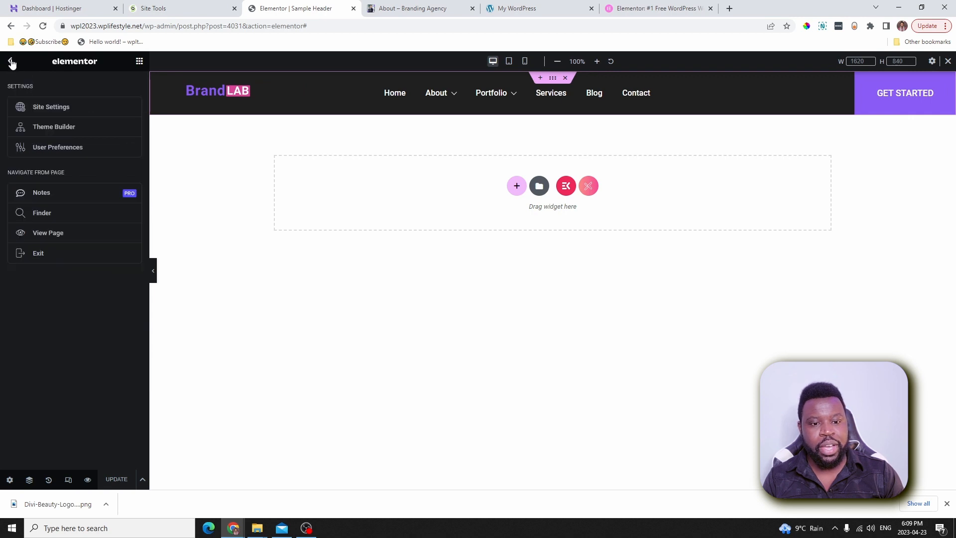
click(40, 255)
click(918, 222)
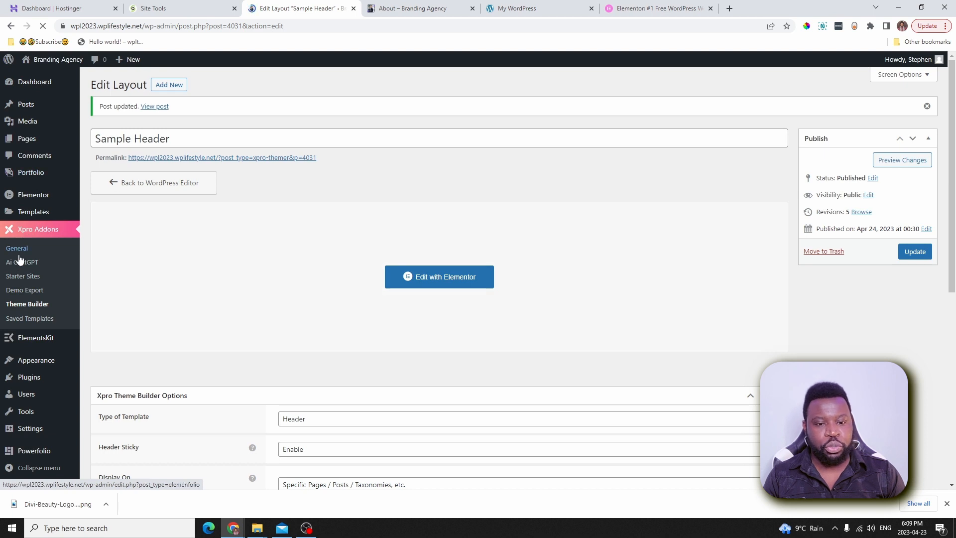
- Add a new Xpro Theme Builder layout titled "Sample Footer"
click(25, 305)
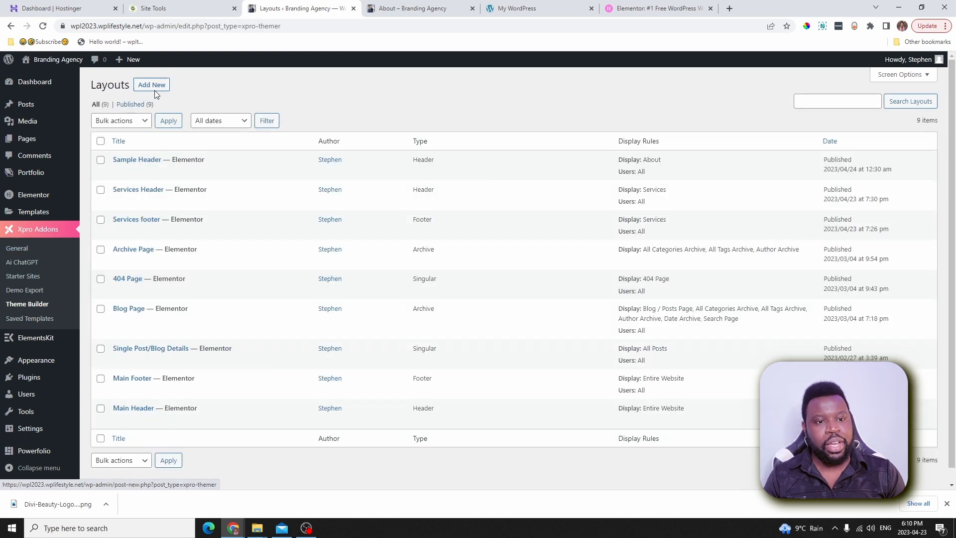
click(155, 87)
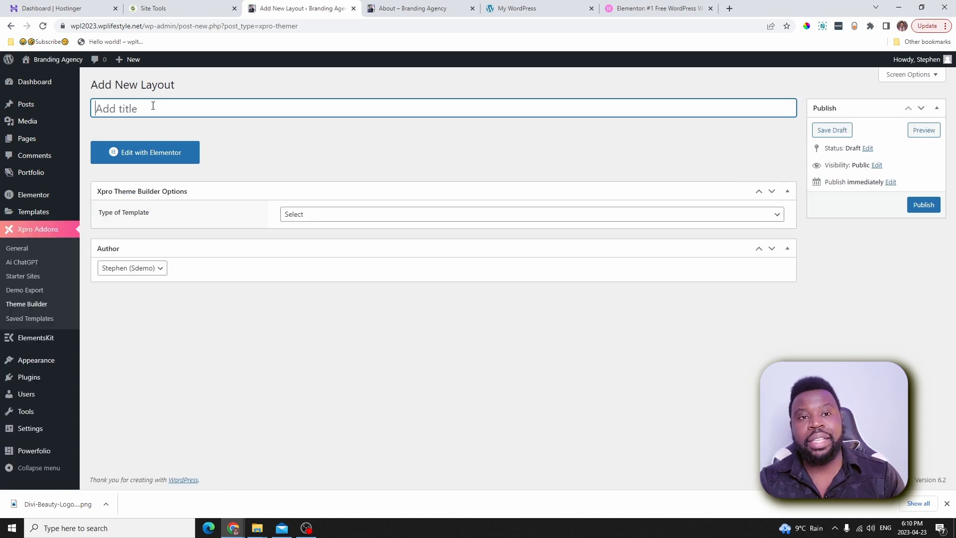
text(Sample Footer)
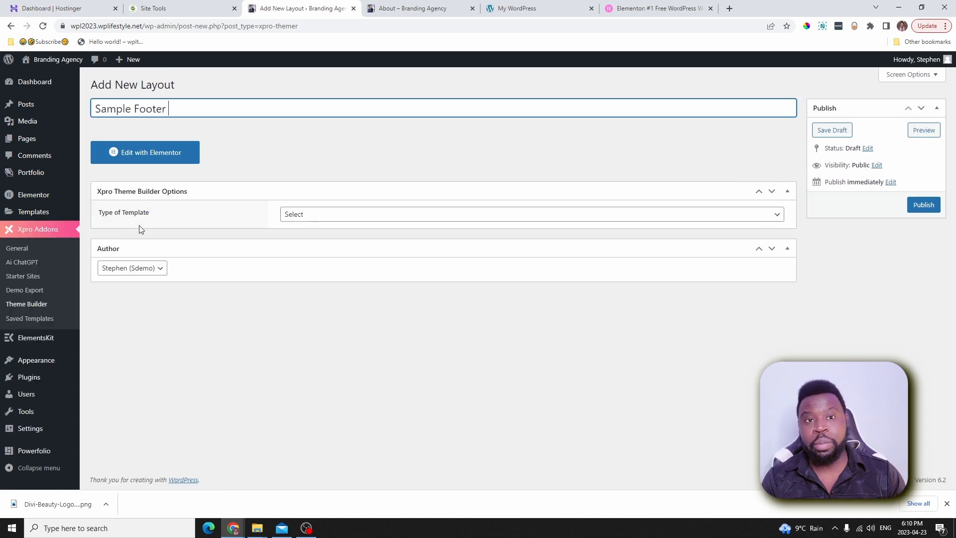
- Publish the layout as a Footer displayed on the specific About page for all user roles, and open it for editing with Elementor
click(338, 215)
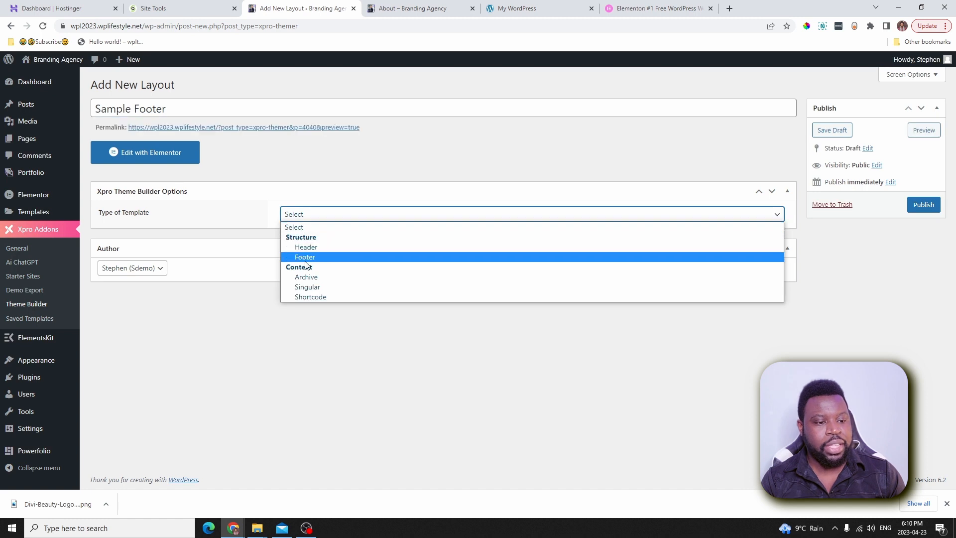
click(306, 252)
click(313, 250)
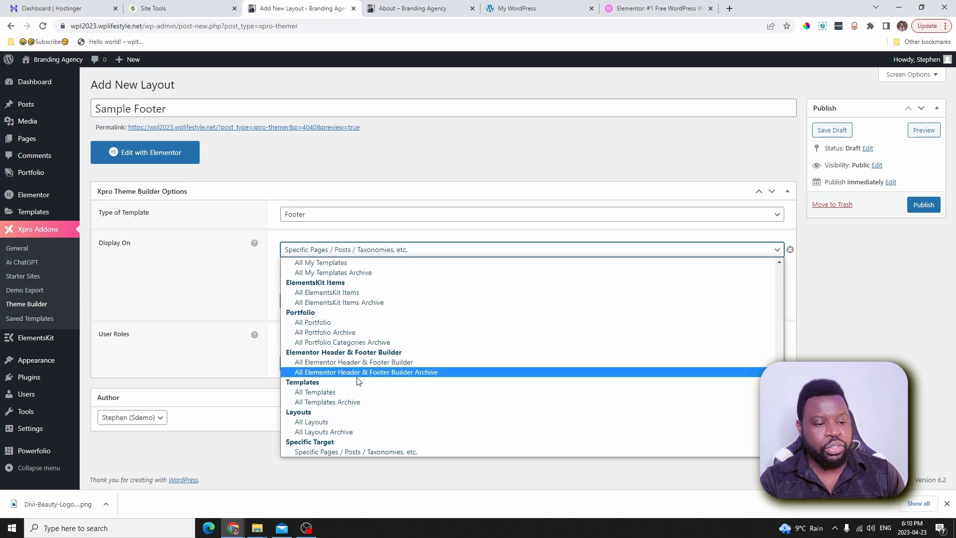
click(318, 454)
click(313, 273)
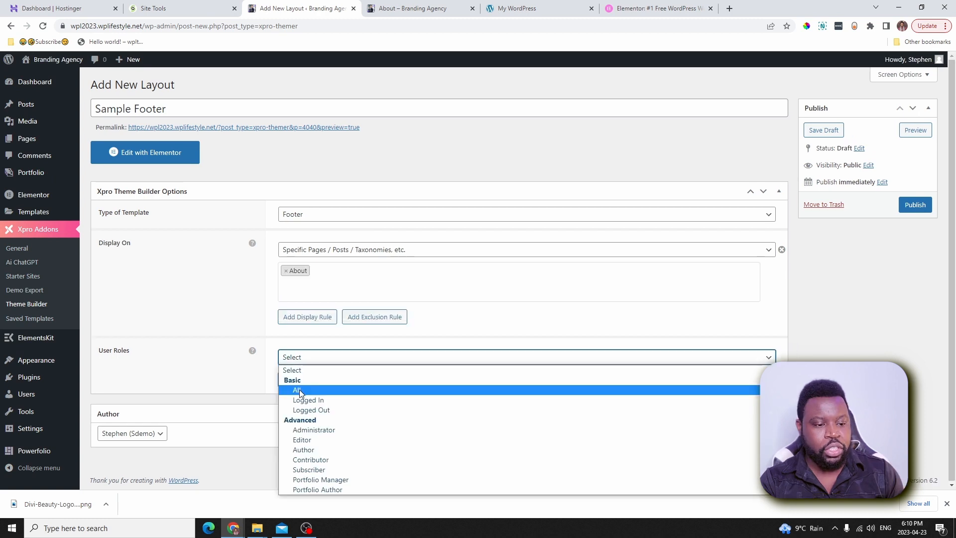
click(302, 389)
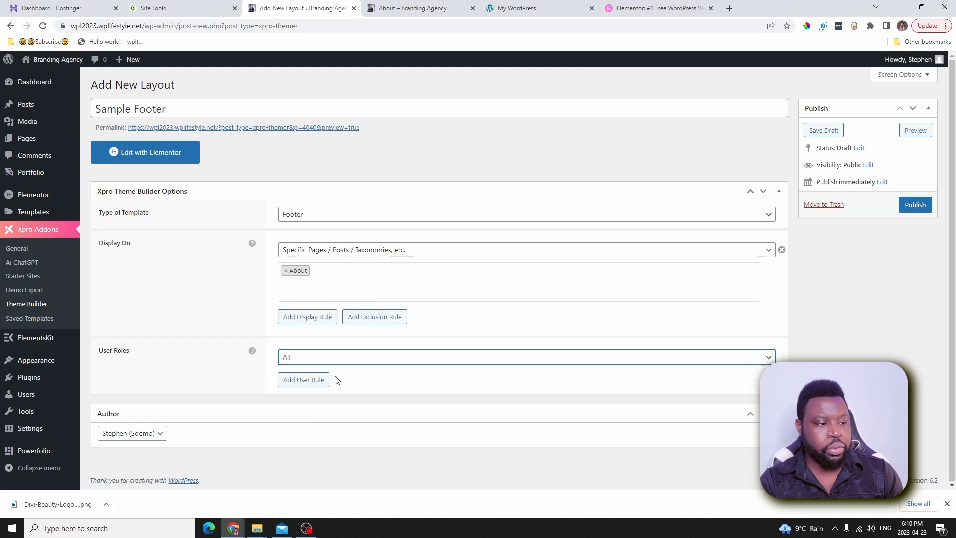
click(917, 205)
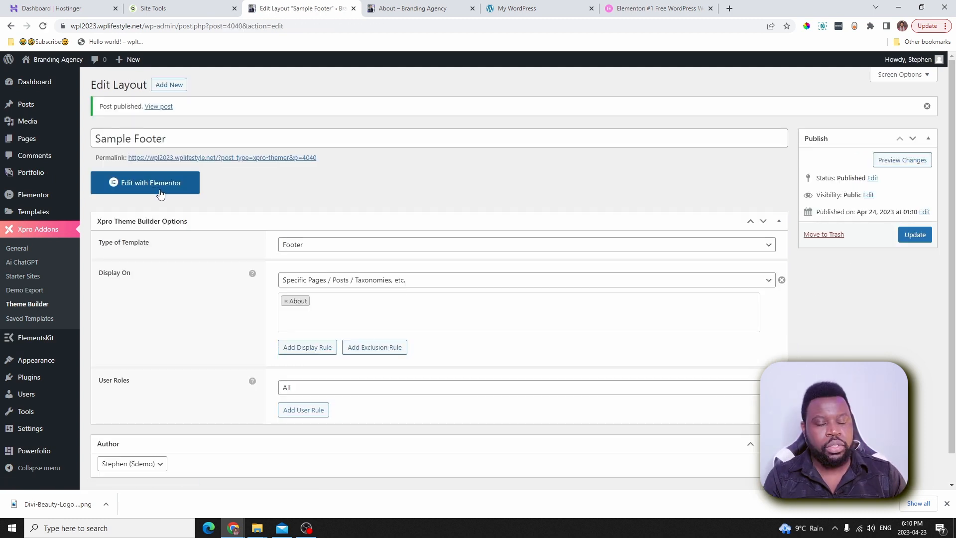
click(158, 190)
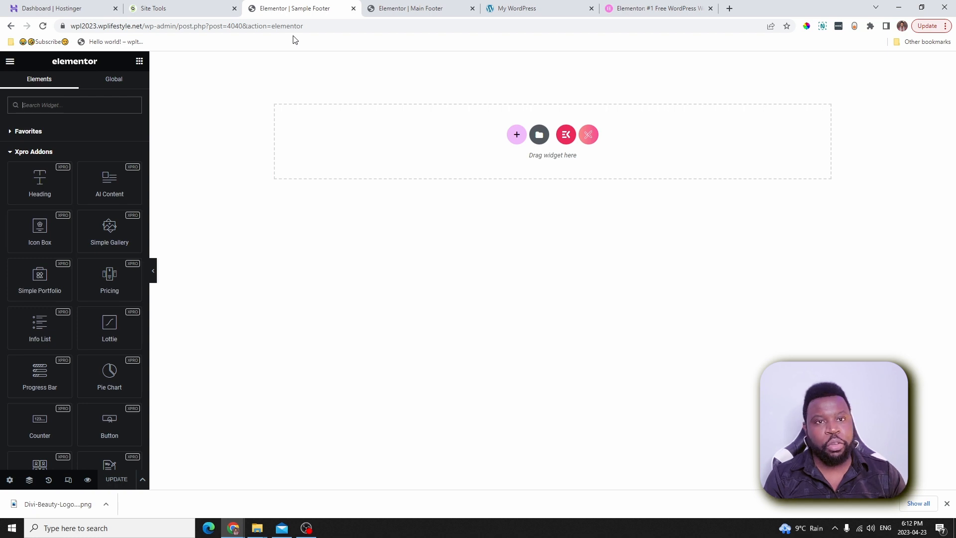
- Examine the footers of the Elementor website and the Main Footer template as layout references for the Sample Footer
click(643, 8)
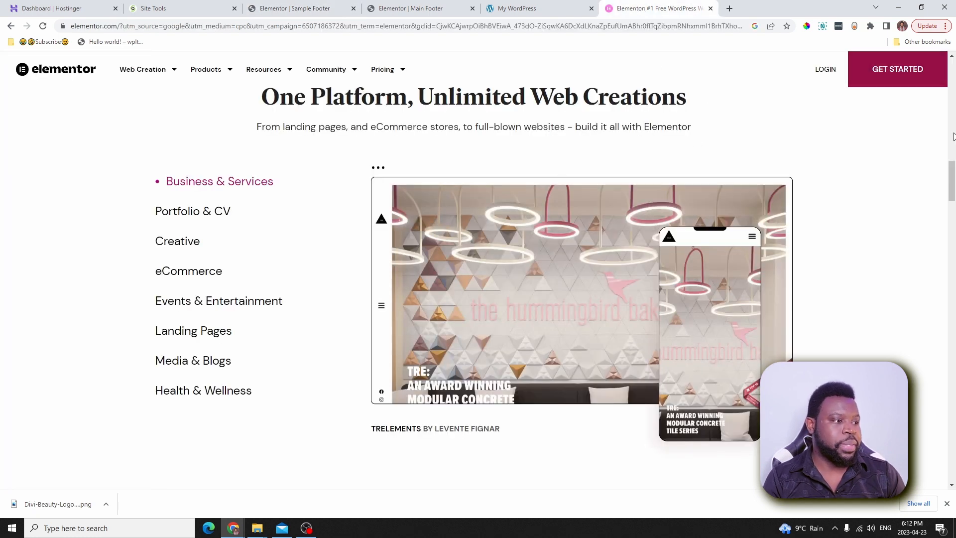
drag(952, 181, 952, 486)
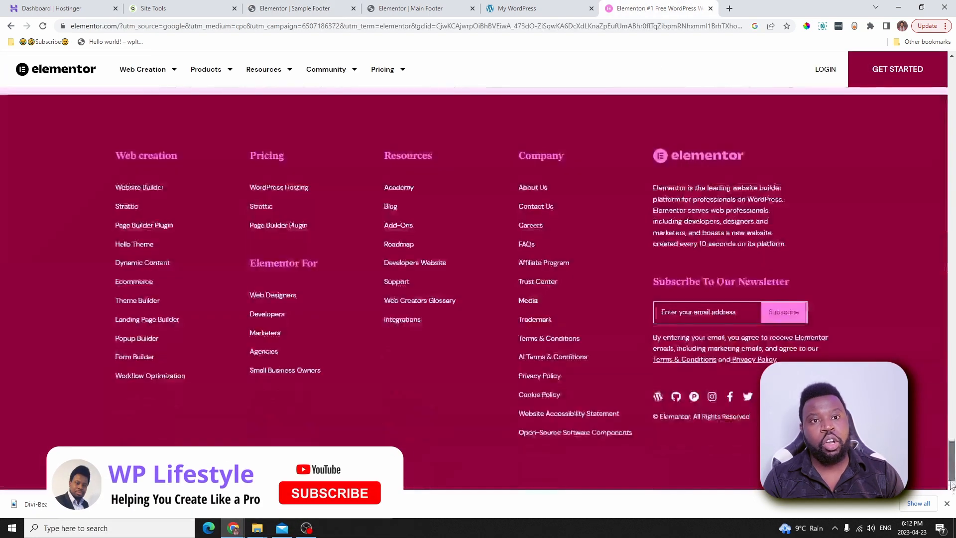
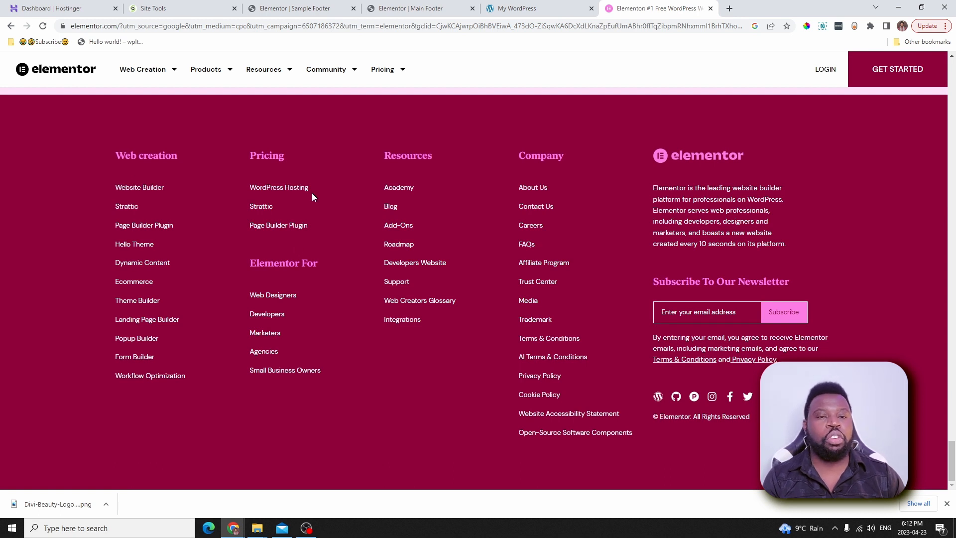
click(294, 8)
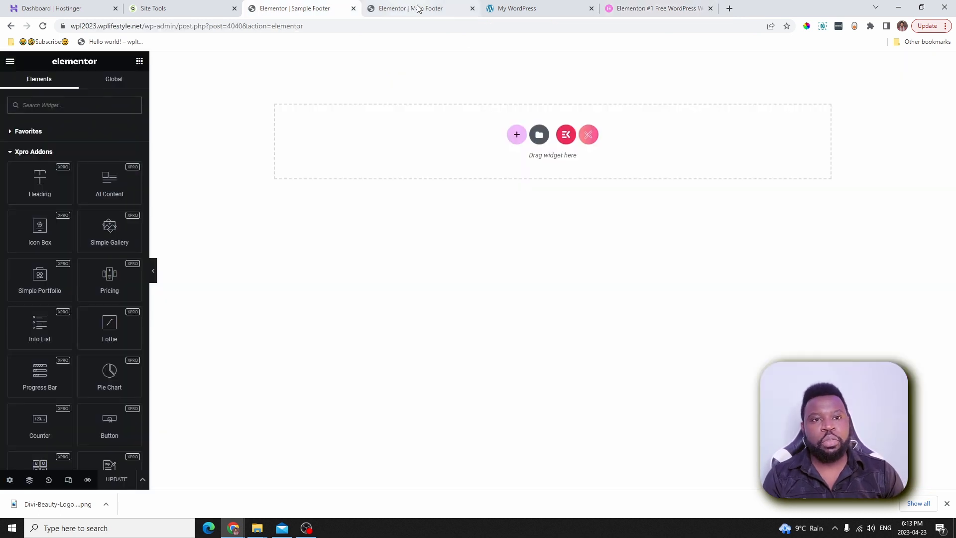
click(418, 8)
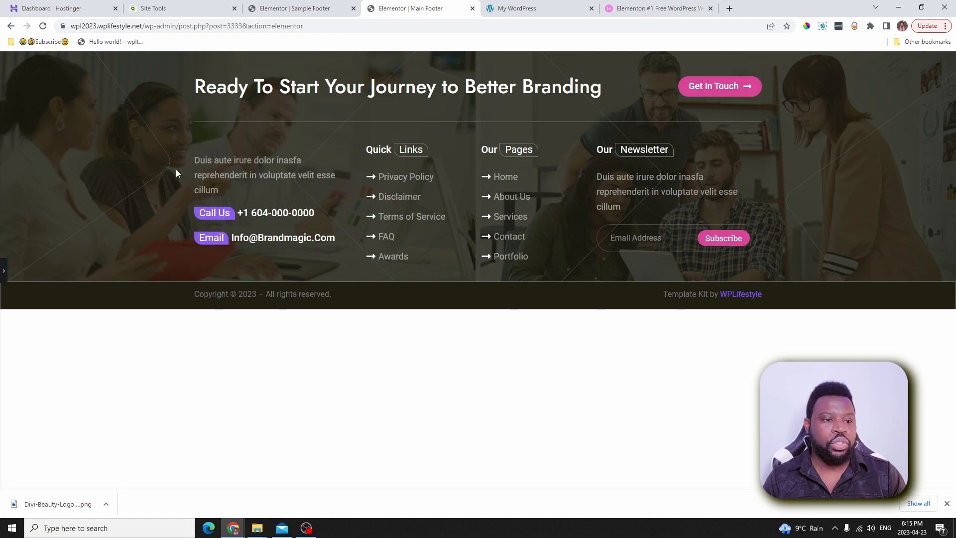
click(299, 8)
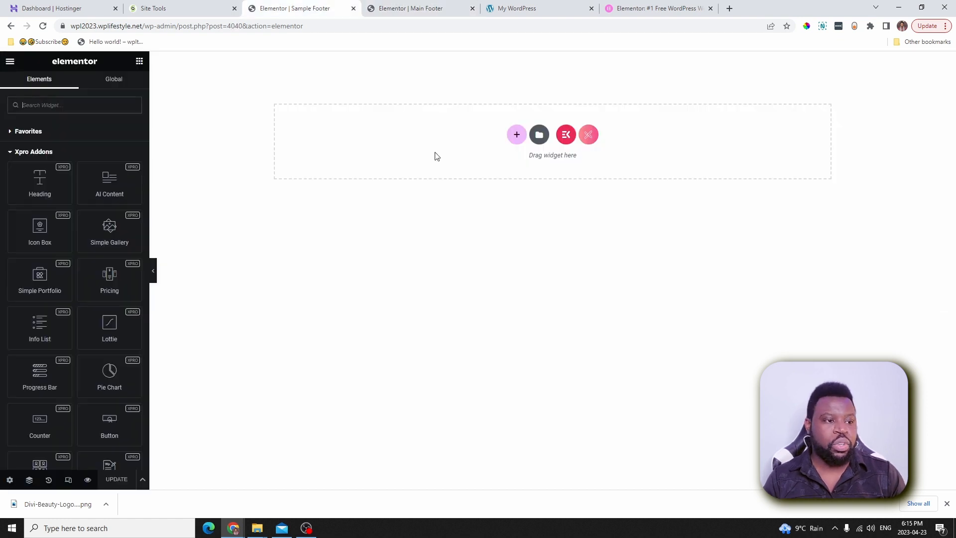
- Add a column-direction container to the Sample Footer and nest two containers inside it, one above the other
click(515, 136)
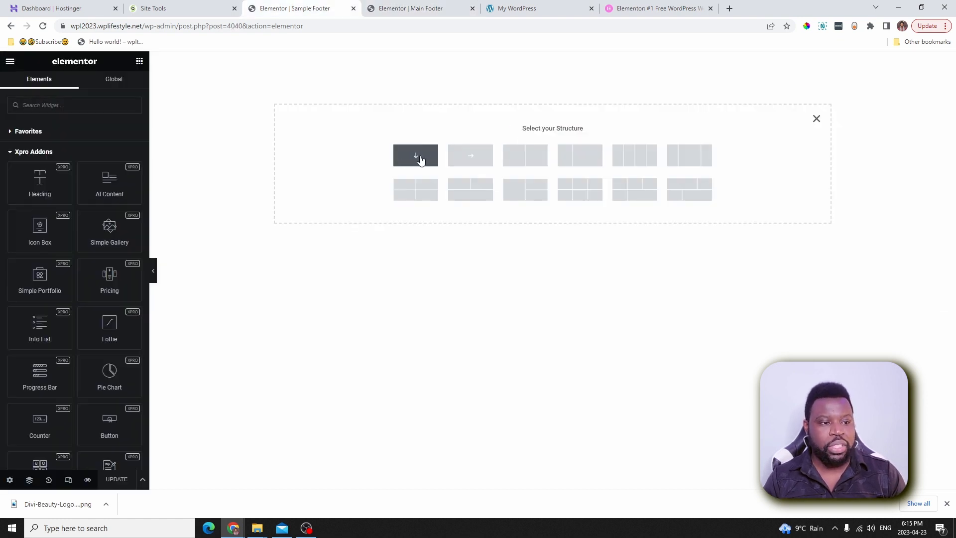
click(422, 157)
key(ctrl+Tab)
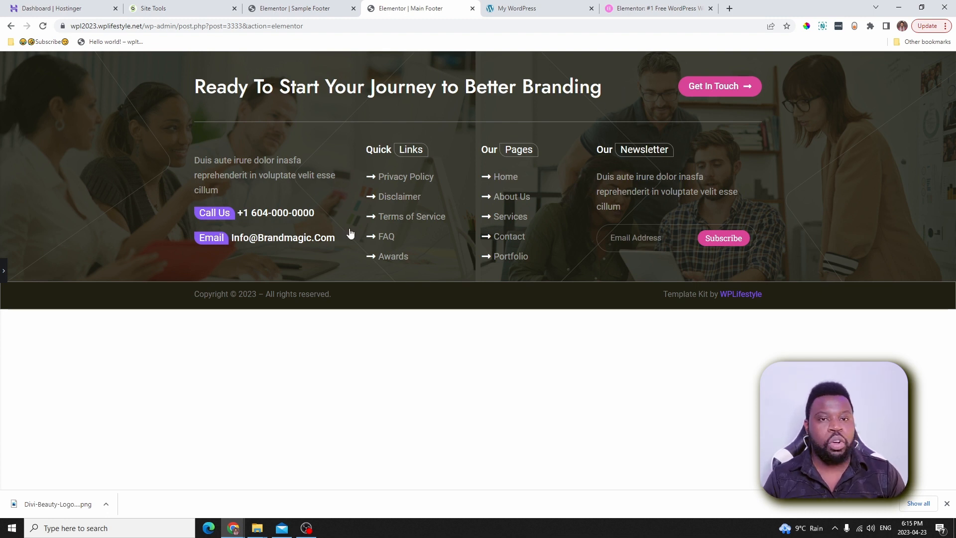
click(331, 13)
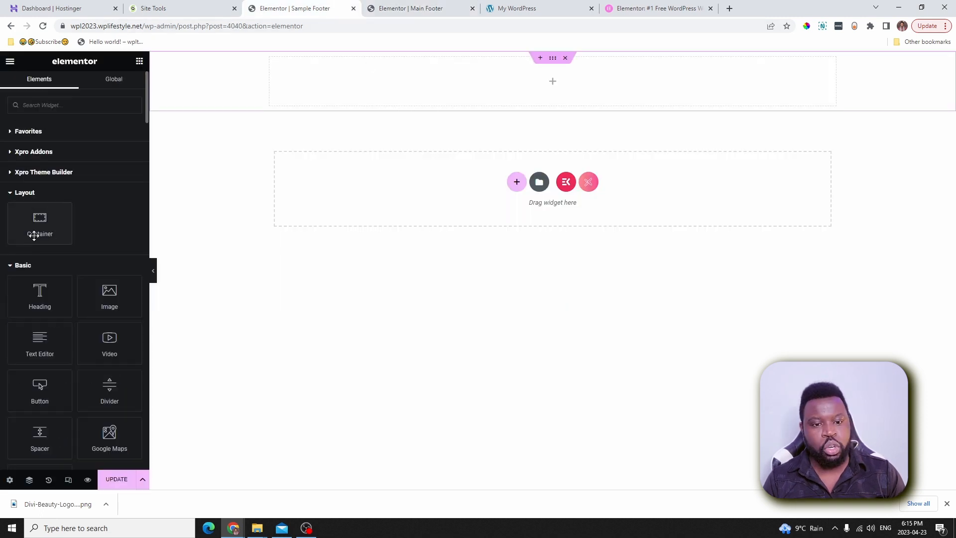
drag(34, 234, 495, 93)
drag(29, 239, 510, 114)
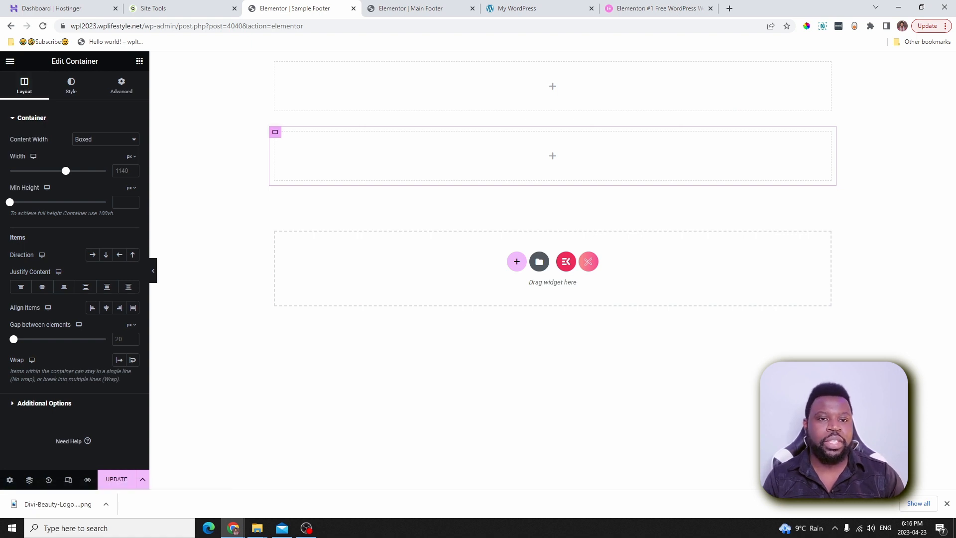
- Nest a container in the lower container, duplicate it twice, and set the parent container's direction to Row - horizontal
click(139, 61)
drag(33, 235, 514, 158)
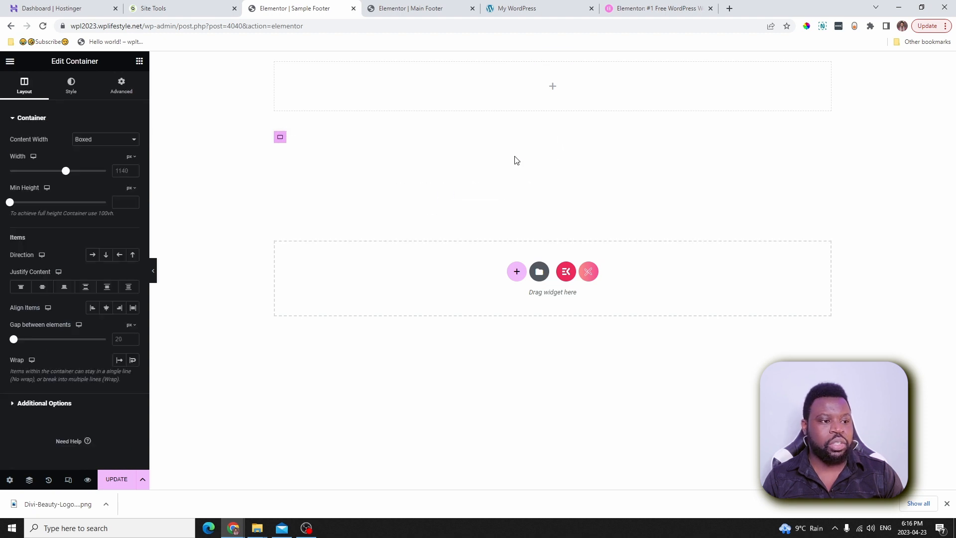
right_click(278, 139)
click(312, 165)
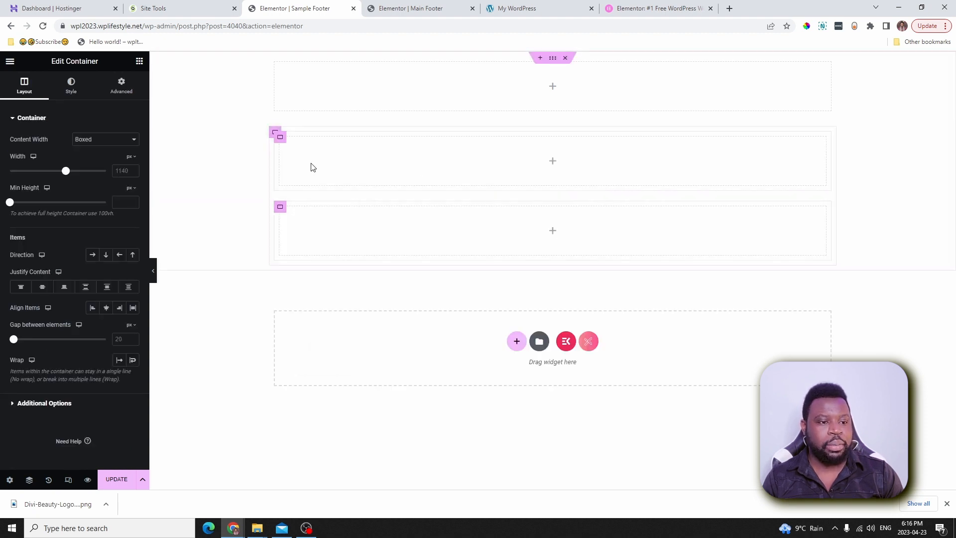
right_click(280, 137)
click(313, 163)
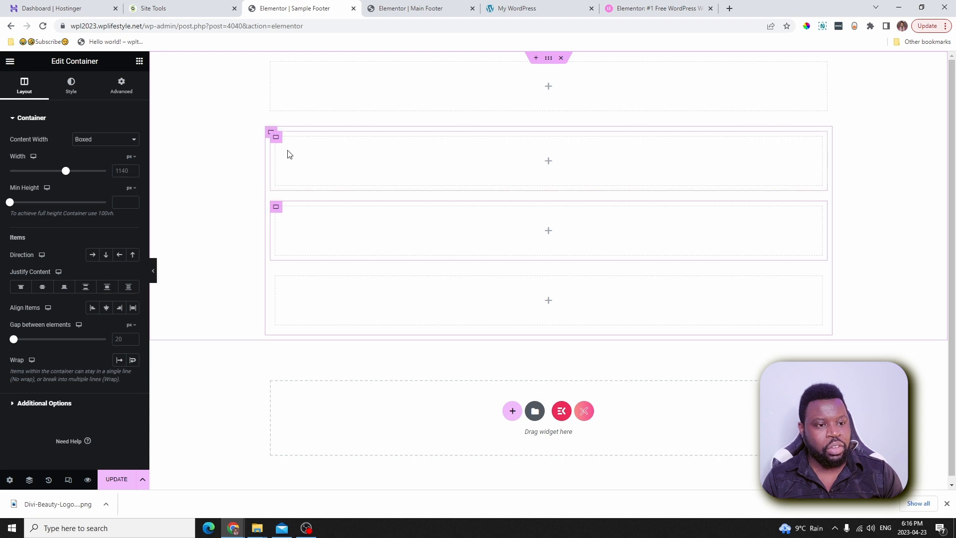
click(270, 132)
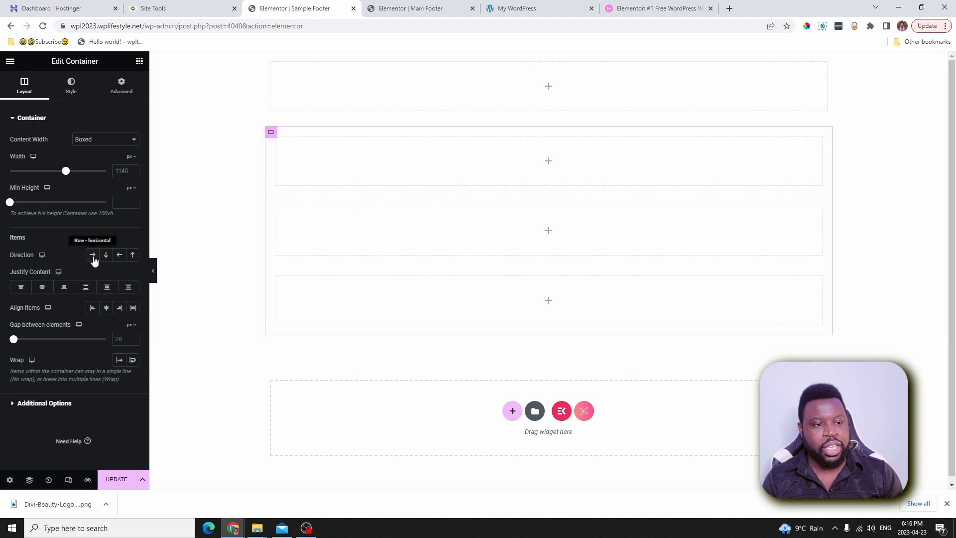
click(93, 257)
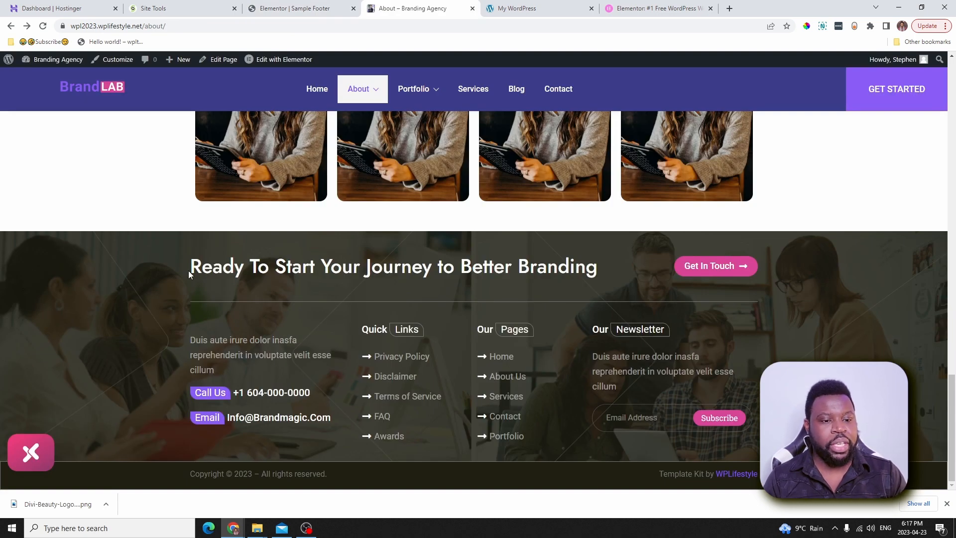
- Add an H3 heading to the upper container with the live footer's copied text "Get In Touch Ready To Start Your Journey to Better Branding"
drag(190, 274, 611, 277)
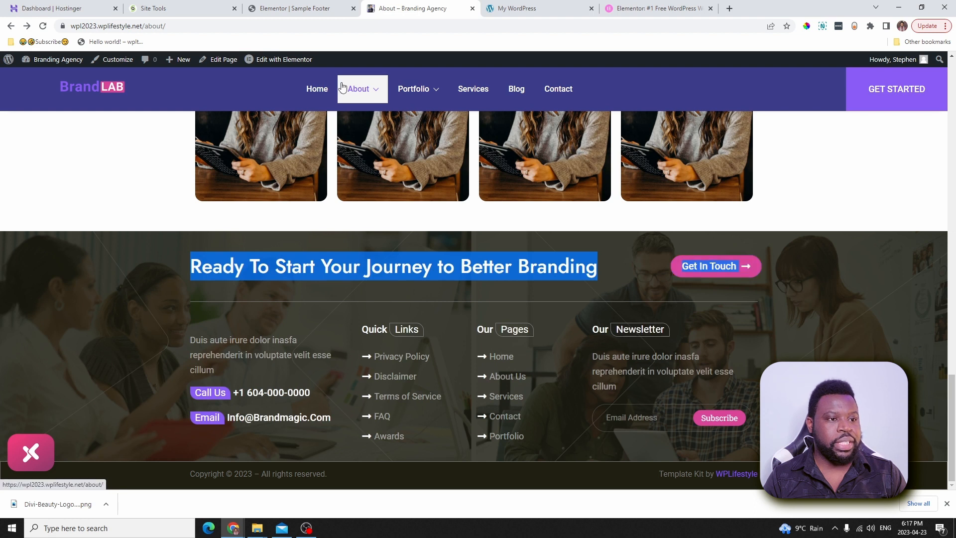
click(308, 10)
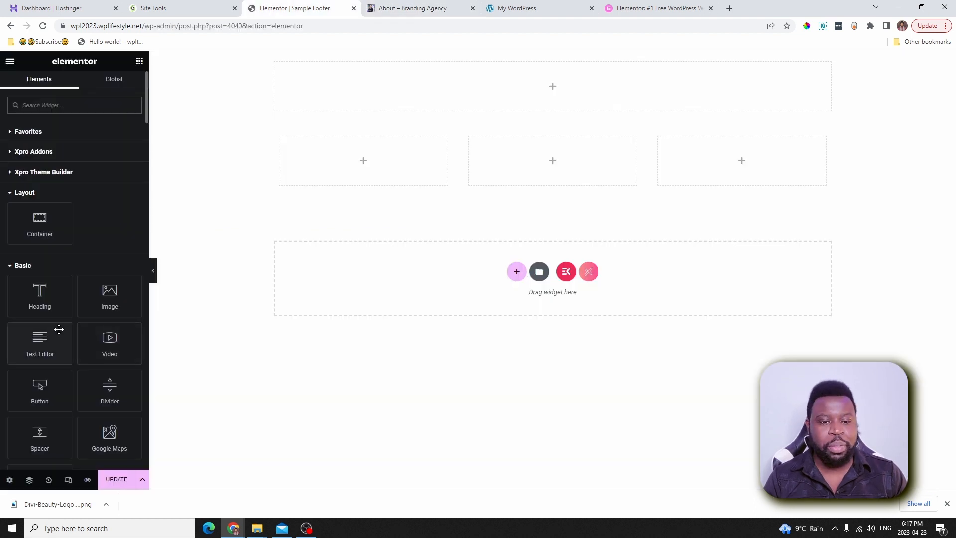
drag(44, 310, 491, 104)
triple_click(31, 150)
right_click(39, 150)
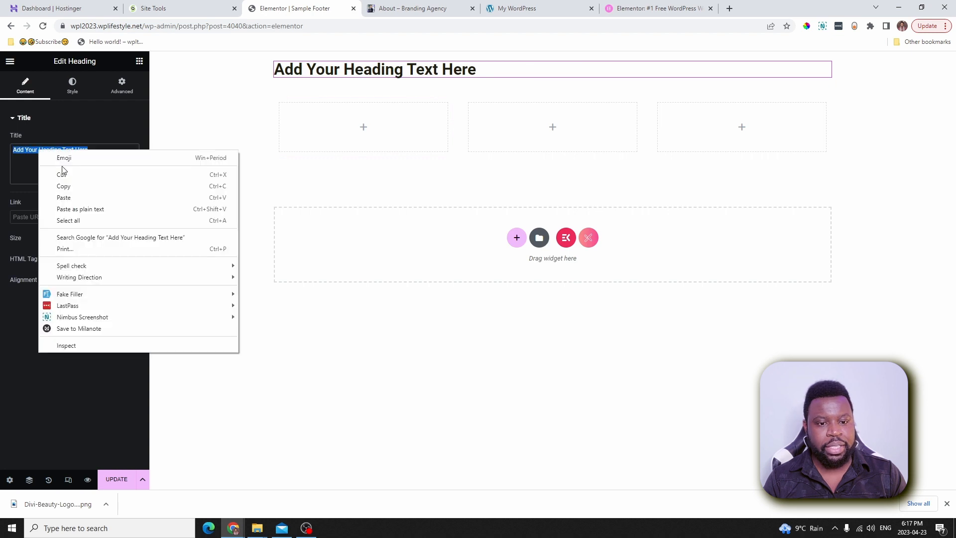
click(65, 198)
click(92, 259)
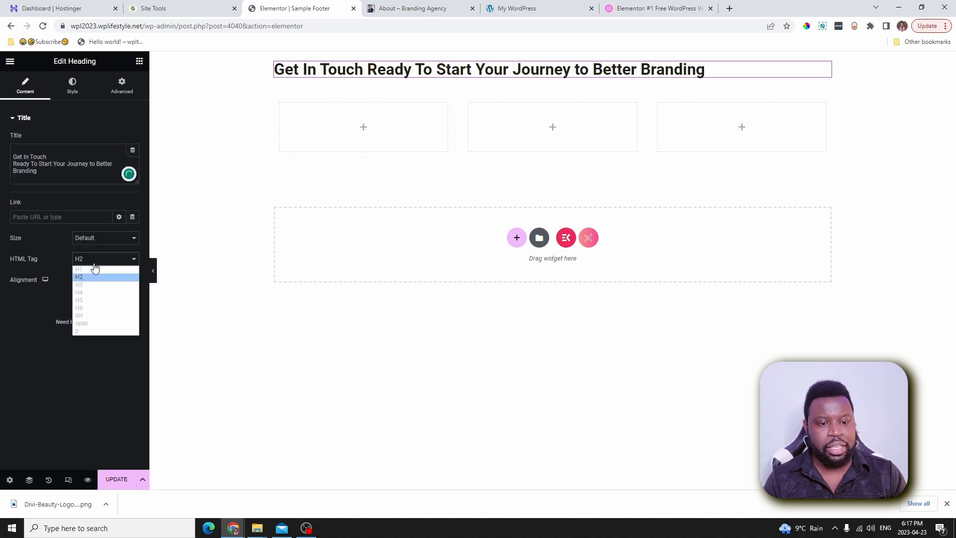
click(82, 285)
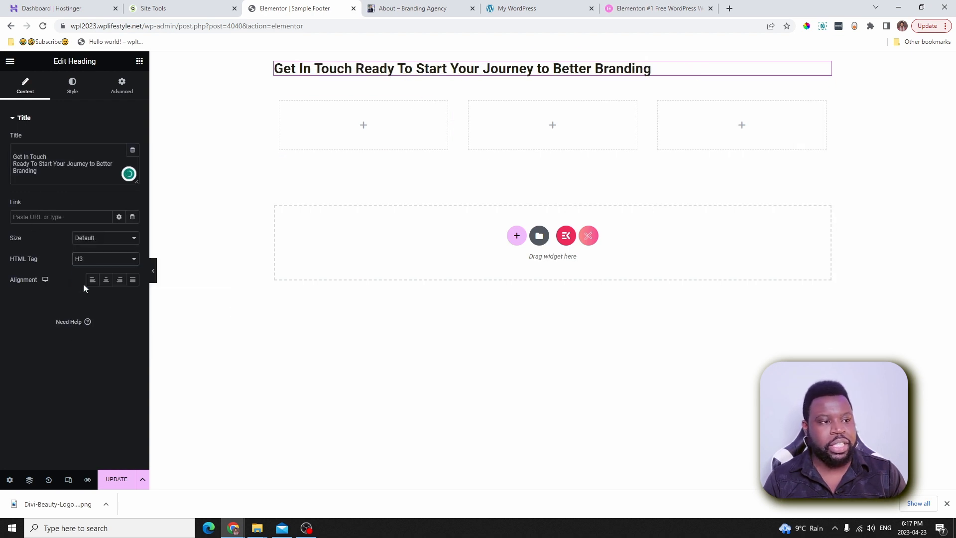
- Add a button beneath the heading in the upper container and set its text to "Get Started"
click(139, 61)
drag(40, 386, 638, 82)
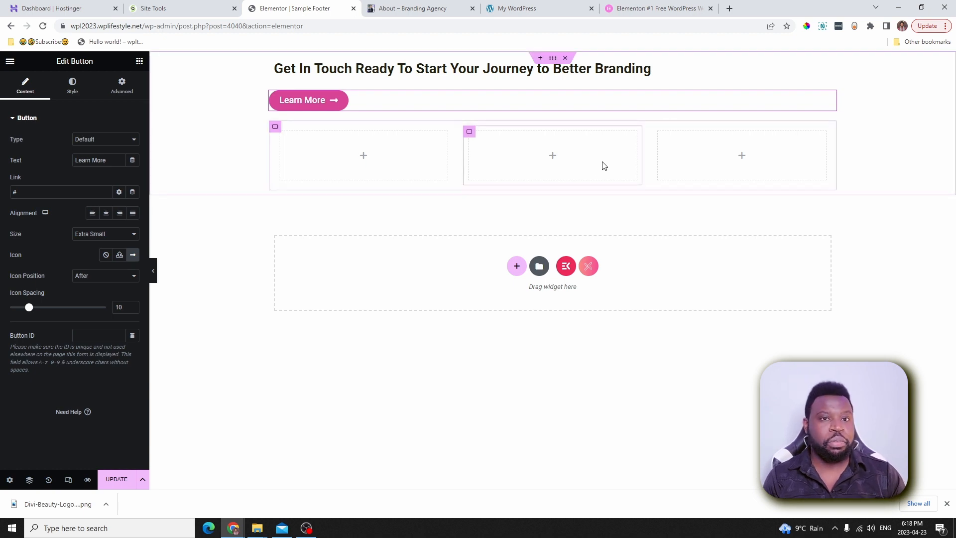
right_click(330, 103)
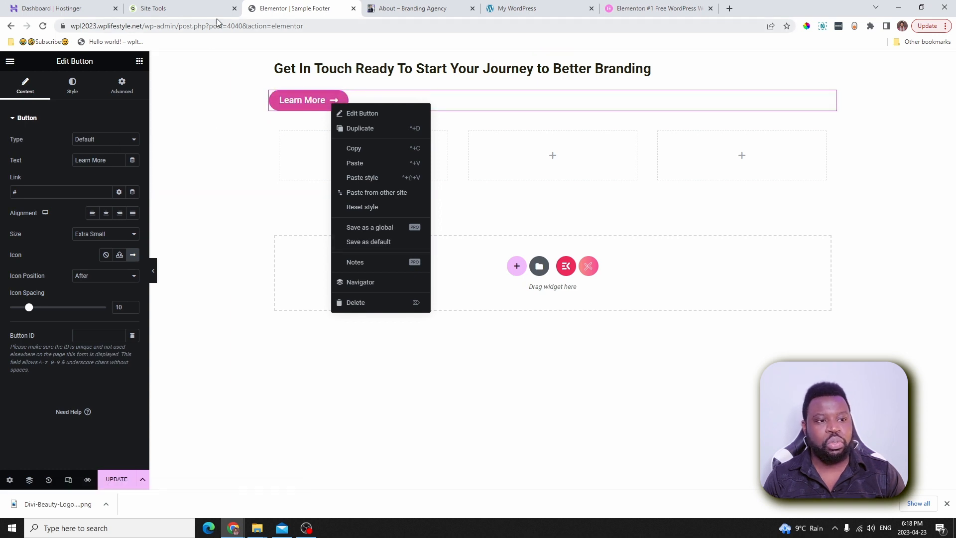
click(409, 8)
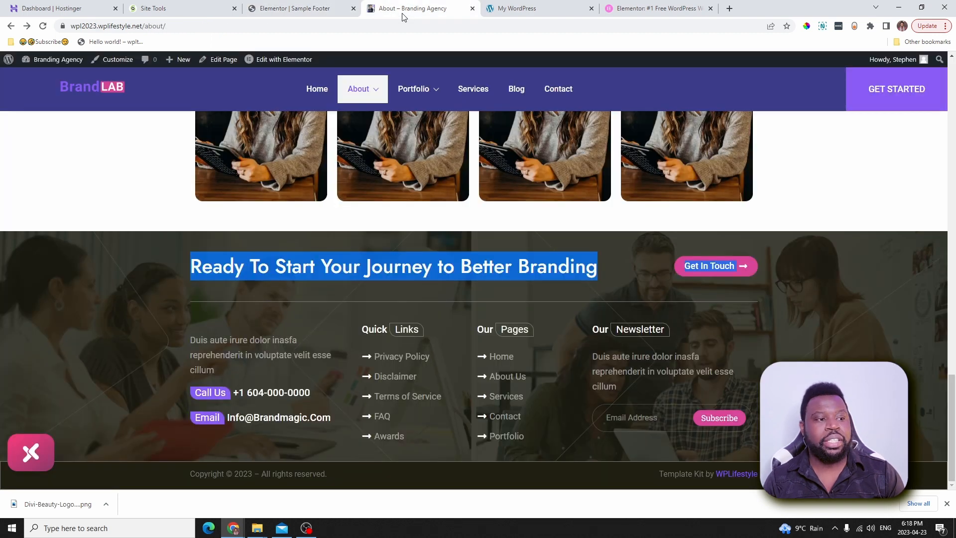
click(253, 9)
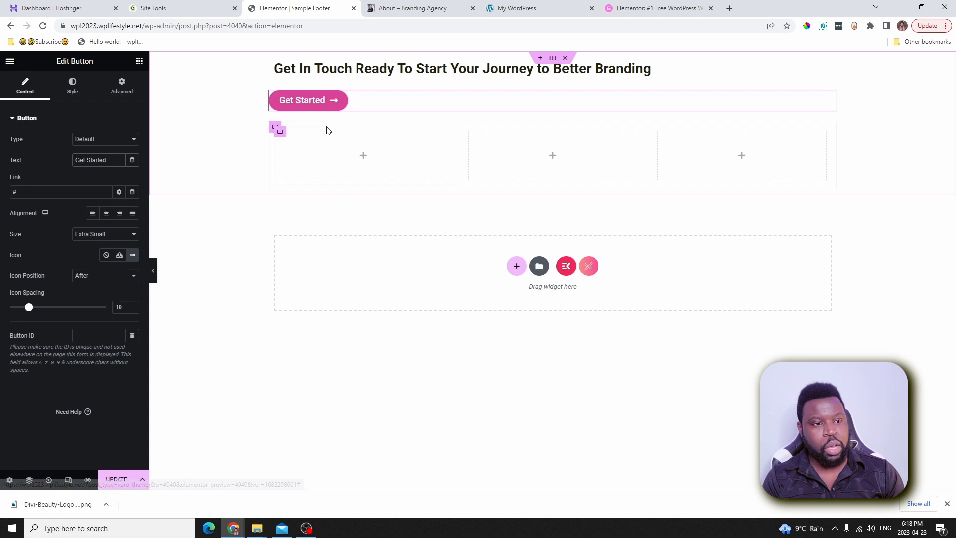
- Set the Get Started button's typography transform to Uppercase
click(72, 84)
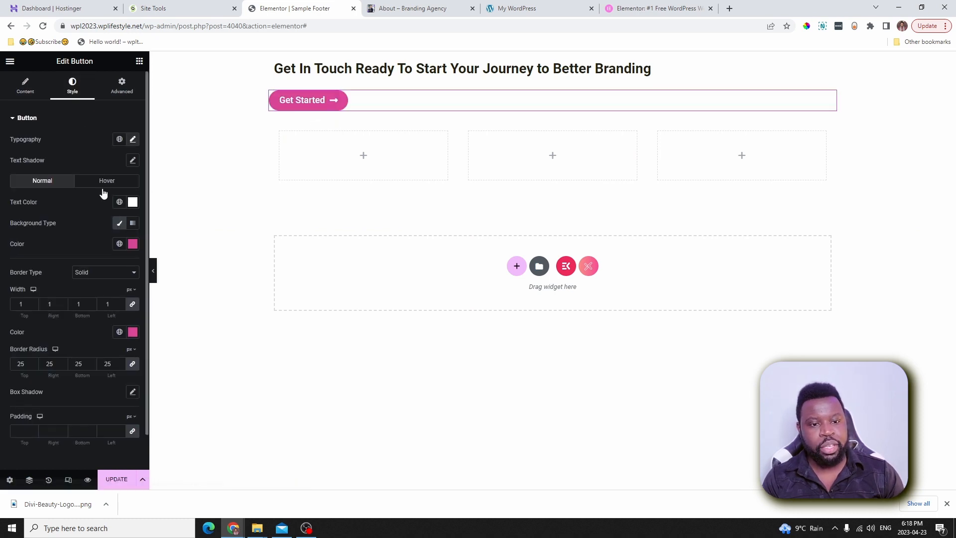
click(132, 139)
click(100, 259)
click(89, 273)
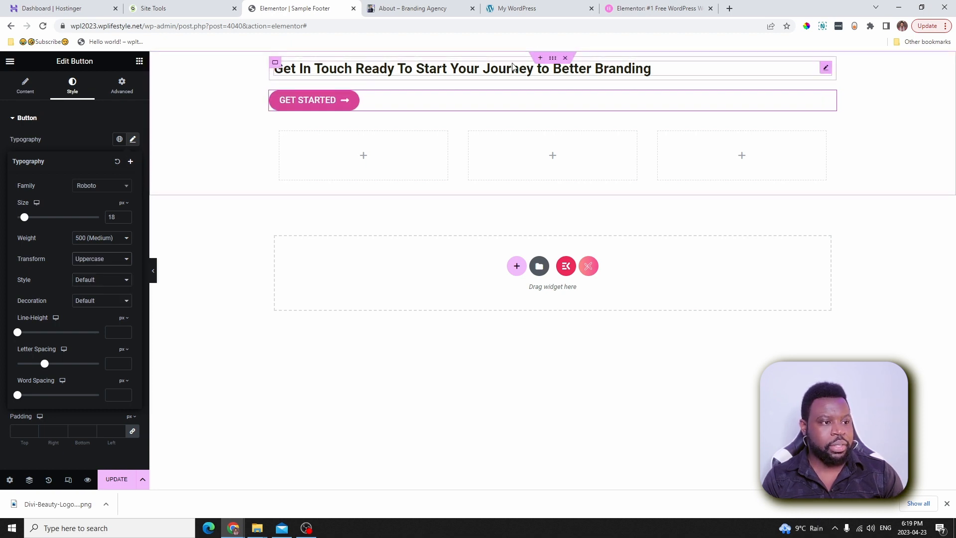
- Rename the upper container holding the heading and button to "Call to Action" in the Navigator
click(275, 63)
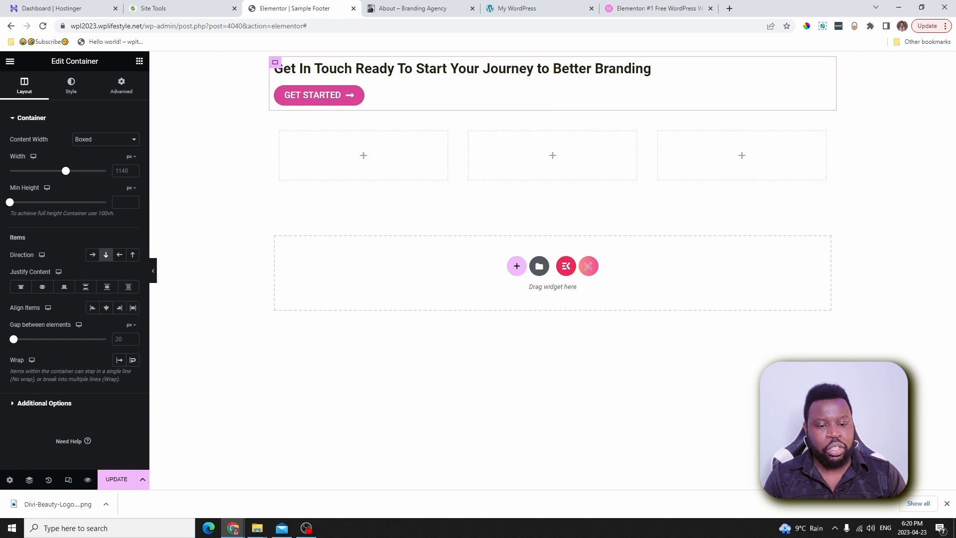
click(29, 479)
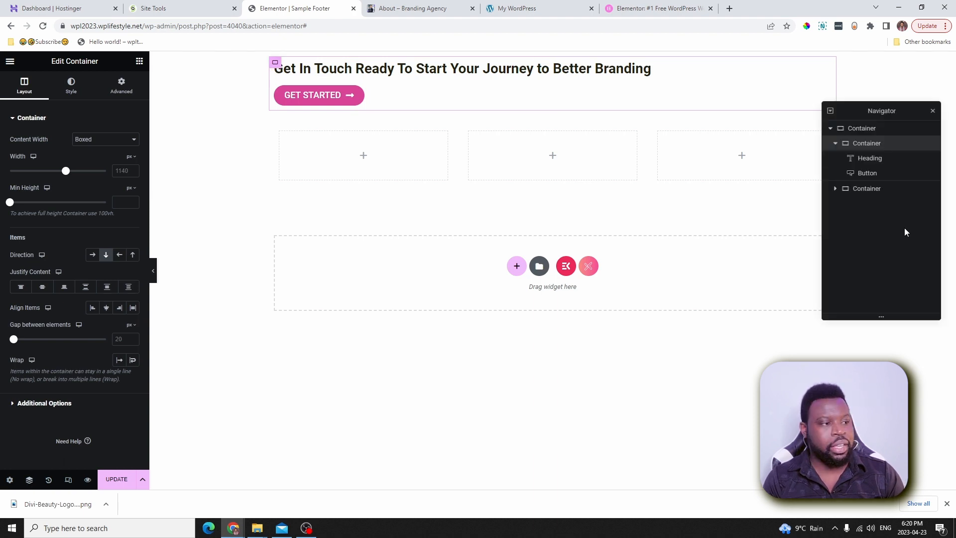
double_click(875, 144)
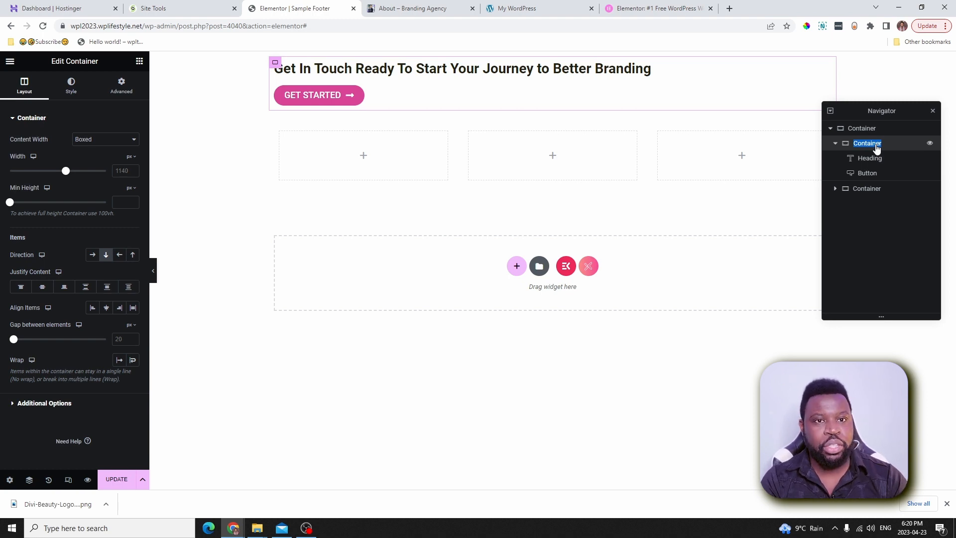
text(Call to Action)
key(Return)
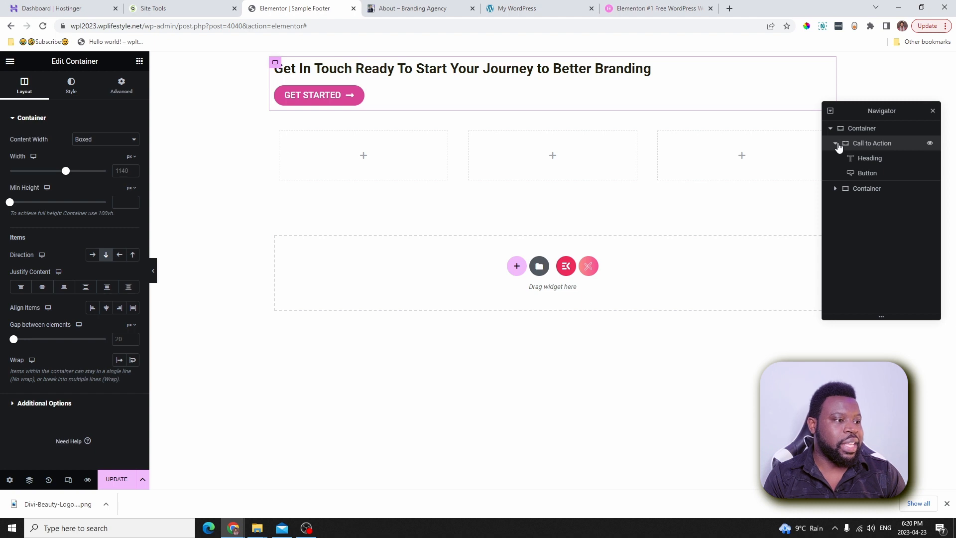
- Set the Call to Action container's direction to Row - horizontal and its content justification to Space Between
click(860, 160)
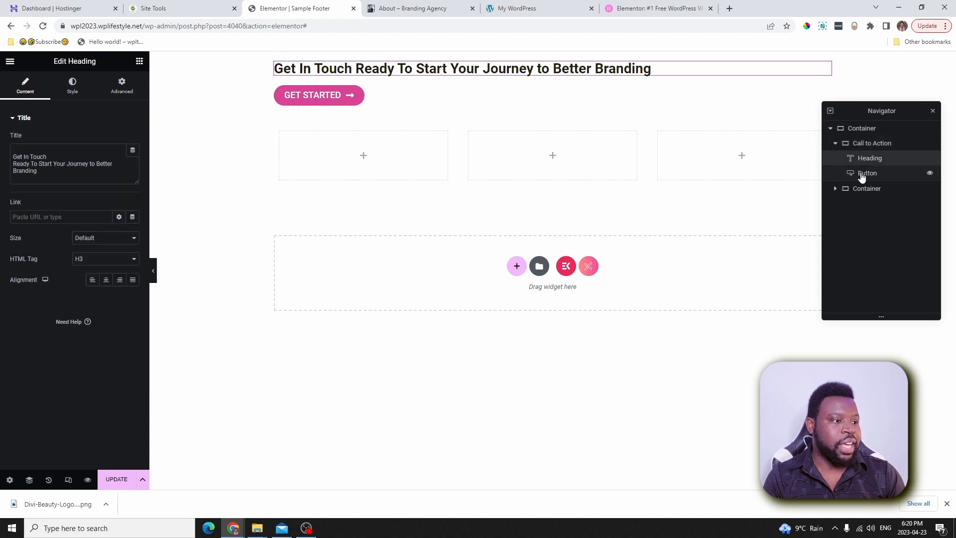
click(864, 174)
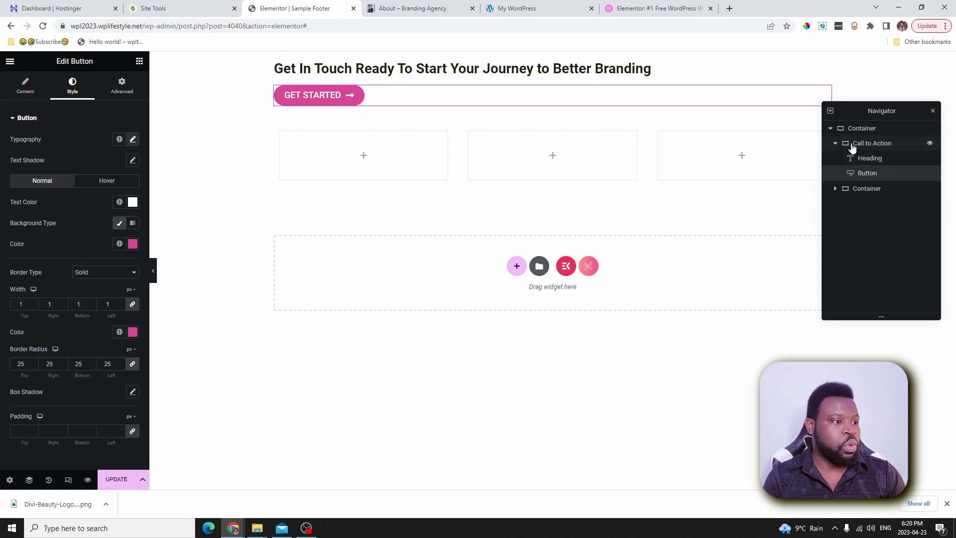
click(866, 146)
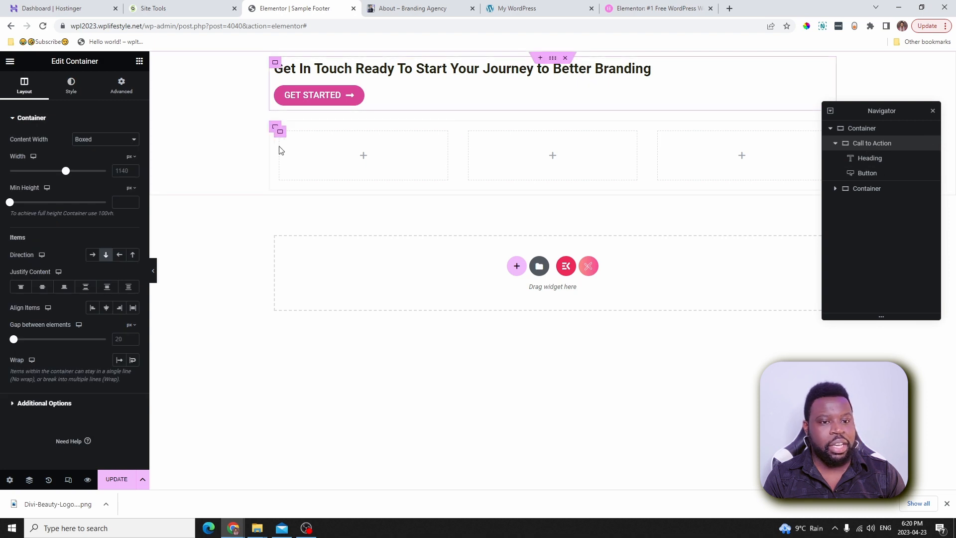
click(92, 254)
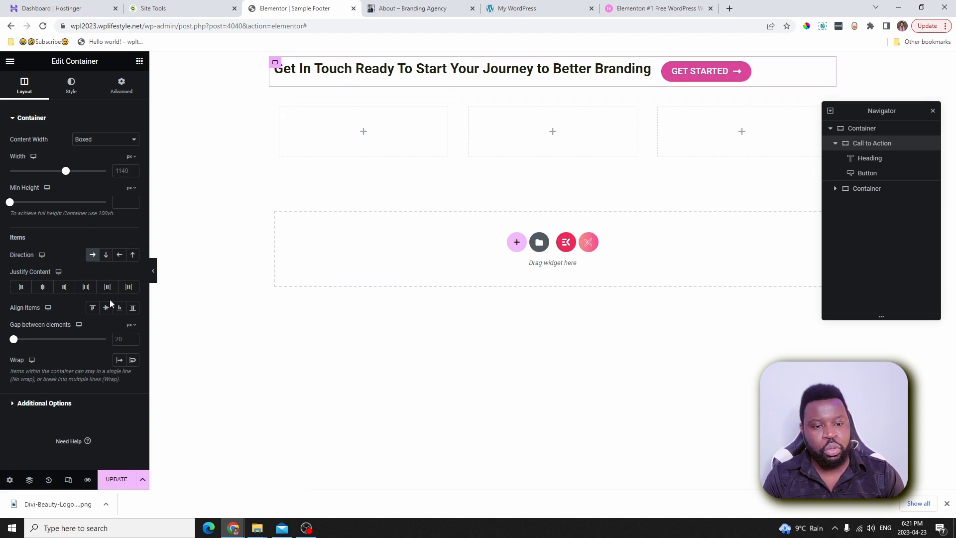
click(85, 287)
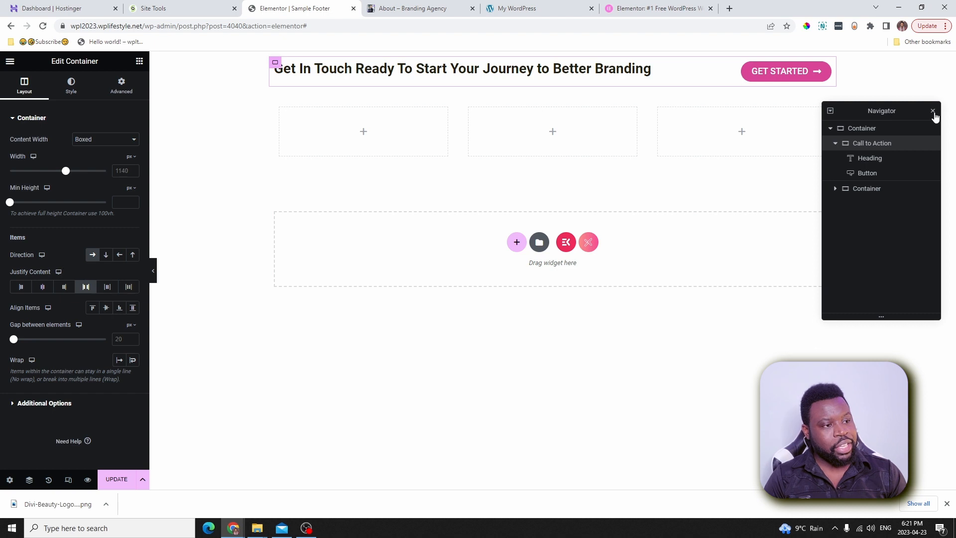
- Add a Site Logo widget to the lower container's first column, set its logo type to Custom with the BrandLAB logo, and reduce its width
click(406, 8)
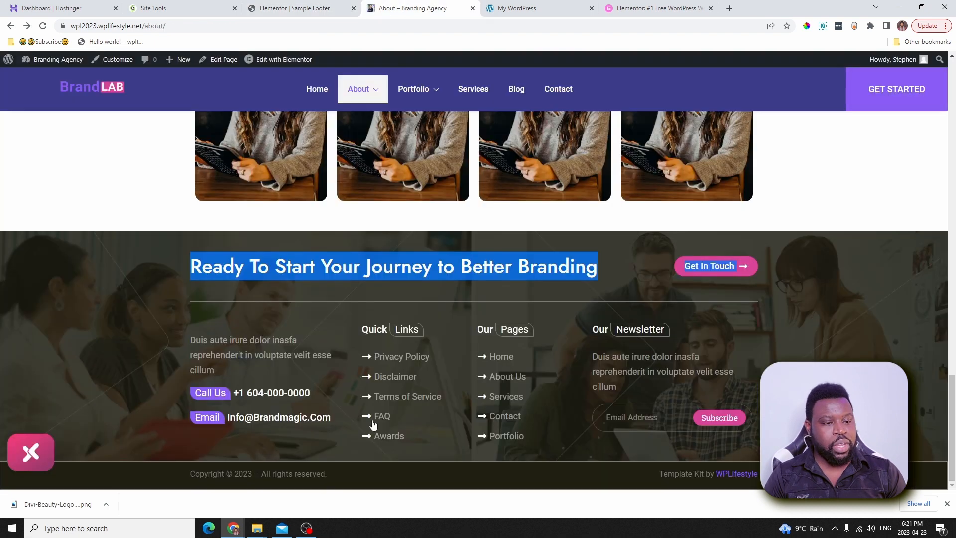
click(861, 299)
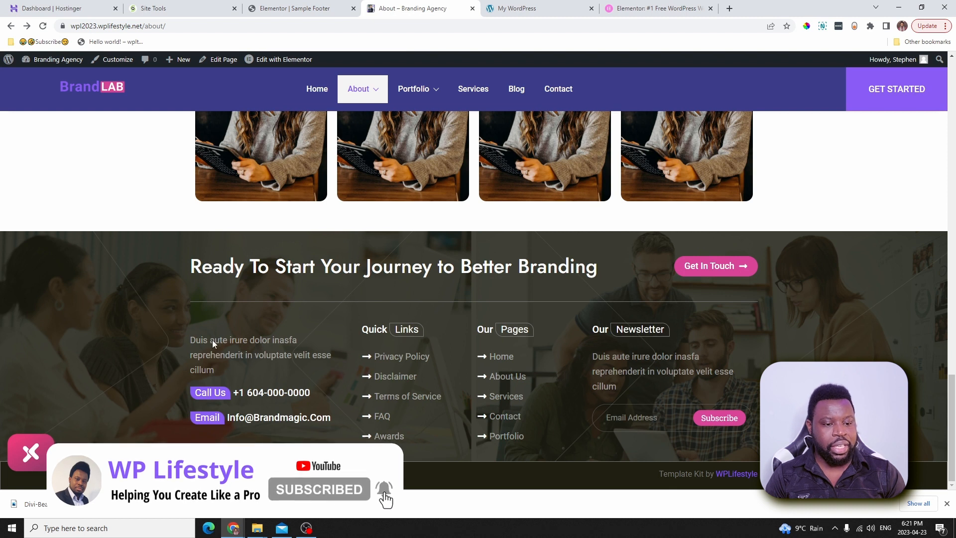
click(341, 9)
drag(24, 247, 378, 146)
click(105, 139)
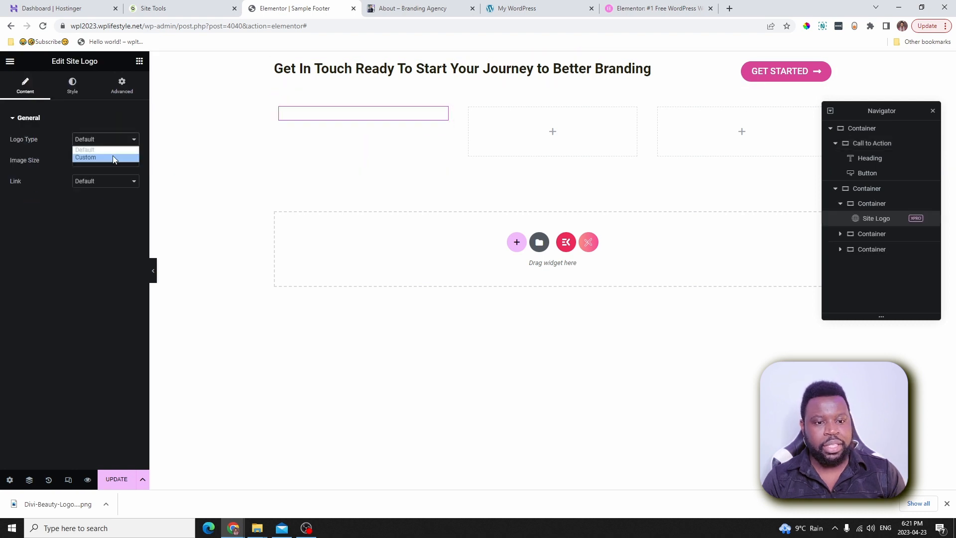
click(110, 157)
click(95, 174)
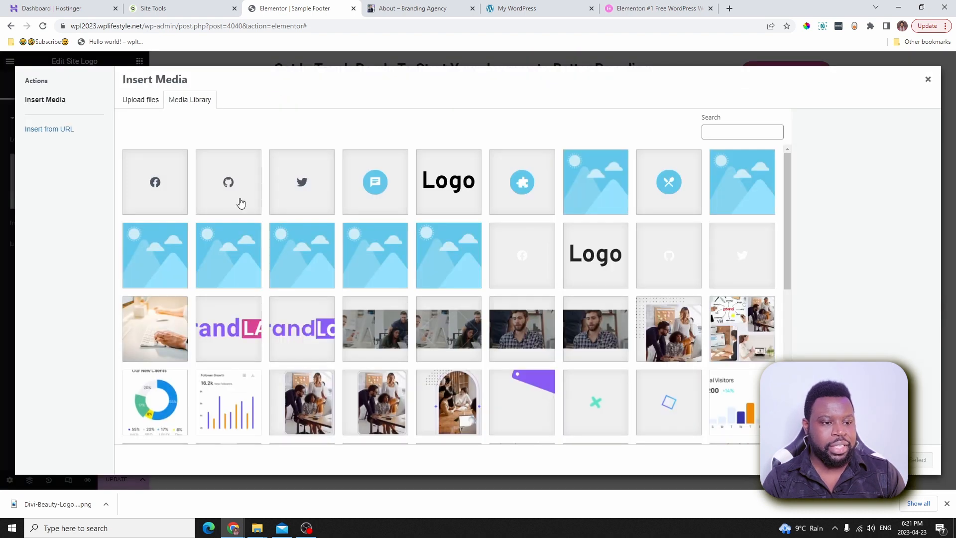
key(Escape)
click(72, 85)
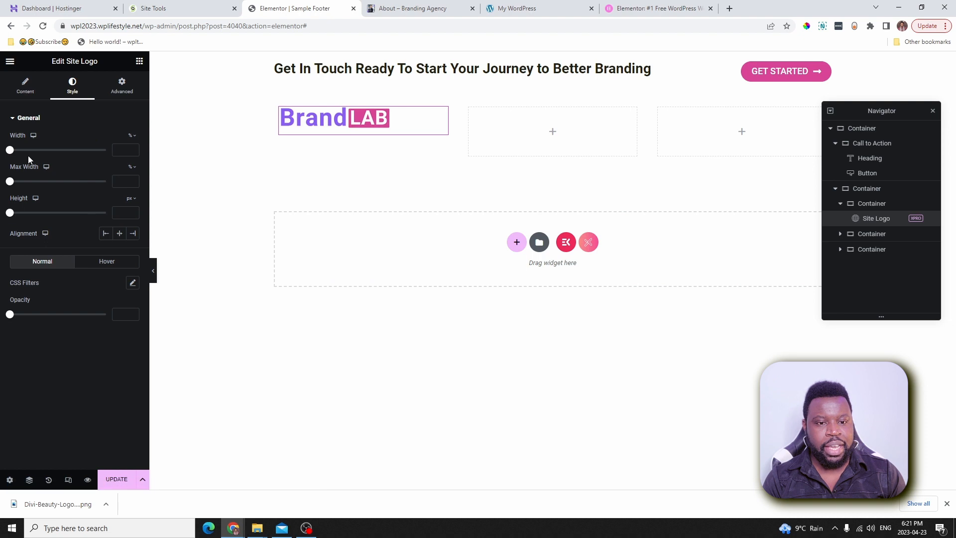
drag(12, 151, 78, 150)
- Add a Text Editor widget and an Xpro Heading widget beneath the site logo in the first column
click(139, 61)
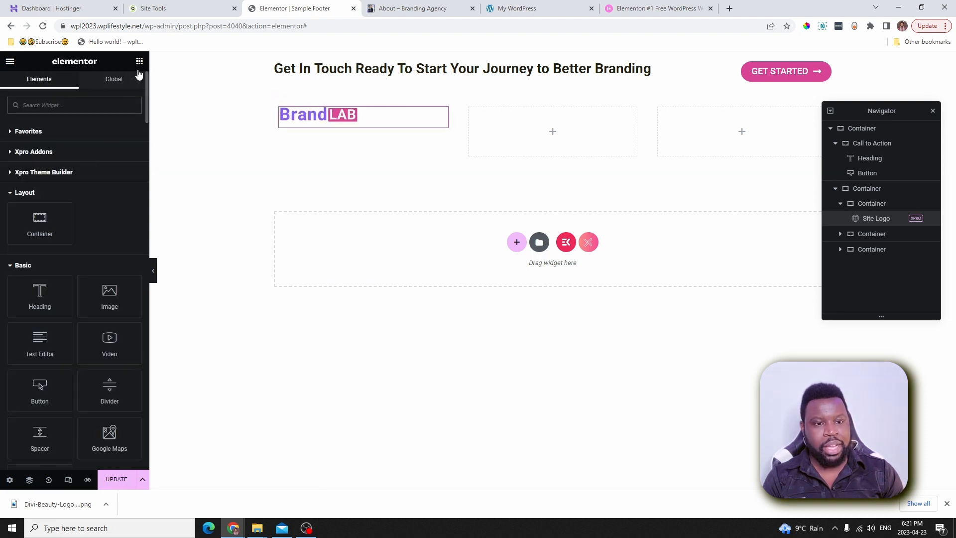
drag(40, 344, 363, 142)
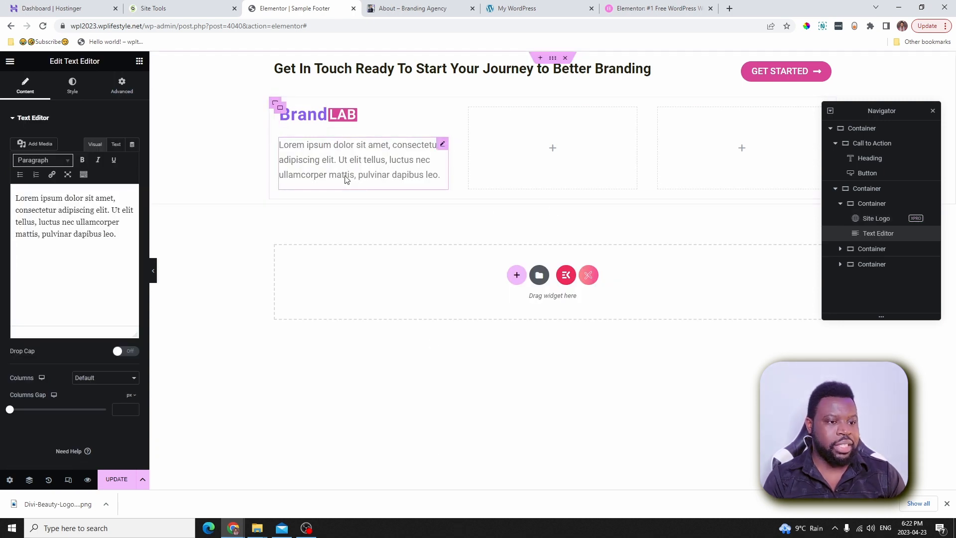
click(409, 7)
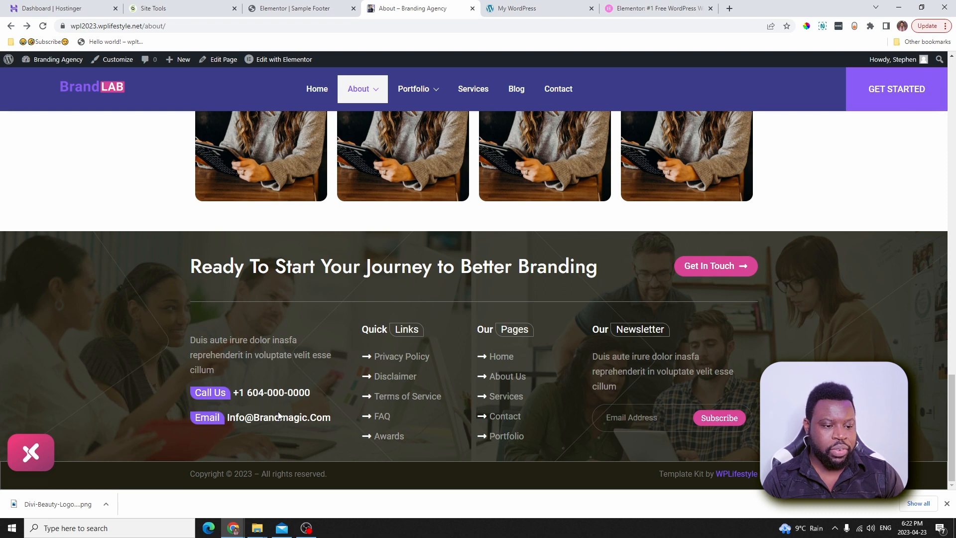
key(ctrl+shift+Tab)
click(71, 105)
text(hea)
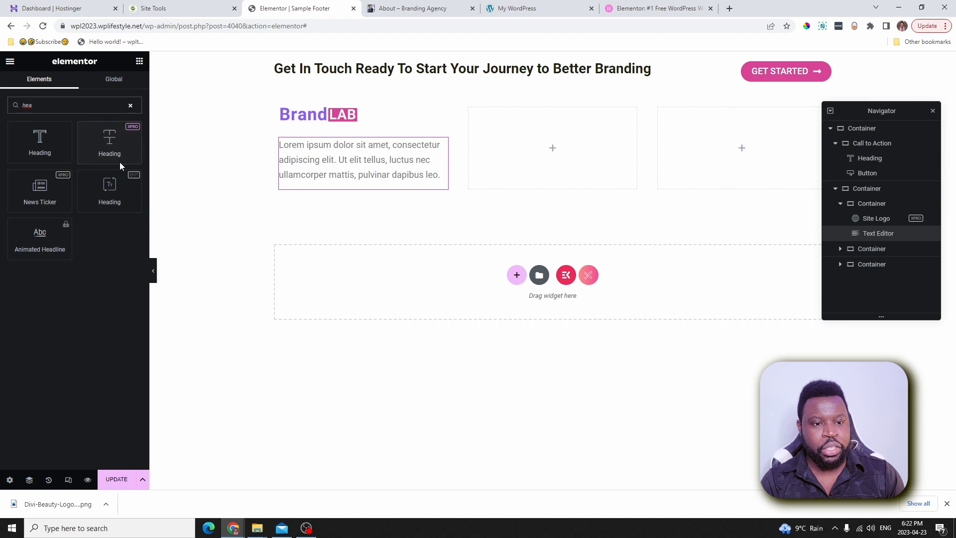
key(ctrl+Tab)
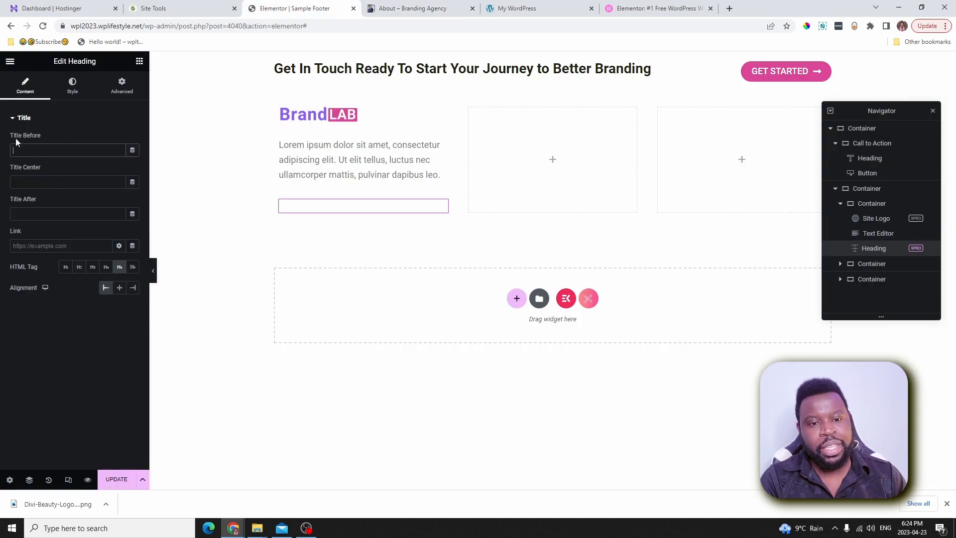
- Set the Xpro heading's center title to "Call", put the sample phone number after it, and keep it left-aligned
click(34, 182)
text(Ca)
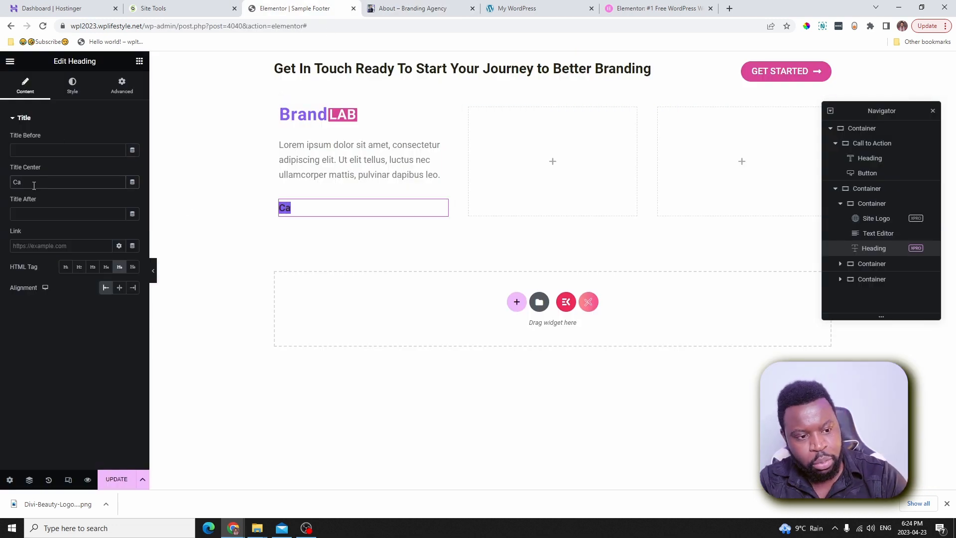
text(ll)
click(22, 215)
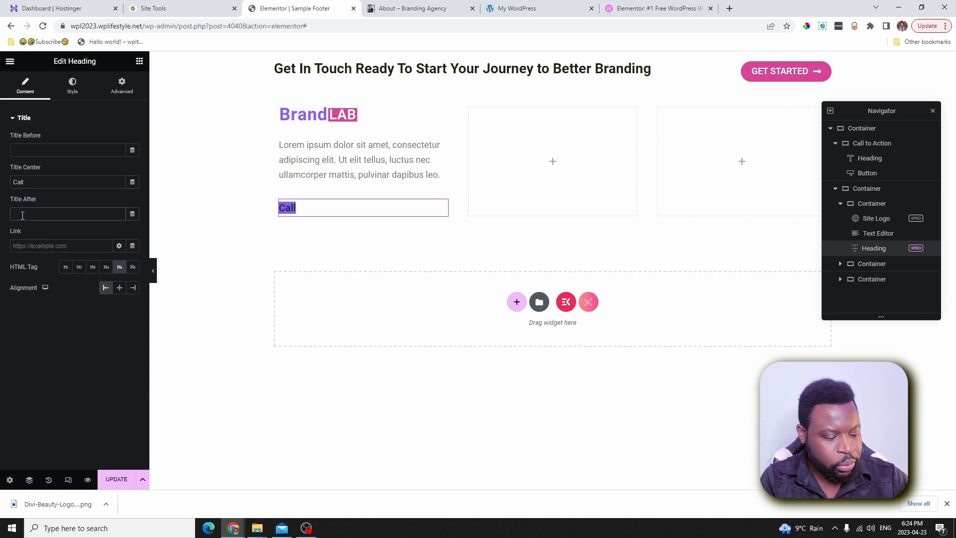
text(604-000-0000)
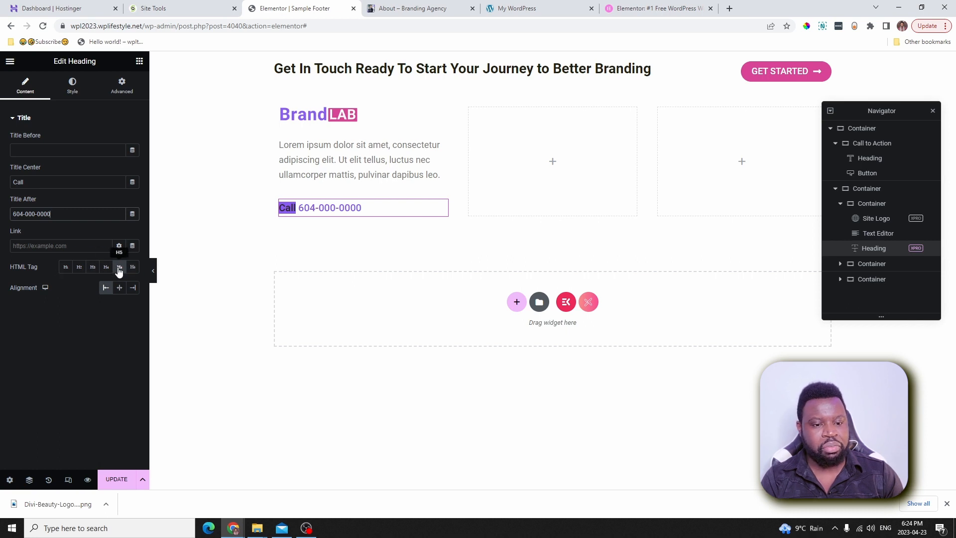
click(132, 288)
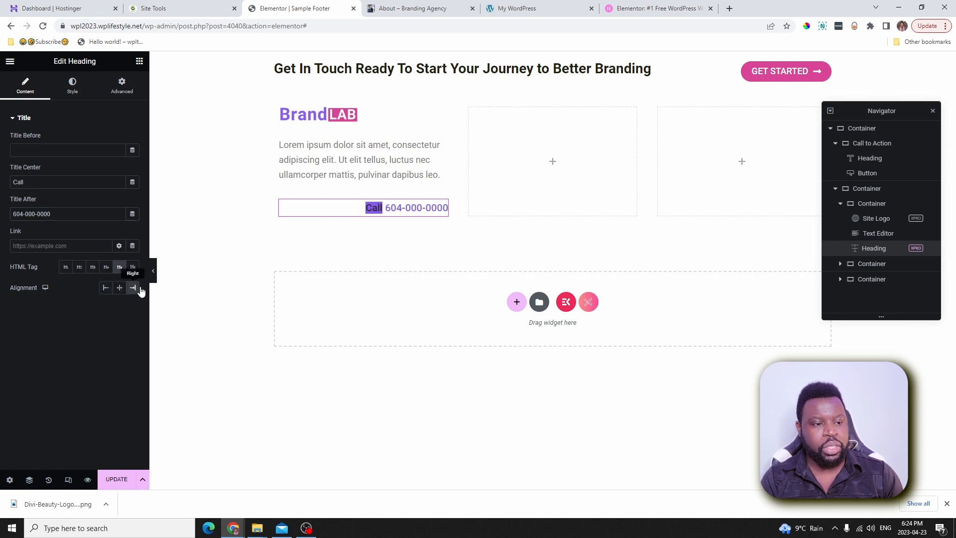
click(106, 288)
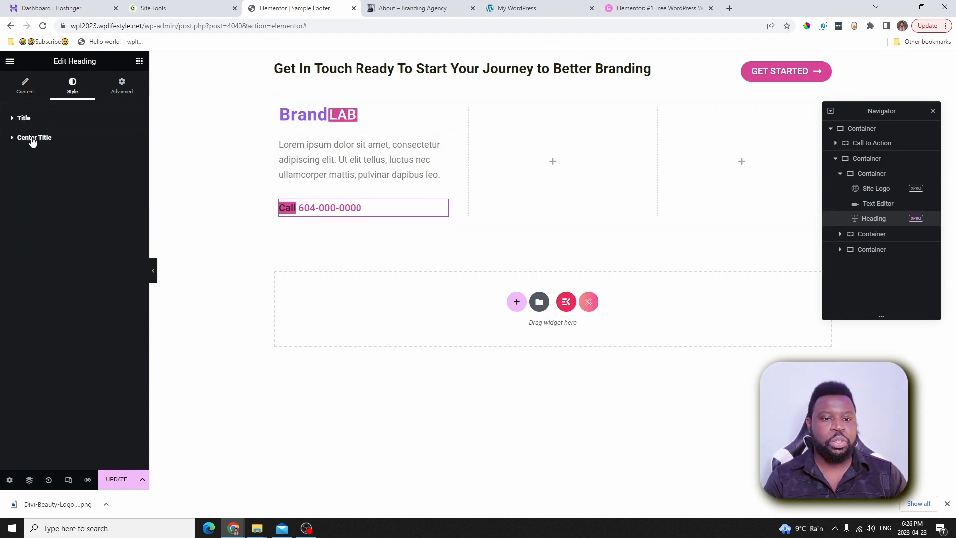
- Duplicate the Call heading and change the copy's center title to "Email", followed by a sample e-mail address
click(32, 140)
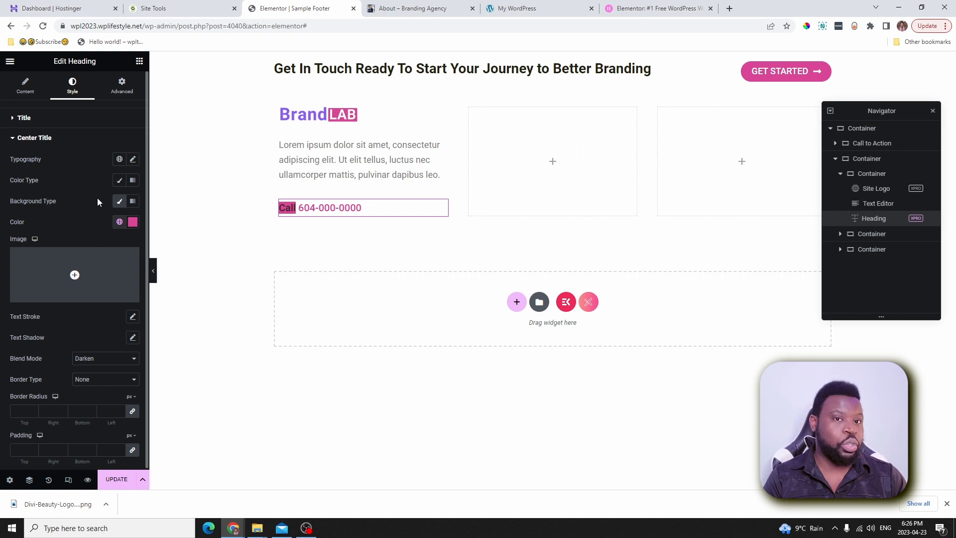
right_click(367, 213)
click(398, 235)
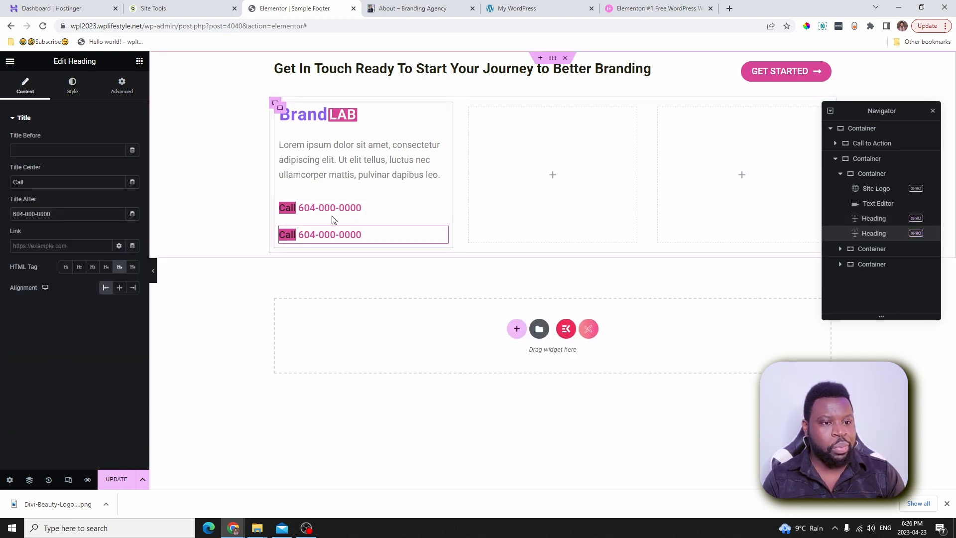
click(405, 9)
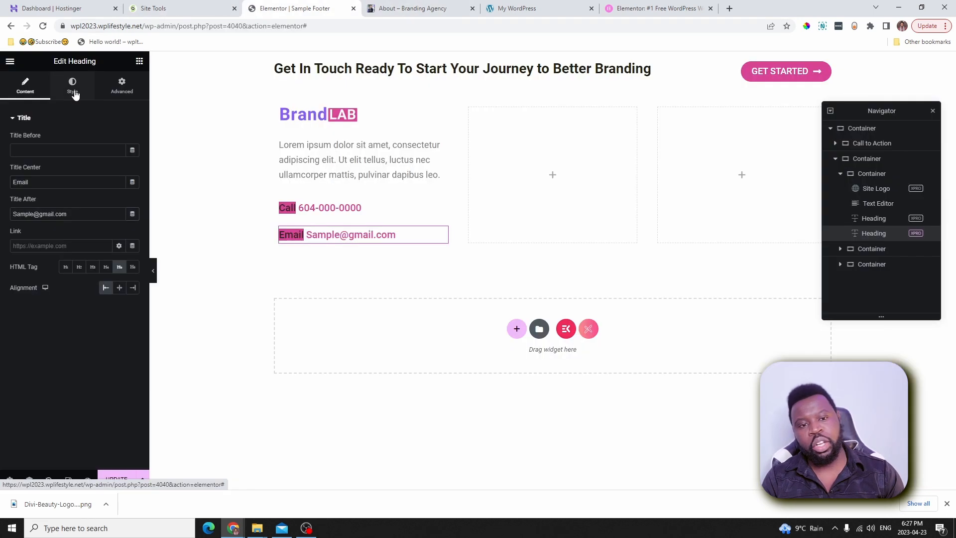
- Give the Email heading's center title the global purple background, a 5 px border radius and 7 px padding
click(74, 90)
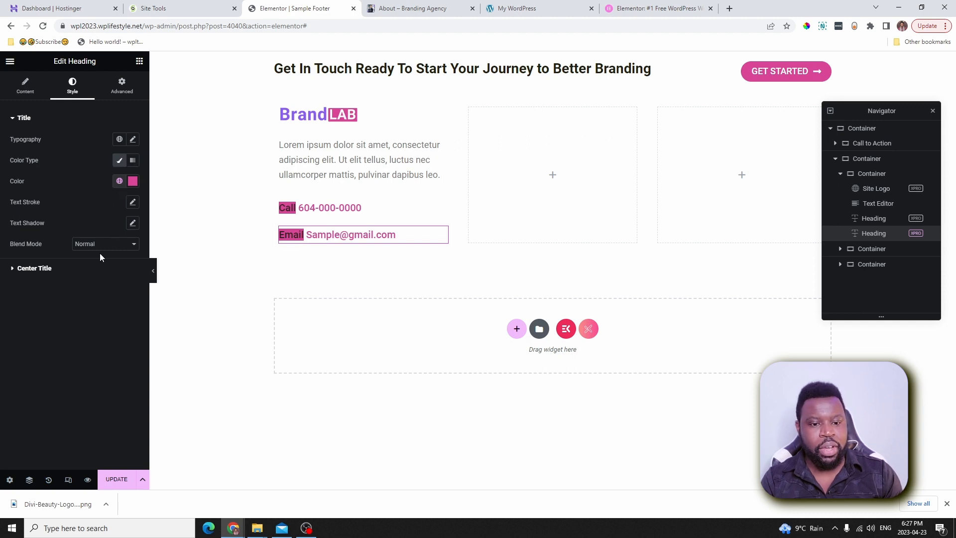
click(40, 268)
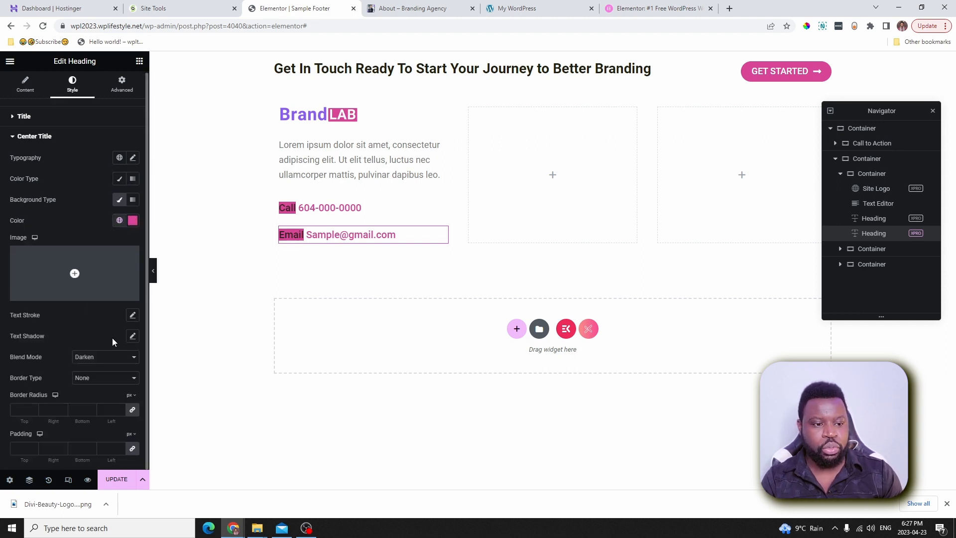
click(120, 220)
click(49, 315)
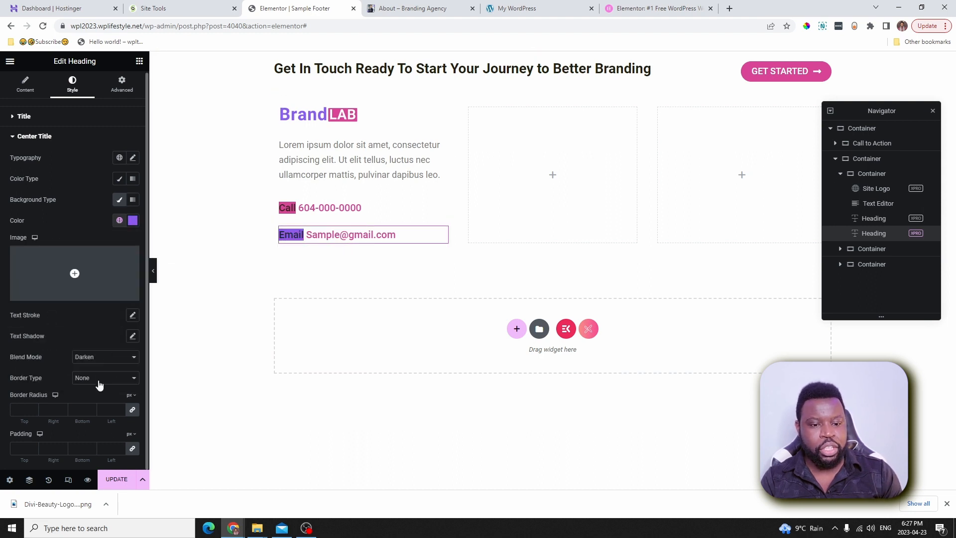
drag(74, 421, 84, 422)
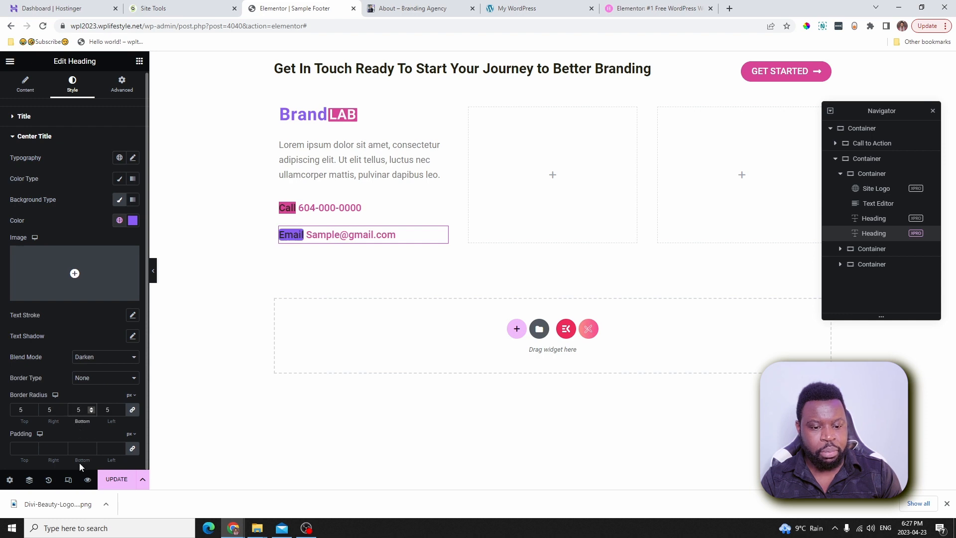
drag(78, 460, 84, 459)
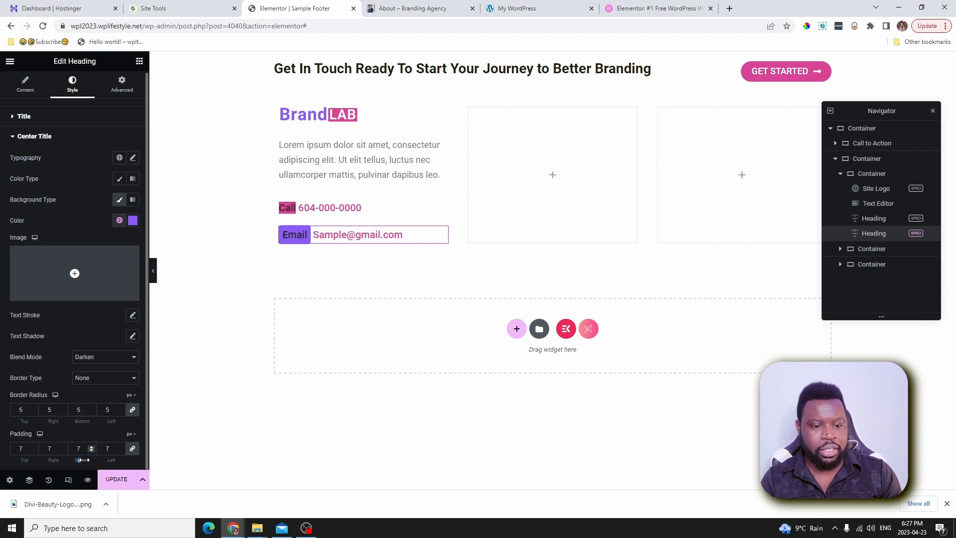
- Set the Email center title's border radius to 0 top, 15 right, 0 bottom, 15 left and its padding to 8 px, matching the reference footer
click(400, 8)
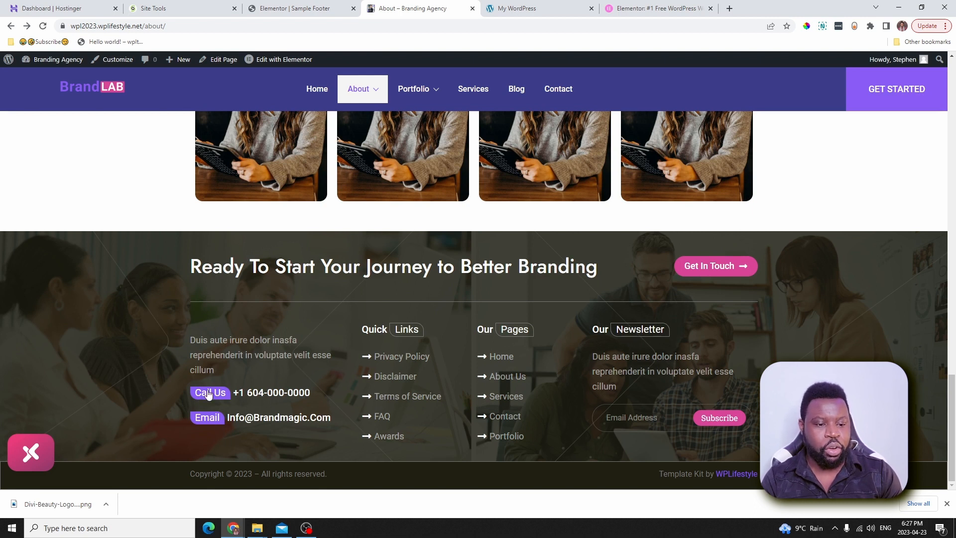
click(347, 10)
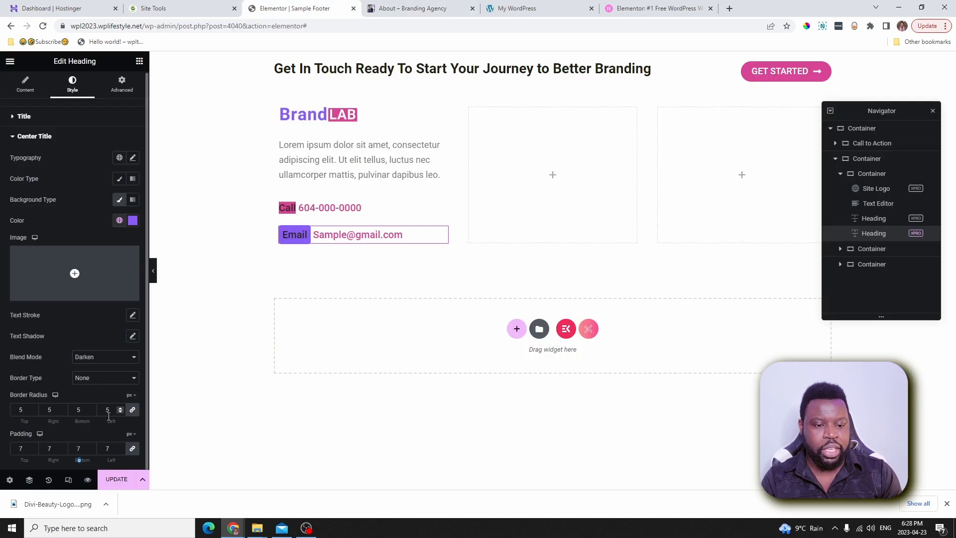
click(85, 408)
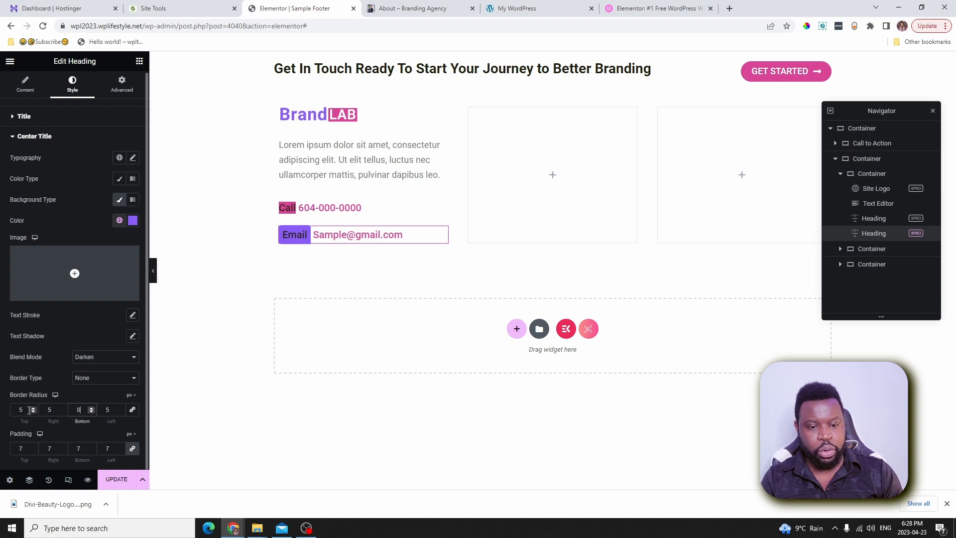
drag(28, 409, 14, 408)
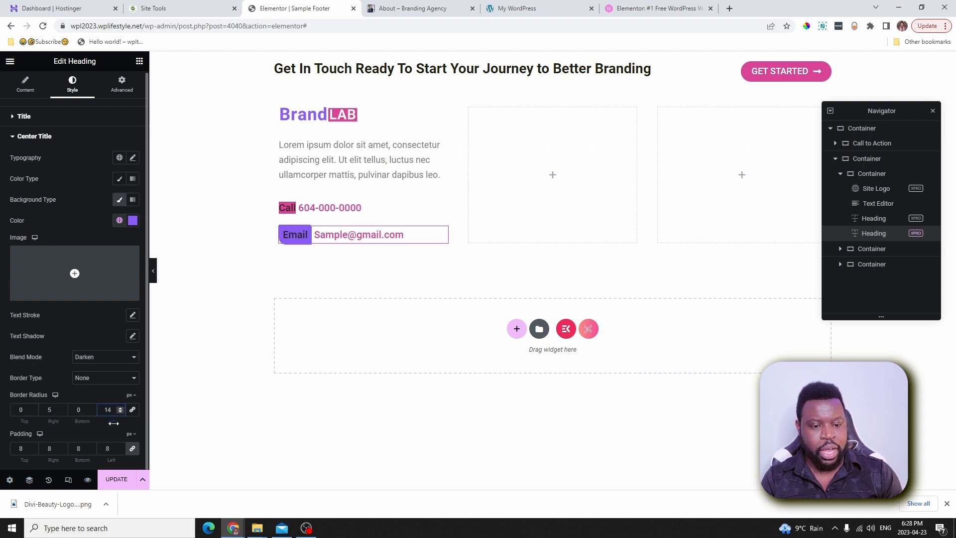
double_click(51, 408)
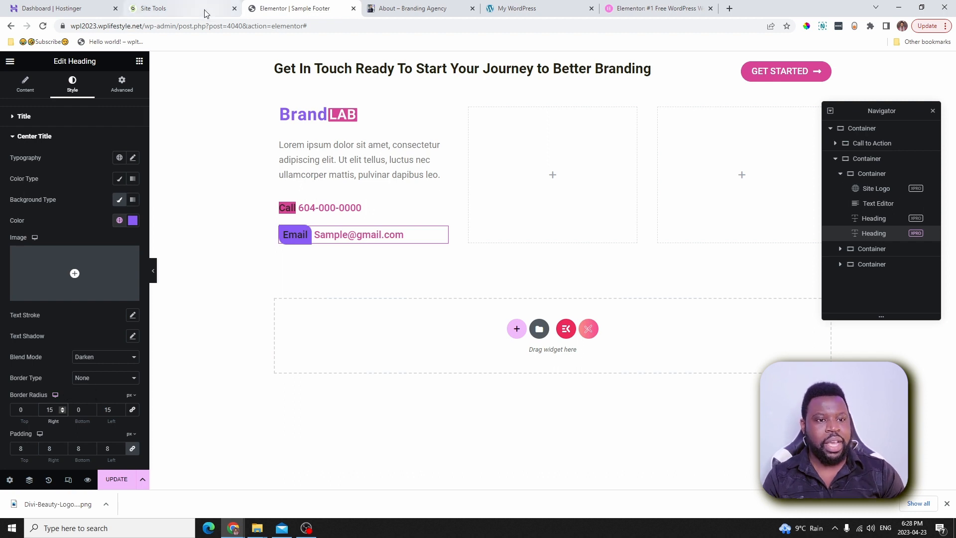
click(393, 7)
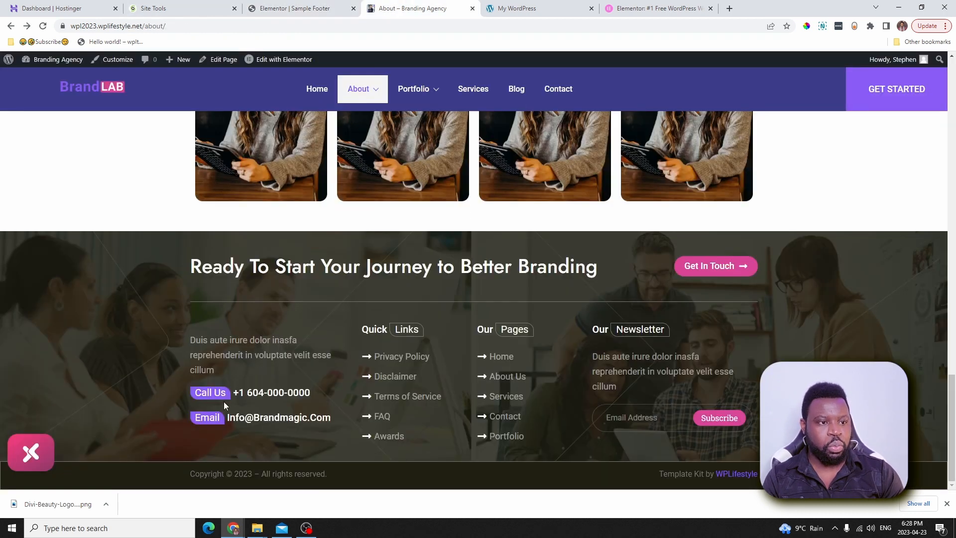
click(311, 5)
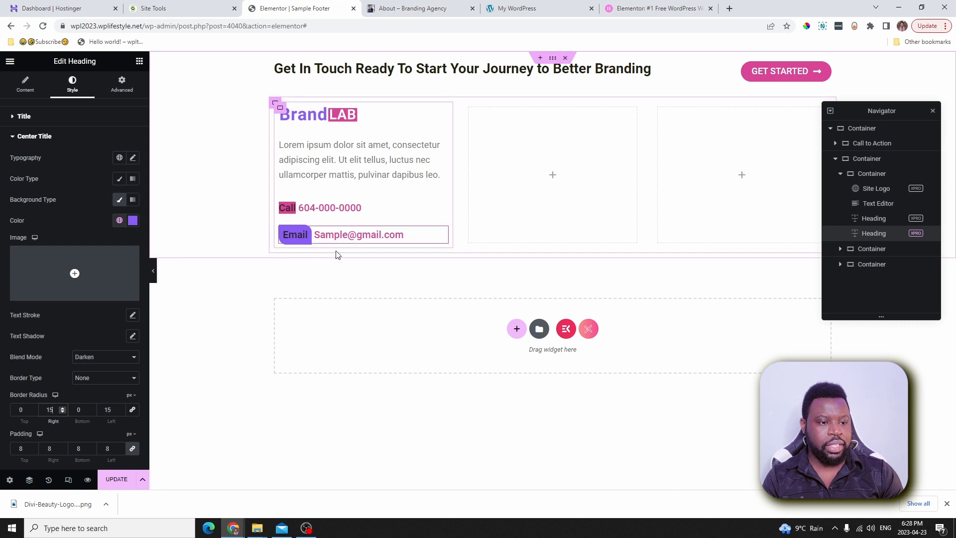
- Give the Email heading's center title a classic text color using the global white
click(119, 180)
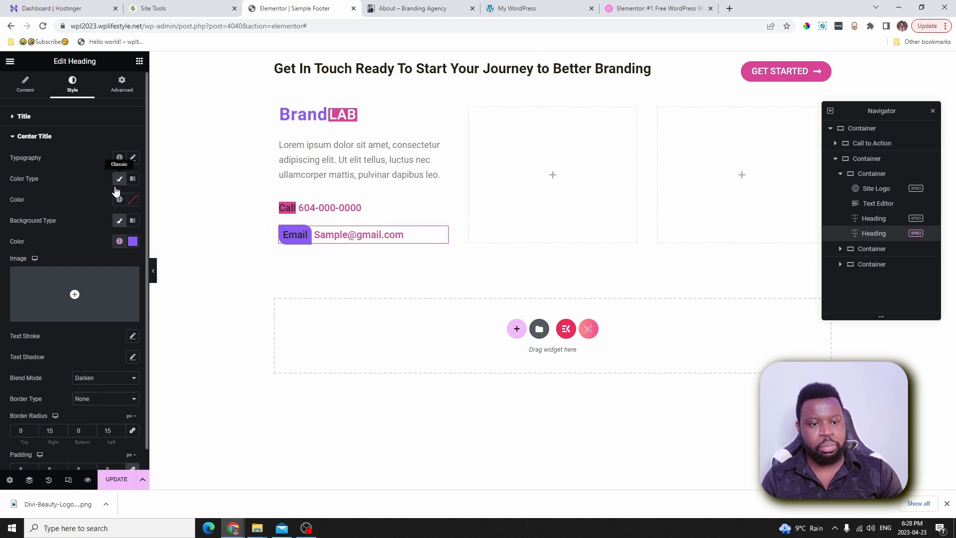
click(119, 199)
click(48, 332)
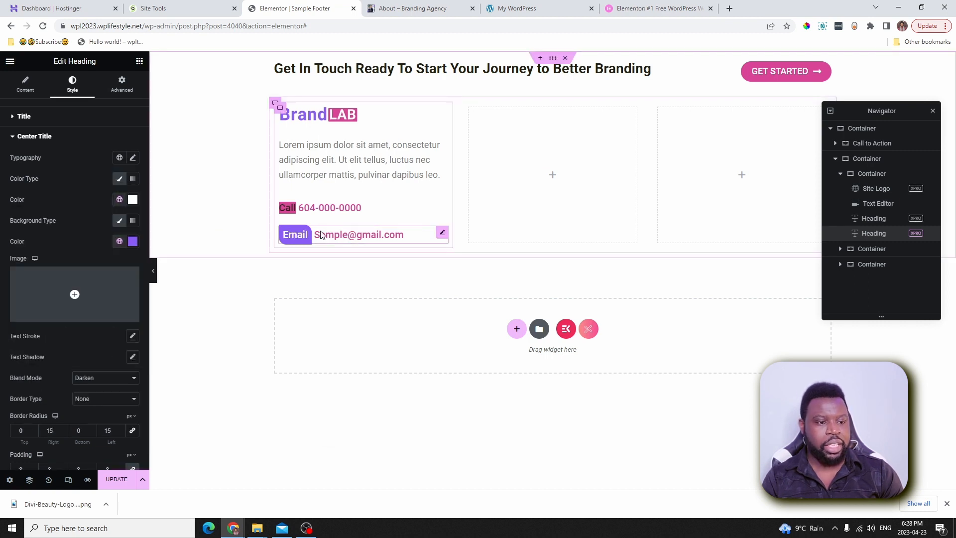
- Copy the Email heading's style onto the Call heading
right_click(323, 235)
click(352, 283)
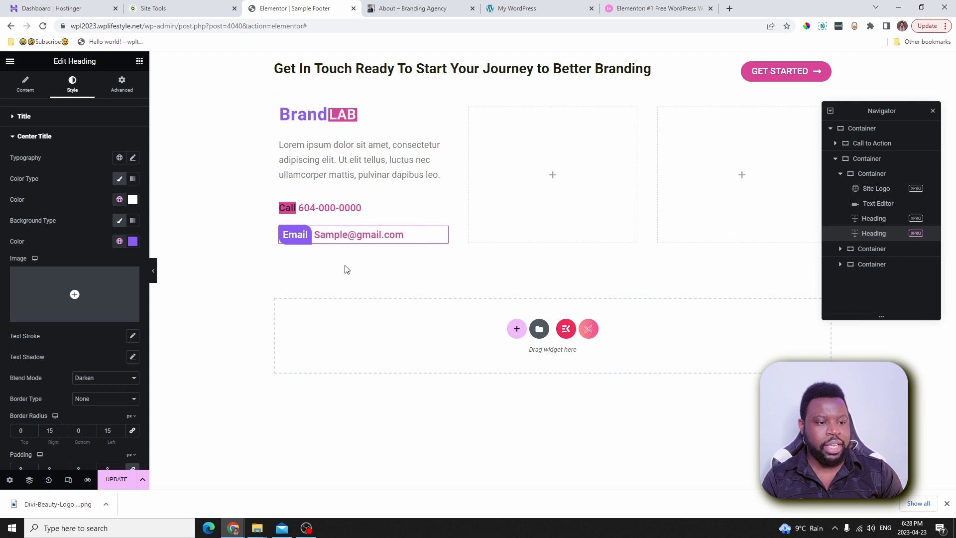
right_click(324, 213)
click(354, 284)
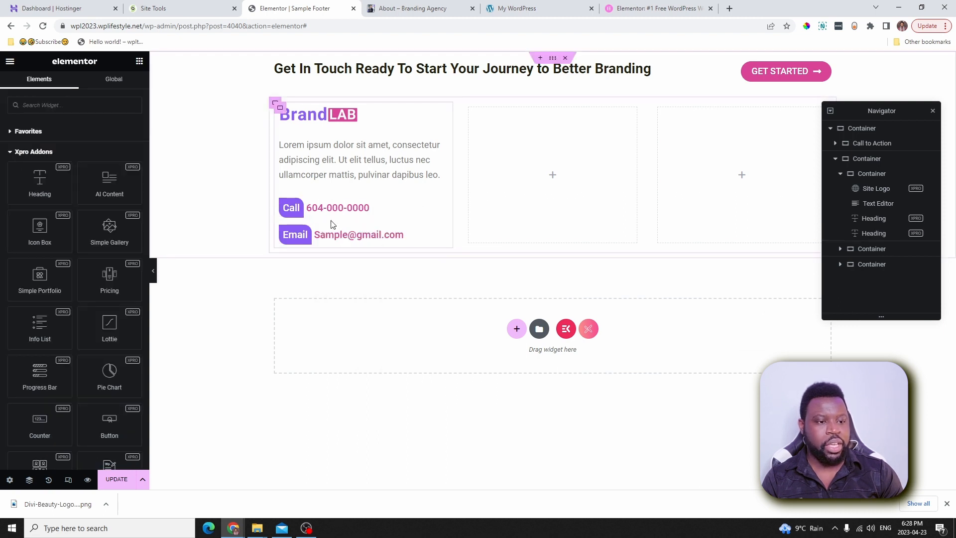
- Copy the Call heading into the empty second column as the basis for the "Quick Links" heading
click(393, 8)
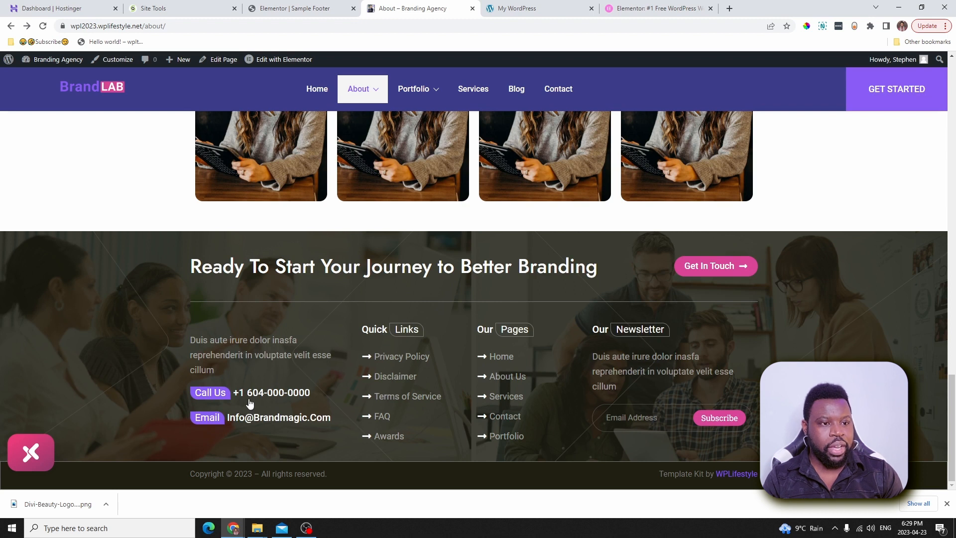
click(321, 10)
right_click(343, 209)
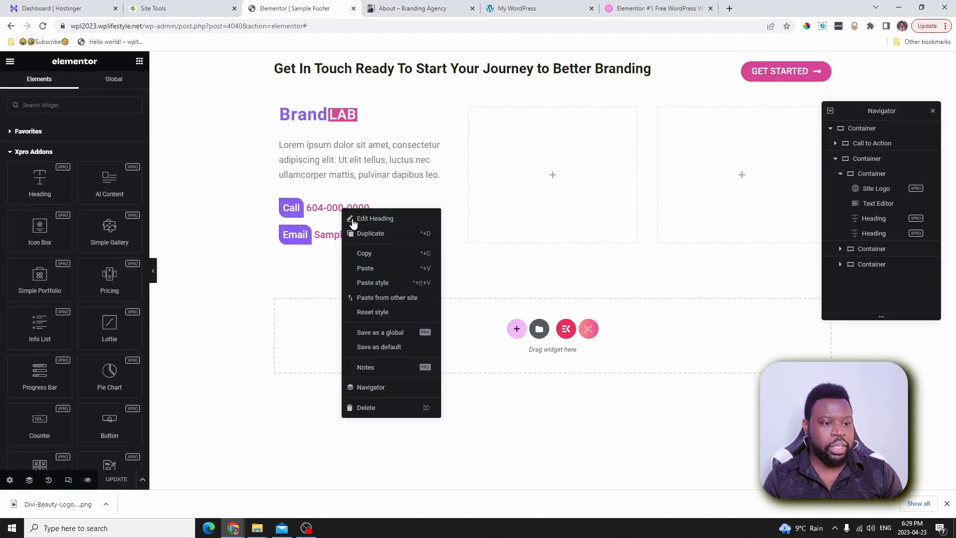
click(366, 254)
right_click(510, 120)
click(535, 193)
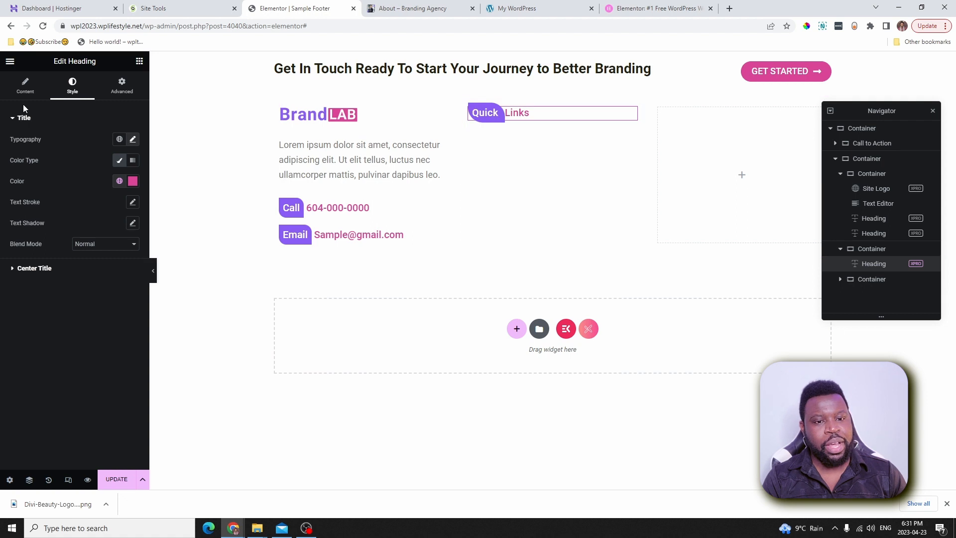
- Clear the background color of the Quick Links heading's center title and set its text to the global purple
click(25, 89)
click(72, 88)
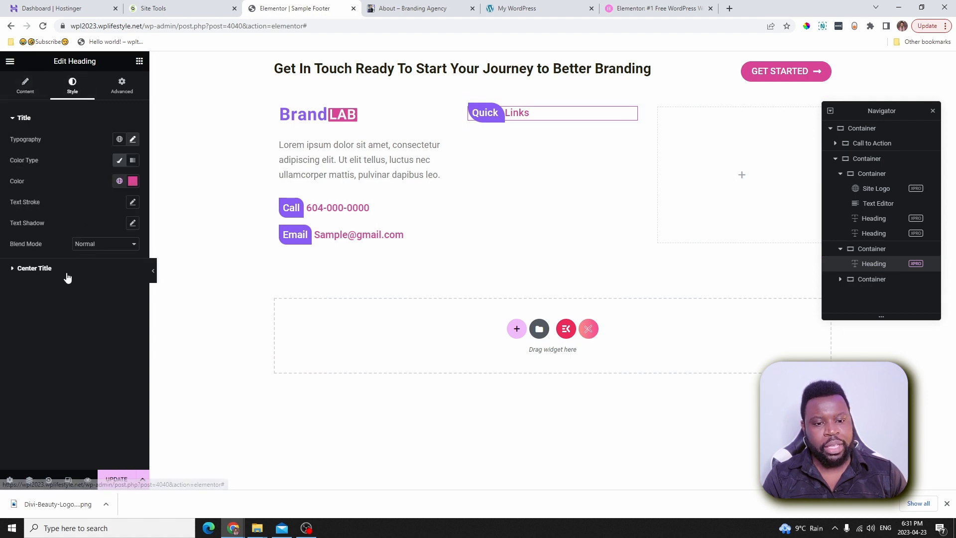
click(66, 267)
scroll(95, 249, down, 1)
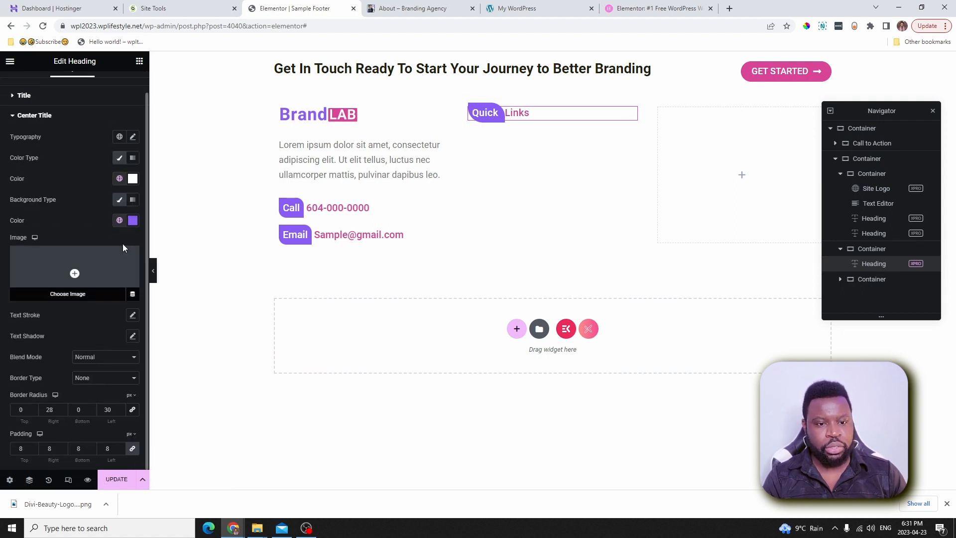
click(133, 220)
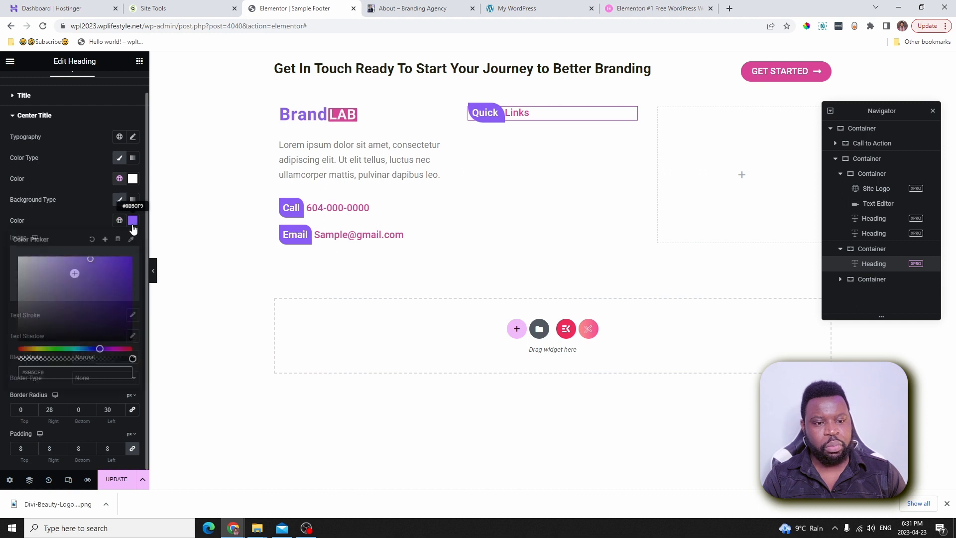
click(92, 239)
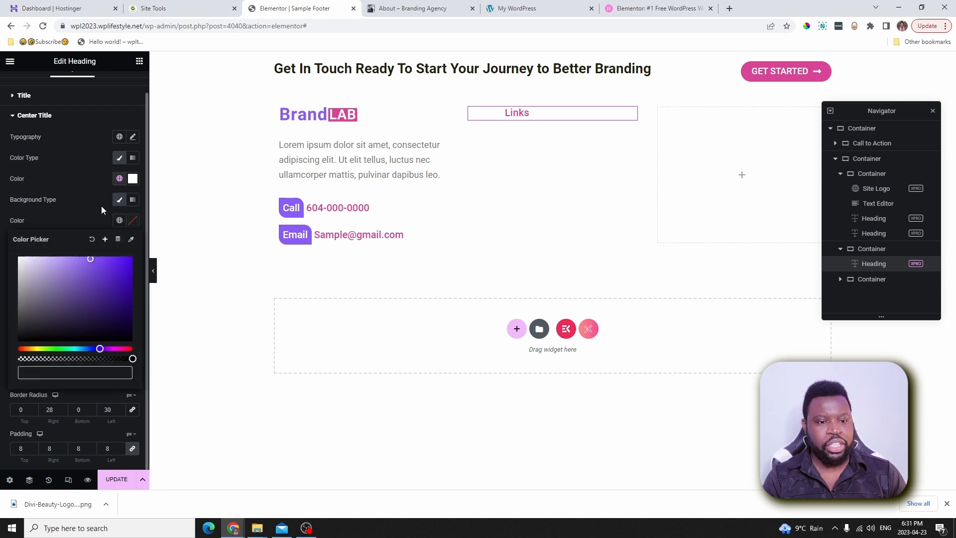
click(101, 218)
click(120, 179)
click(55, 278)
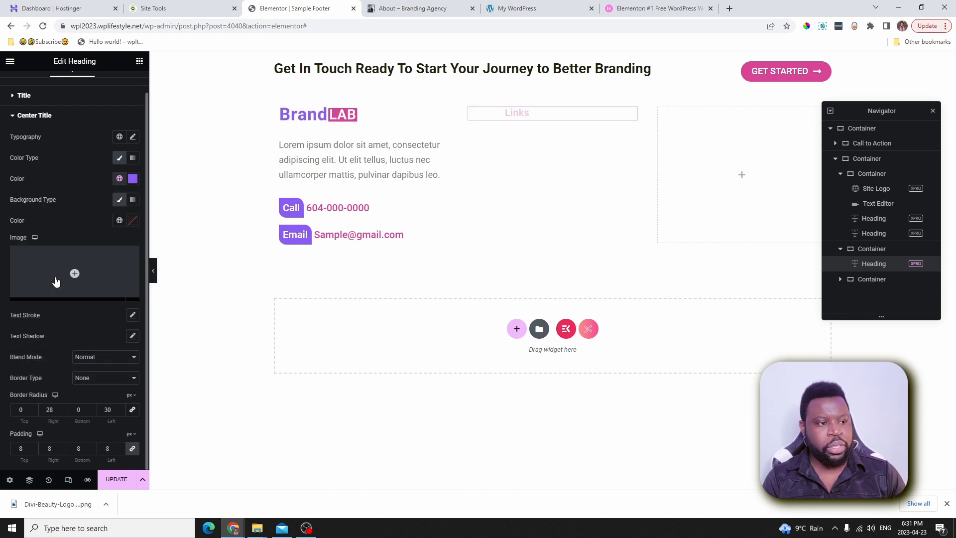
- Give the "Quick" center title a solid 1 px border and set its top and bottom padding to 5 px
click(105, 378)
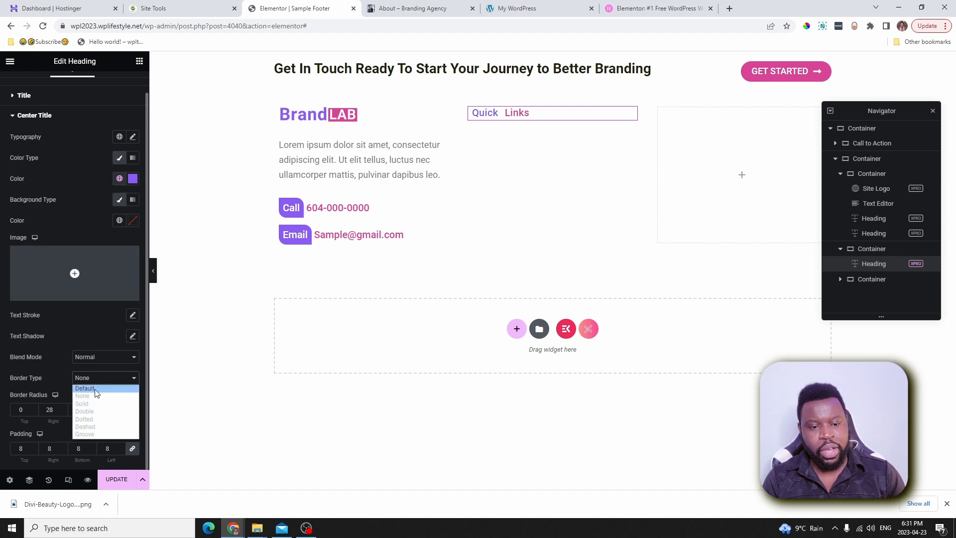
click(89, 404)
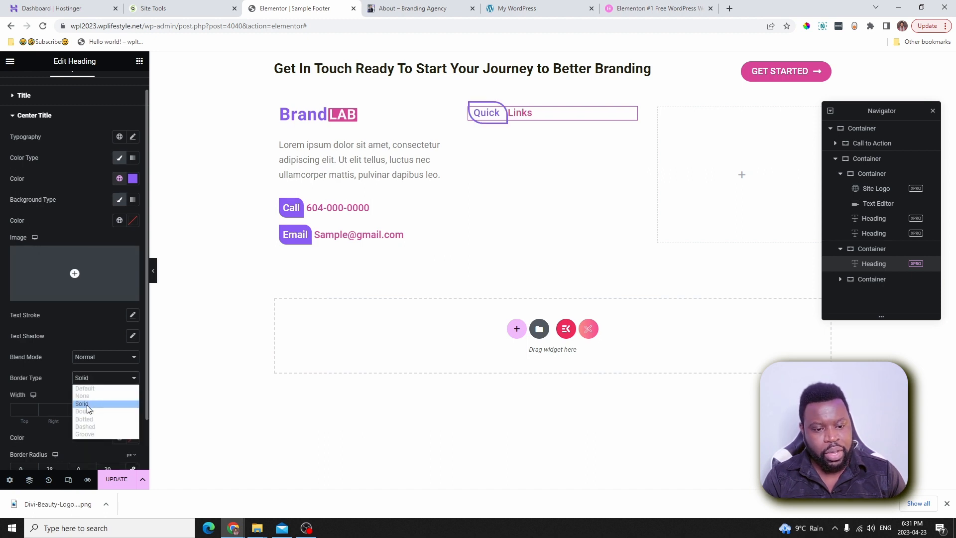
key(ctrl+p)
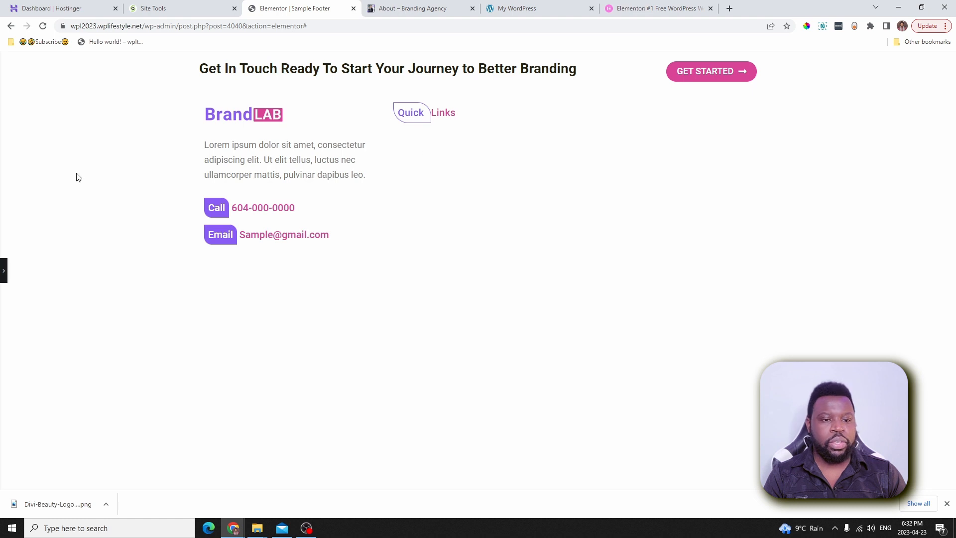
click(4, 271)
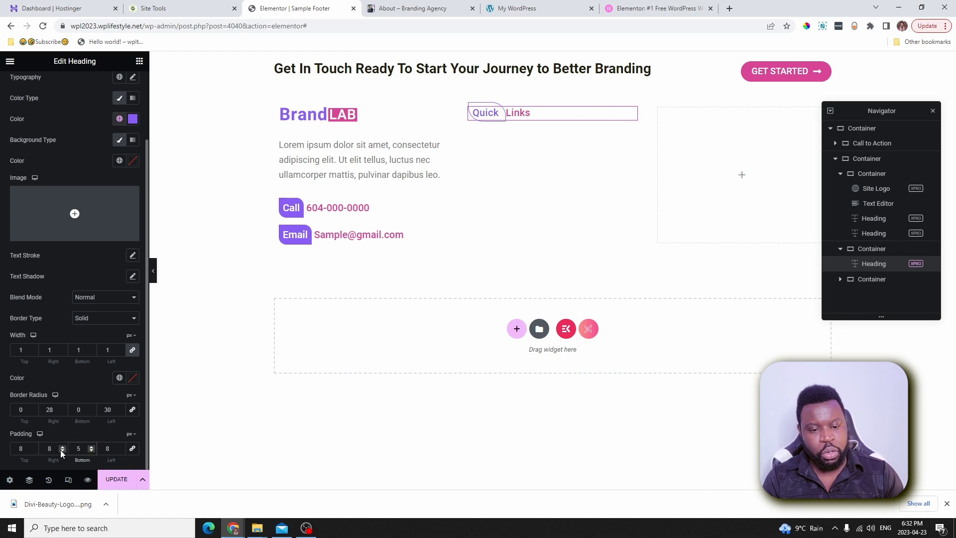
click(33, 451)
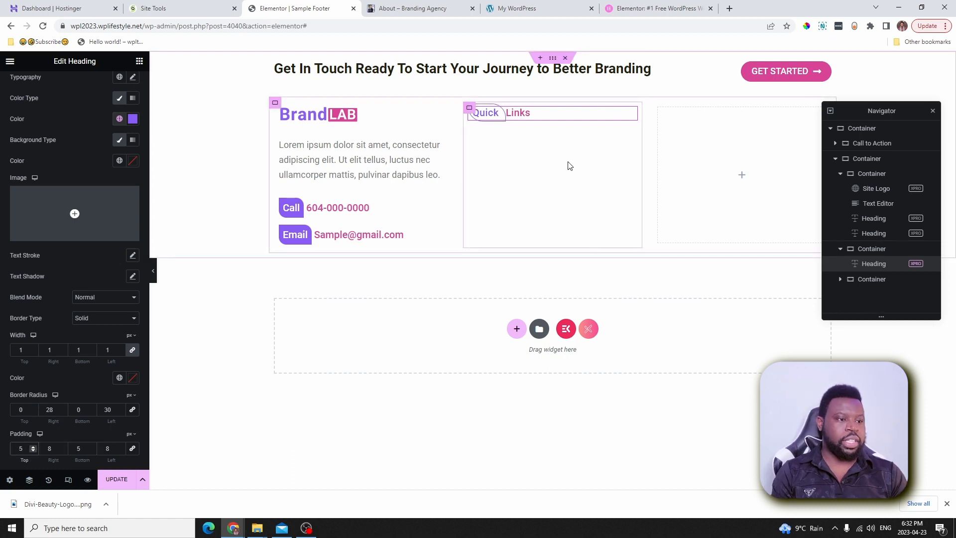
- Copy the Quick Links heading into the third column as the basis for the "Our Pages" heading
right_click(549, 115)
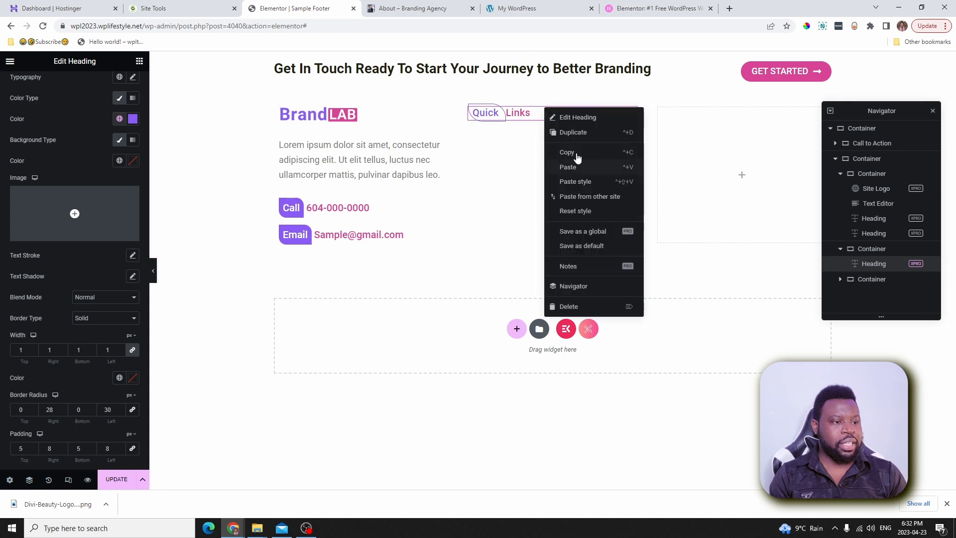
click(572, 152)
right_click(739, 118)
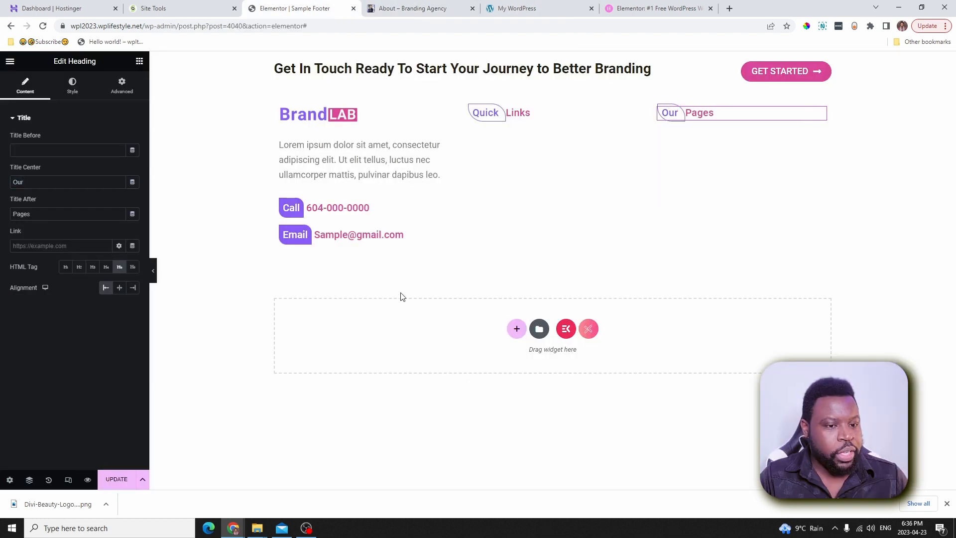
click(71, 89)
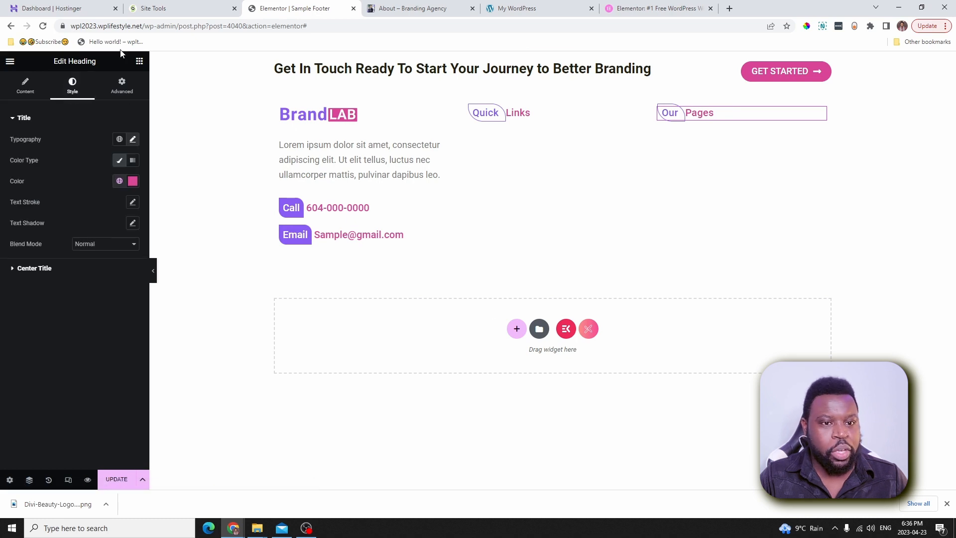
- Check the link lists in the reference footer and add an Xpro Info List widget beneath the Quick Links heading
click(433, 7)
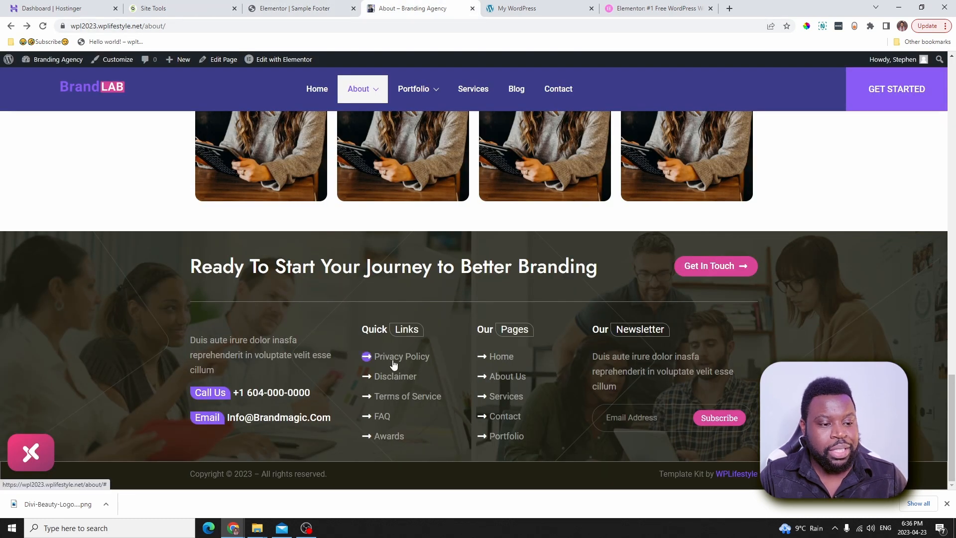
click(523, 9)
click(298, 8)
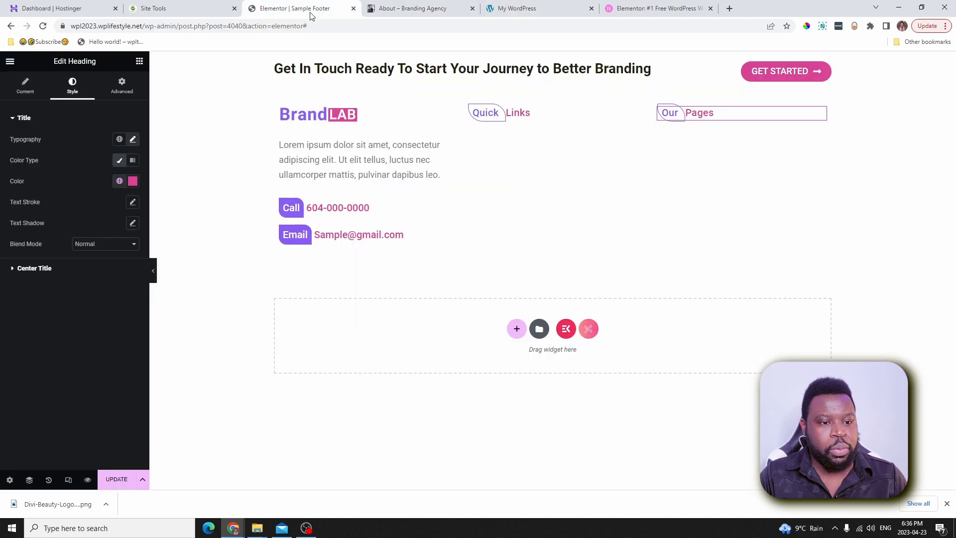
click(139, 61)
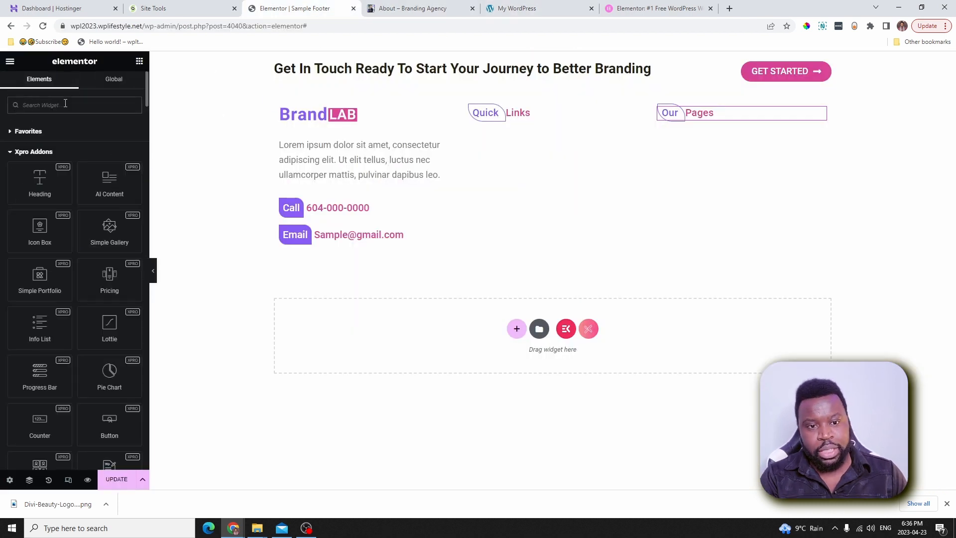
text(list)
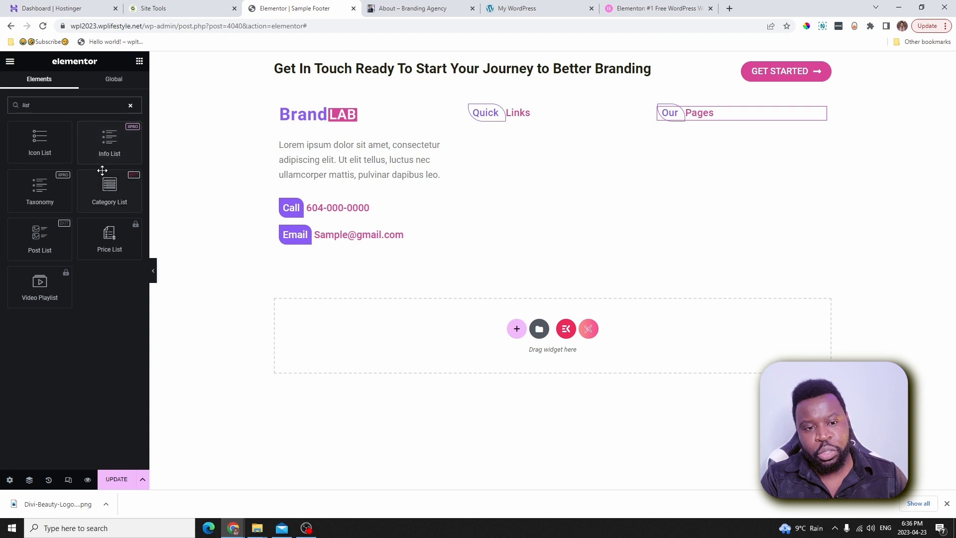
drag(109, 143, 528, 134)
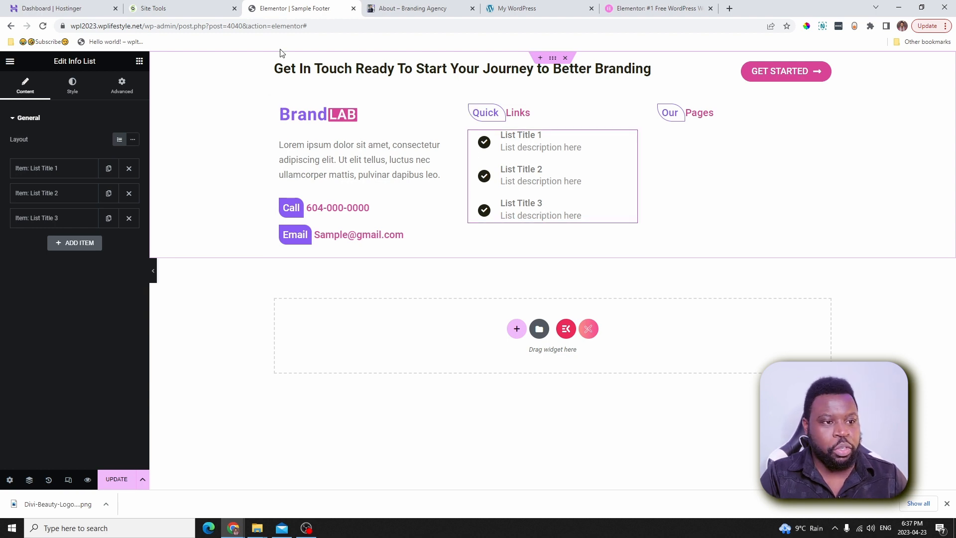
- Examine the Quick Links entries and arrow icons in the About page's reference footer, returning to the footer editor
click(411, 8)
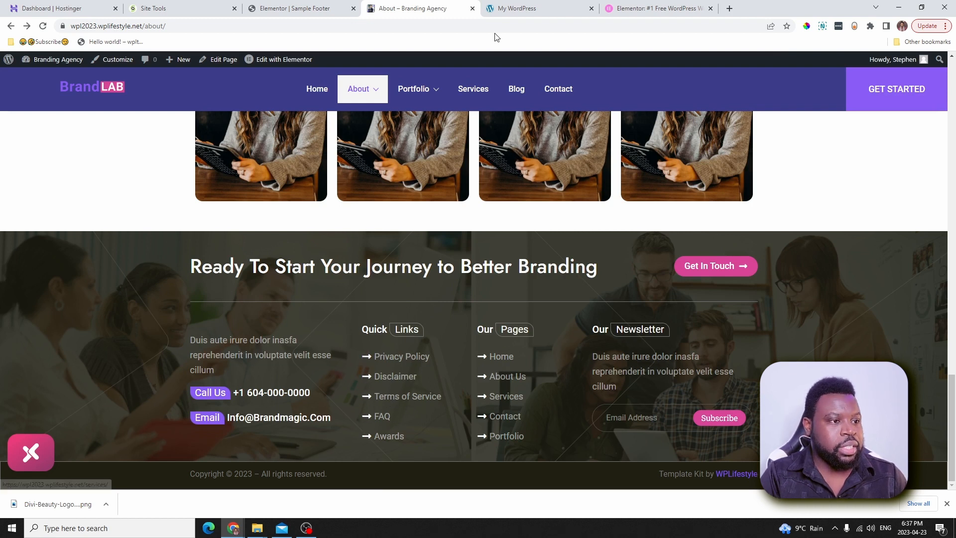
click(510, 10)
click(309, 8)
click(403, 8)
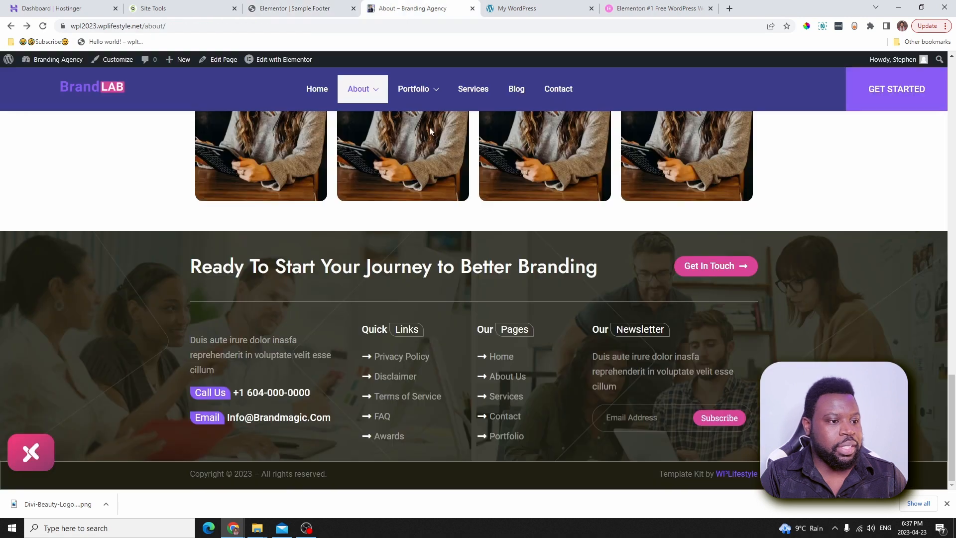
click(309, 8)
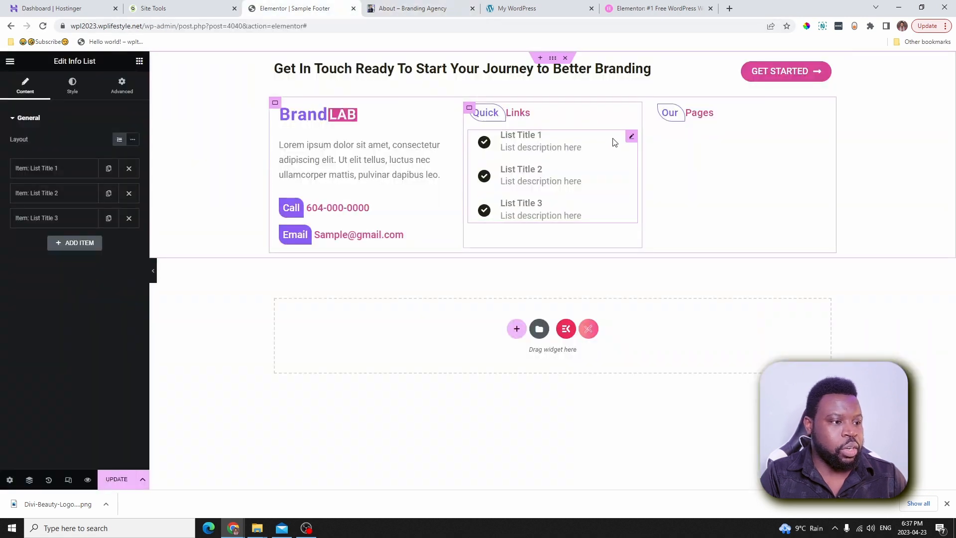
- Copy the Info List from the Quick Links column and paste it beneath the "Our Pages" heading
right_click(626, 136)
click(650, 178)
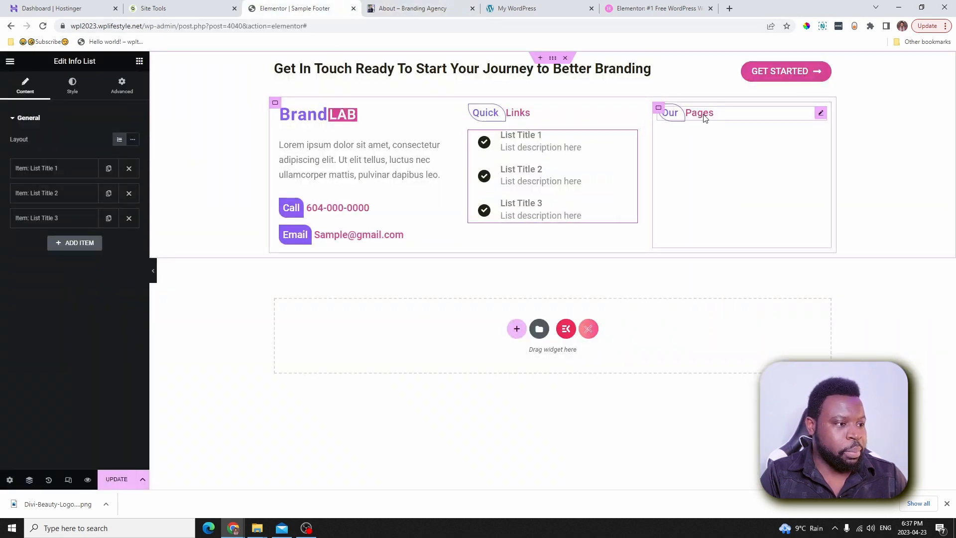
right_click(705, 116)
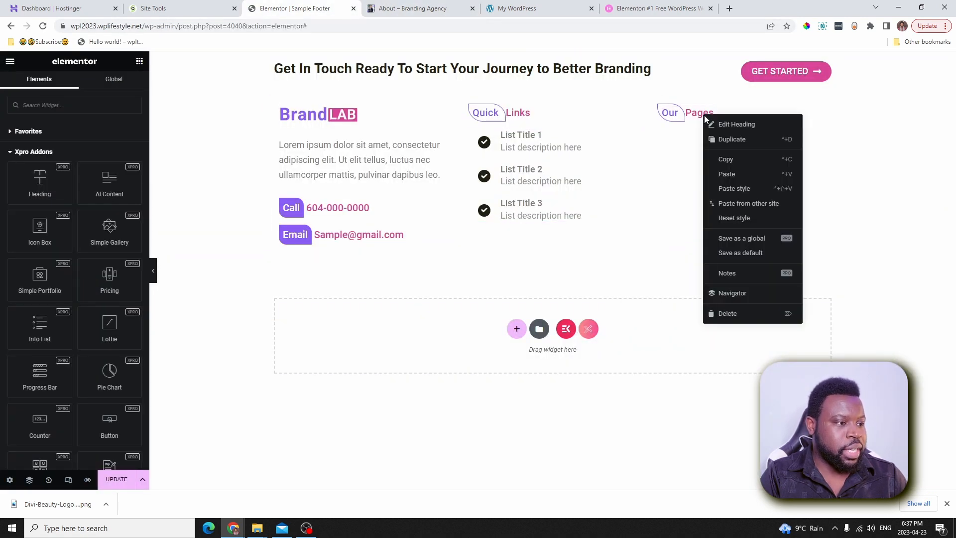
click(727, 175)
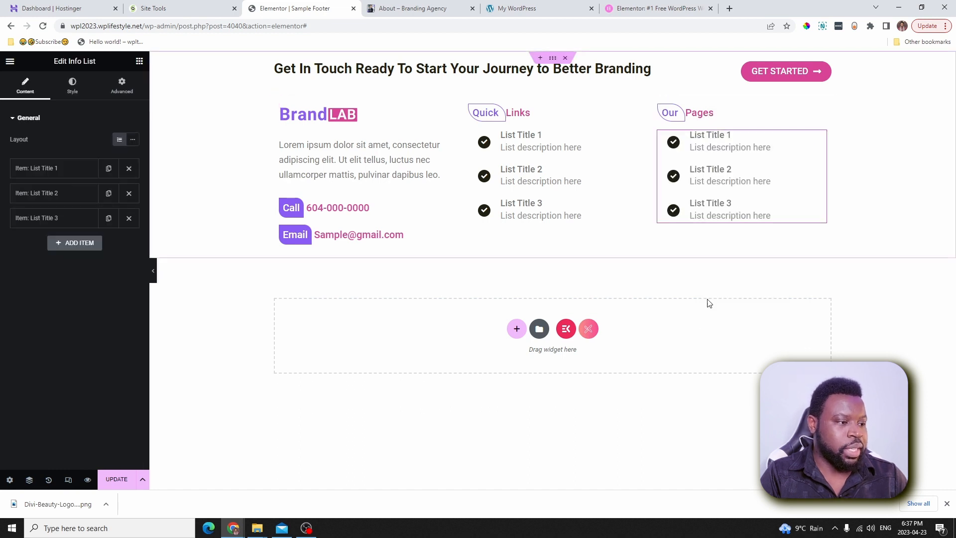
- Check the reference footer and give the outer footer container the office team photo from the media library as its background image
click(442, 7)
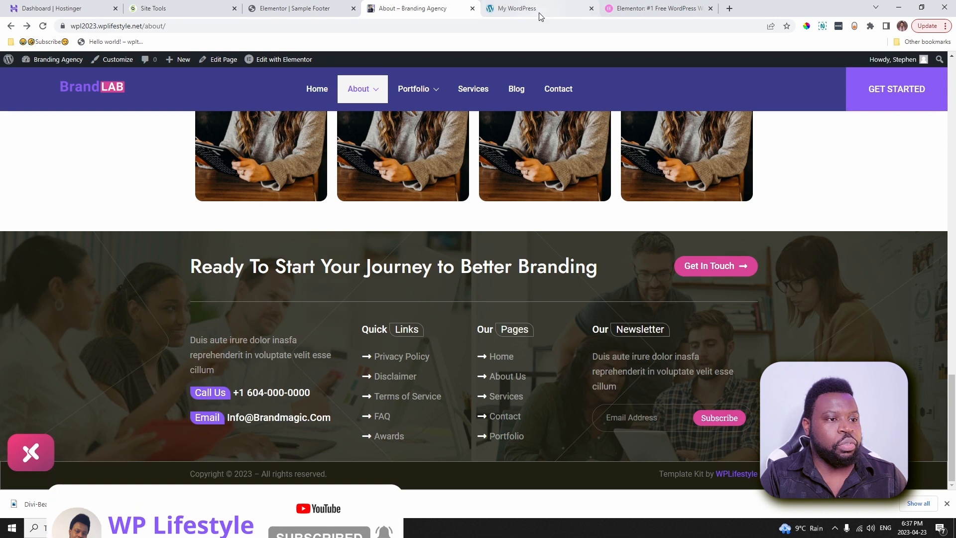
click(305, 12)
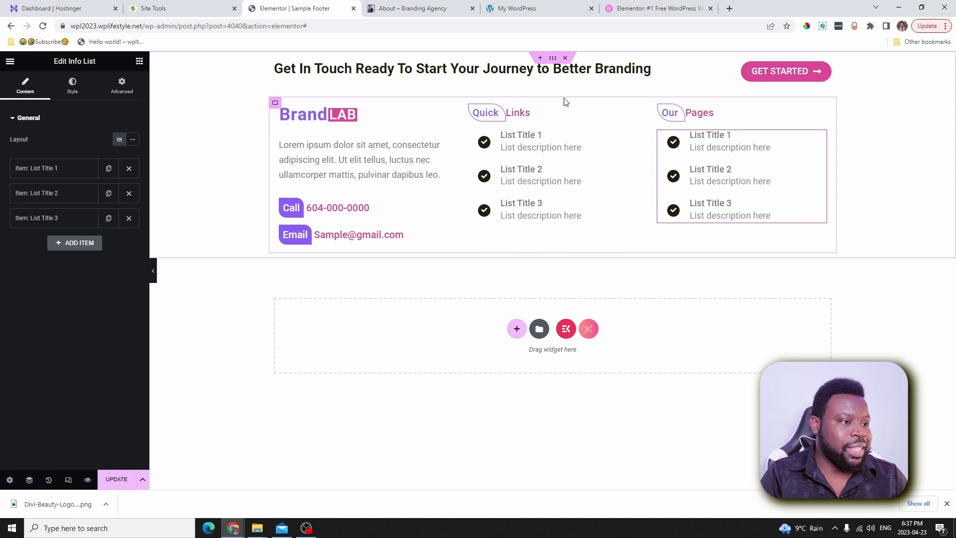
click(553, 58)
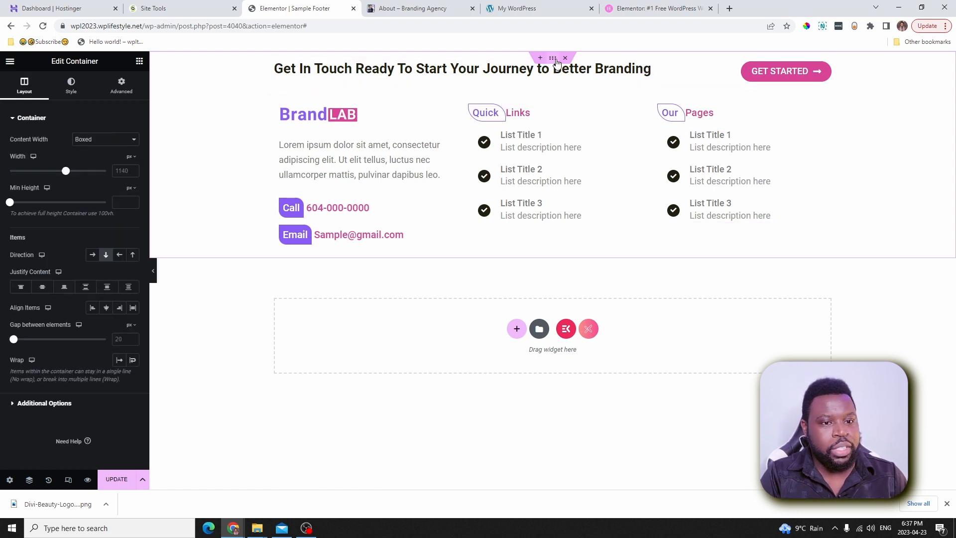
click(70, 83)
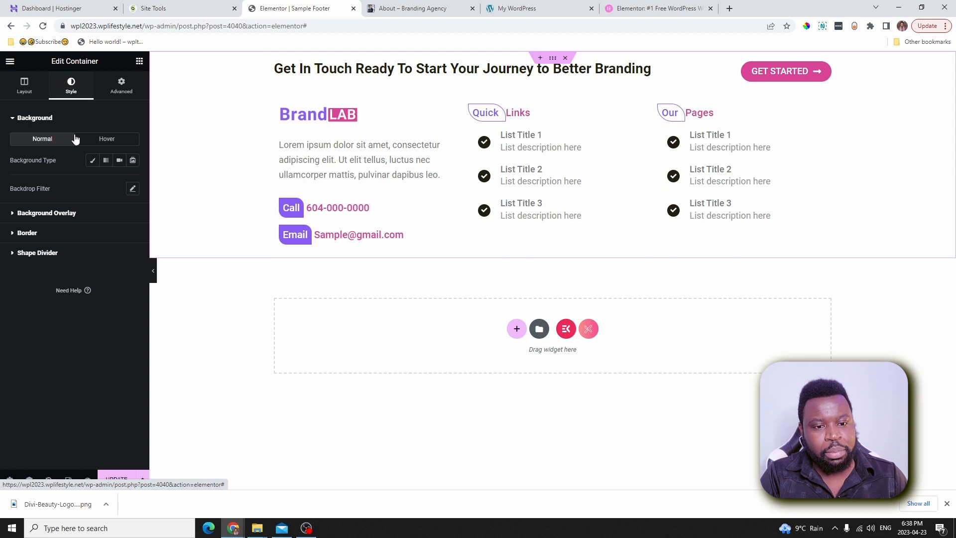
click(93, 161)
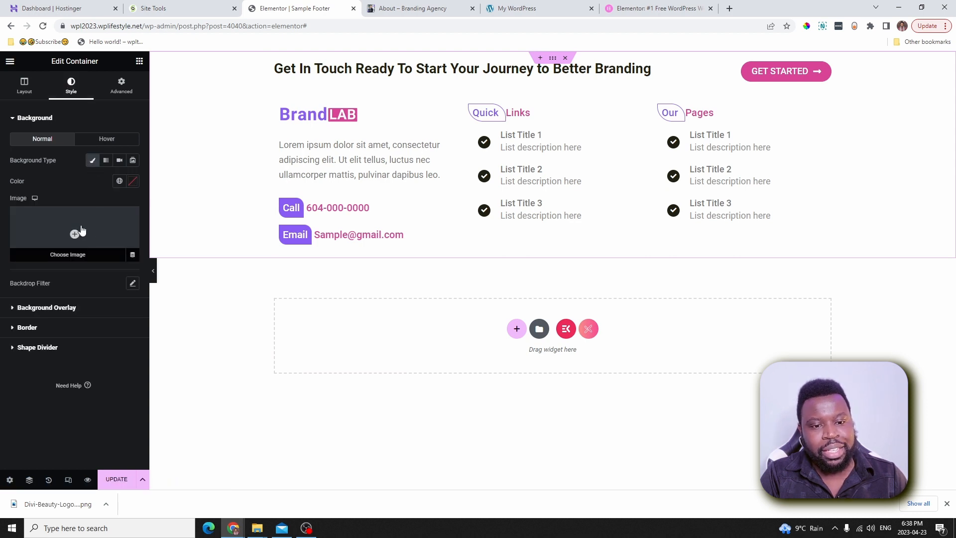
click(77, 232)
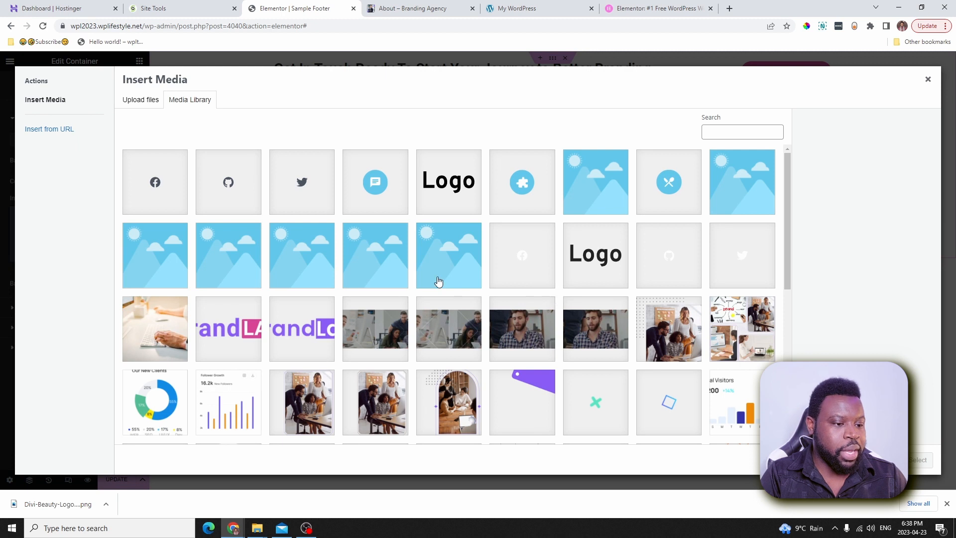
scroll(463, 285, down, 1)
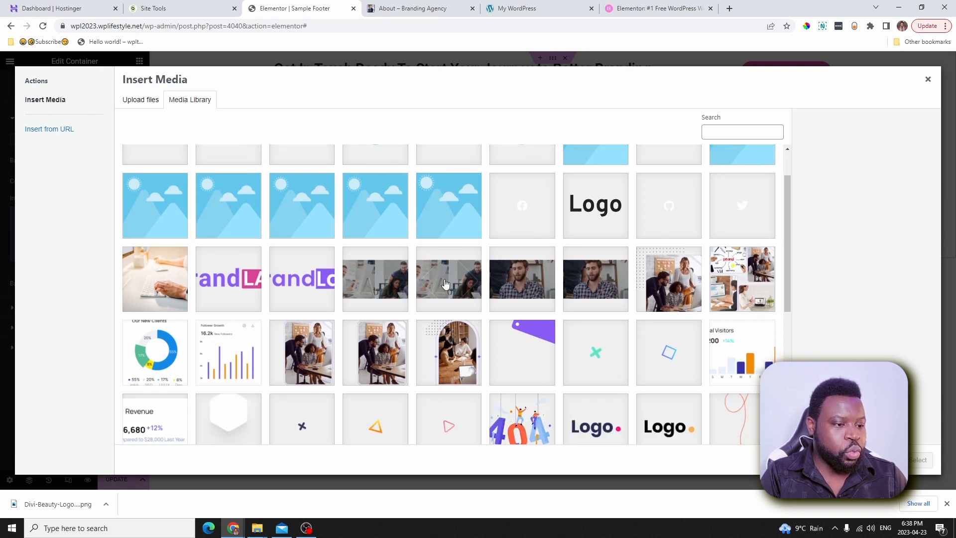
double_click(453, 283)
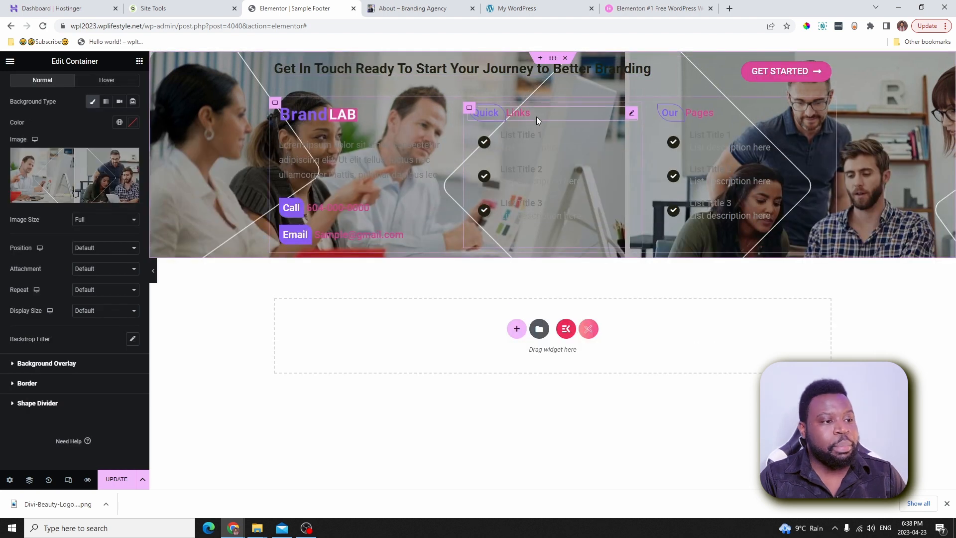
- Add a classic background overlay to the footer container using the global H2 Black Color at 0.75 opacity
click(55, 371)
click(119, 180)
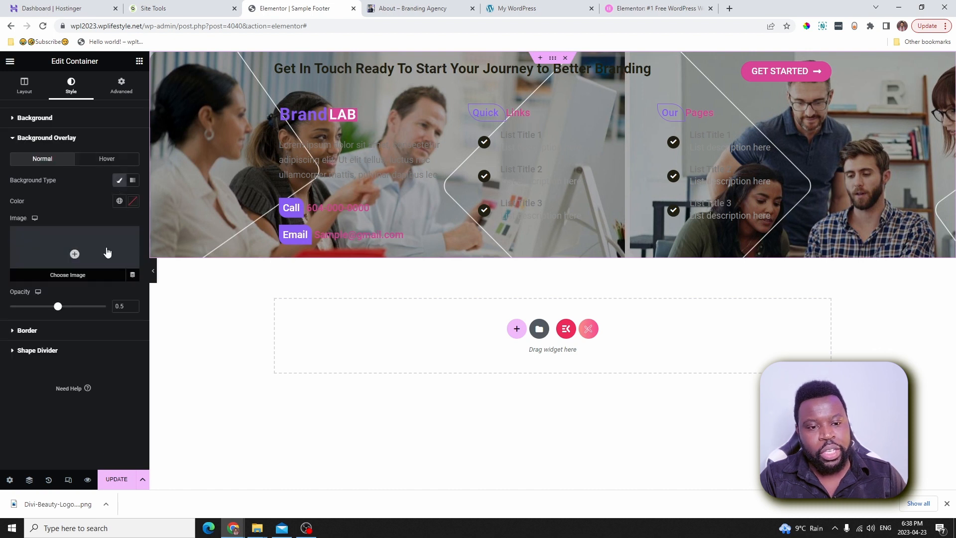
click(119, 201)
scroll(75, 314, down, 4)
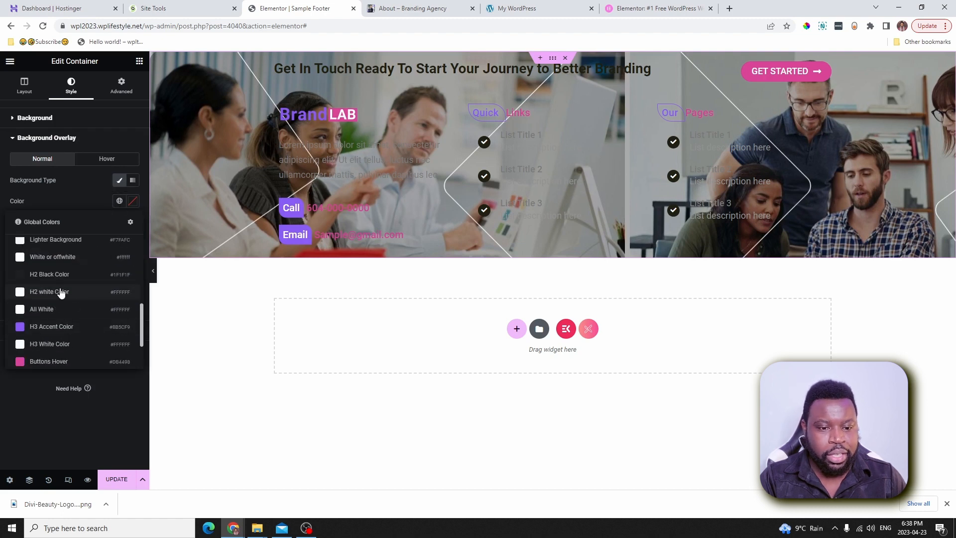
click(59, 277)
drag(60, 310, 82, 310)
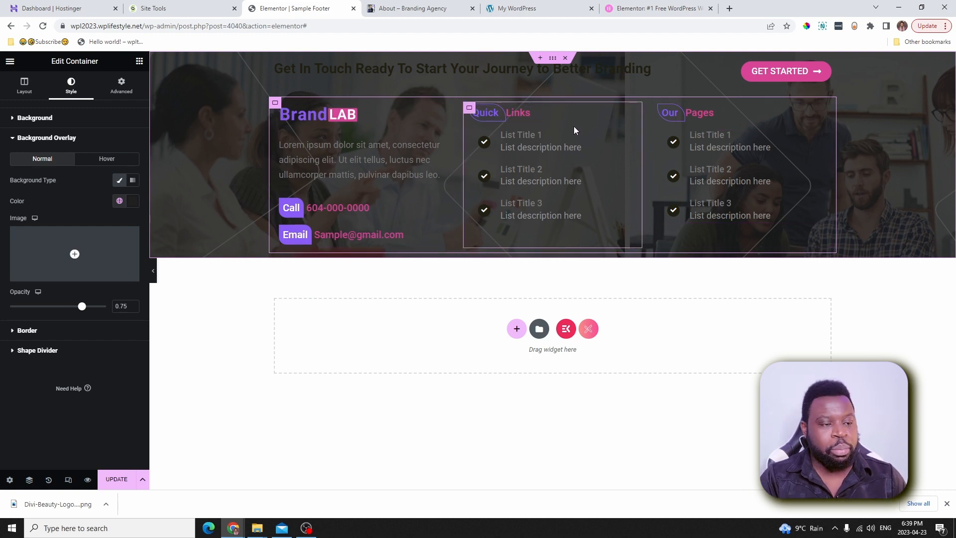
- Compare with the reference footer and set the "Get In Touch" heading's text color to a white global color
key(ctrl+Tab)
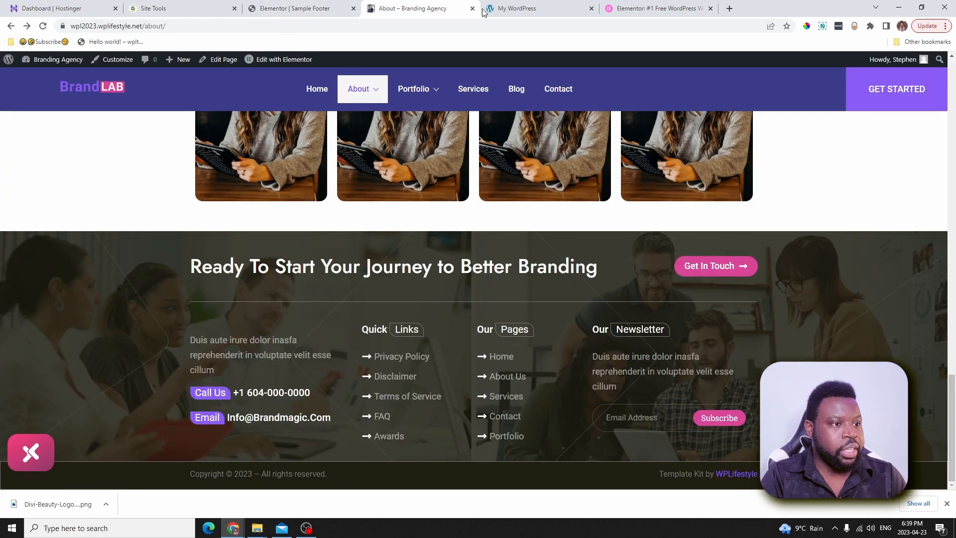
click(294, 8)
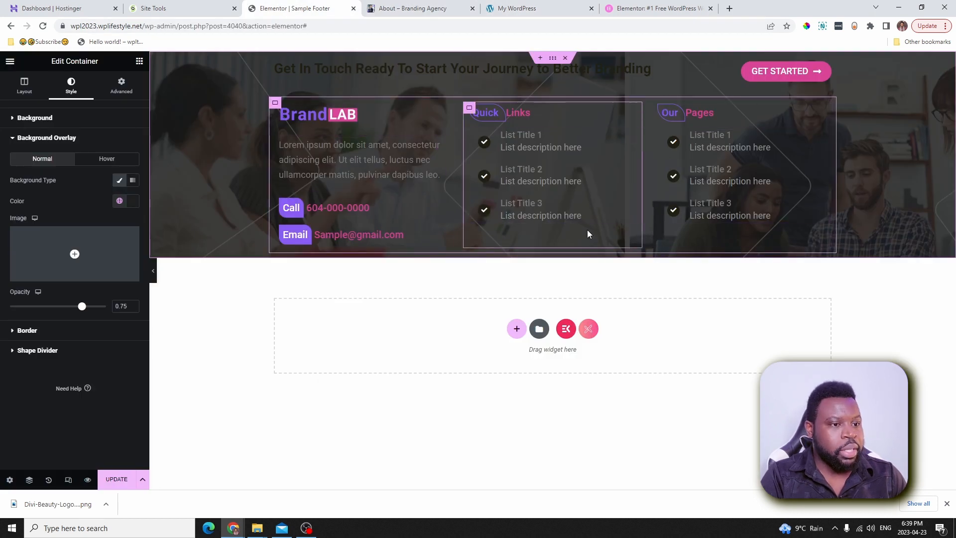
click(483, 70)
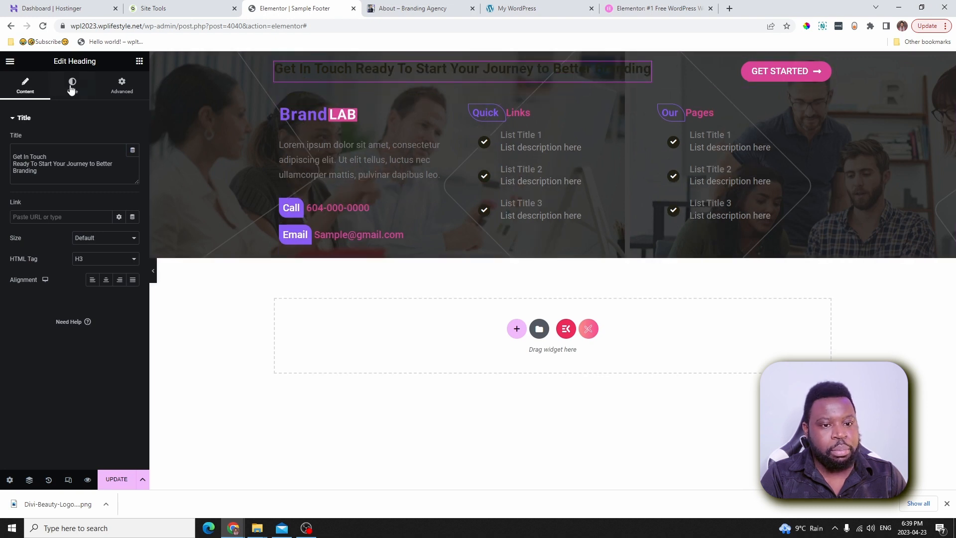
click(72, 85)
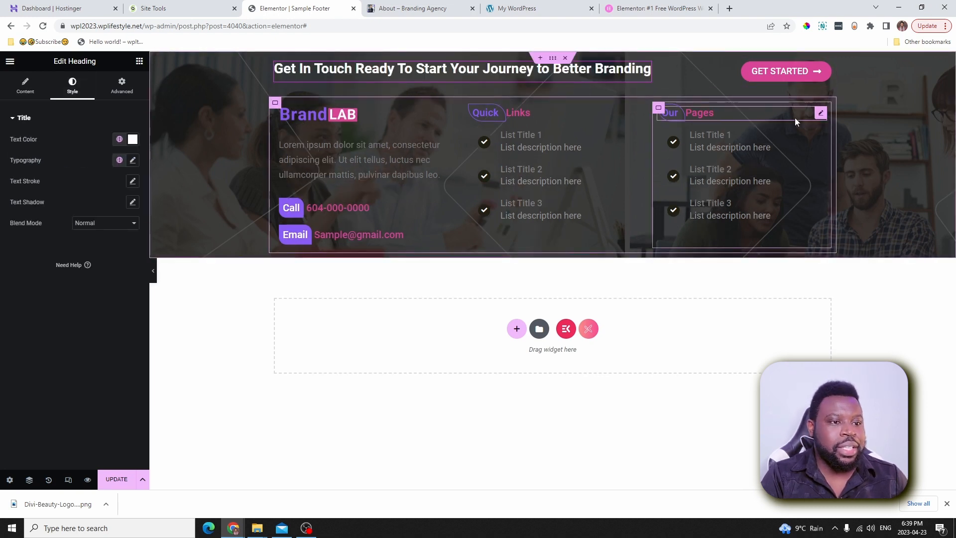
- Check the reference footer and set the heading row container's padding to 50 px top and 25 px bottom, with zero on the sides
key(ctrl+Tab)
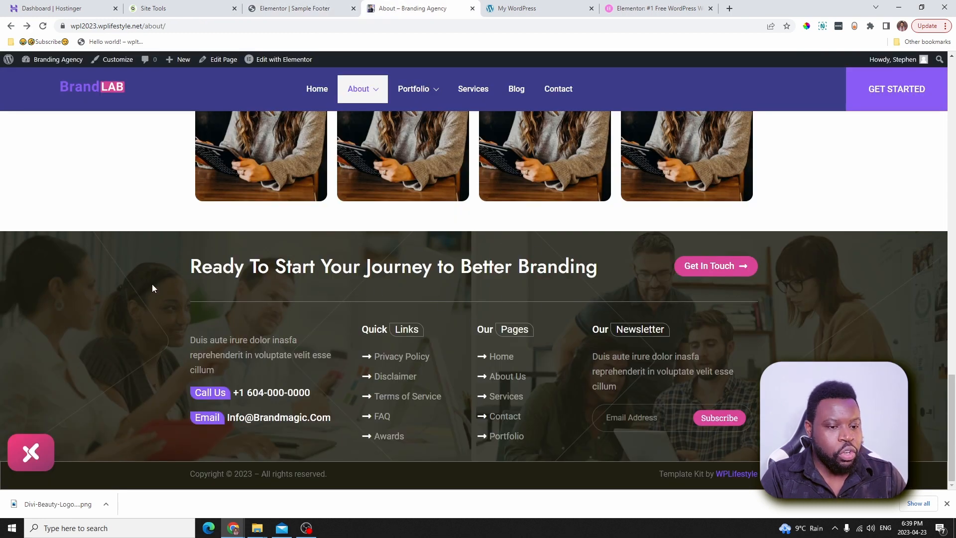
click(299, 9)
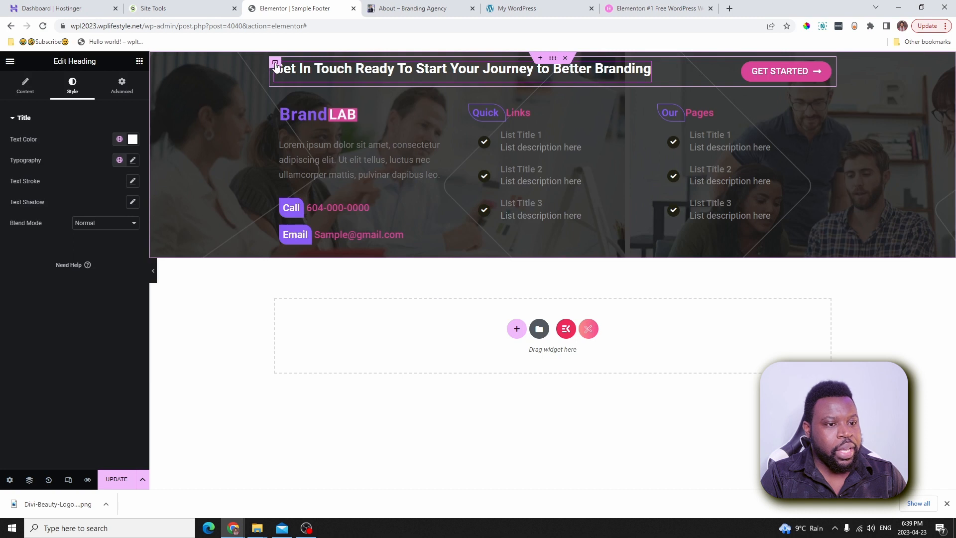
click(275, 63)
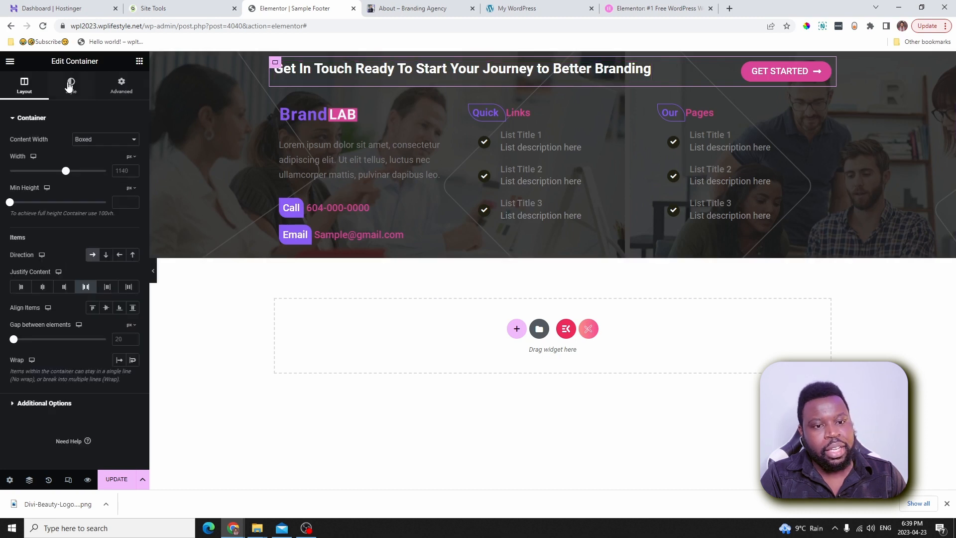
click(120, 89)
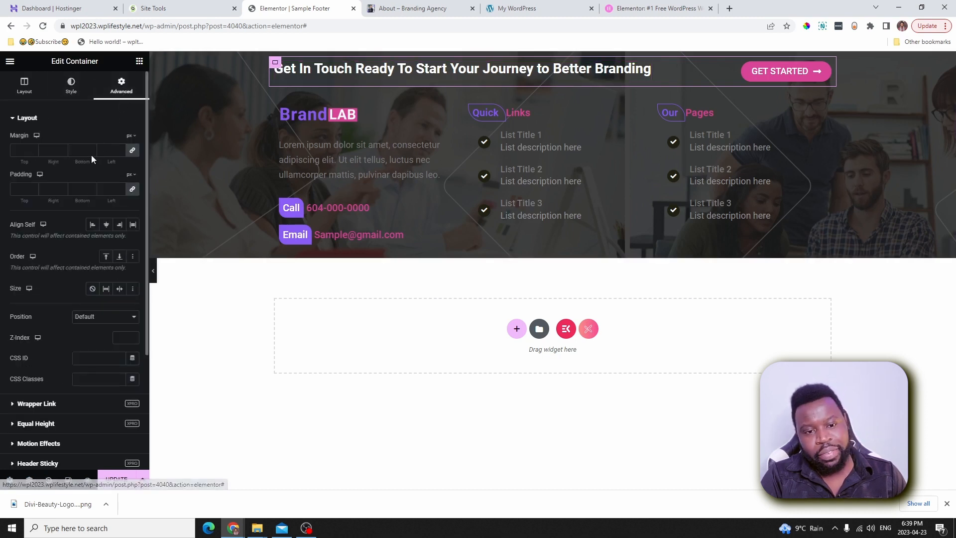
click(131, 189)
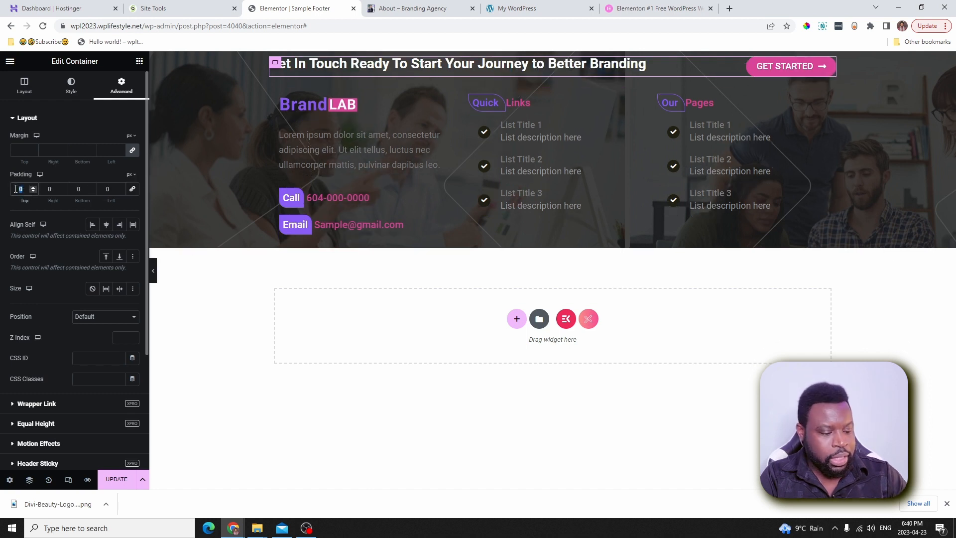
text(50)
double_click(78, 189)
text(25)
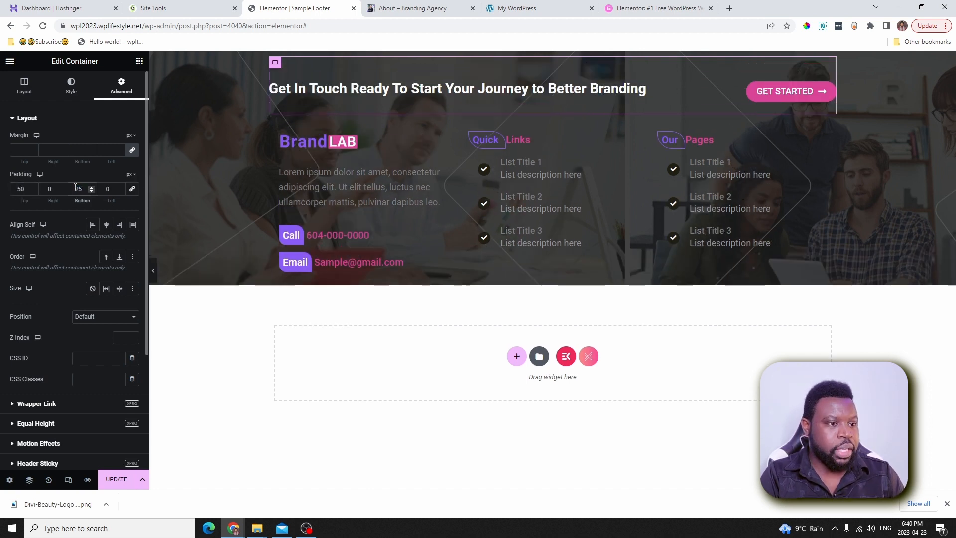
- Give the heading row container a solid 1 px bottom-only border in the global All White color and preview the footer full width
click(72, 85)
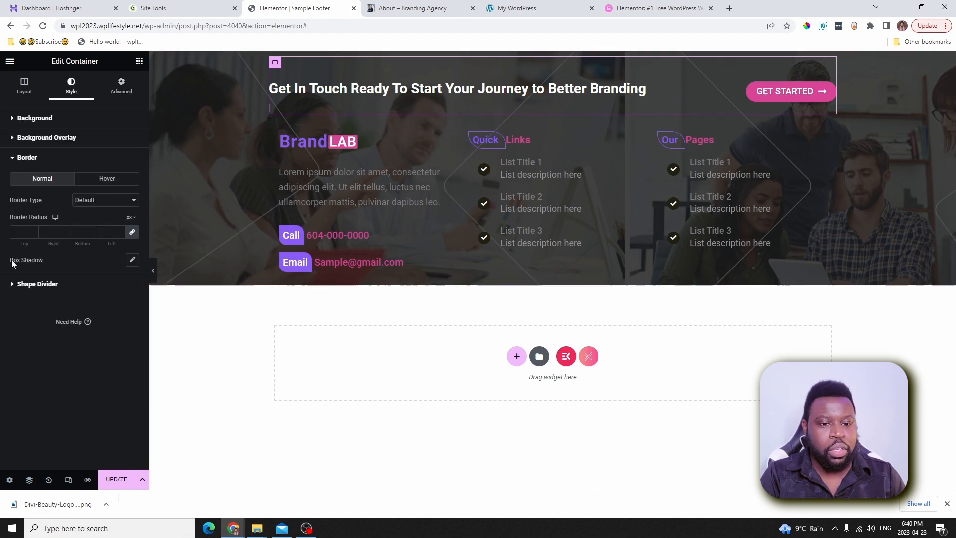
click(98, 206)
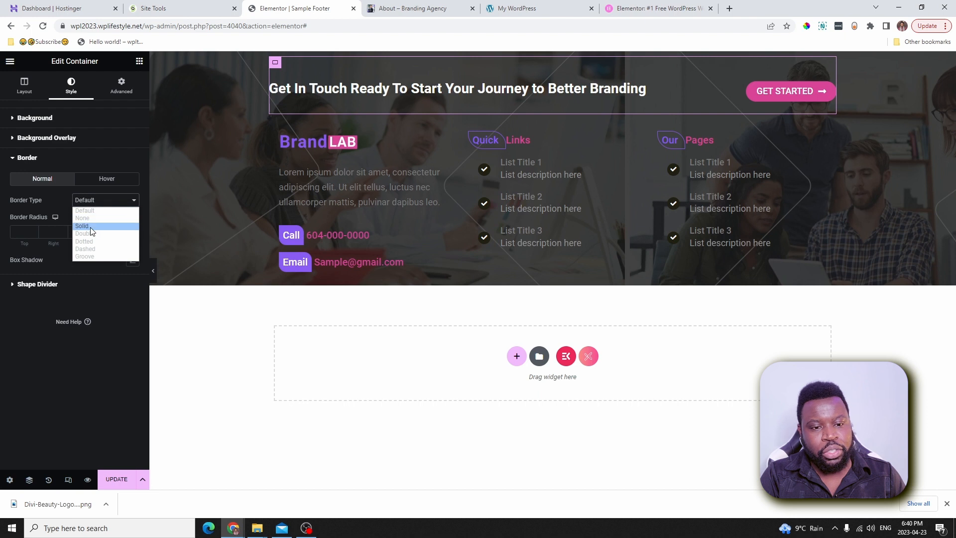
click(91, 227)
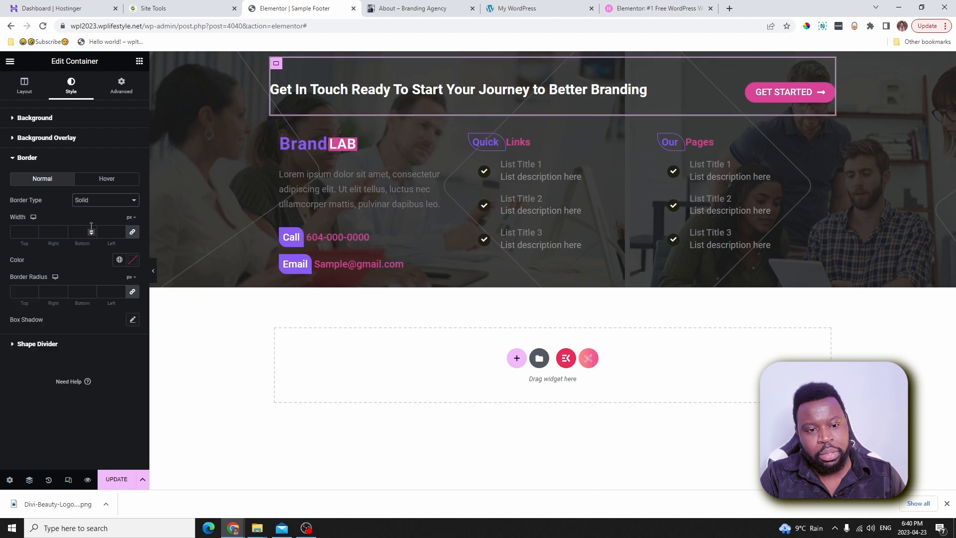
click(132, 233)
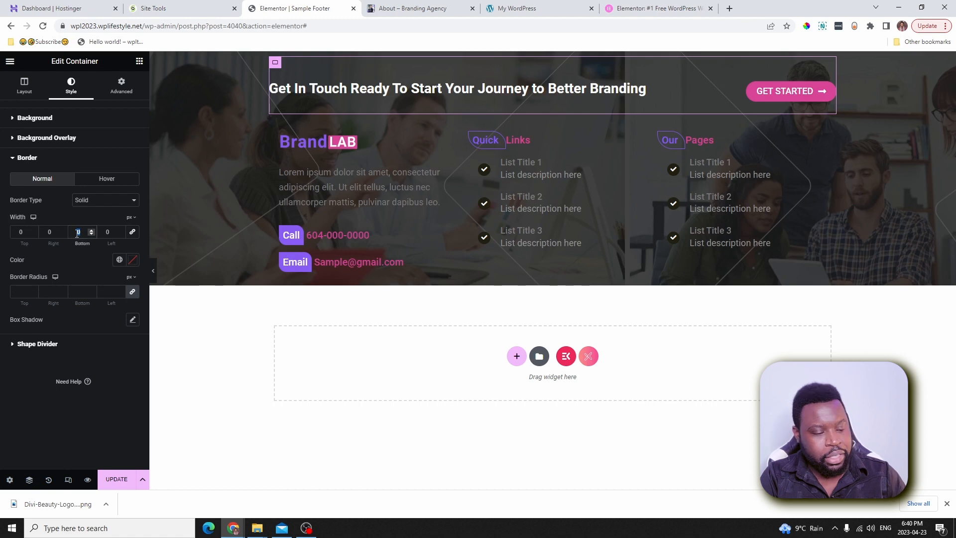
text(1)
click(119, 263)
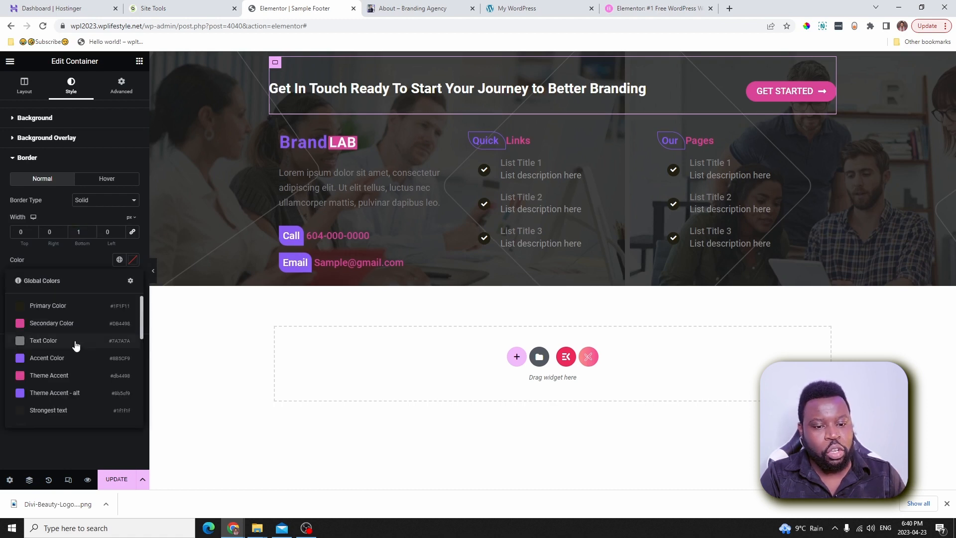
scroll(64, 371, down, 5)
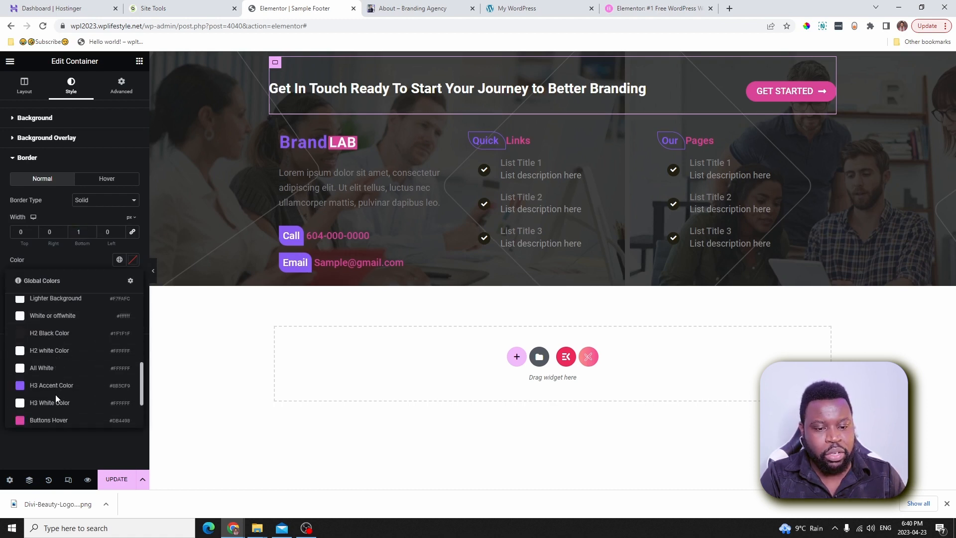
click(53, 368)
click(153, 270)
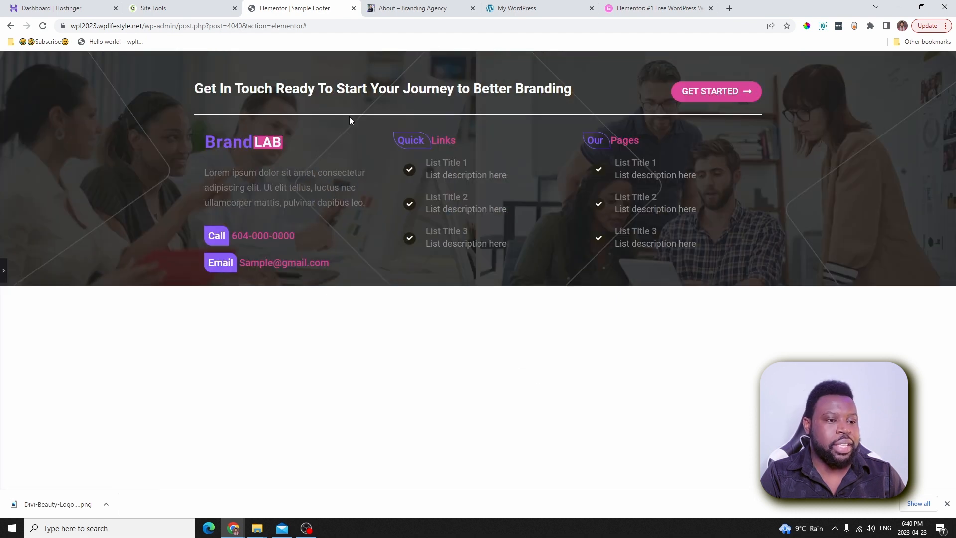
click(4, 270)
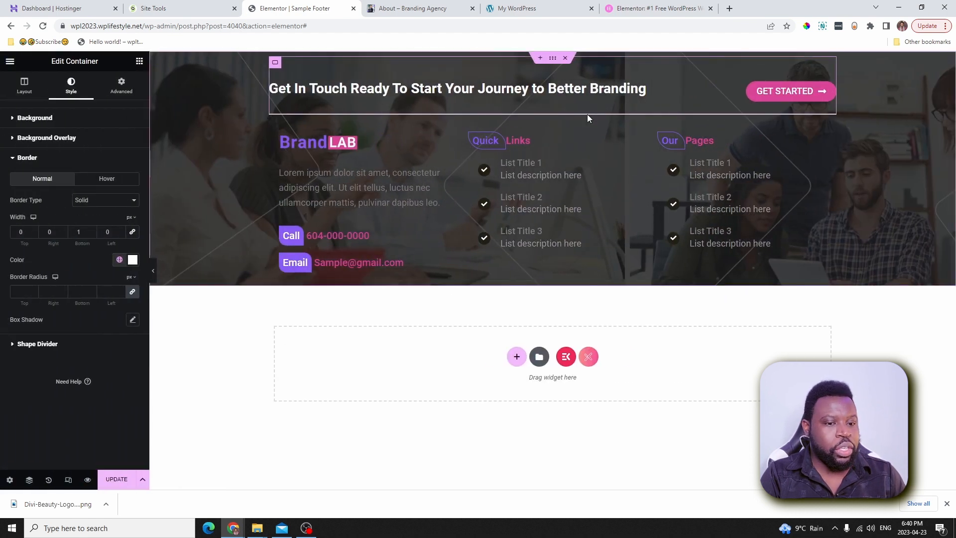
- Lower the opacity of the heading row's white border to roughly half and compare the preview with the About page's reference footer
click(132, 260)
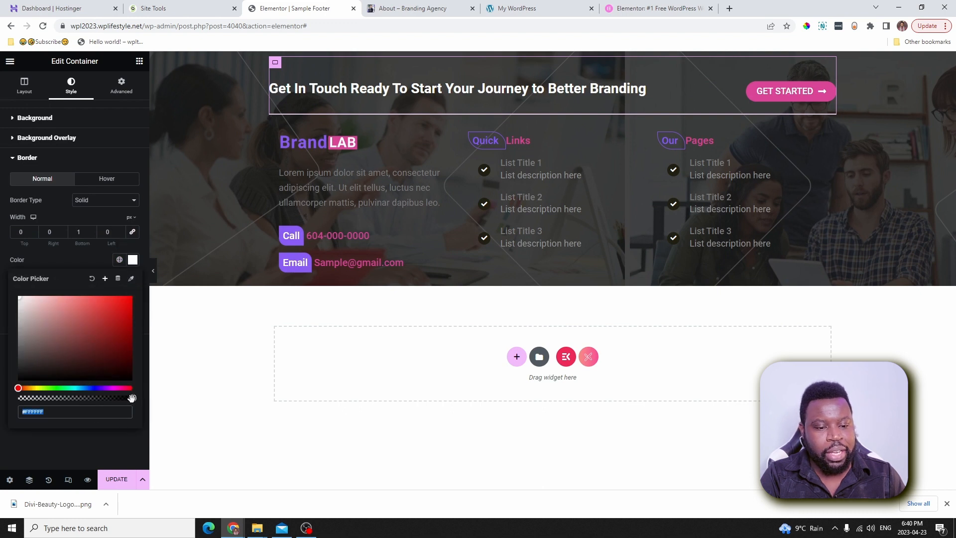
drag(132, 398, 79, 398)
click(153, 270)
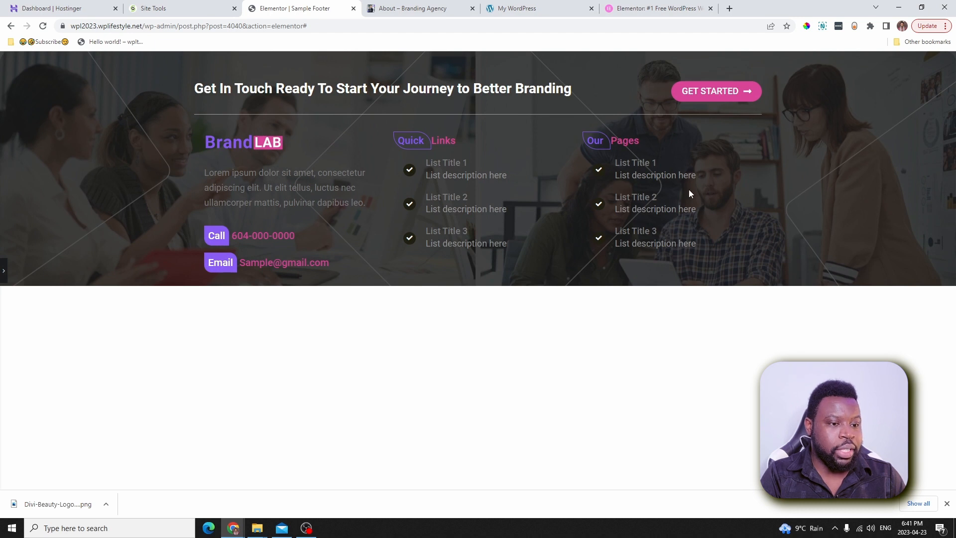
click(403, 8)
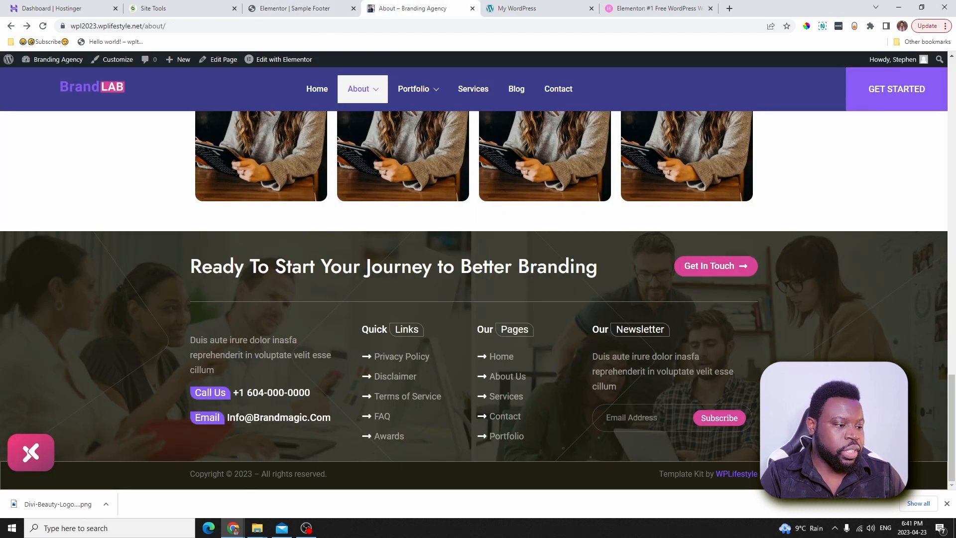
- Return to the footer editor, add a two-column container below the footer columns, and delete its inner column containers
click(319, 9)
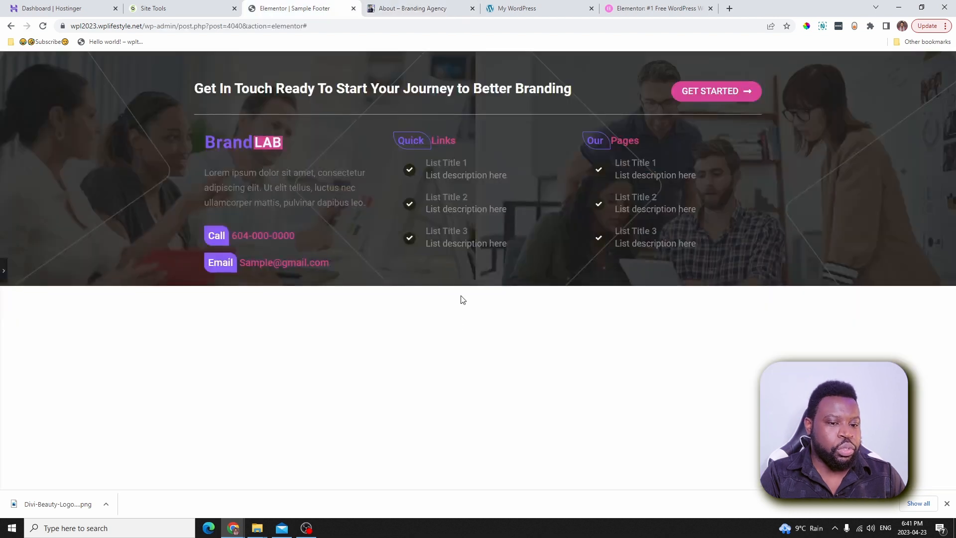
click(4, 274)
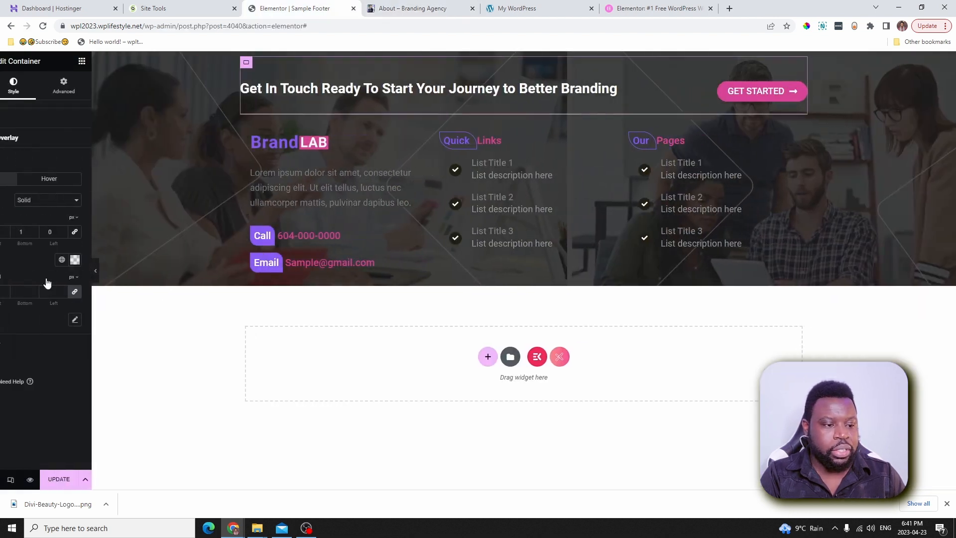
click(521, 357)
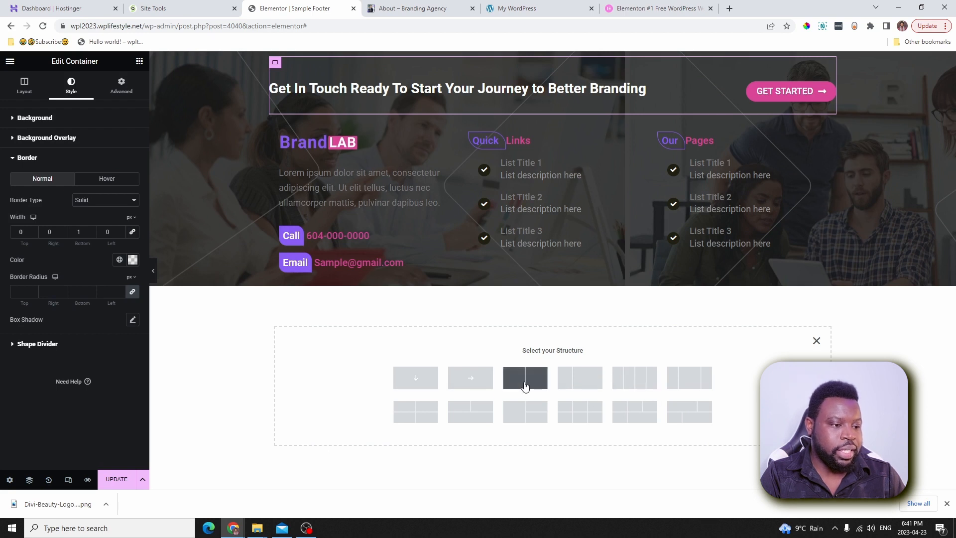
click(525, 379)
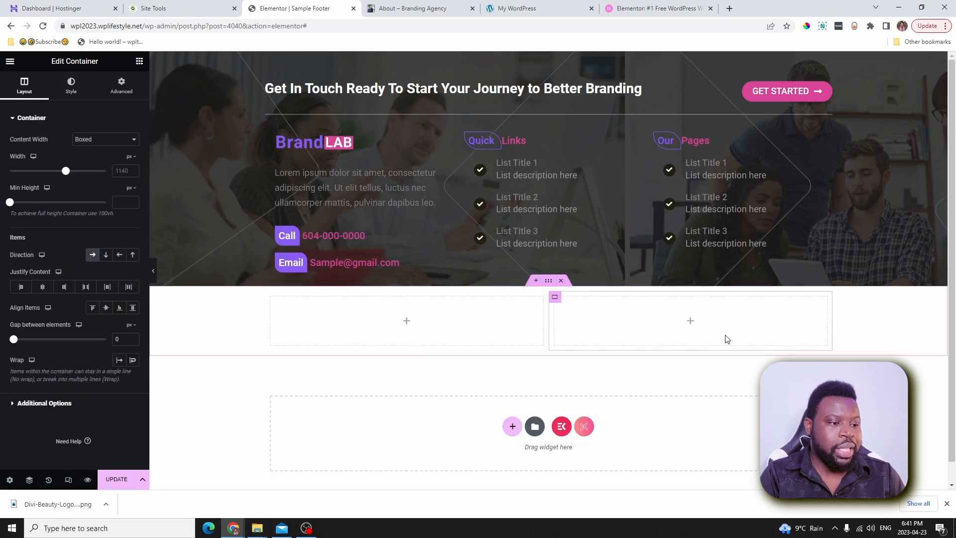
right_click(555, 297)
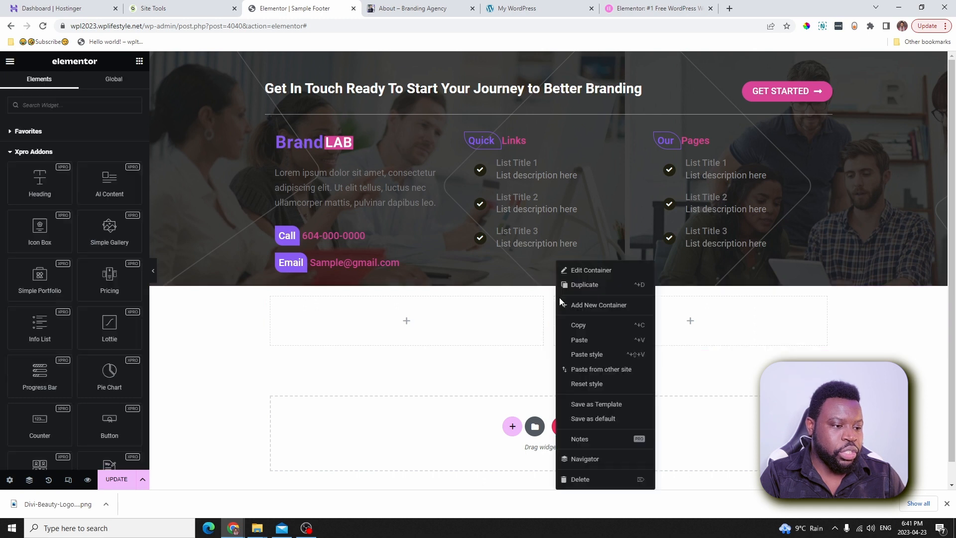
click(580, 480)
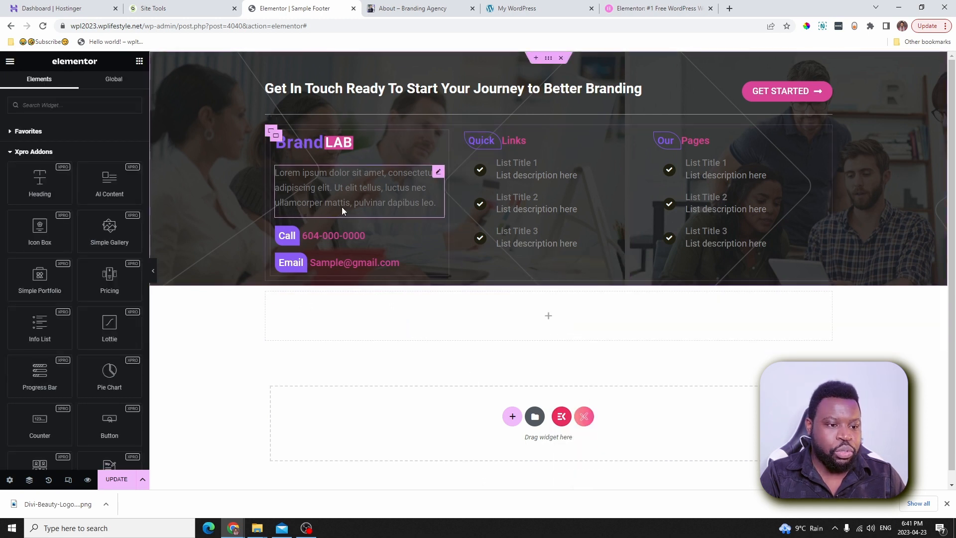
- Duplicate the description paragraph into the new bottom container and set its text to "Copyright © 2023 – All rights reserved."
right_click(432, 178)
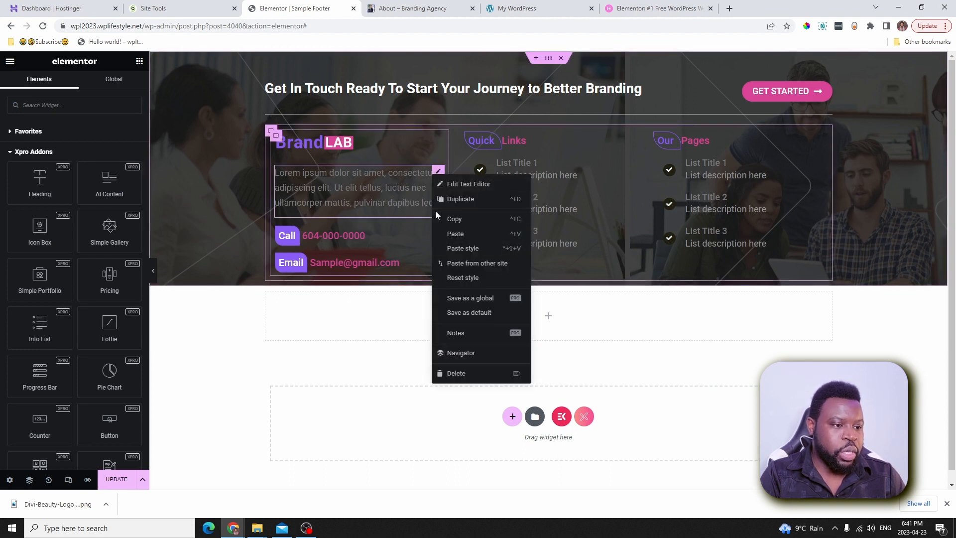
click(460, 199)
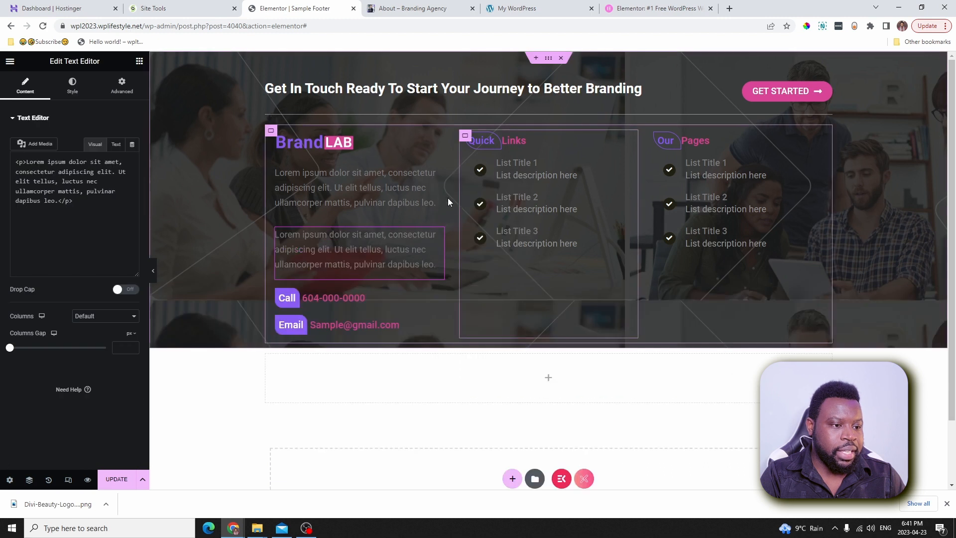
drag(439, 171, 521, 371)
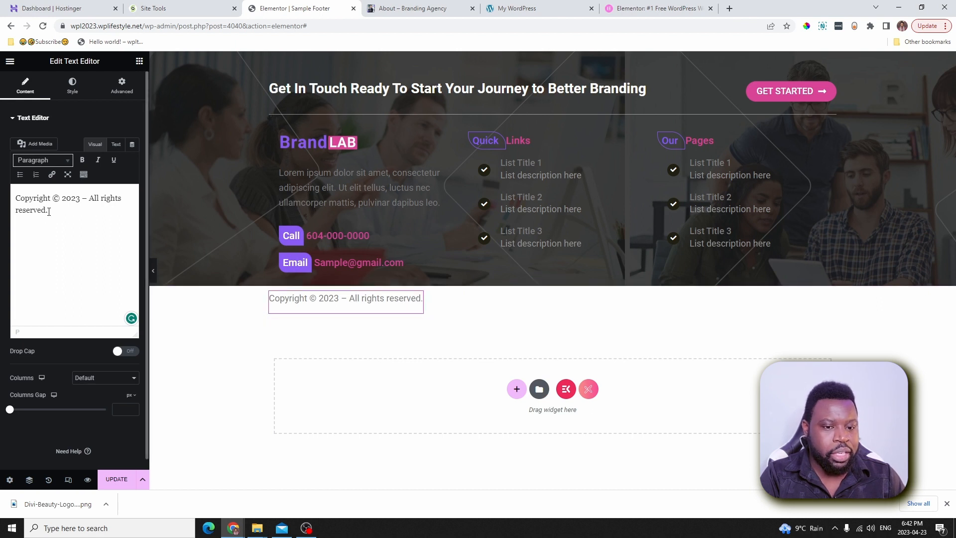
key(ctrl+a)
- Duplicate the copyright text and replace the copy's content with "Template Kit by WPLifestyle" copied from the About page's reference footer
right_click(418, 299)
click(443, 303)
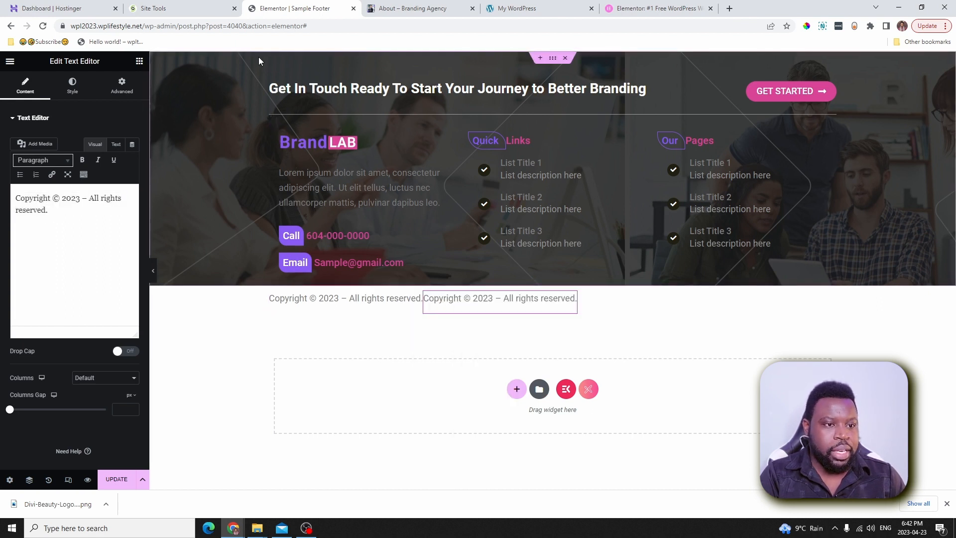
click(430, 11)
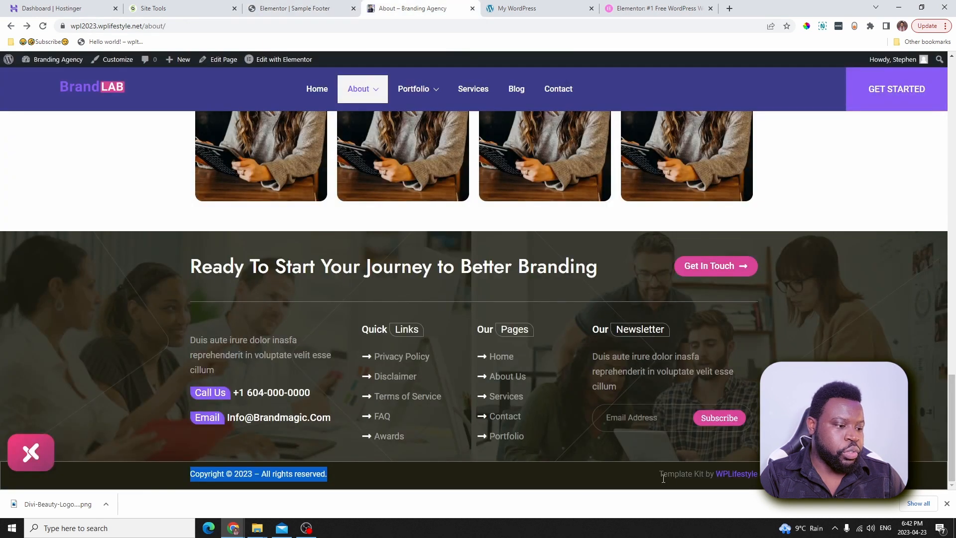
drag(657, 478, 761, 477)
key(ctrl+c)
right_click(724, 483)
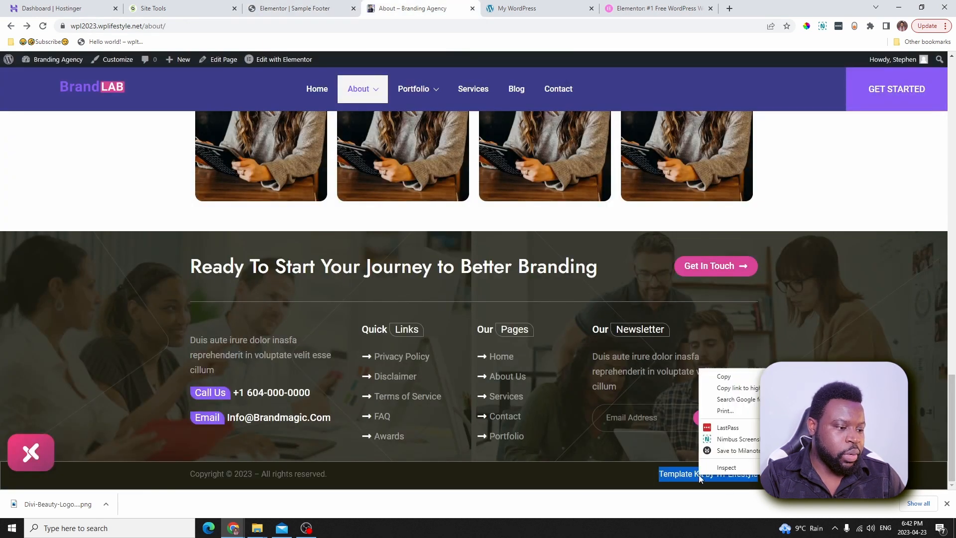
click(717, 374)
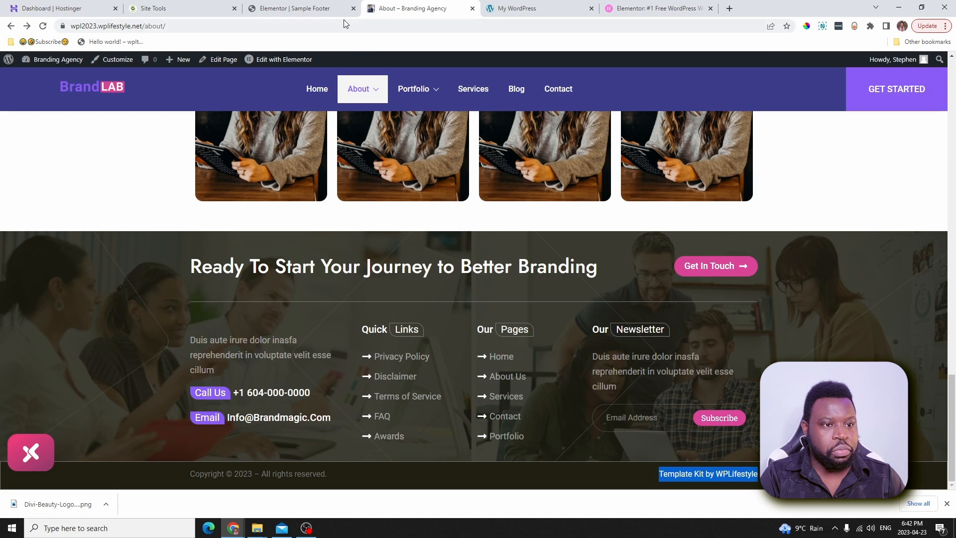
click(318, 8)
triple_click(26, 200)
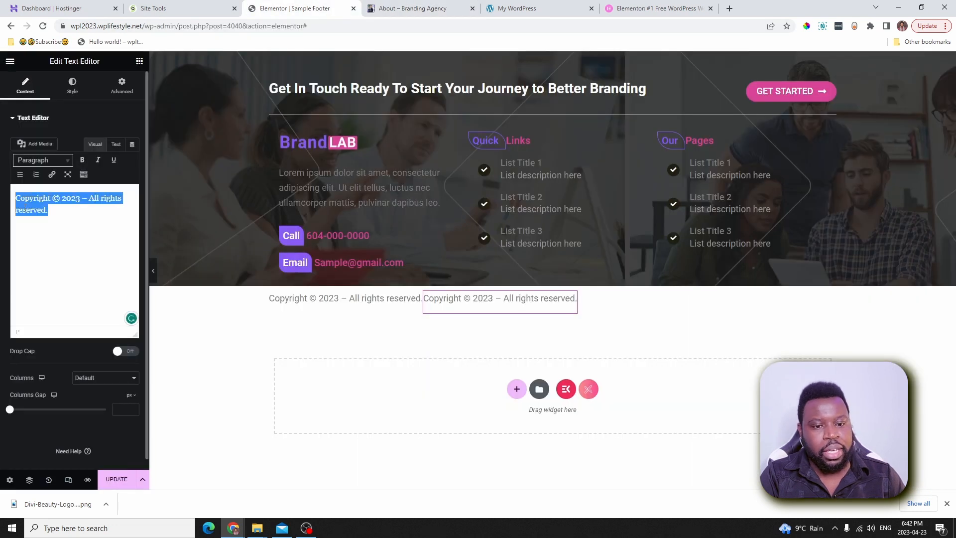
right_click(25, 210)
click(56, 248)
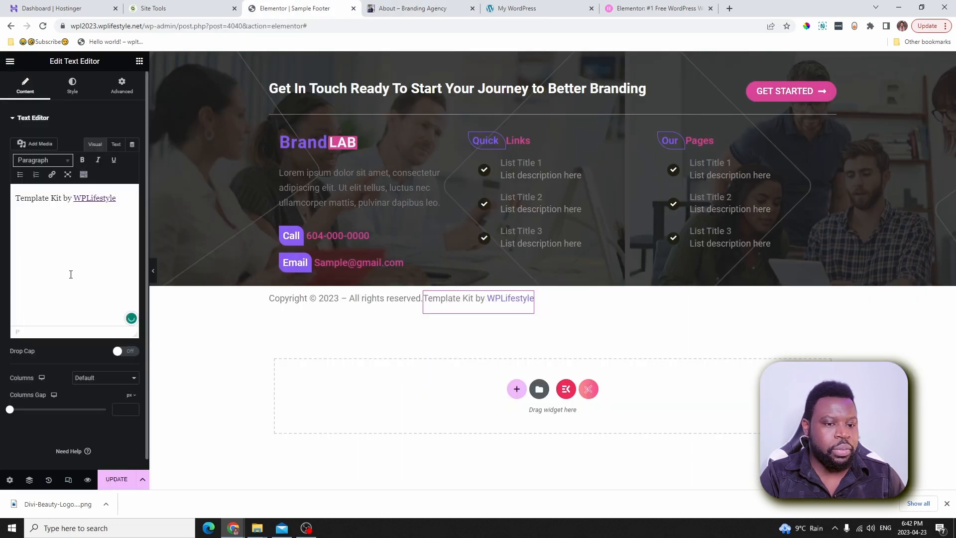
- Justify the bottom container's two texts with Space Between so they sit at opposite ends
click(556, 280)
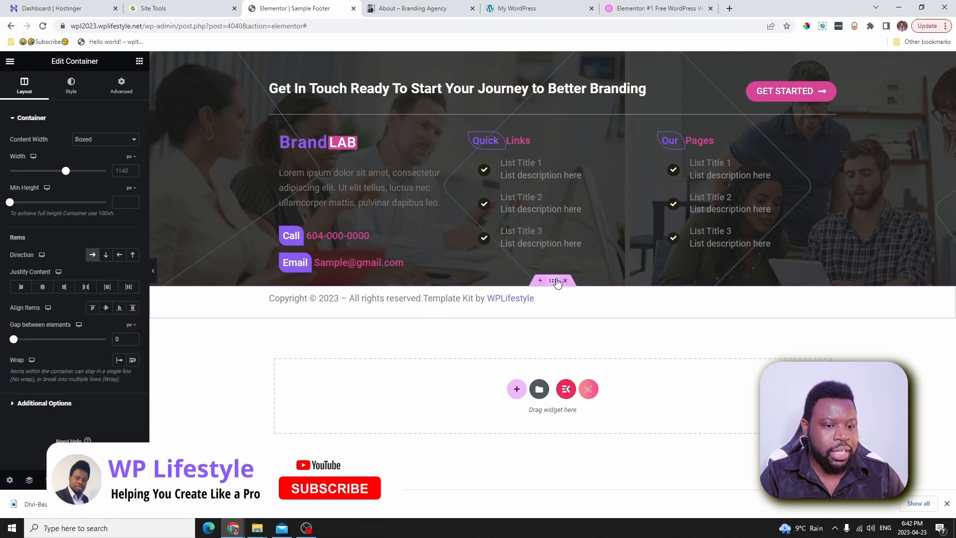
click(88, 289)
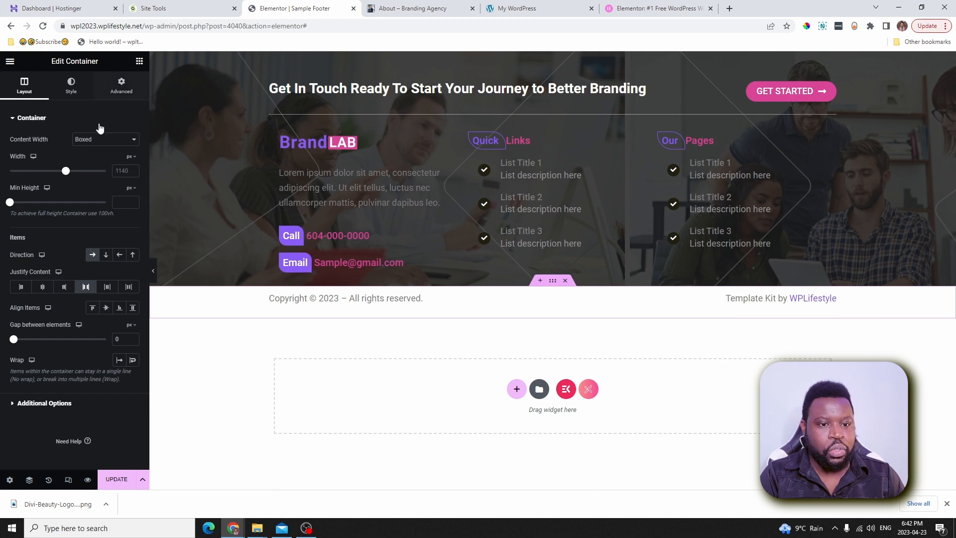
- Try Full Width content on the copyright container and restore it to Boxed
click(105, 139)
click(94, 154)
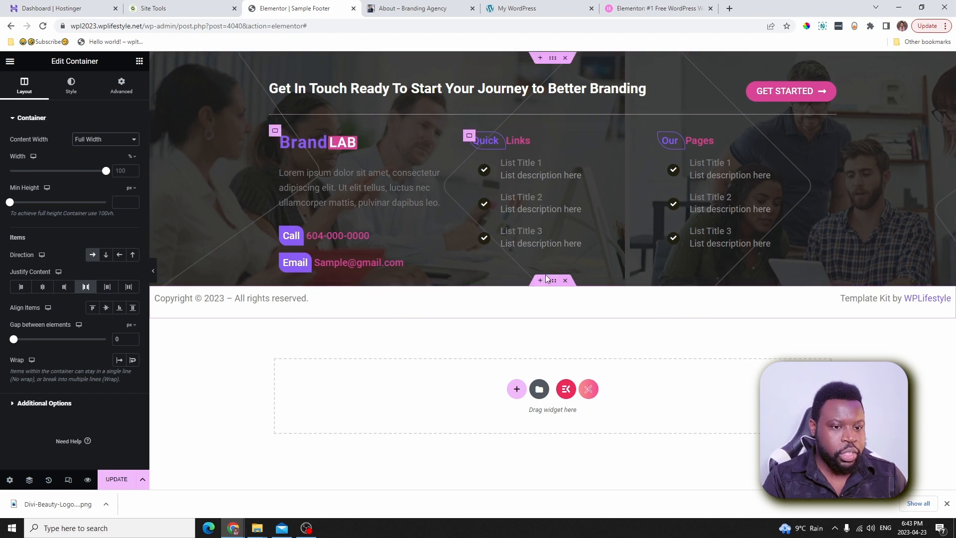
click(113, 140)
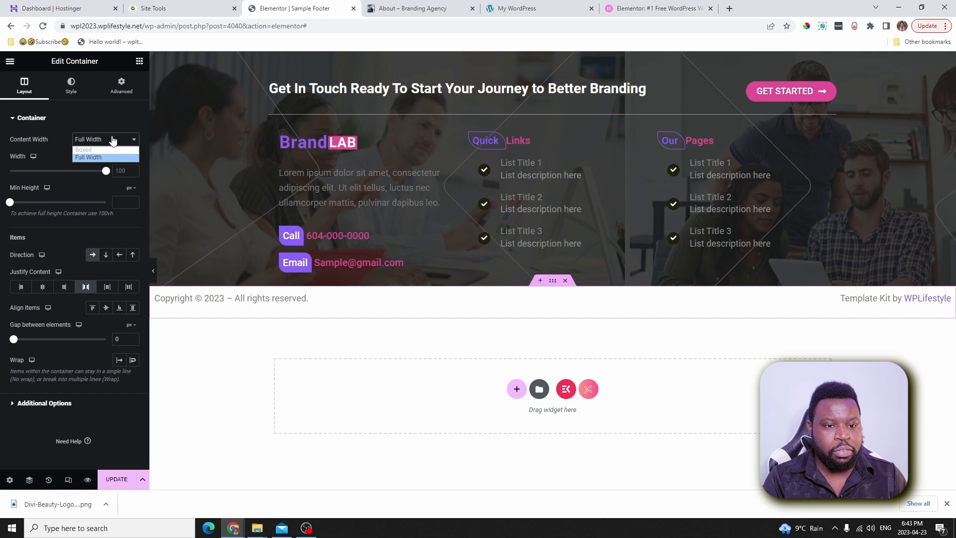
click(87, 150)
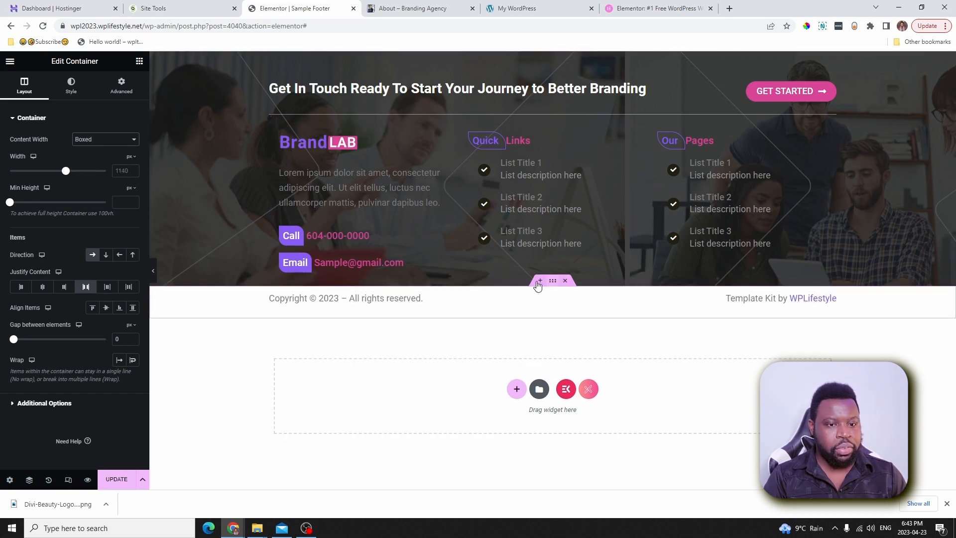
- Give the copyright container a classic background in the dark global color
click(71, 86)
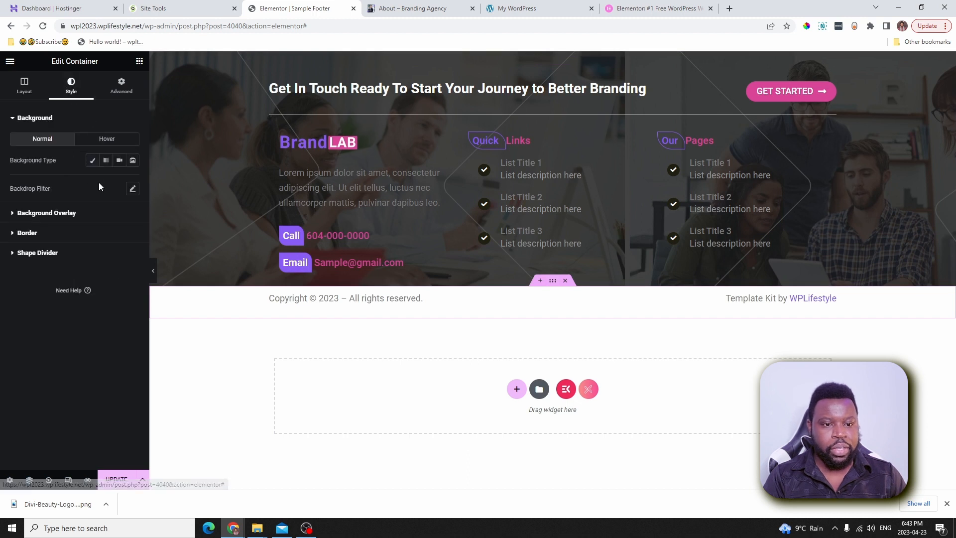
click(93, 161)
click(120, 181)
click(50, 226)
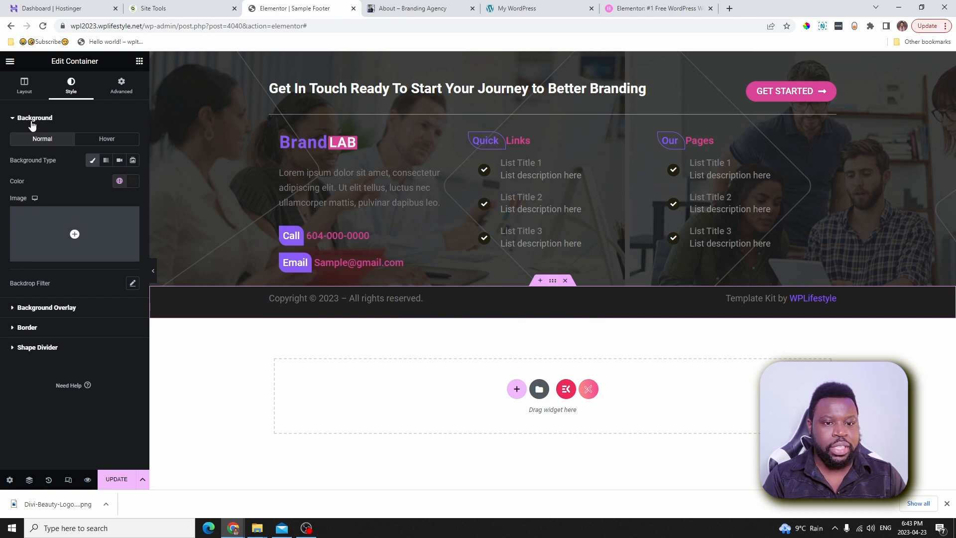
- Center-align the copyright container's items and set its margin to 0 and its padding to 10 px top, zero on the other sides
click(34, 93)
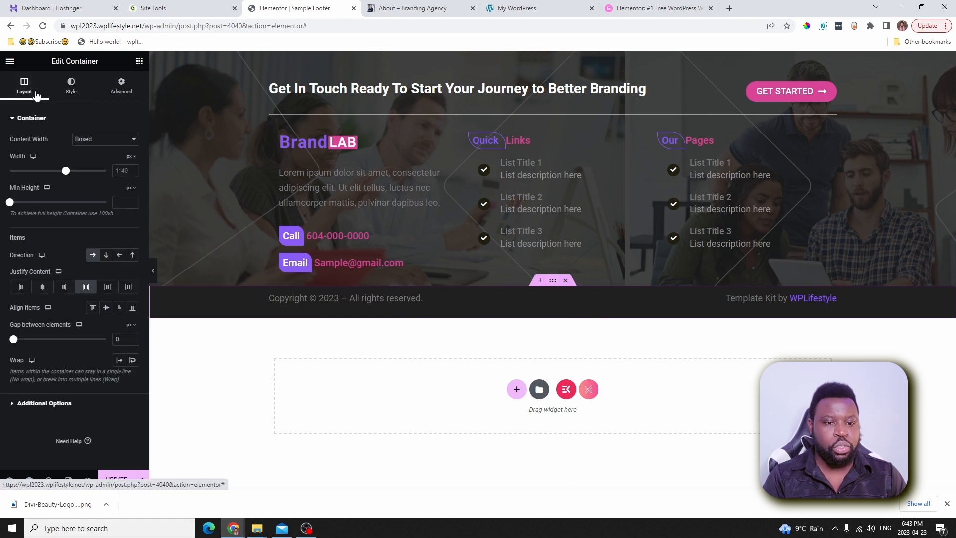
click(106, 308)
click(121, 86)
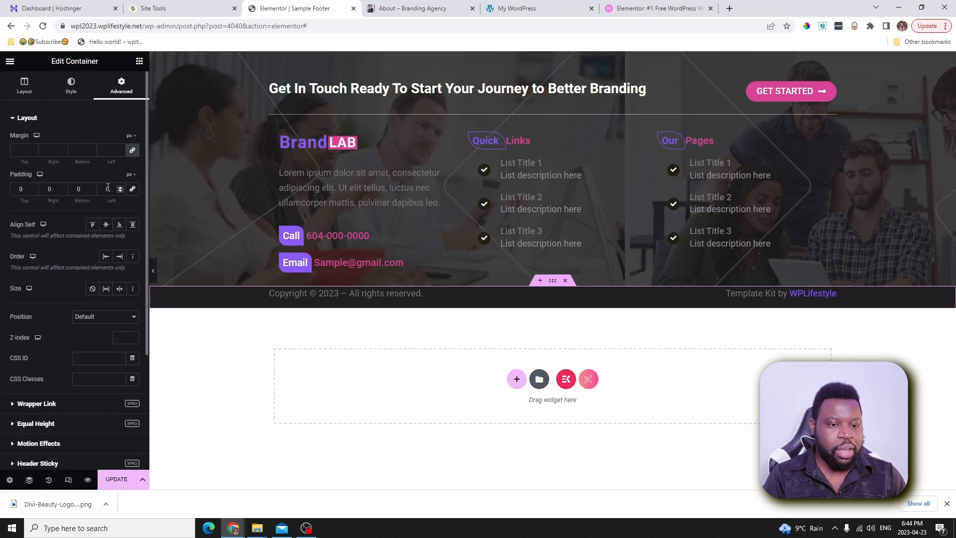
click(131, 150)
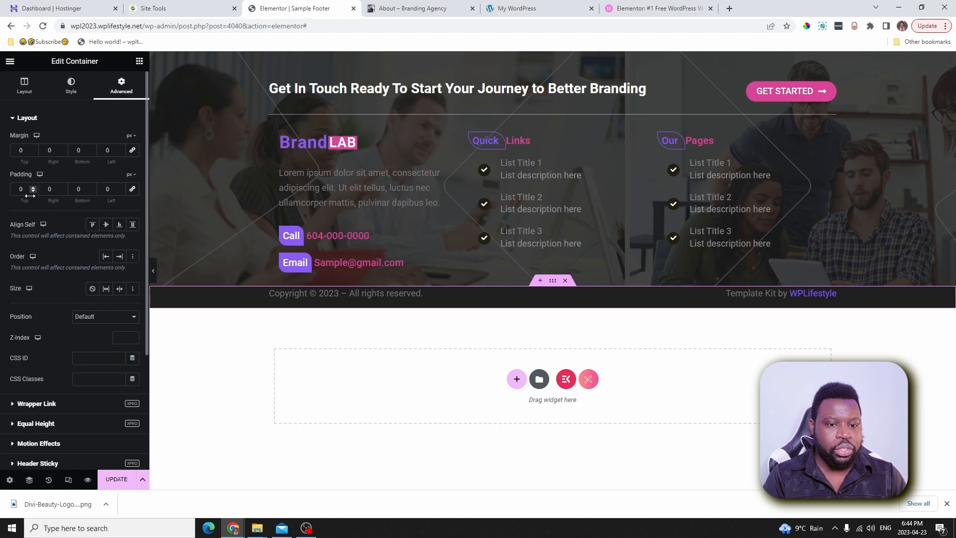
drag(32, 187, 32, 188)
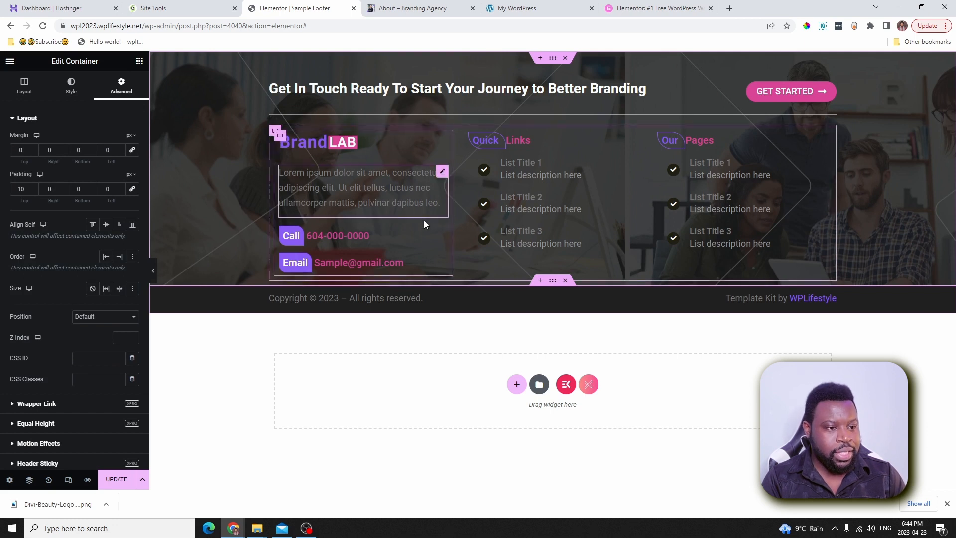
- Set the padding of the container holding the footer columns to 0 px on all sides and preview the footer full width
click(273, 133)
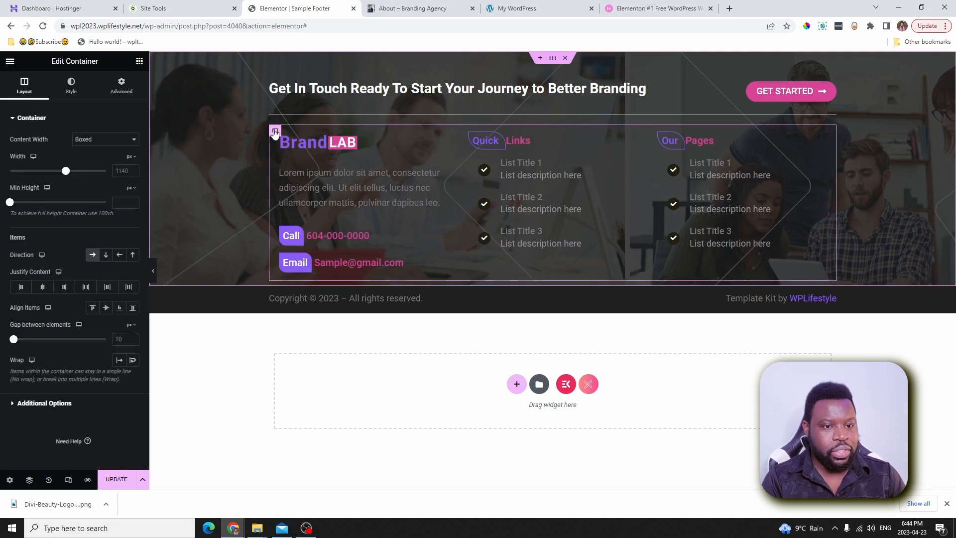
click(131, 88)
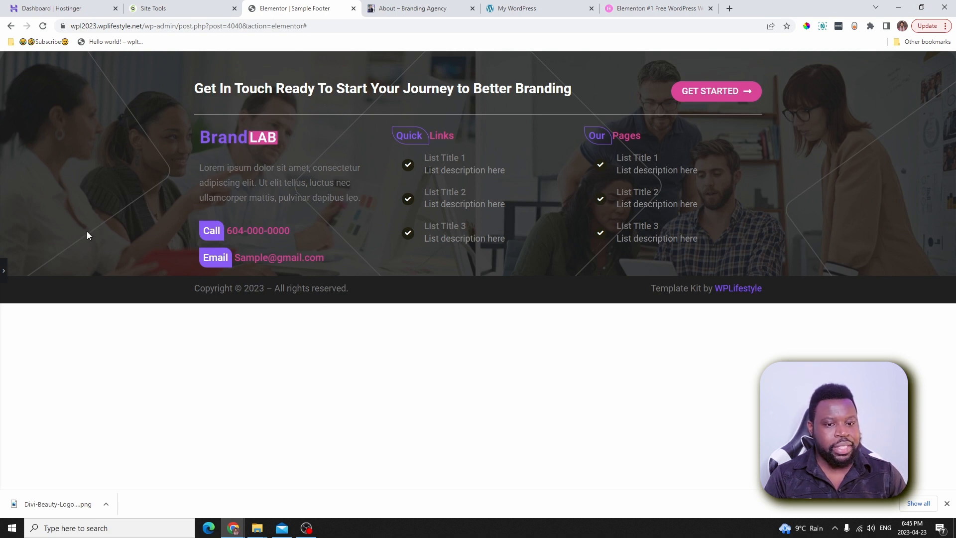
click(5, 272)
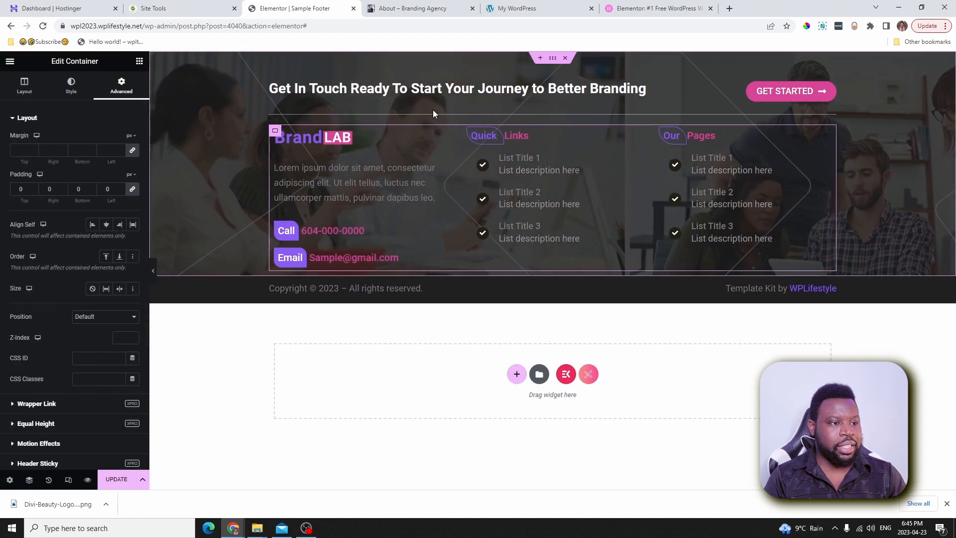
- Set the logo column's padding to 50 px bottom and zero on the right and left, and review the reference About page
click(276, 138)
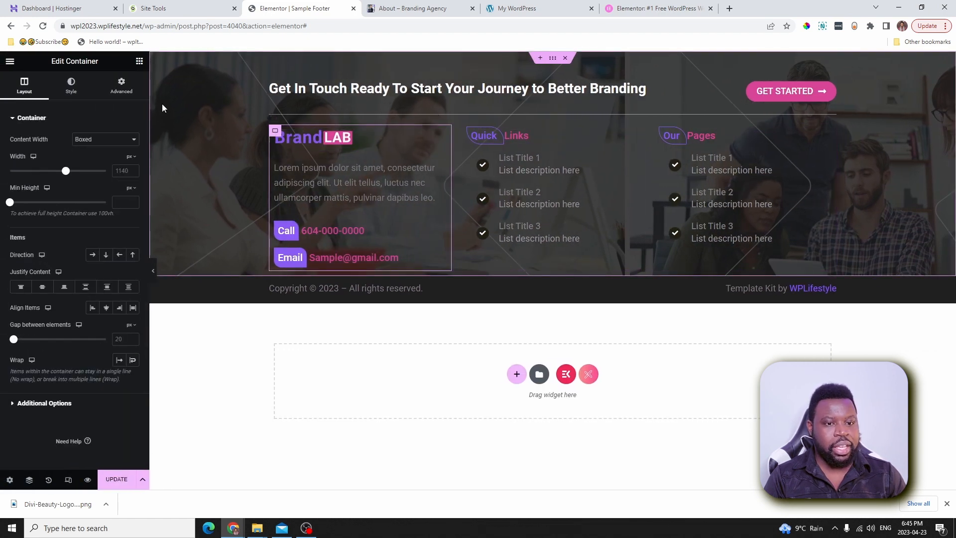
click(125, 86)
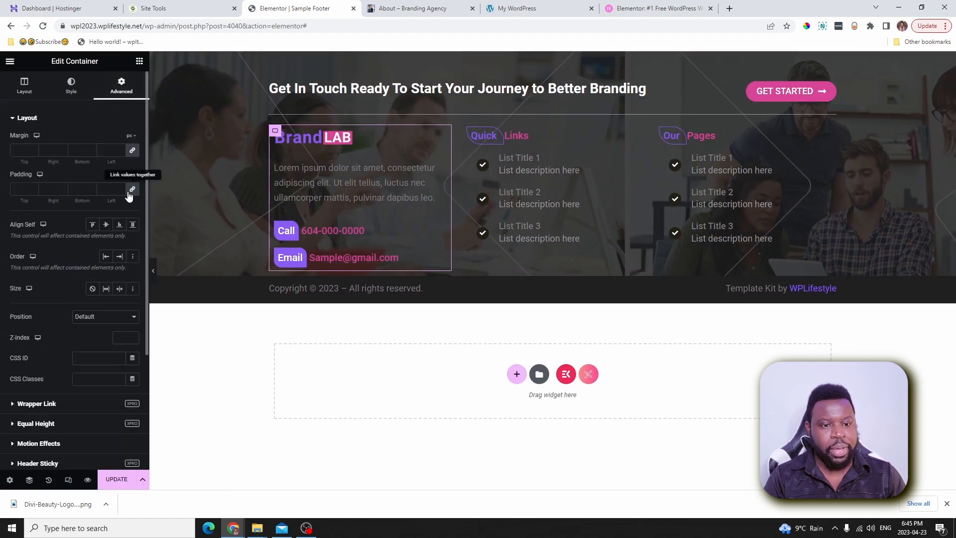
click(78, 189)
text(0)
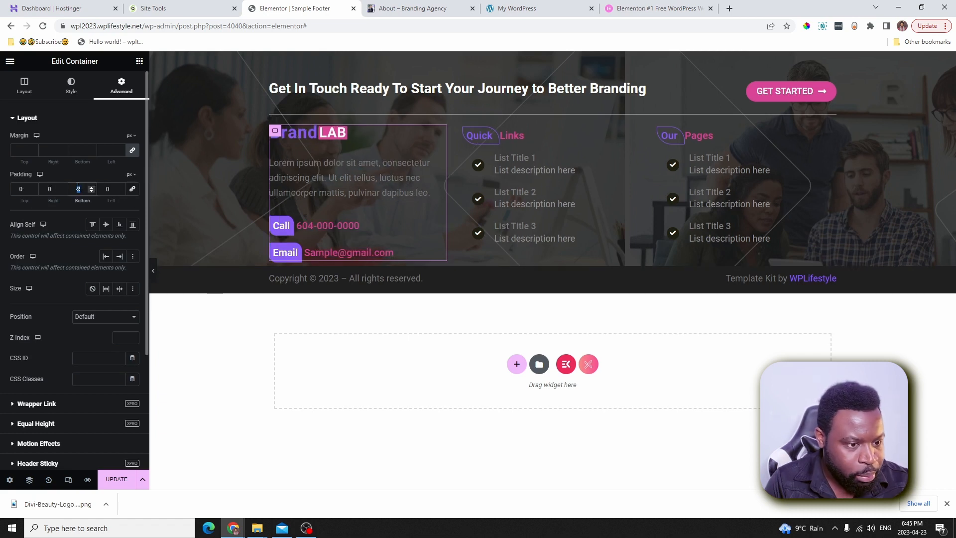
text(50)
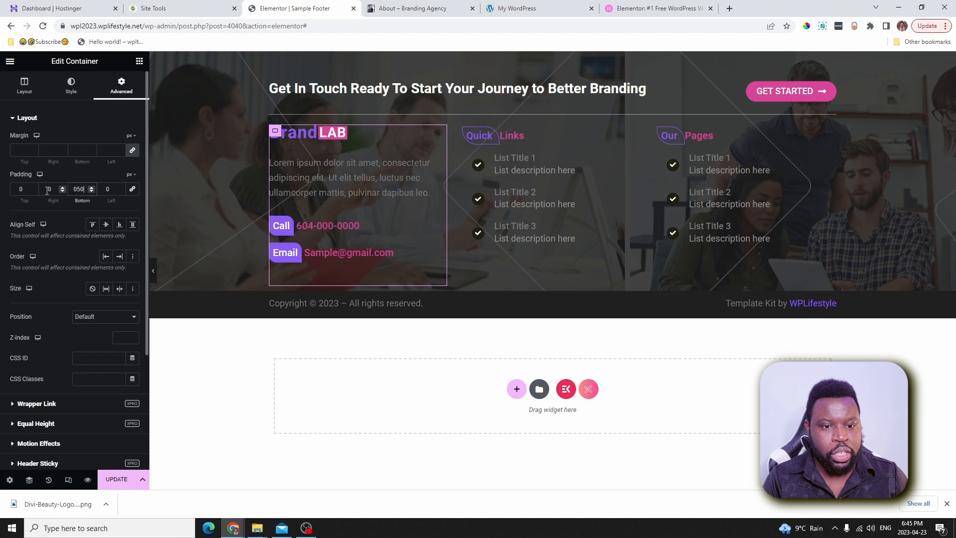
click(20, 189)
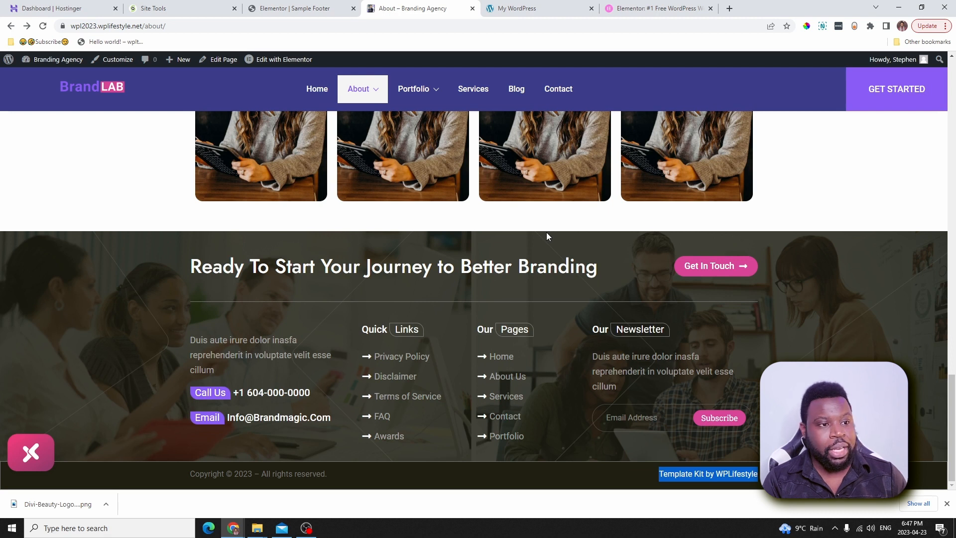
scroll(545, 232, up, 15)
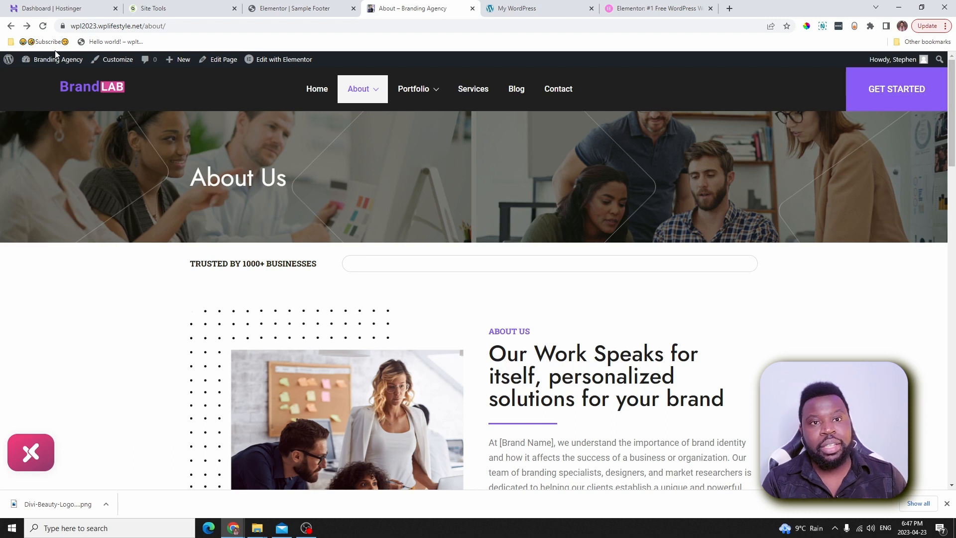
- Reload the live About page and check the sticky header and the footer below the team photos
click(43, 26)
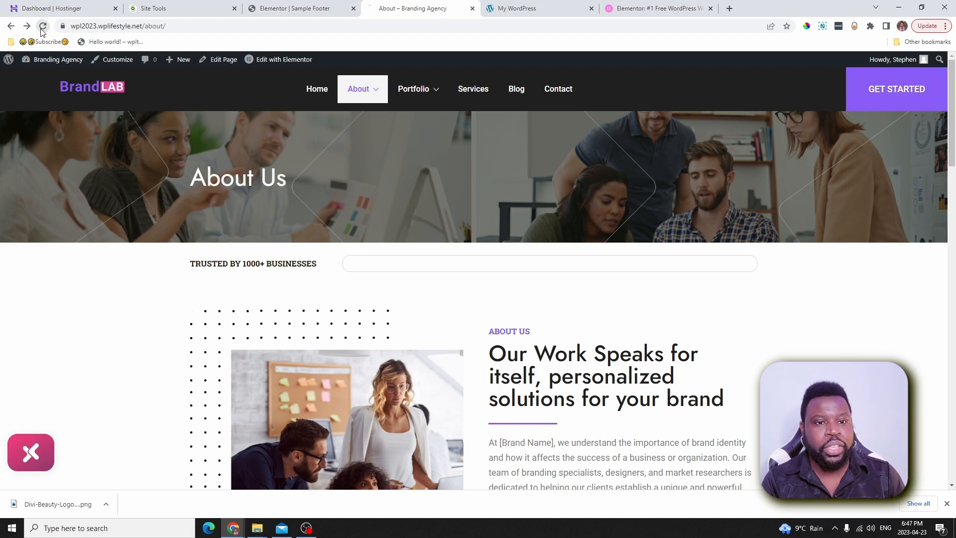
scroll(905, 227, down, 2)
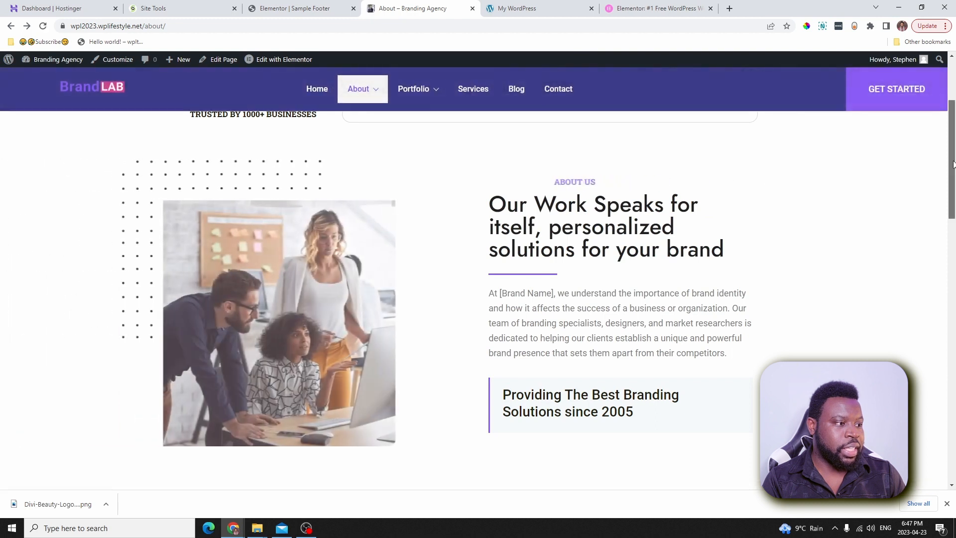
scroll(905, 227, down, 20)
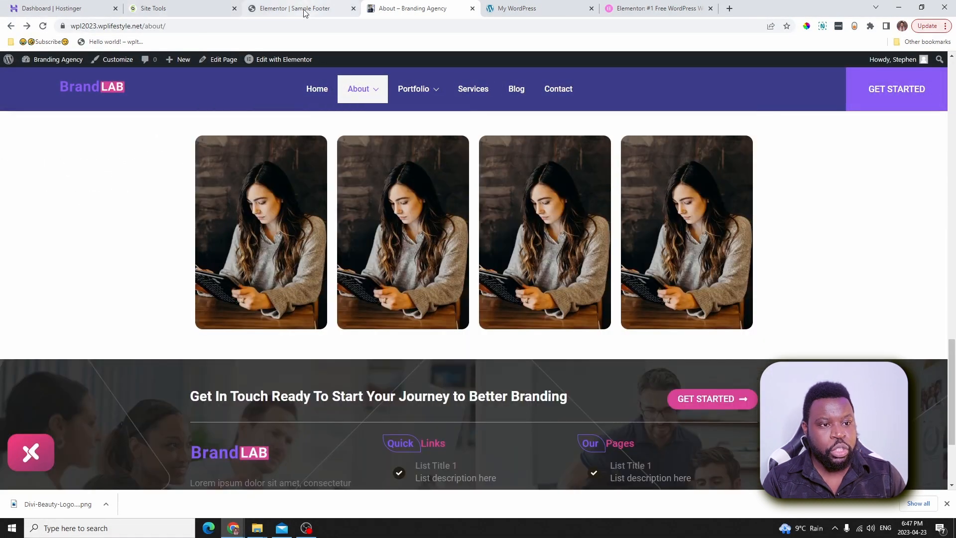
- Set the background overlay of the footer's main container to the global Secondary Color and update the Sample Footer template
click(304, 9)
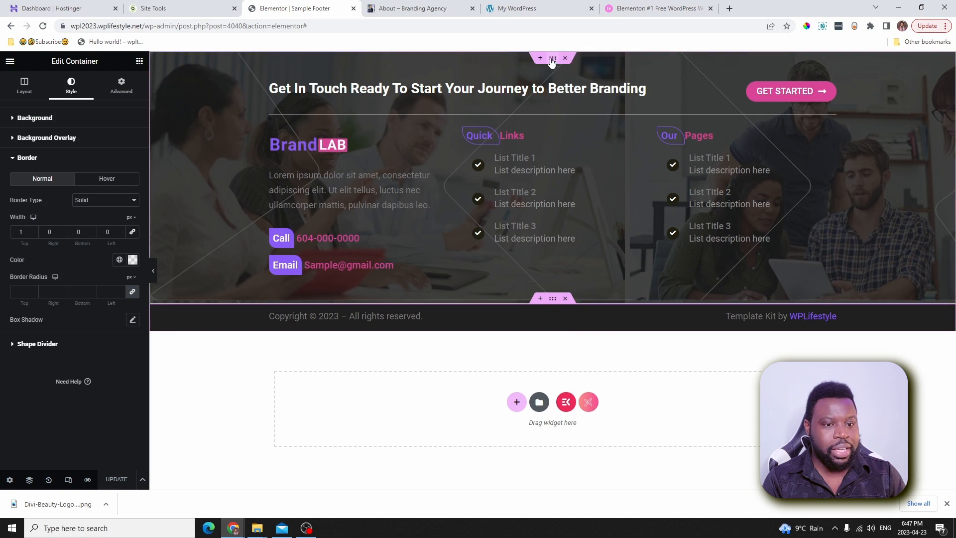
click(552, 60)
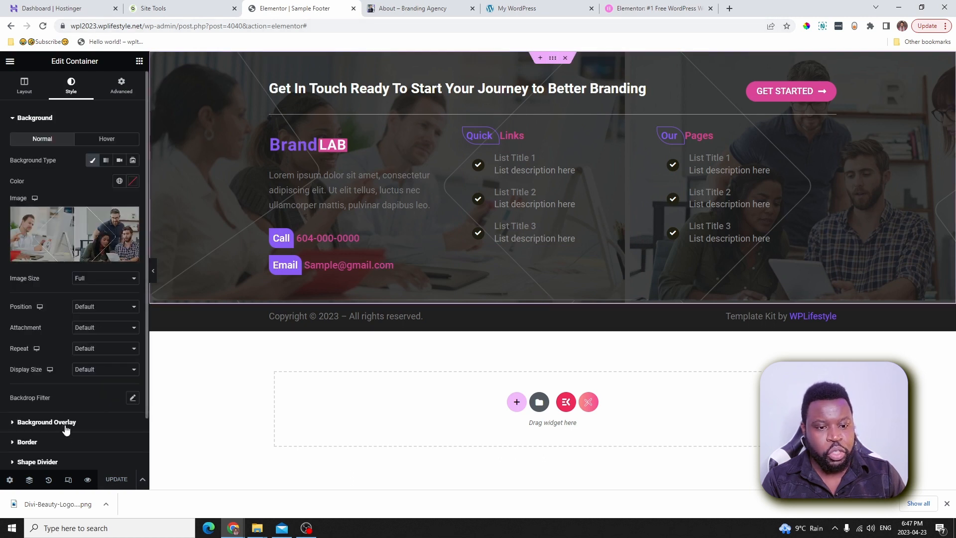
click(65, 424)
click(120, 200)
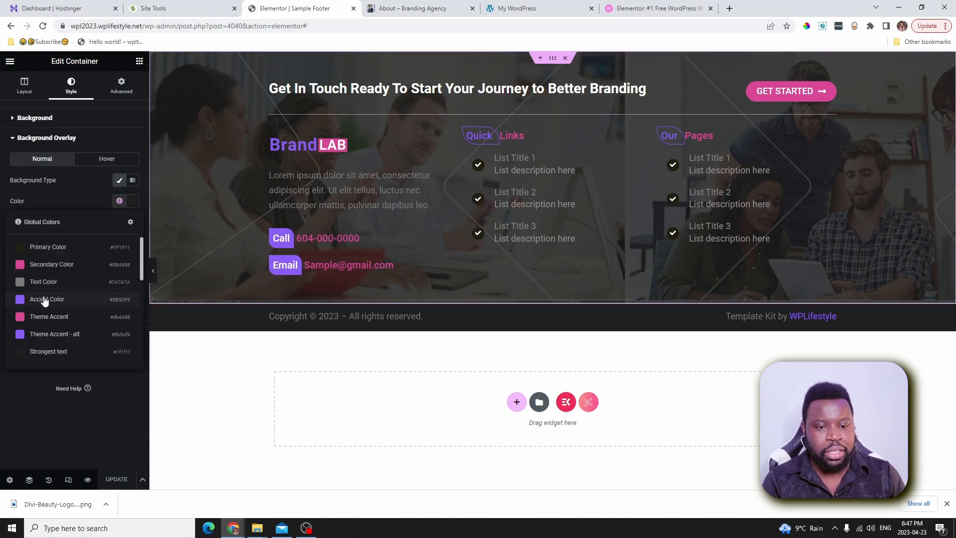
click(44, 265)
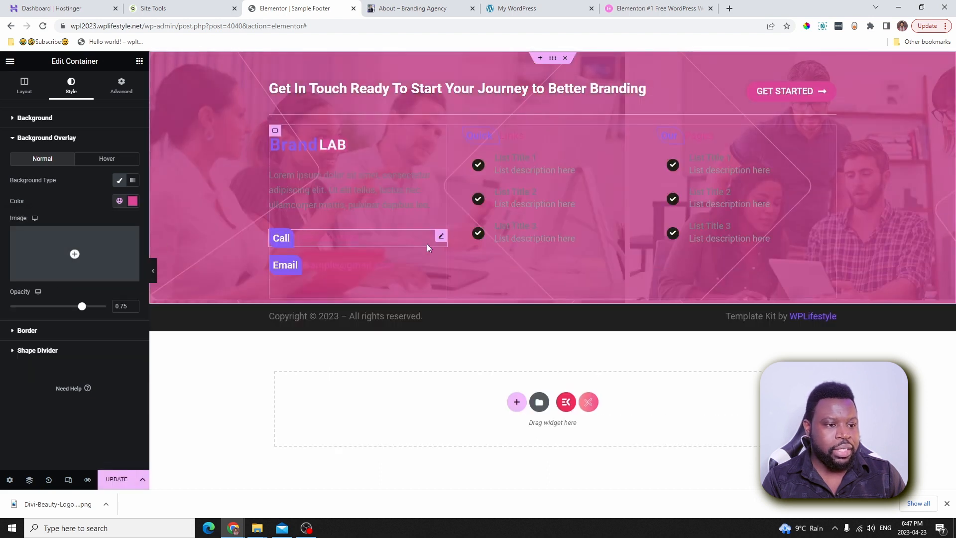
click(116, 479)
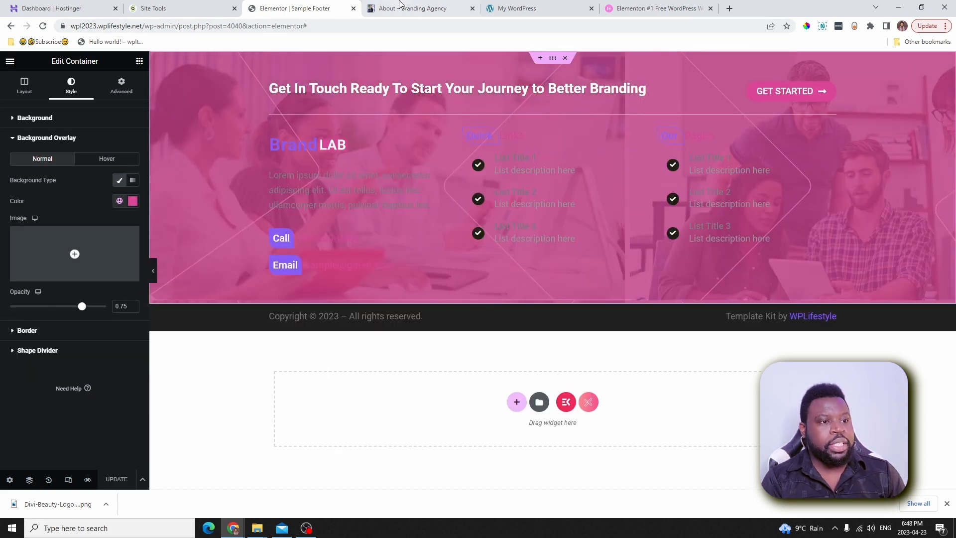
- Refresh the live About page to check the recolored footer overlay, and return to the page header
click(408, 8)
scroll(386, 359, down, 3)
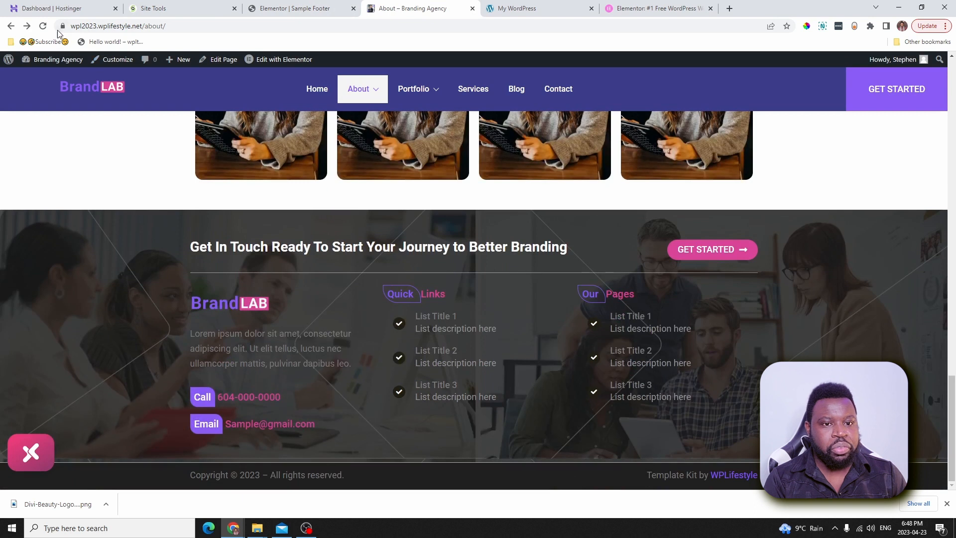
click(43, 26)
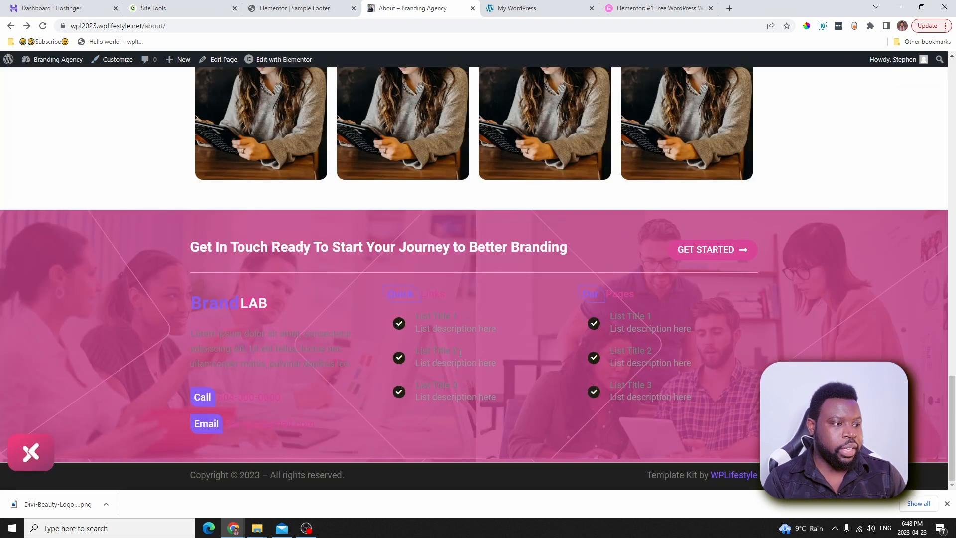
scroll(460, 352, up, 15)
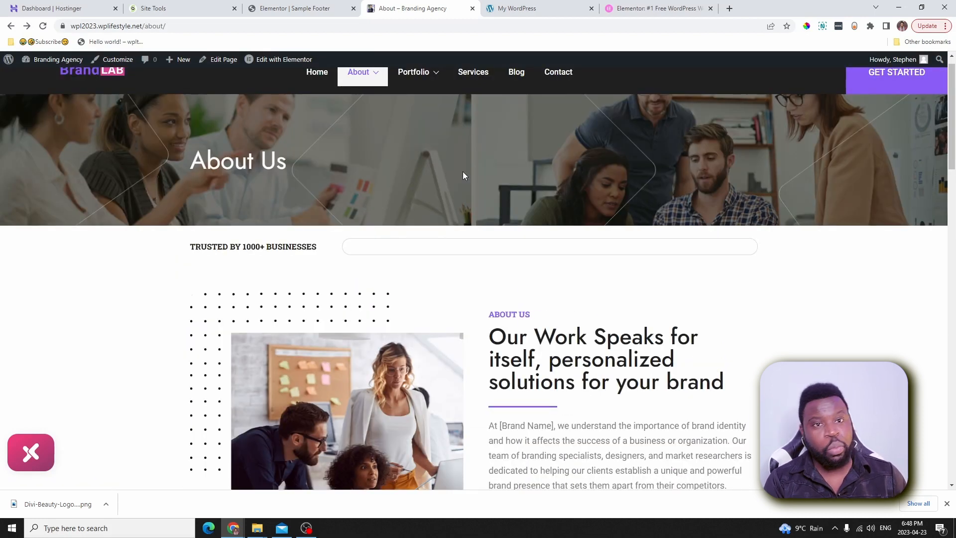
scroll(463, 173, up, 1)
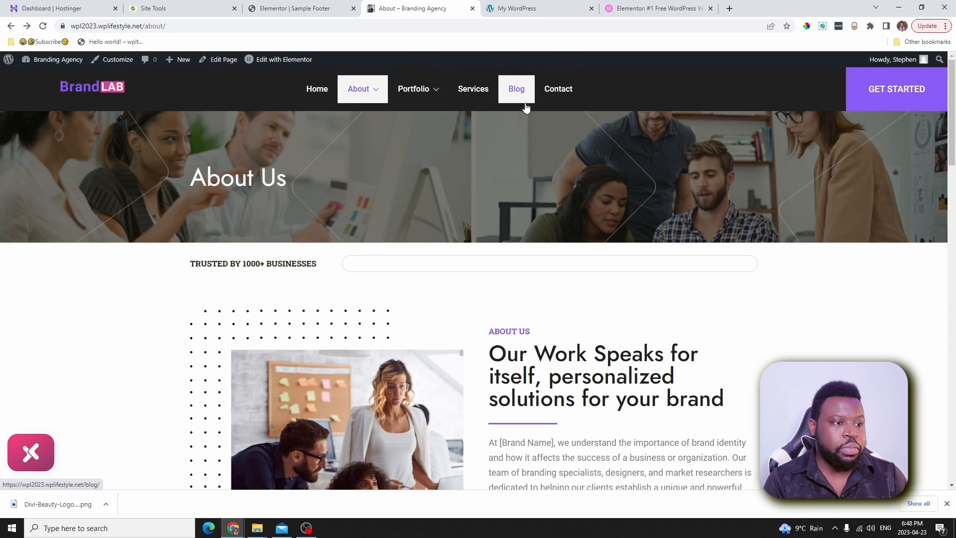